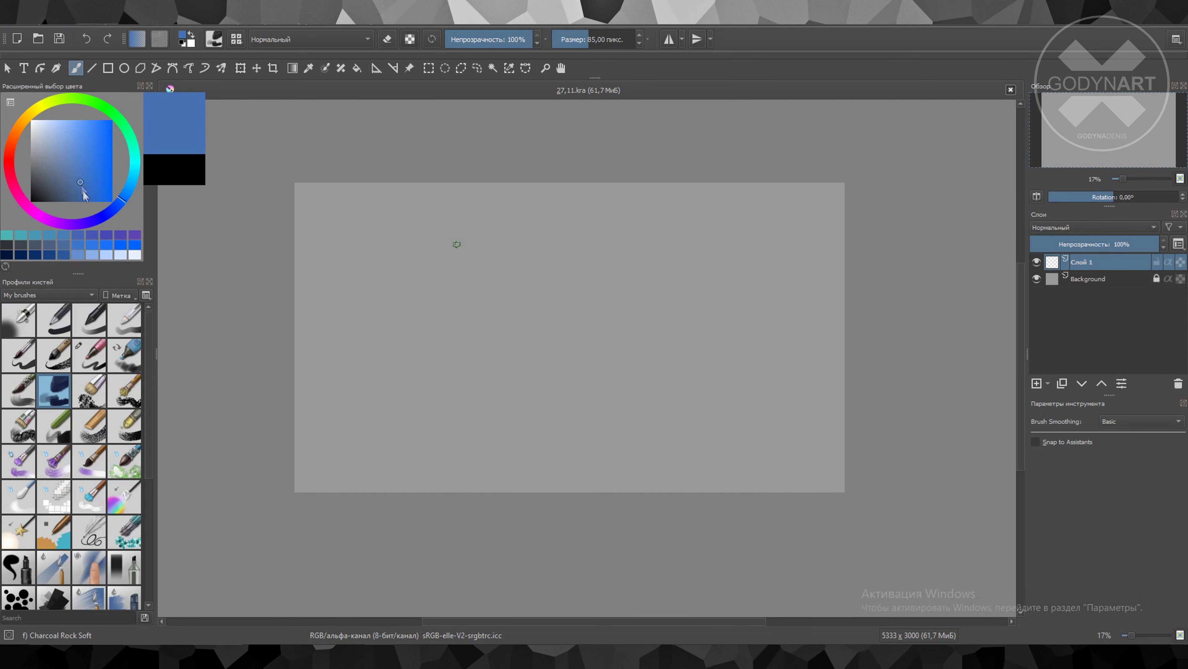
Brush a rough cyan-to-purple-to-pink sky on Layer 1, then add a new Layer 2
left_click_drag(650, 265, 541, 377)
left_click_drag(506, 328, 702, 211)
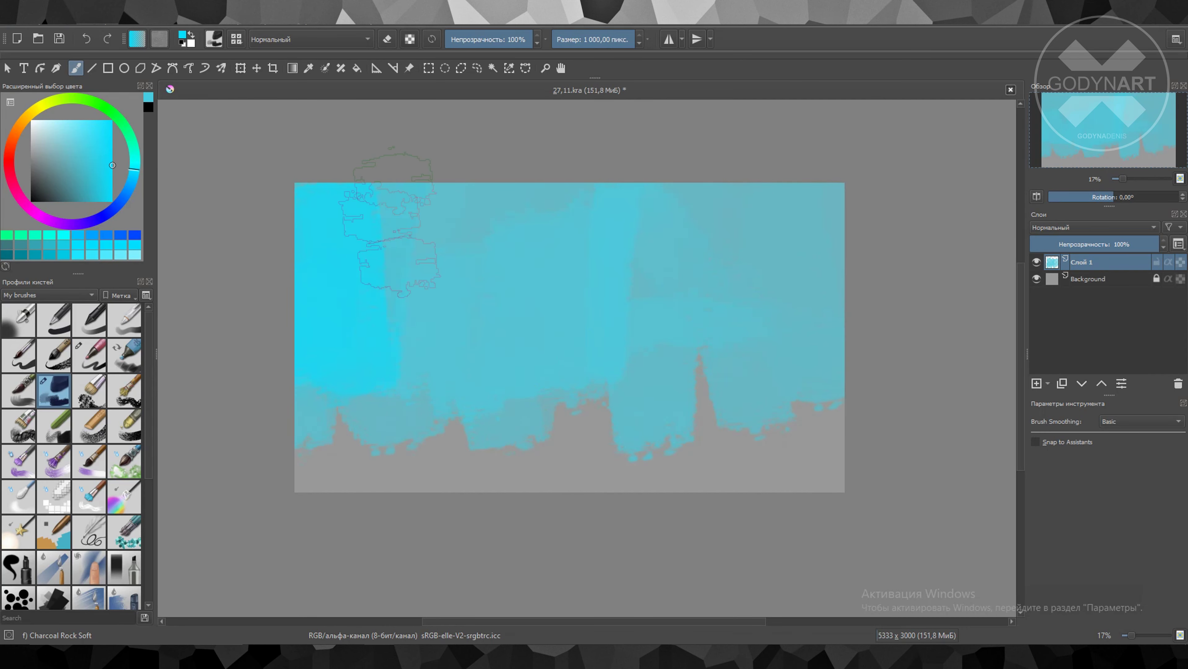
left_click_drag(772, 469, 332, 262)
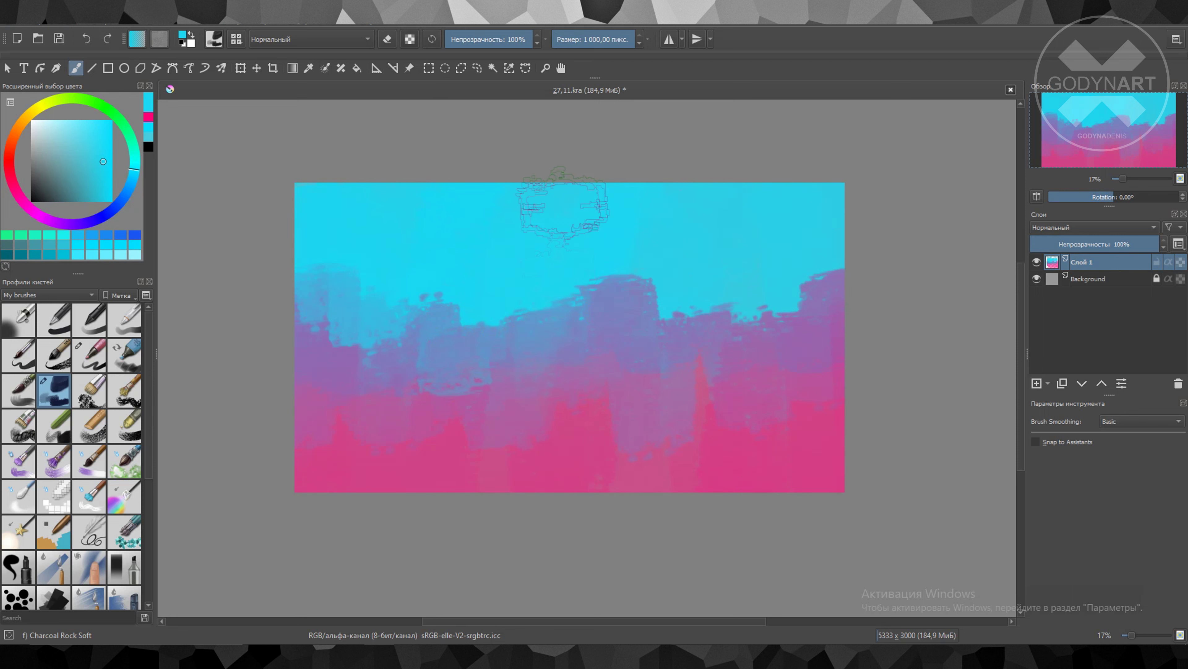
left_click_drag(544, 199, 772, 281)
key("Insert")
Block in a solid black central cliff shape reaching the canvas bottom
key("d")
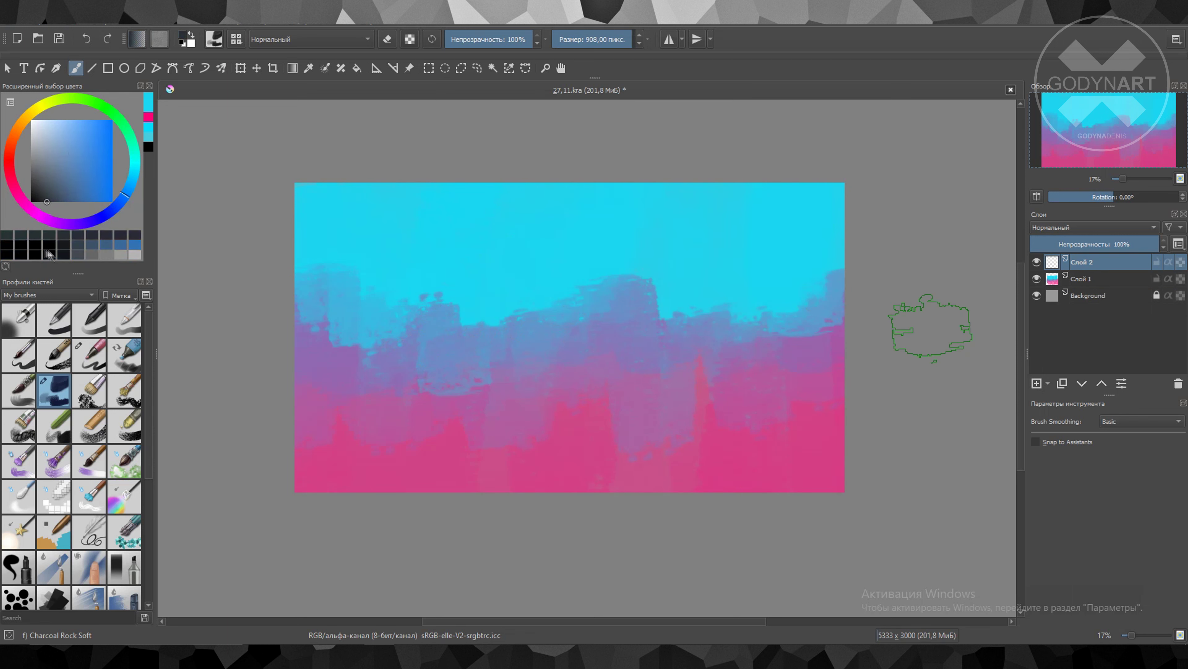
key("bracketleft")
key("bracketleft")
key("bracketleft")
mouse_move(597, 377)
left_mouse_down()
mouse_move(625, 380)
mouse_move(665, 449)
left_mouse_up()
key("bracketleft")
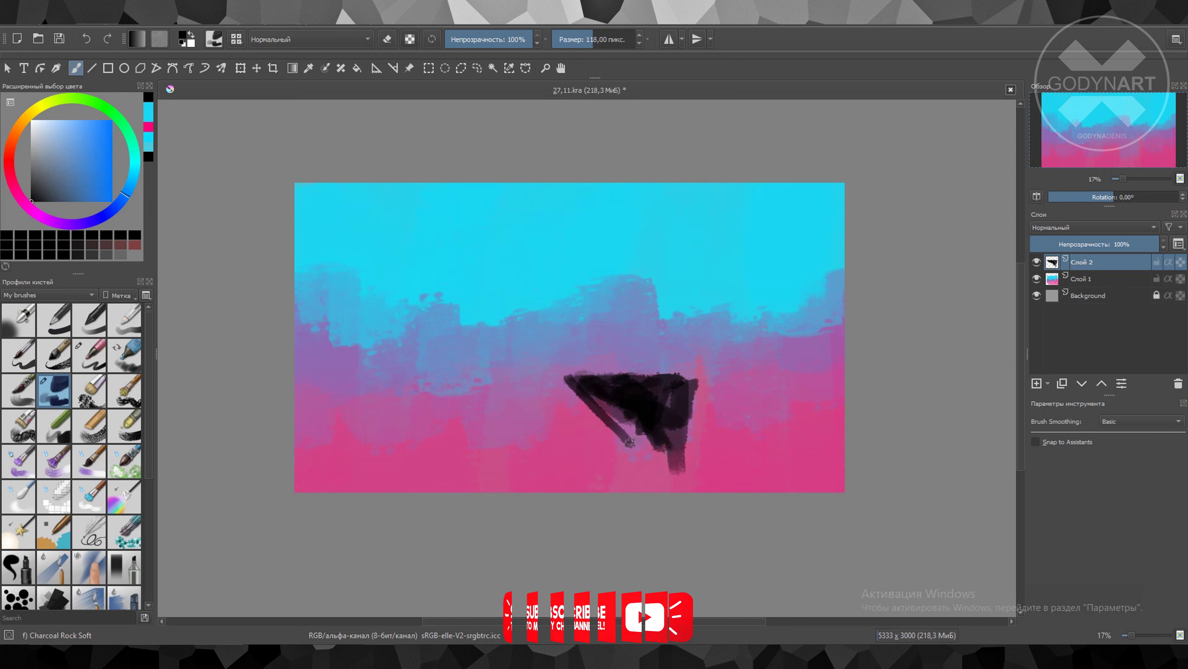
left_click_drag(576, 379, 651, 445)
left_click_drag(697, 380, 664, 487)
key("bracketleft")
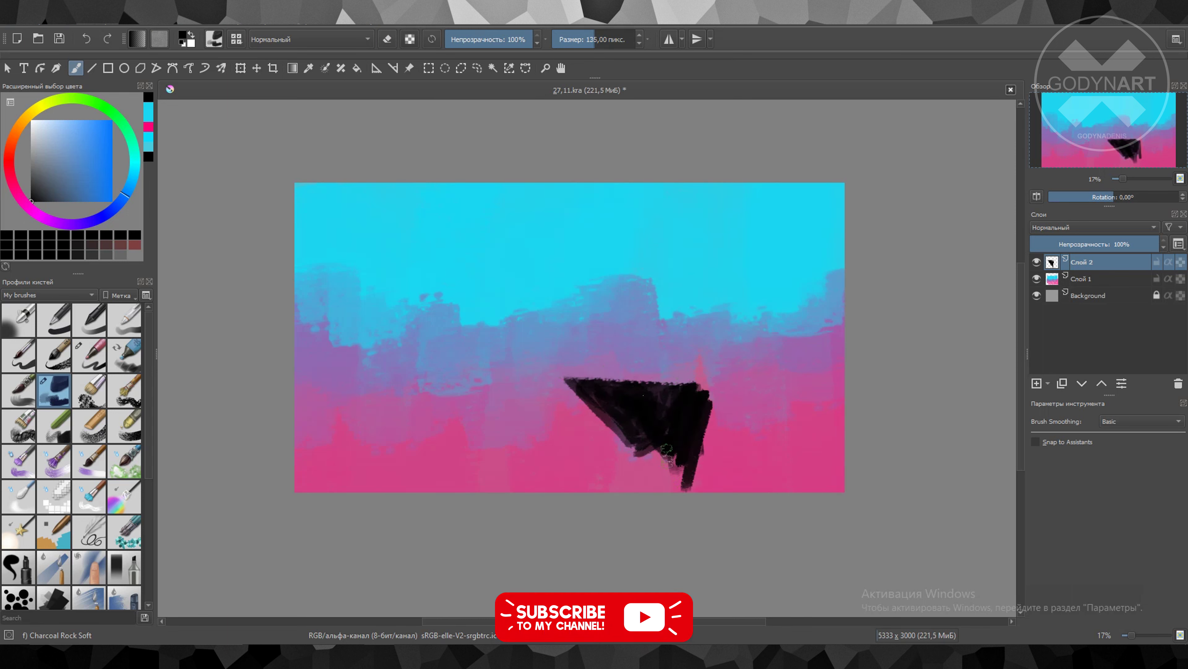
left_click_drag(655, 421, 641, 489)
key("bracketleft")
left_click_drag(698, 431, 691, 389)
Paint dark magenta texture over the cliff, widen its right side and darken its left edge
left_click(603, 391, "ctrl")
mouse_move(589, 388)
left_mouse_down()
mouse_move(664, 421)
mouse_move(730, 492)
left_mouse_up()
key("bracketright")
left_click_drag(725, 388, 748, 492)
key("e")
left_click_drag(574, 386, 627, 438)
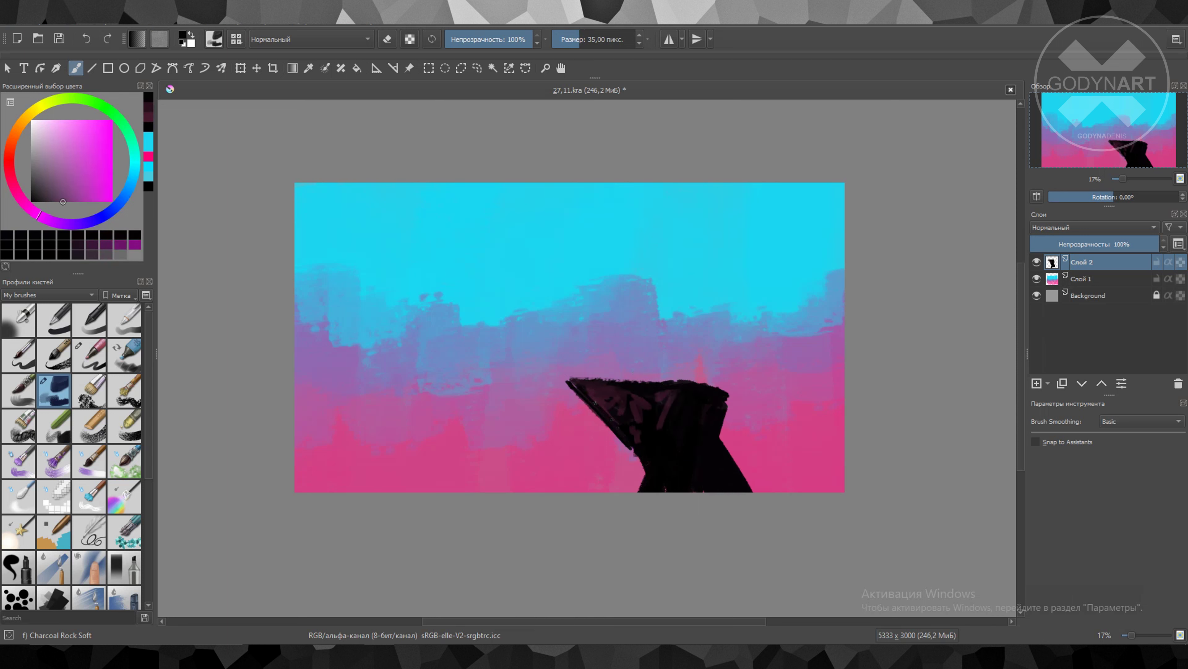
key("bracketright")
Add slanted dark rocks at lower left and along the bottom, and erase the cliff's left tip
mouse_move(397, 472)
left_mouse_down()
mouse_move(517, 424)
mouse_move(402, 487)
left_mouse_up()
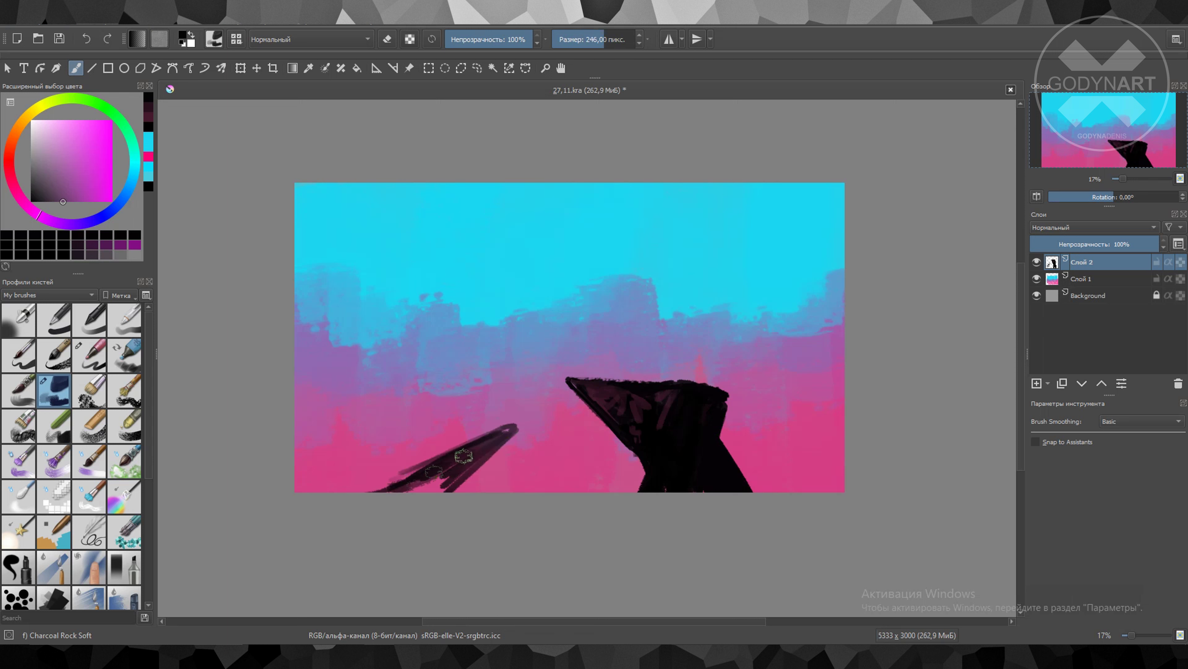
left_click_drag(510, 435, 421, 489)
mouse_move(543, 452)
left_mouse_down()
mouse_move(524, 492)
mouse_move(597, 491)
left_mouse_up()
left_click_drag(652, 454, 622, 490)
key("bracketright")
mouse_move(697, 389)
left_mouse_down()
mouse_move(772, 396)
mouse_move(713, 437)
left_mouse_up()
key("e")
left_click_drag(567, 380, 584, 403)
Extend the lower-left rocks, add a dark rock at the right edge, and fill the lower-left area
key("bracketright")
key("e")
left_click_drag(355, 489, 454, 449)
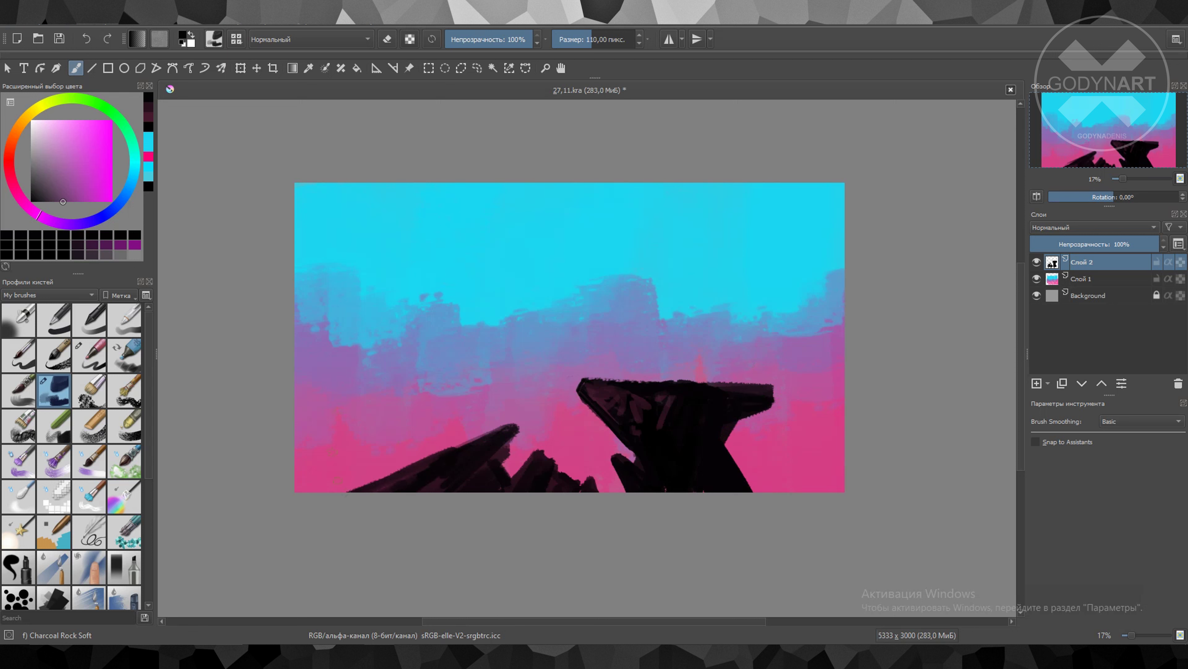
key("bracketright")
mouse_move(776, 412)
left_mouse_down()
mouse_move(842, 421)
mouse_move(837, 478)
mouse_move(786, 487)
left_mouse_up()
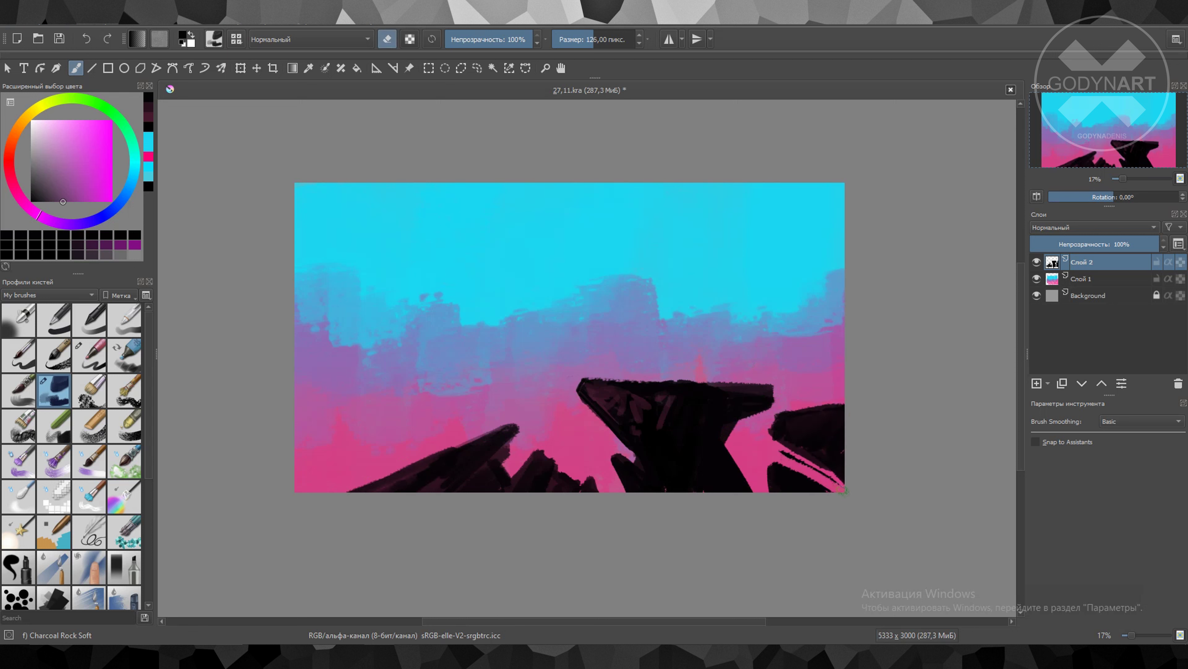
left_click_drag(294, 490, 426, 440)
left_click_drag(375, 438, 406, 432)
left_click_drag(305, 468, 431, 433)
left_click_drag(299, 429, 348, 423)
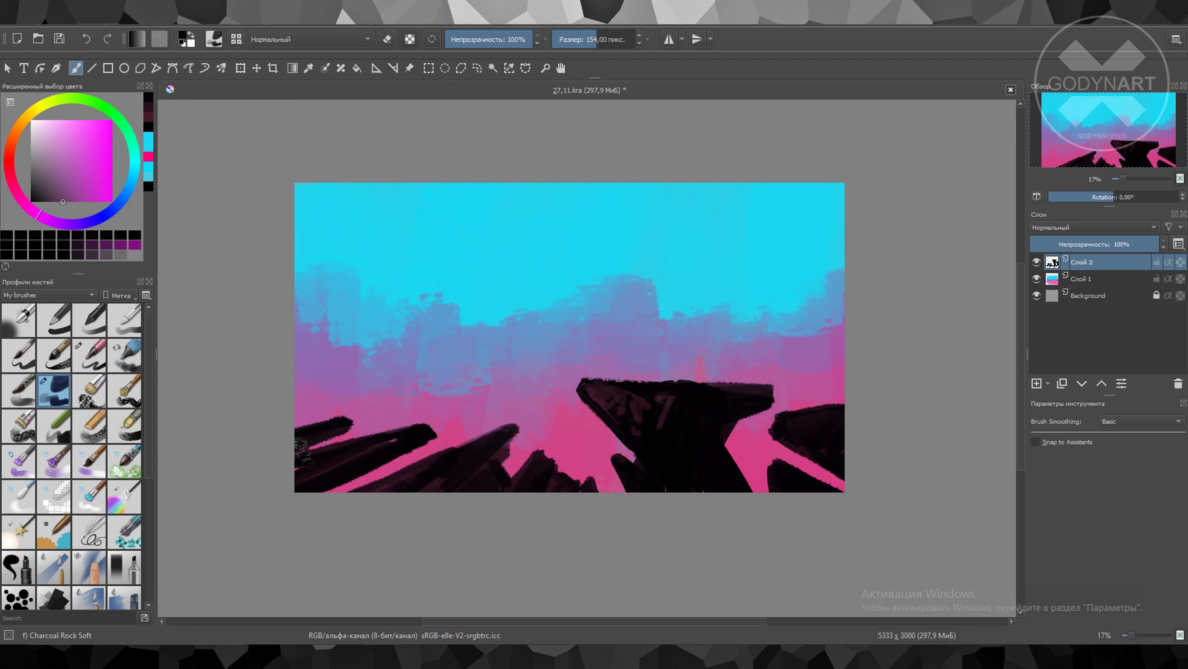
left_click_drag(328, 473, 309, 440)
key("bracketleft")
key("bracketleft")
key("bracketleft")
Paint a large dark wedge with a diagonal top edge in the upper-left corner
mouse_move(296, 315)
left_mouse_down()
mouse_move(395, 370)
mouse_move(328, 403)
left_mouse_up()
key("bracketright")
key("bracketright")
key("bracketright")
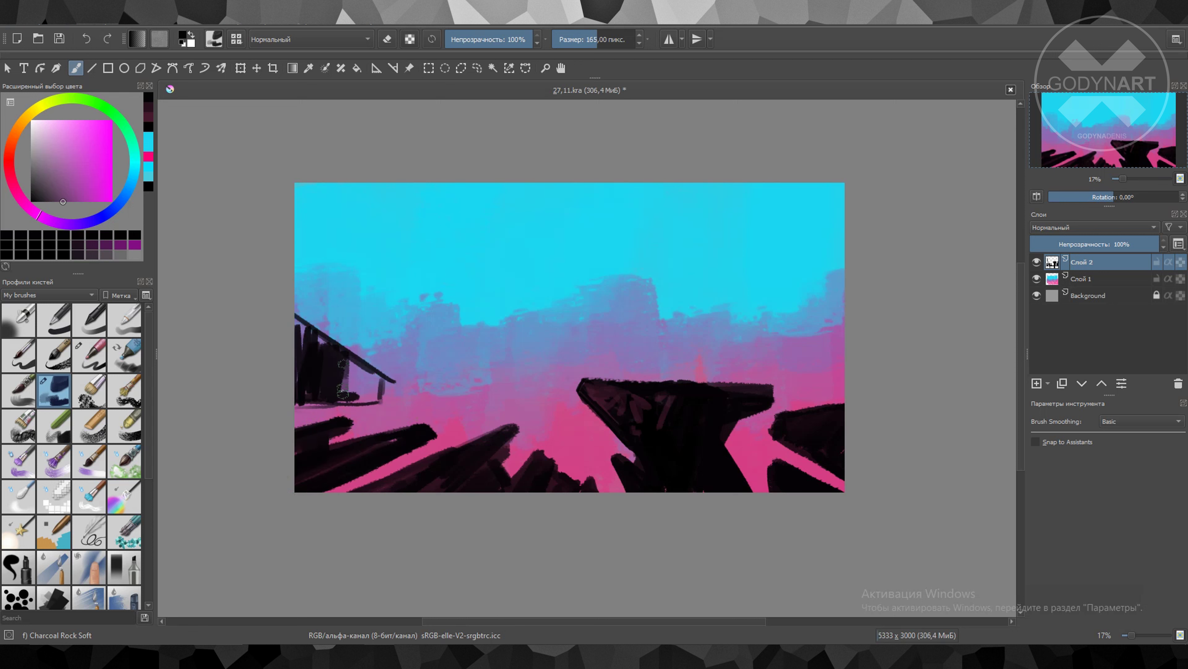
left_click_drag(337, 356, 389, 403)
left_click_drag(309, 334, 356, 356)
key("bracketright")
key("bracketright")
Paint a squared-off dark slab block in the upper-right corner
mouse_move(837, 220)
left_mouse_down()
mouse_move(753, 290)
mouse_move(854, 228)
left_mouse_up()
key("ctrl+z")
mouse_move(802, 261)
left_mouse_down()
mouse_move(748, 299)
mouse_move(843, 328)
left_mouse_up()
key("bracketleft")
key("bracketleft")
key("bracketleft")
left_click_drag(739, 304, 842, 337)
left_click_drag(791, 281, 837, 322)
key("bracketleft")
Trim the upper-left wedge's top edge and add dark strokes near the lower left
left_click_drag(297, 288, 402, 389)
key("e")
key("e")
key("bracketright")
mouse_move(515, 428)
left_mouse_down()
mouse_move(549, 433)
mouse_move(417, 433)
mouse_move(557, 406)
mouse_move(556, 469)
mouse_move(641, 449)
left_mouse_up()
key("bracketleft")
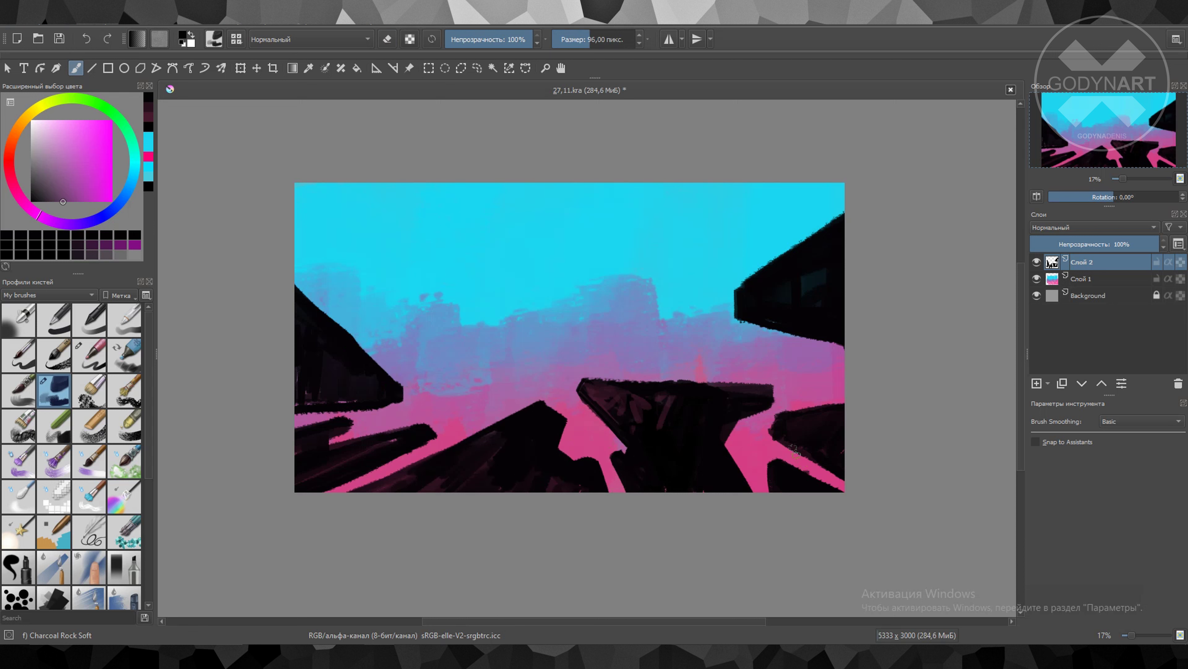
Paint cyan and magenta highlight strokes on the right and left rock buildings
left_click(824, 305, "ctrl")
key("bracketleft")
key("bracketleft")
key("bracketleft")
left_click_drag(744, 316, 801, 244)
left_click(795, 421, "ctrl")
key("bracketright")
key("bracketright")
key("bracketright")
left_click_drag(737, 312, 769, 290)
left_click_drag(322, 370, 322, 331)
left_click_drag(348, 388, 335, 326)
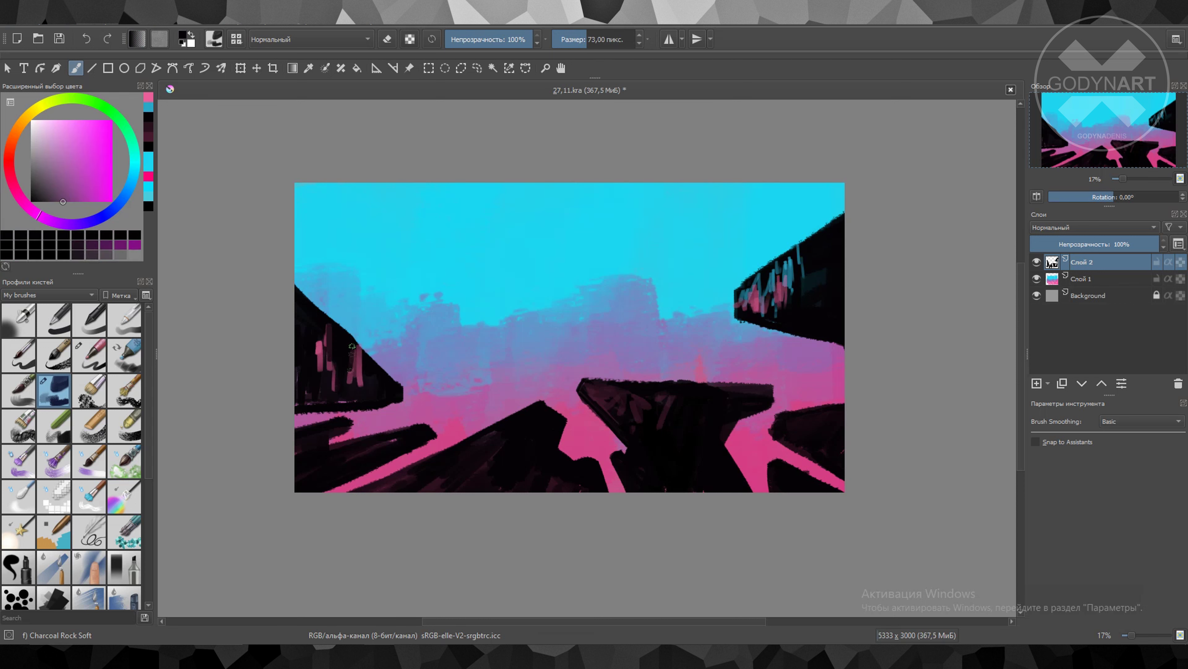
Add pale pink rim highlights on the central rocks, then create Layer 3 with black colour
left_click(351, 356, "ctrl")
key("bracketleft")
left_click_drag(543, 406, 482, 442)
left_click_drag(599, 382, 693, 393)
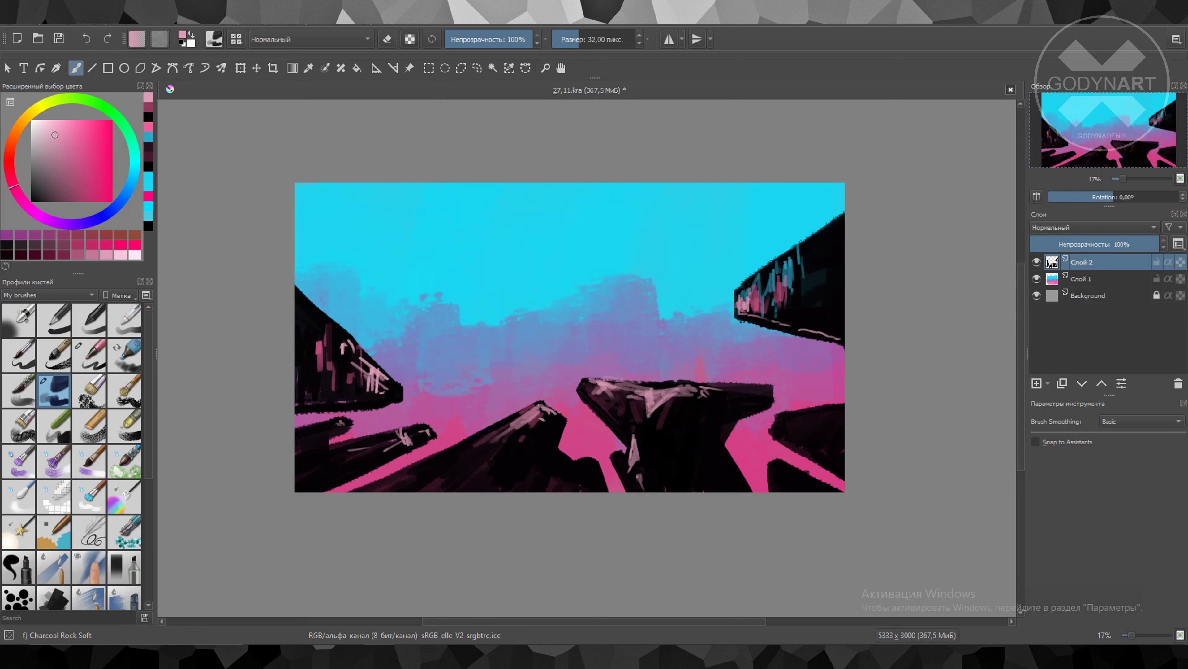
key("Insert")
key("d")
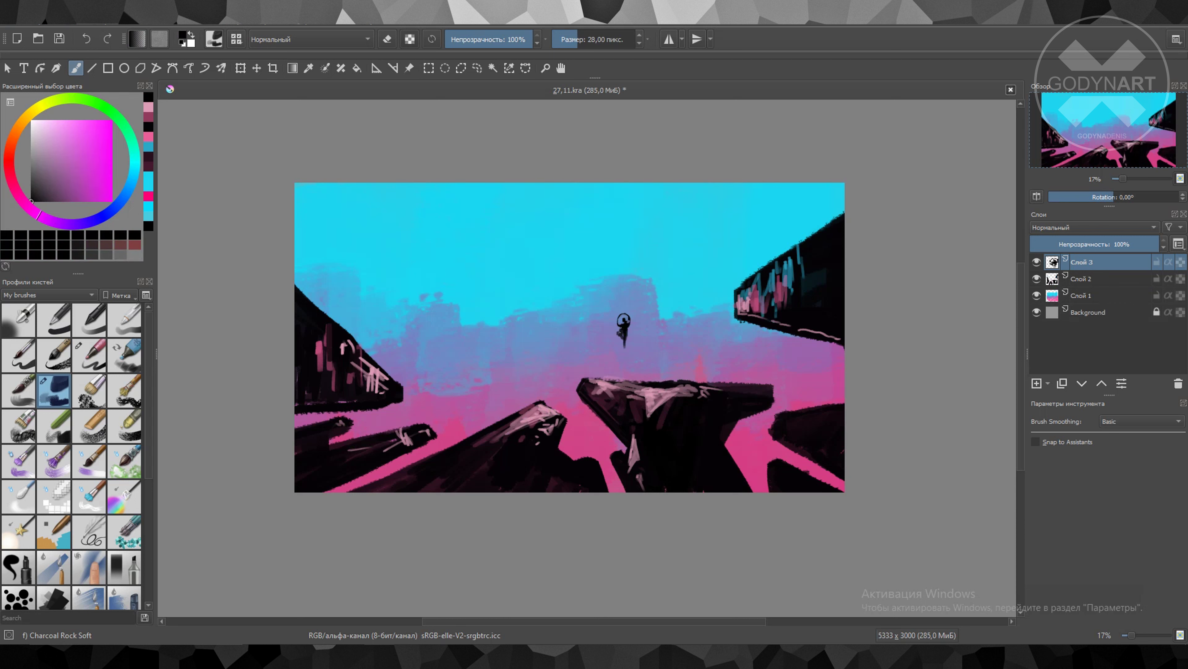
Paint a dark astronaut figure on the cliff and give both figures yellow helmets
left_click_drag(624, 321, 620, 300)
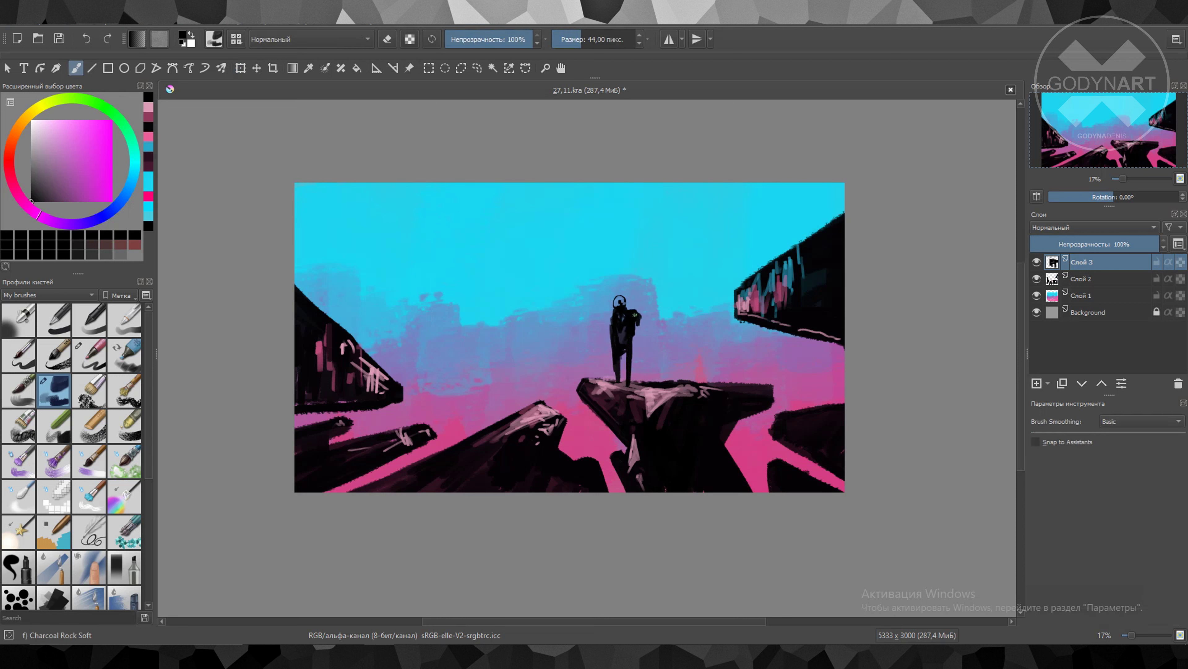
left_click_drag(617, 303, 622, 299)
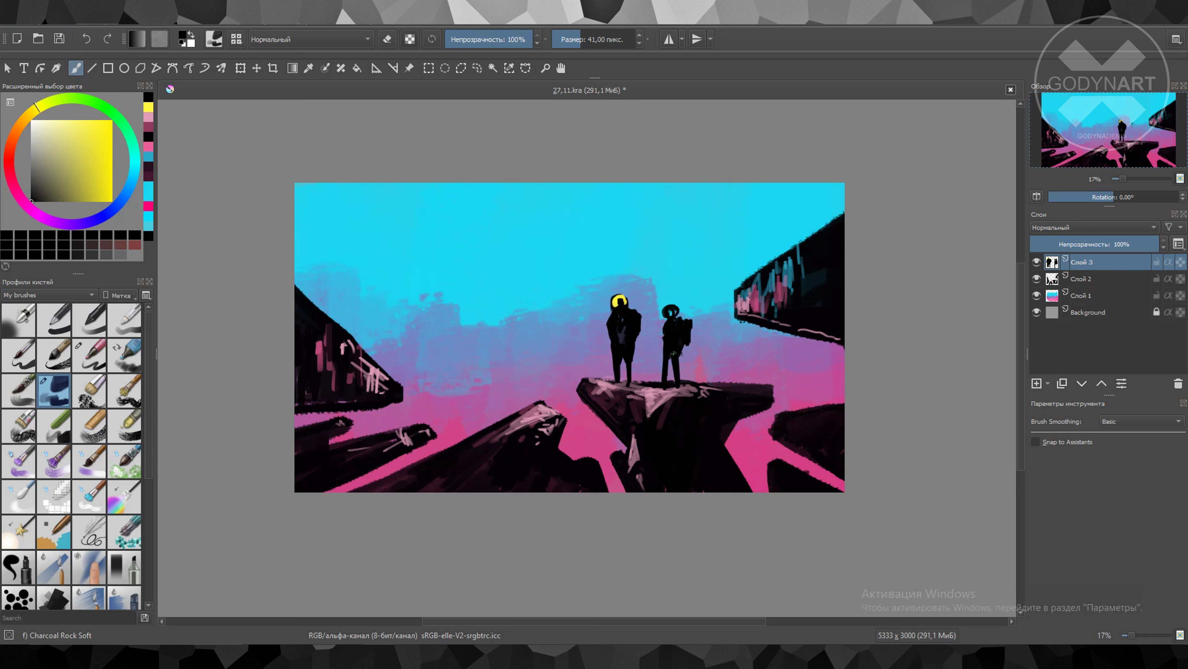
left_click_drag(666, 312, 674, 309)
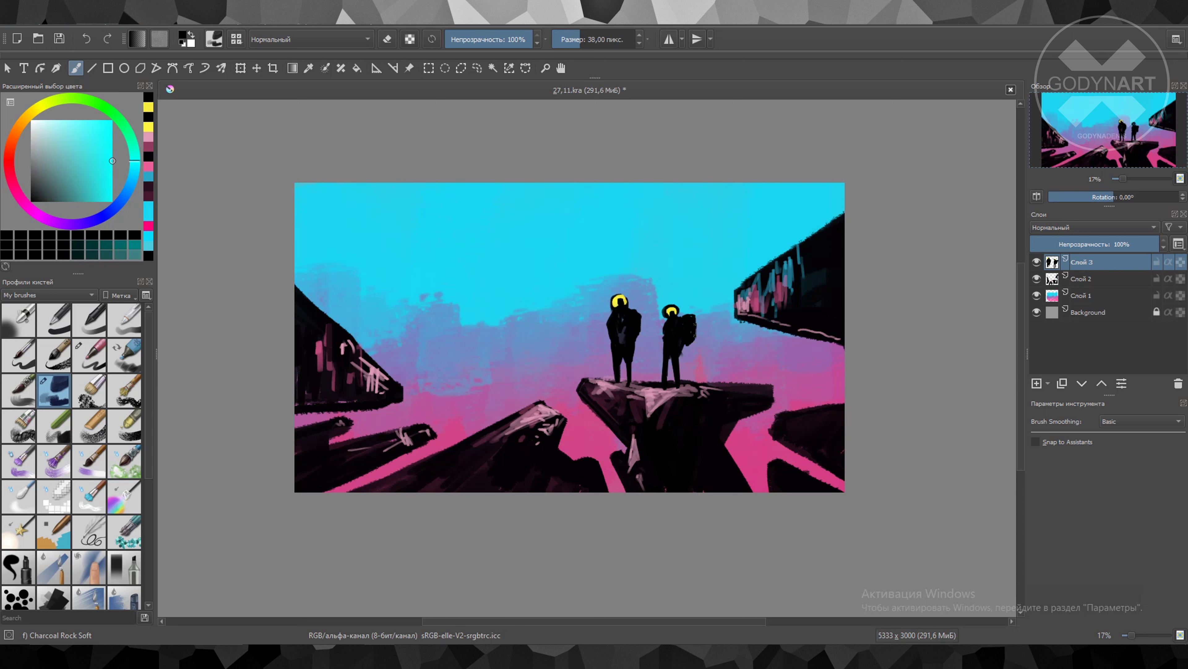
left_click(25, 118)
key("bracketleft")
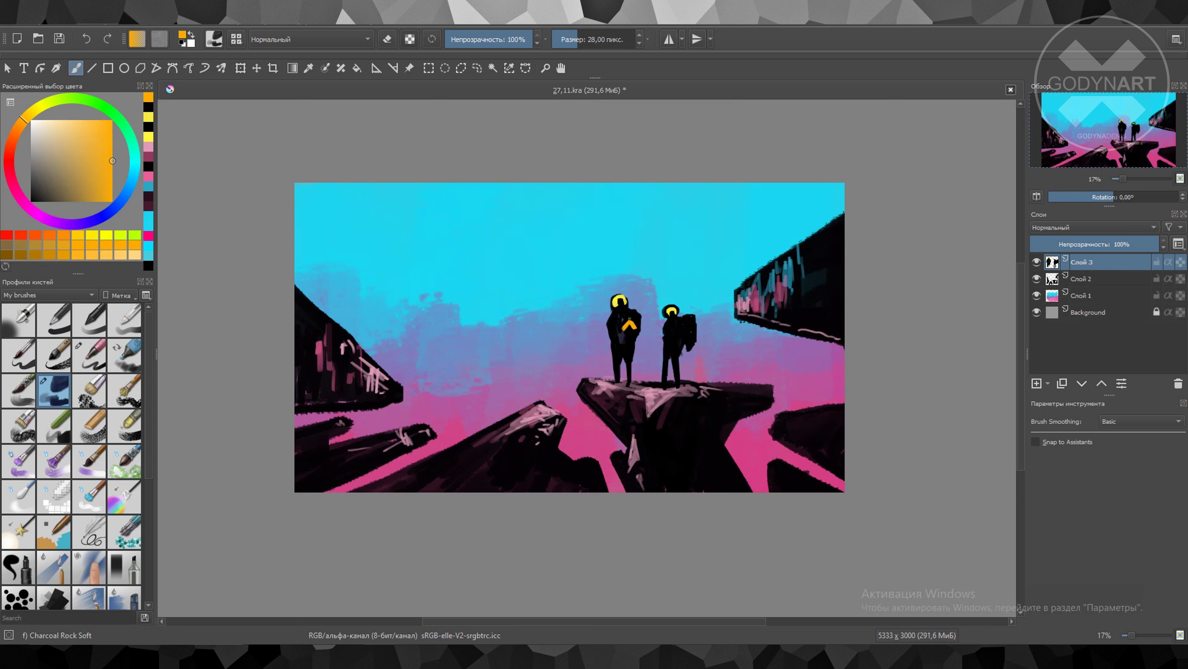
key("d")
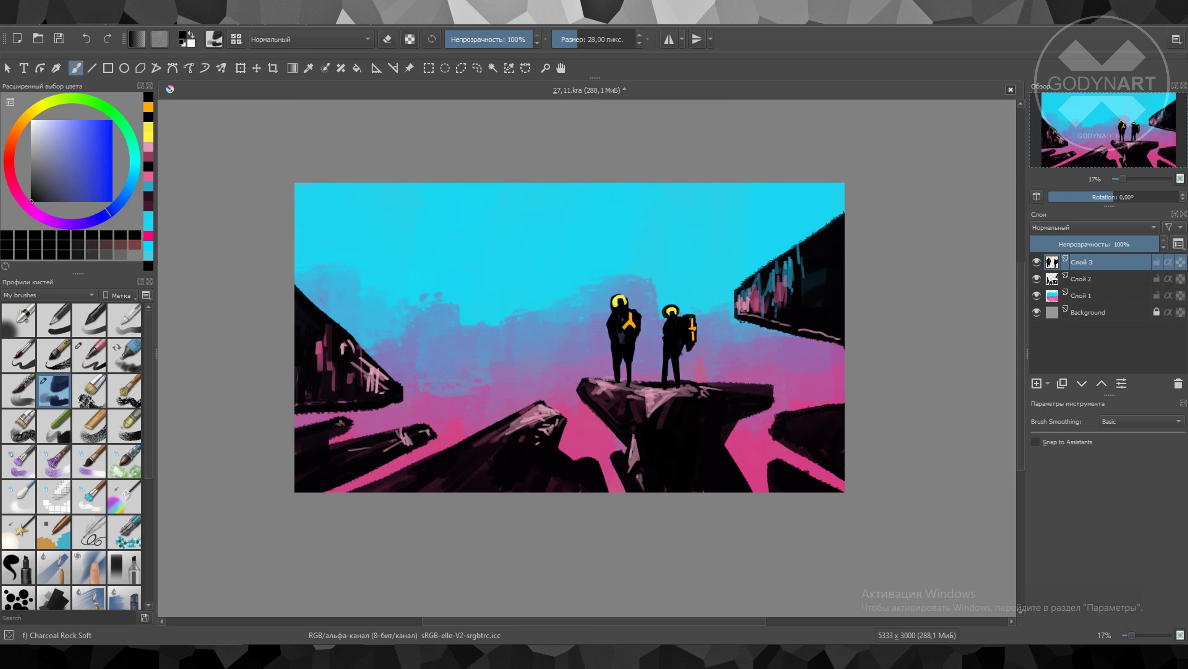
Touch up the figures with orange and near-black details, and save the document
left_click(690, 339, "ctrl")
key("bracketleft")
left_click(688, 356, "ctrl")
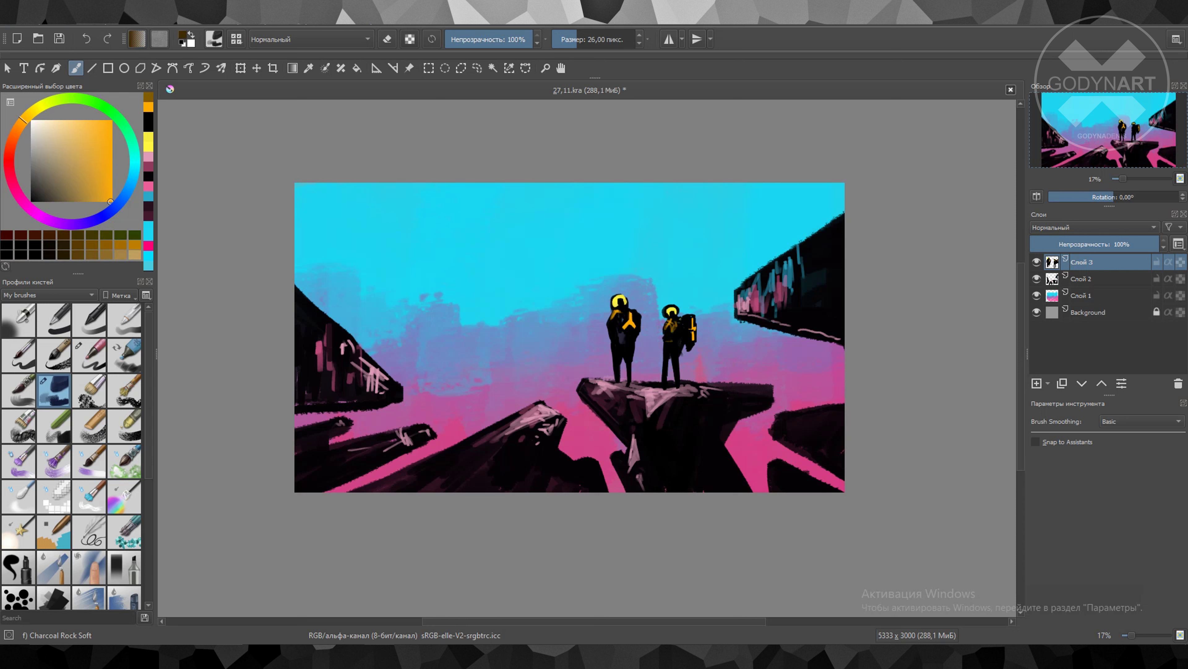
mouse_move(612, 316)
left_mouse_down()
mouse_move(618, 333)
mouse_move(671, 316)
left_mouse_up()
left_click(675, 319, "ctrl")
key("ctrl+s")
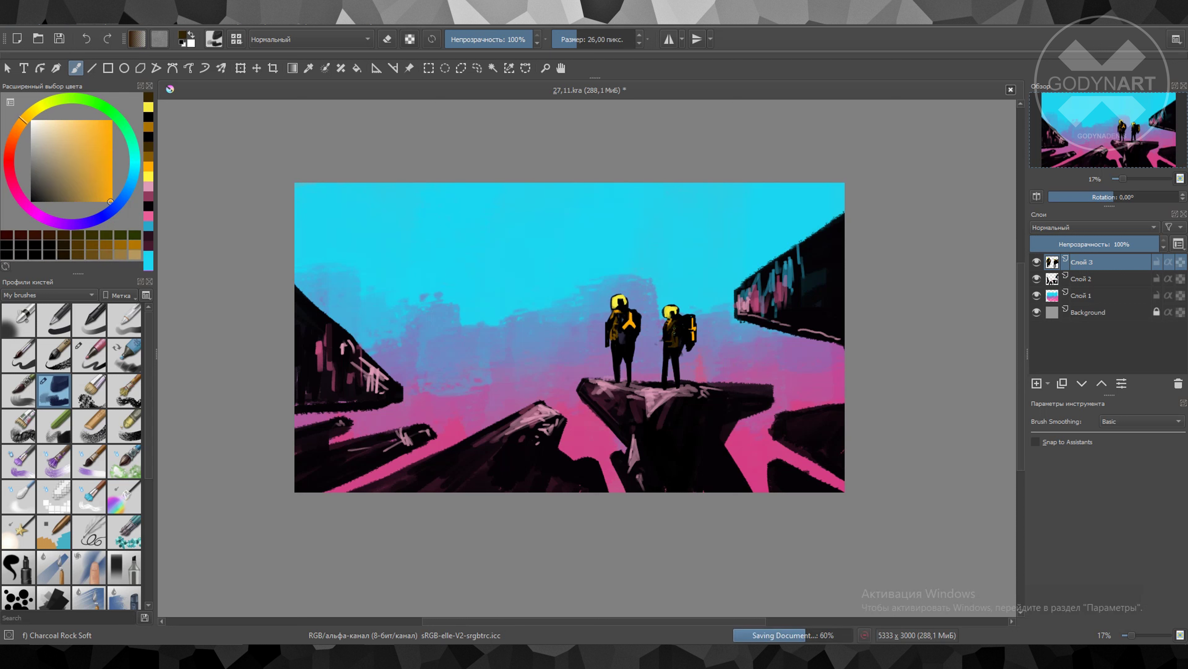
Refine the figures' small details, paint cyan lights on the left building on Слой 2, and add Layer 4
left_click(670, 286, "ctrl")
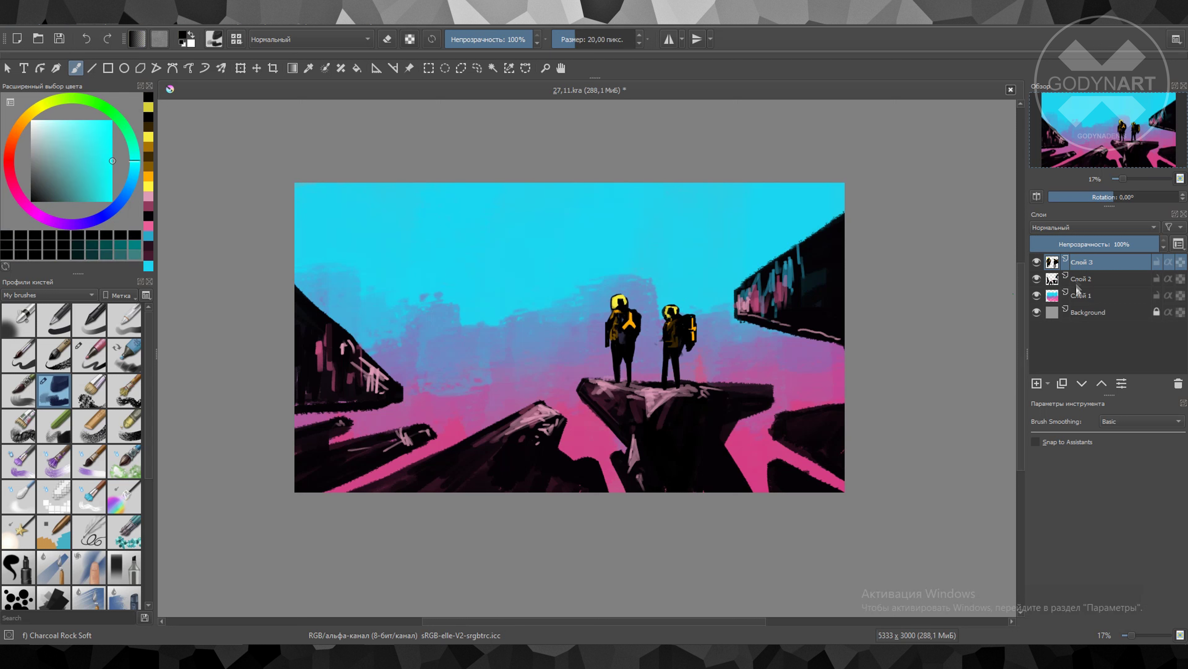
key("d")
key("e")
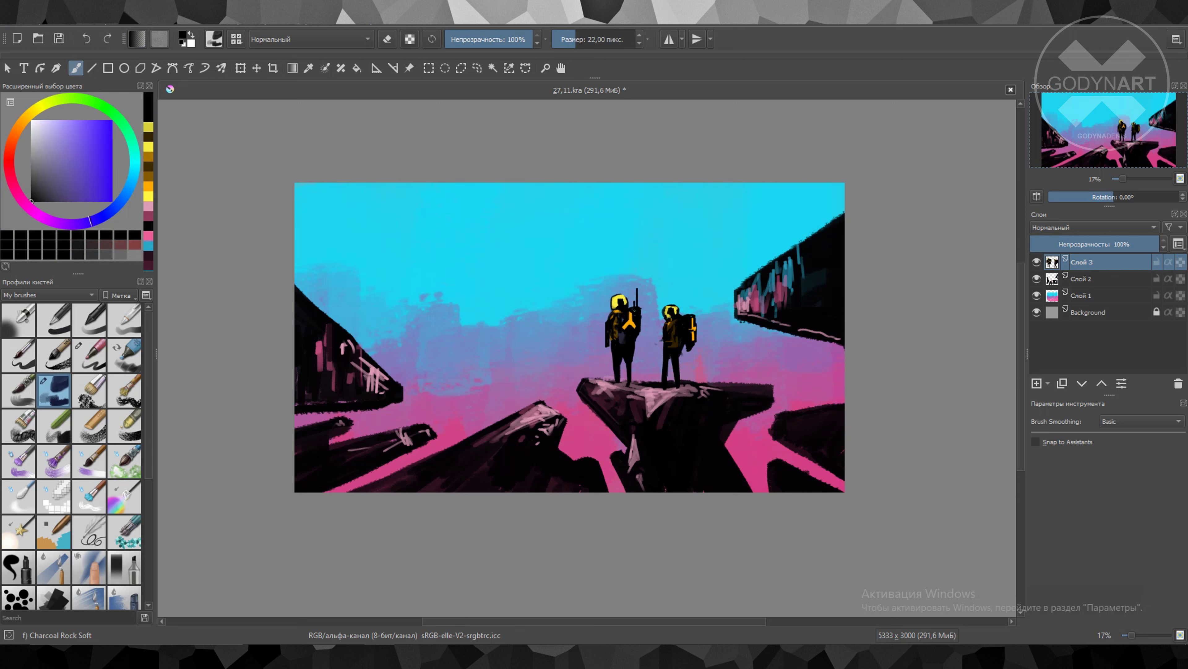
key("e")
left_click_drag(625, 327, 636, 342)
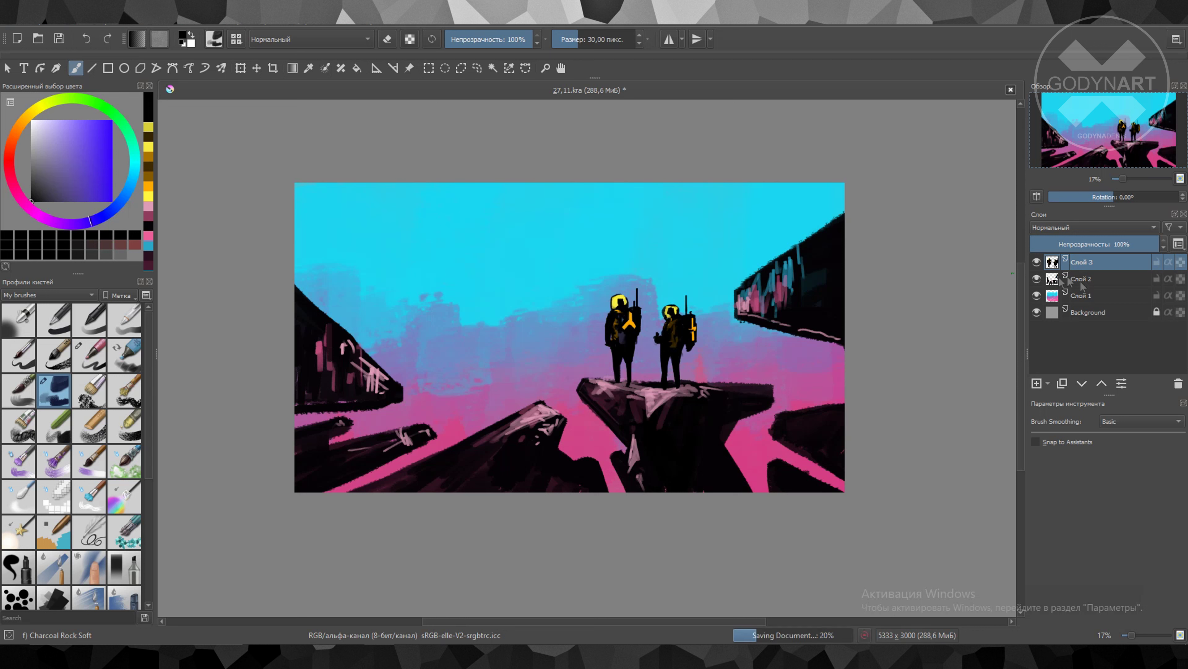
key("Page_Down")
left_click_drag(337, 337, 348, 370)
key("Insert")
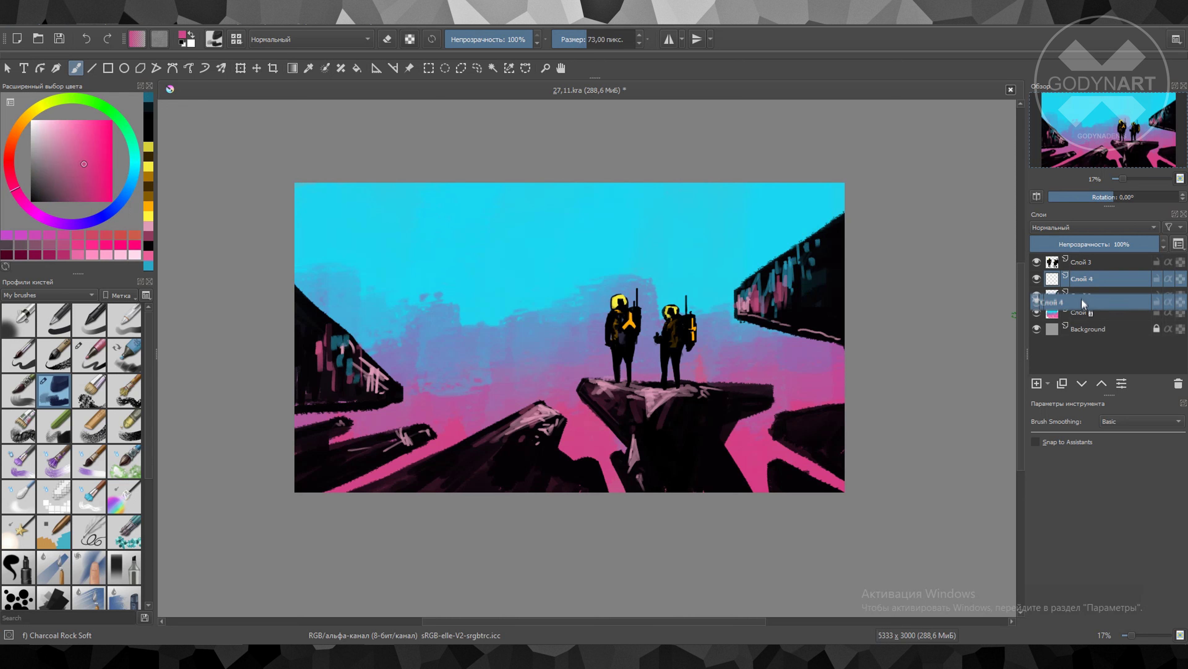
Draw a filled orange ellipse for the sun left of the astronauts
left_click(124, 67)
left_click(159, 103)
left_click_drag(453, 296, 541, 382)
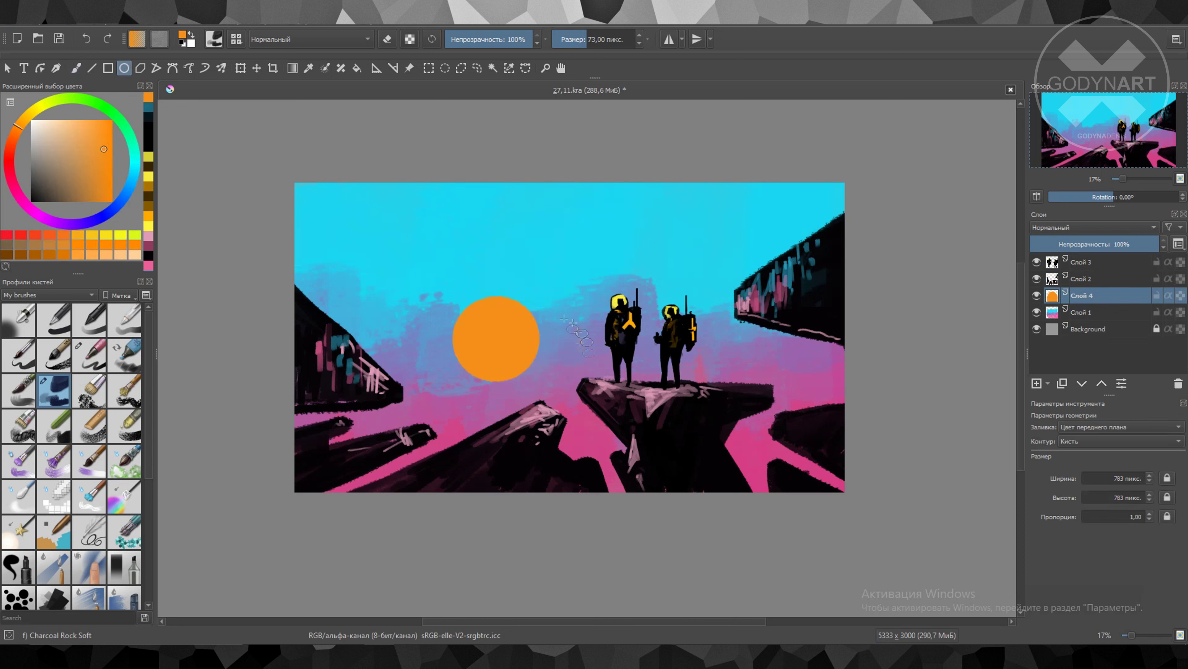
scroll(1069, 228, "down", 2)
Resize and move the orange sun up and left with a transform, then save
key("ctrl+t")
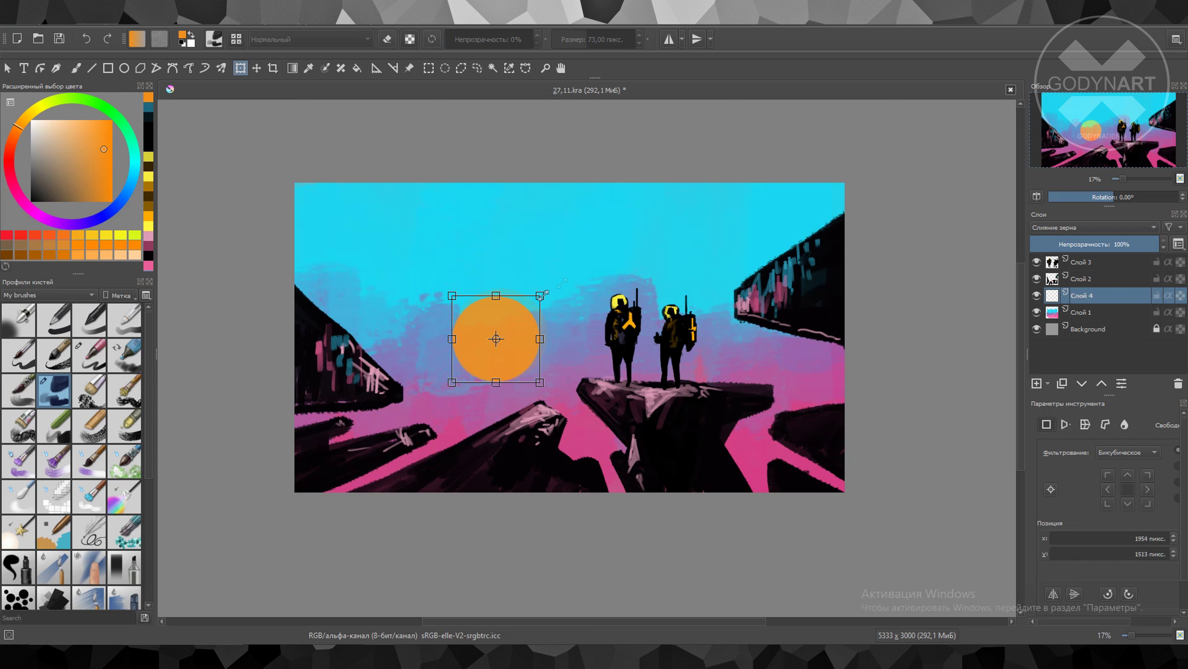
left_click_drag(496, 338, 544, 344)
left_click_drag(612, 257, 510, 366)
left_click_drag(472, 403, 504, 332)
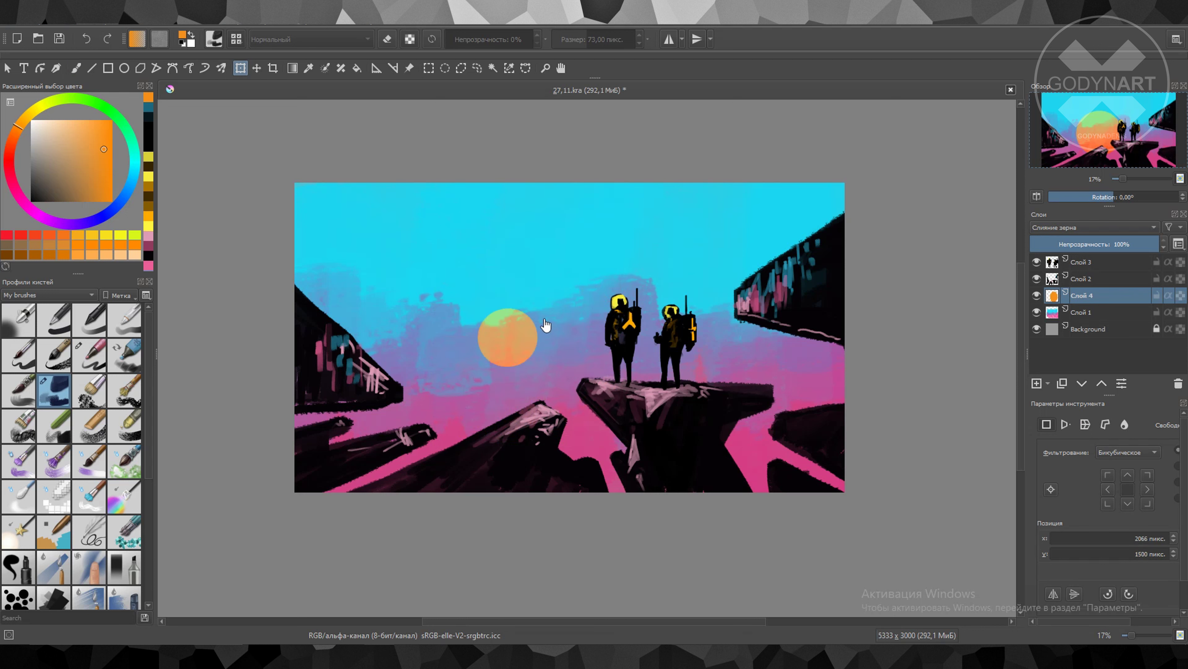
key("Return")
key("b")
key("ctrl+s")
On the sky layer Слой 1, brush bristly cyan texture across the sky, especially upper right
key("slash")
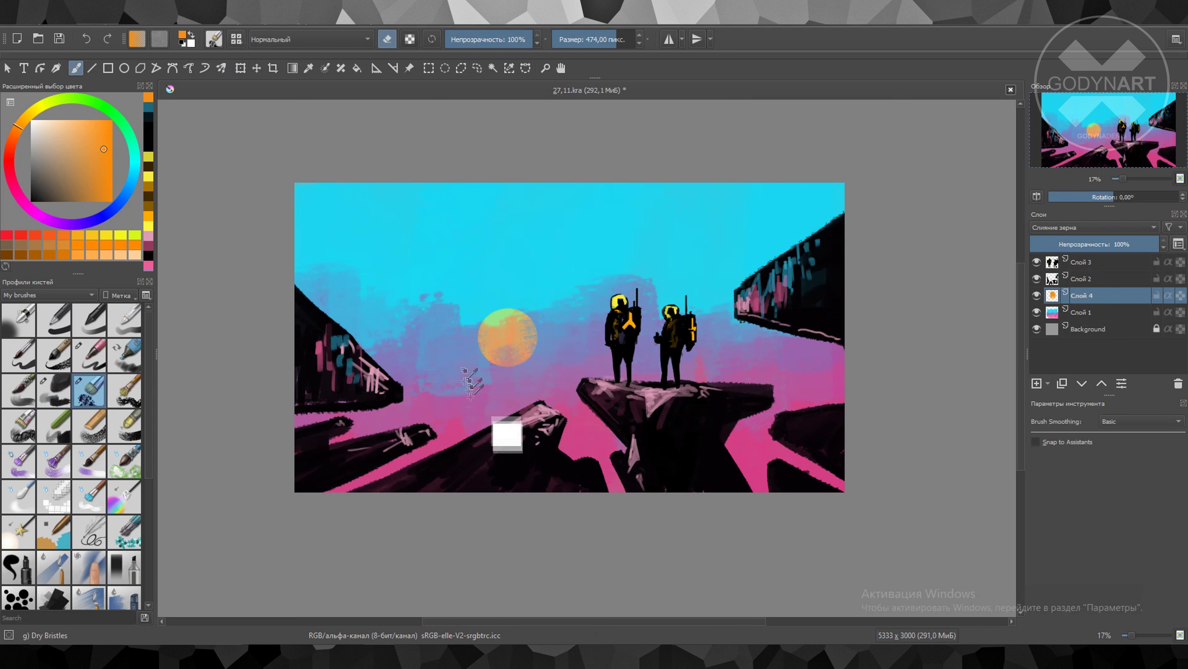
left_click(578, 292, "ctrl")
key("Page_Down")
left_click_drag(585, 294, 702, 328)
left_click_drag(445, 327, 561, 337)
left_click(346, 341, "ctrl")
left_click_drag(767, 210, 779, 285)
key("Page_Up")
On the rocks-and-buildings layer, paint pink strokes on the left rock with Chalk Details
left_click(779, 286, "ctrl")
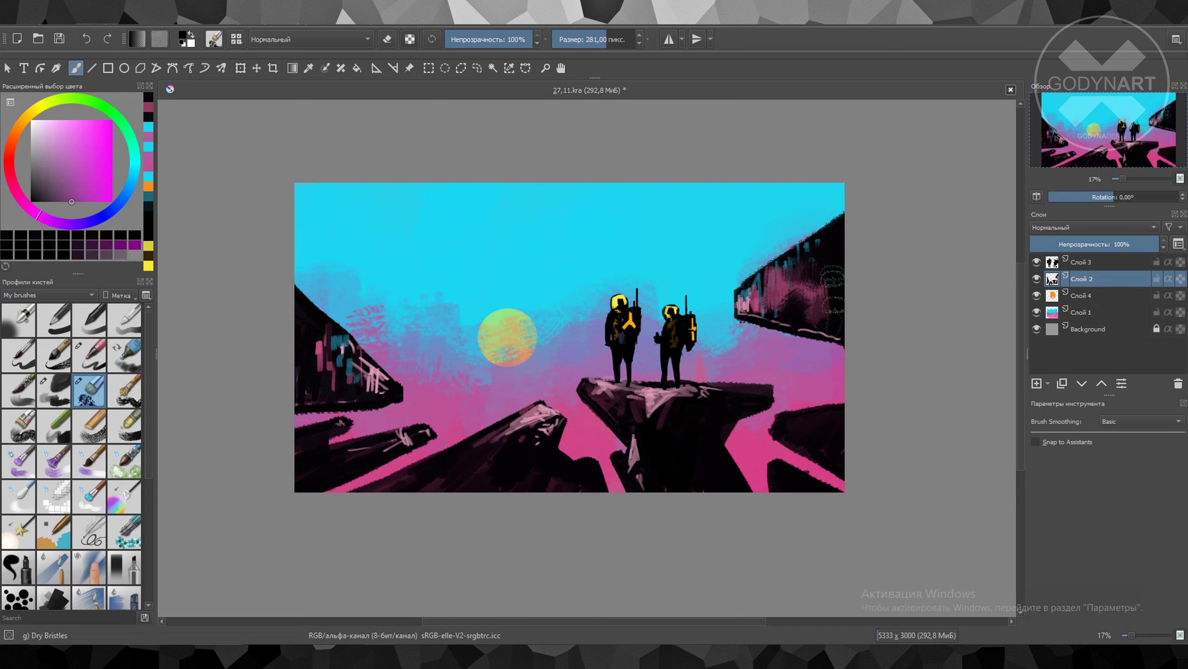
left_click(796, 281, "ctrl")
mouse_move(473, 421)
left_mouse_down()
mouse_move(538, 459)
mouse_move(496, 412)
left_mouse_up()
left_click(54, 425)
left_click(534, 443, "ctrl")
left_click(489, 405, "ctrl")
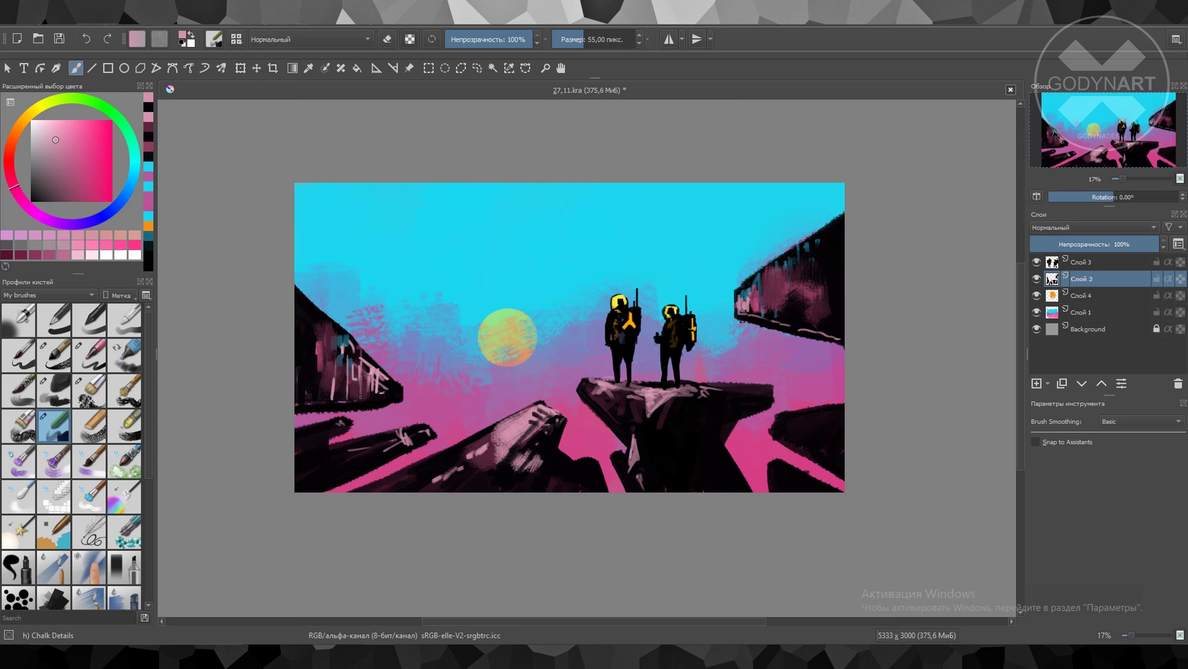
left_click(417, 420, "ctrl")
Paint a dark stroke along the left building's top edge and erase across the lower-left area
key("bracketright")
key("bracketright")
left_click(369, 414, "ctrl")
left_click_drag(295, 255, 392, 388)
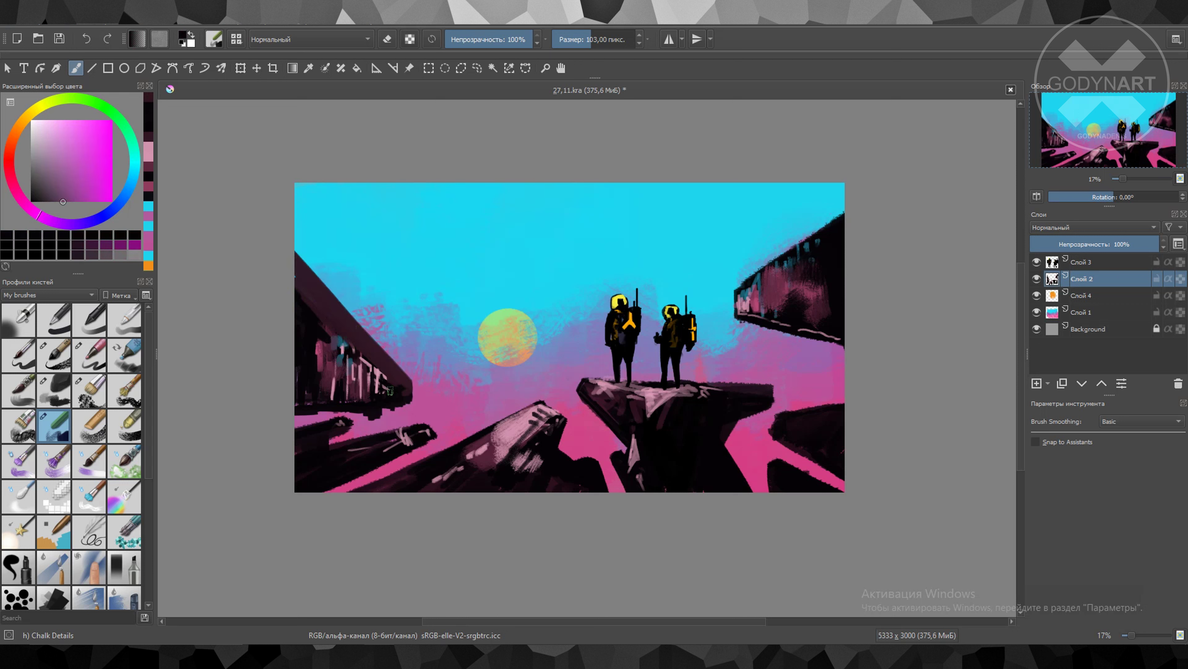
left_click(430, 406, "ctrl")
key("e")
key("bracketright")
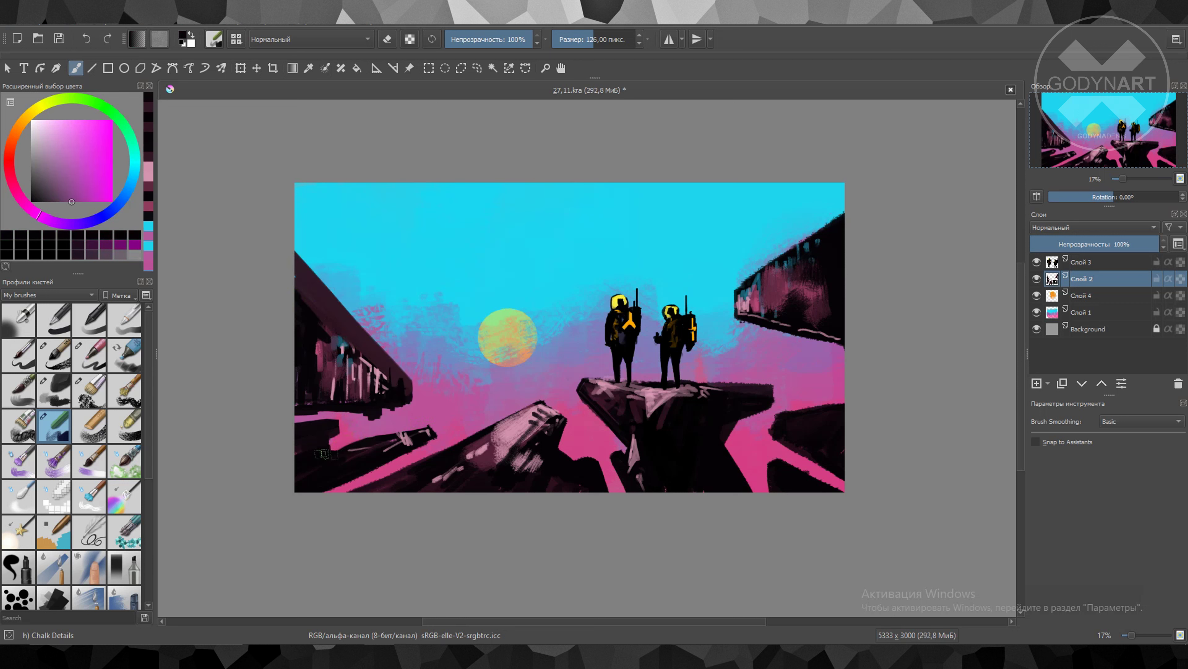
left_click_drag(338, 455, 423, 433)
Add a small dark magenta mark on the left building with a smaller brush
left_click(330, 348, "ctrl")
key("bracketleft")
left_click(337, 361, "ctrl")
left_click_drag(368, 377, 381, 391)
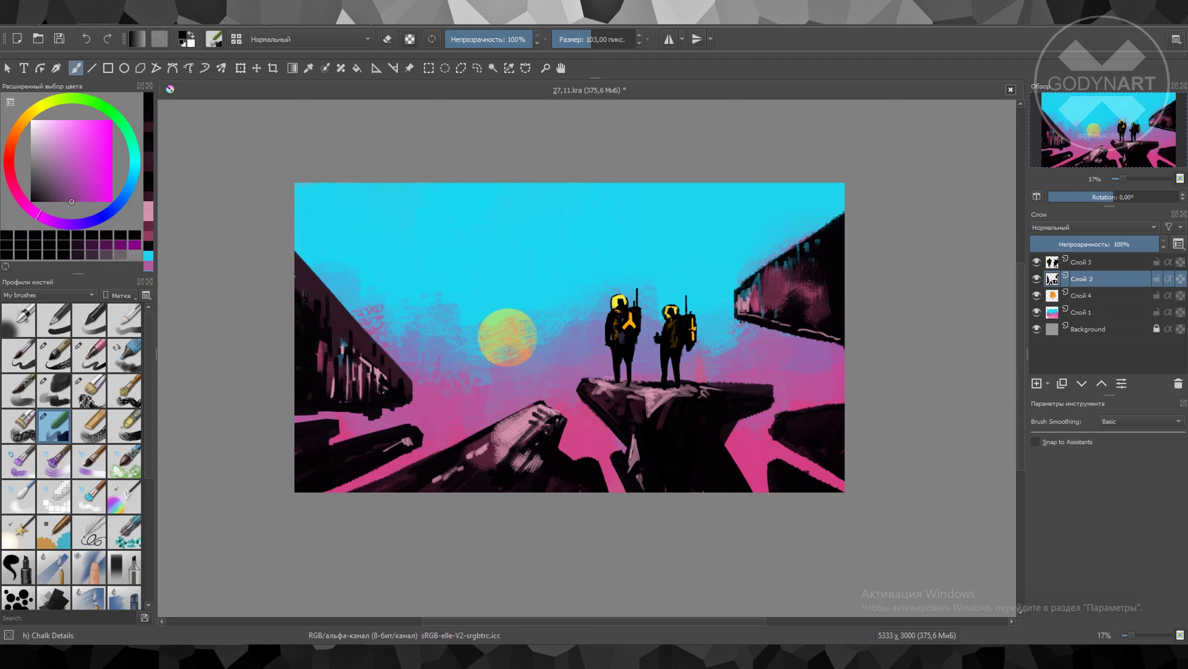
left_click(304, 296, "ctrl")
Paint near-black strokes on the right building, toggling eraser mode
key("bracketright")
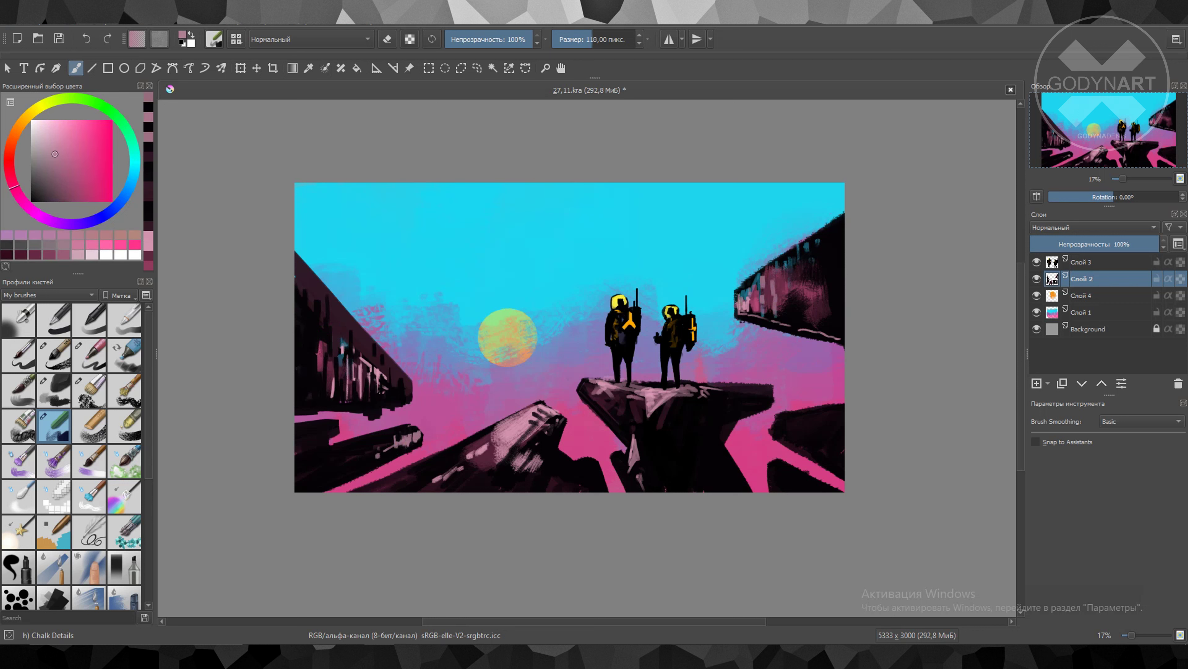
left_click(805, 281, "ctrl")
left_click_drag(795, 262, 833, 337)
key("e")
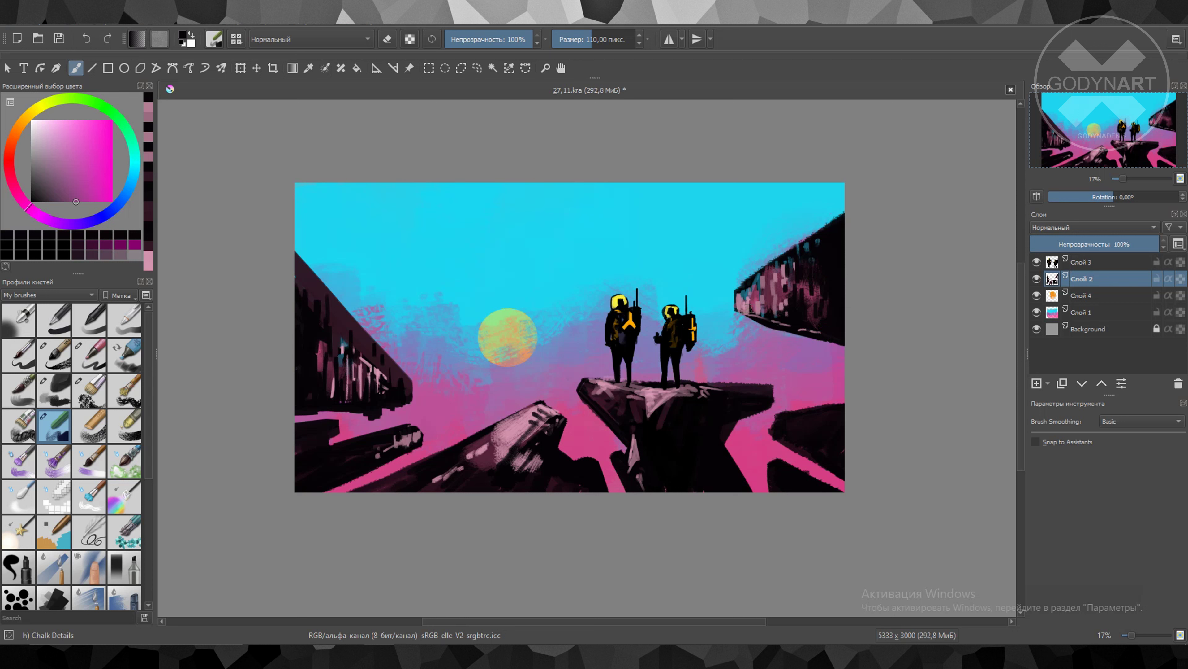
key("e")
key("e")
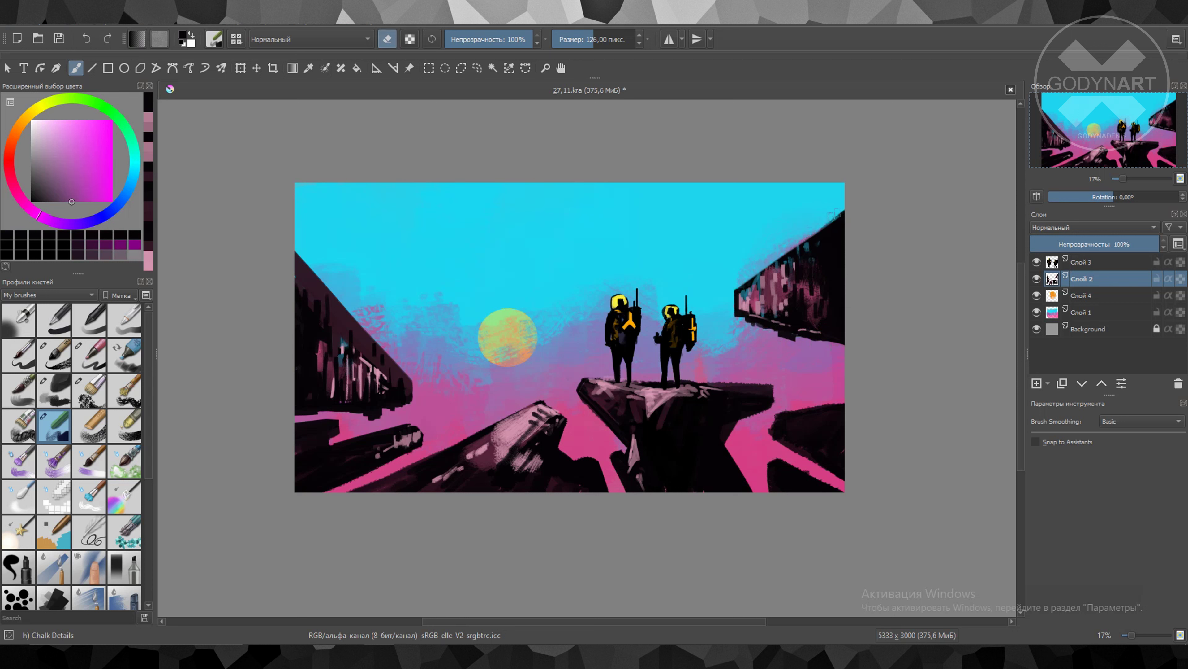
left_click(526, 438, "ctrl")
key("bracketleft")
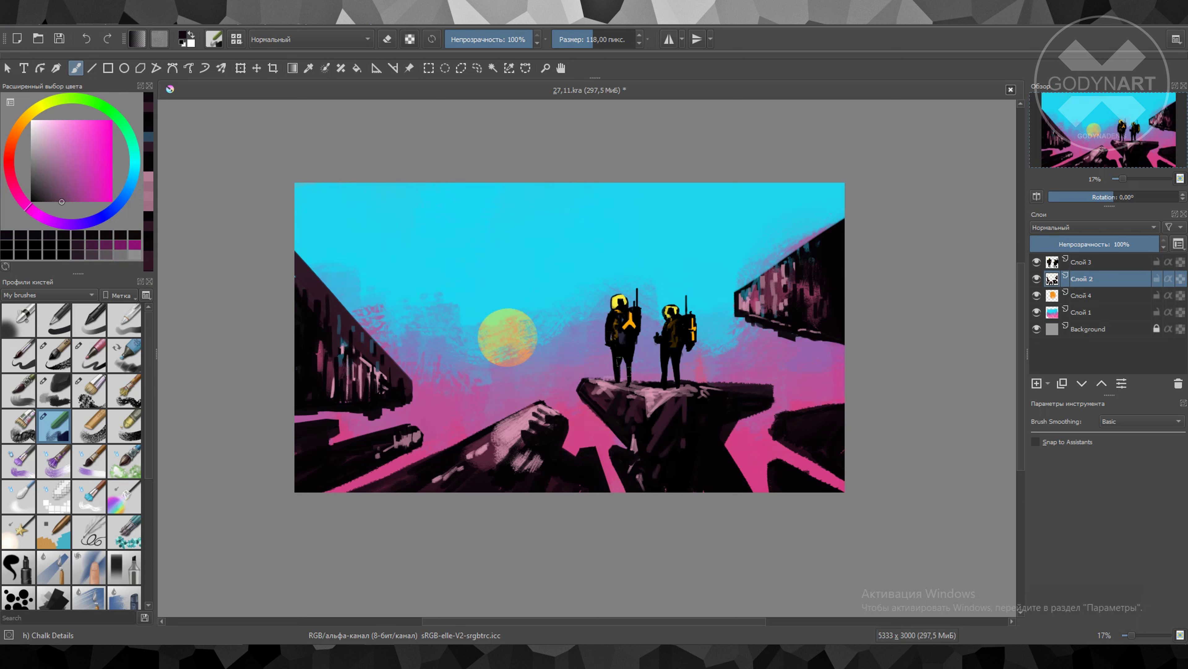
Scale down the astronauts on Слой 3, move their layer below the rocks, and save
key("Page_Up")
key("ctrl+t")
key("Return")
key("ctrl+Page_Down")
key("b")
key("ctrl+s")
key("Page_Up")
left_click(474, 467, "ctrl")
key("bracketleft")
key("bracketleft")
key("bracketleft")
key("bracketleft")
Paint light green and yellow highlights on the left building
left_click(473, 336, "ctrl")
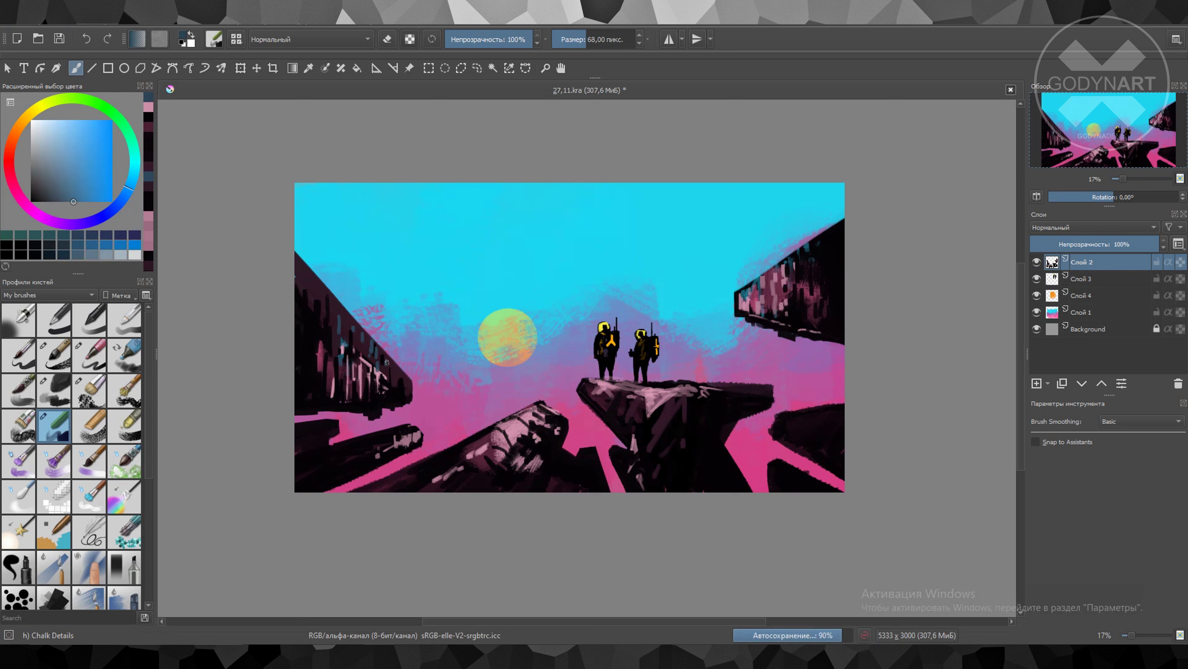
left_click(482, 335, "ctrl")
key("bracketright")
left_click_drag(389, 374, 407, 394)
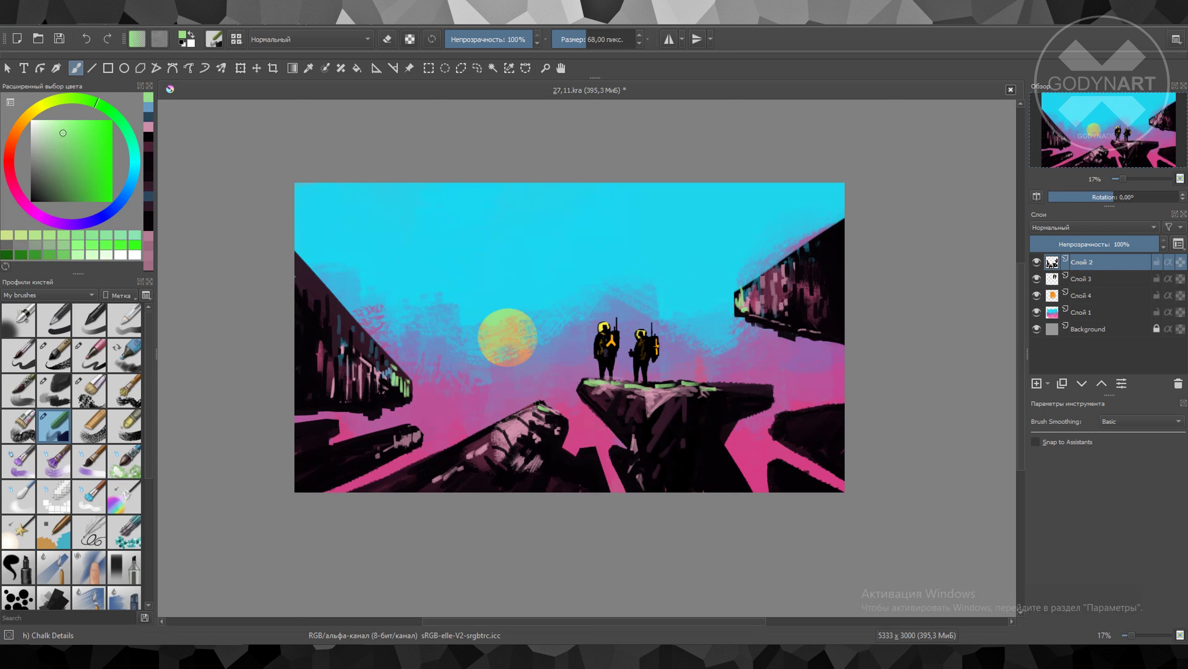
left_click(508, 345, "ctrl")
key("bracketleft")
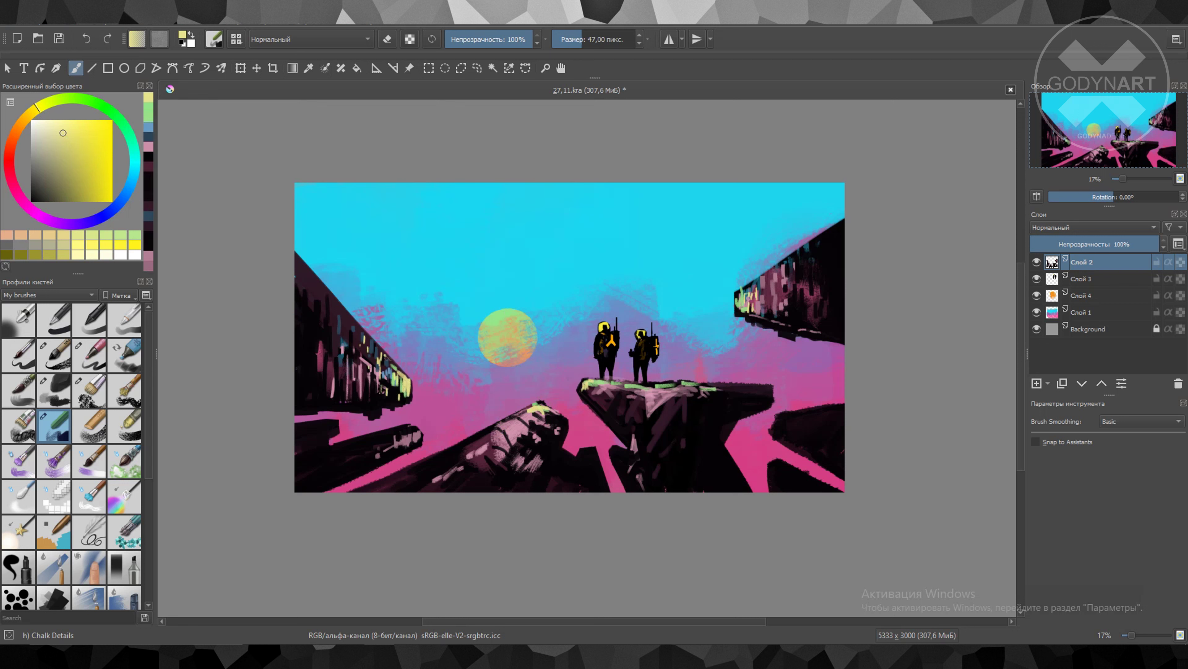
left_click(636, 446, "ctrl")
left_click(507, 337, "ctrl")
left_click_drag(398, 389, 440, 436)
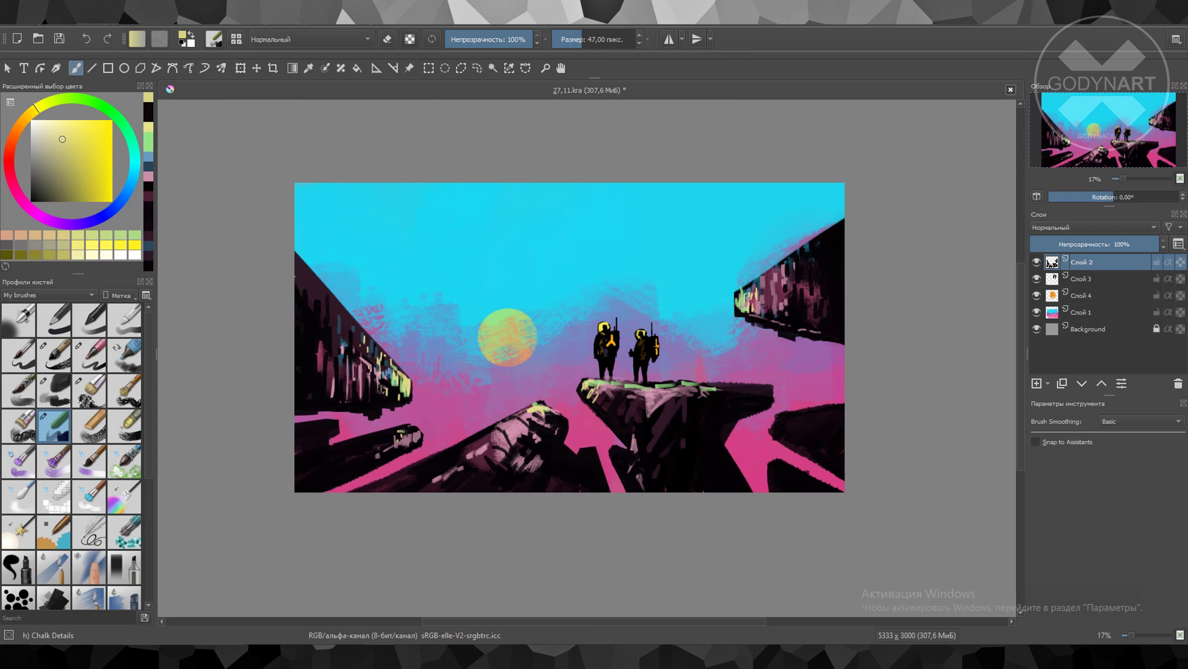
Add dark magenta strokes at the left edge and diagonally across the lower-left rock
left_click(39, 215)
left_click(58, 202)
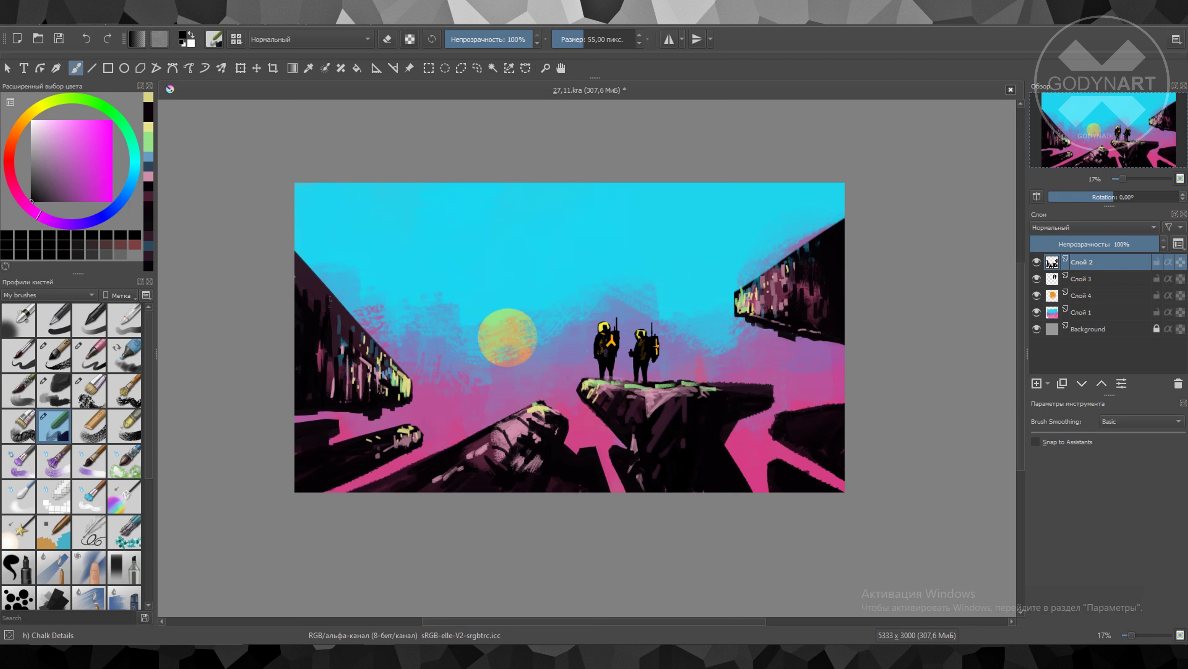
key("bracketleft")
key("bracketleft")
key("bracketleft")
left_click_drag(298, 262, 298, 283)
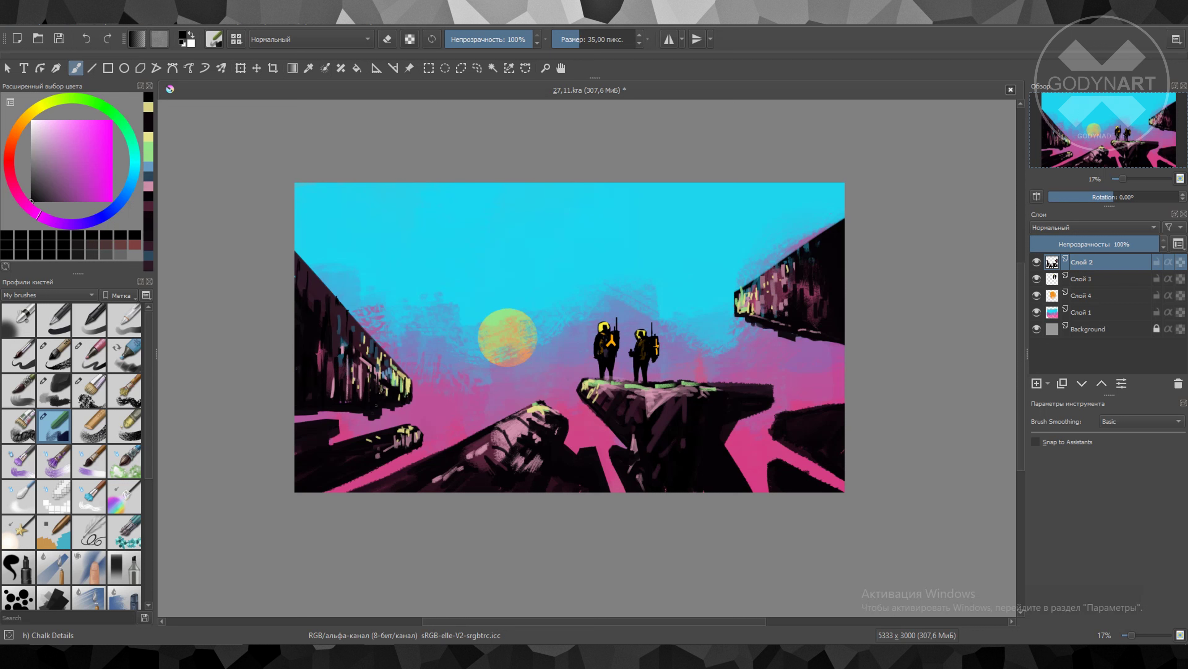
left_click_drag(343, 489, 430, 448)
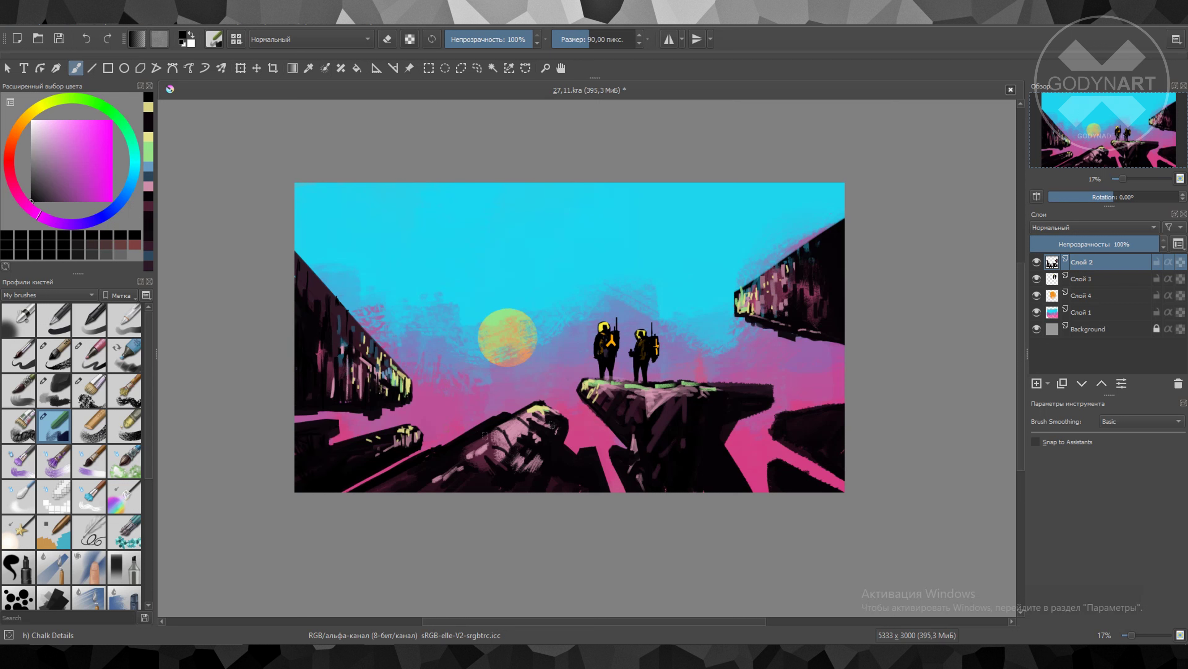
Erase part of the dark right rock to reveal the pink beneath
key("e")
left_click_drag(751, 422, 718, 426)
key("e")
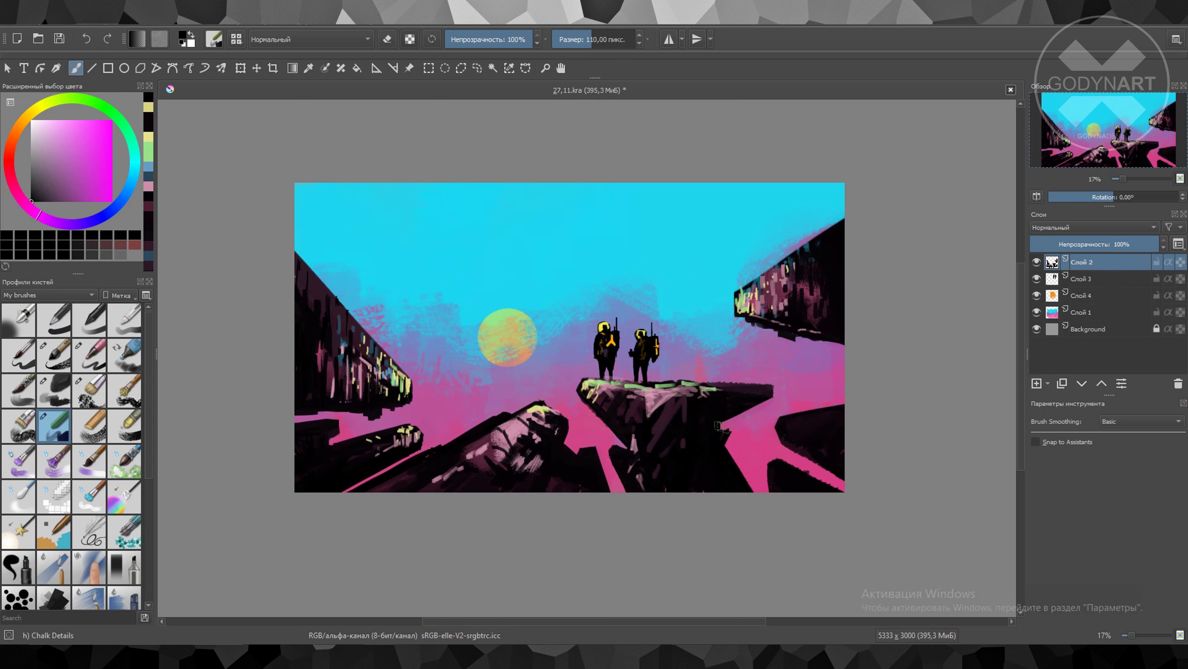
key("bracketleft")
key("bracketleft")
key("bracketleft")
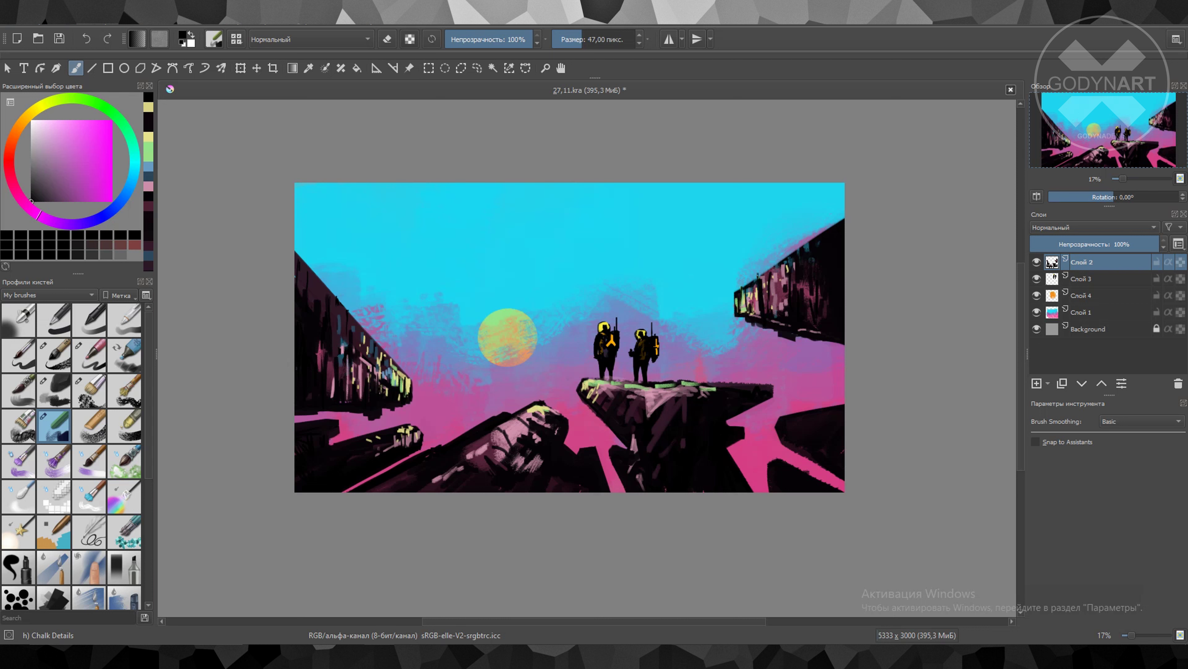
key("e")
Draw dark straight edges on the right side and the cliff rock with the Line tool
key("v")
left_click_drag(845, 215, 744, 290)
left_click_drag(845, 473, 786, 443)
left_click_drag(535, 398, 577, 436)
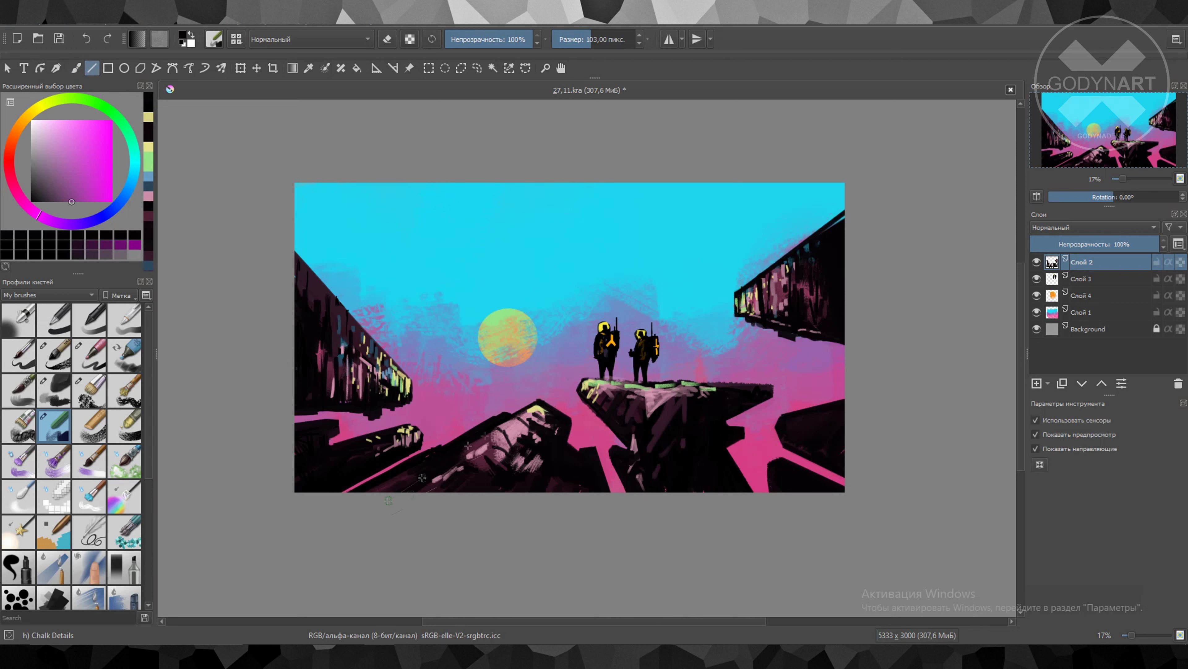
key("bracketleft")
key("bracketleft")
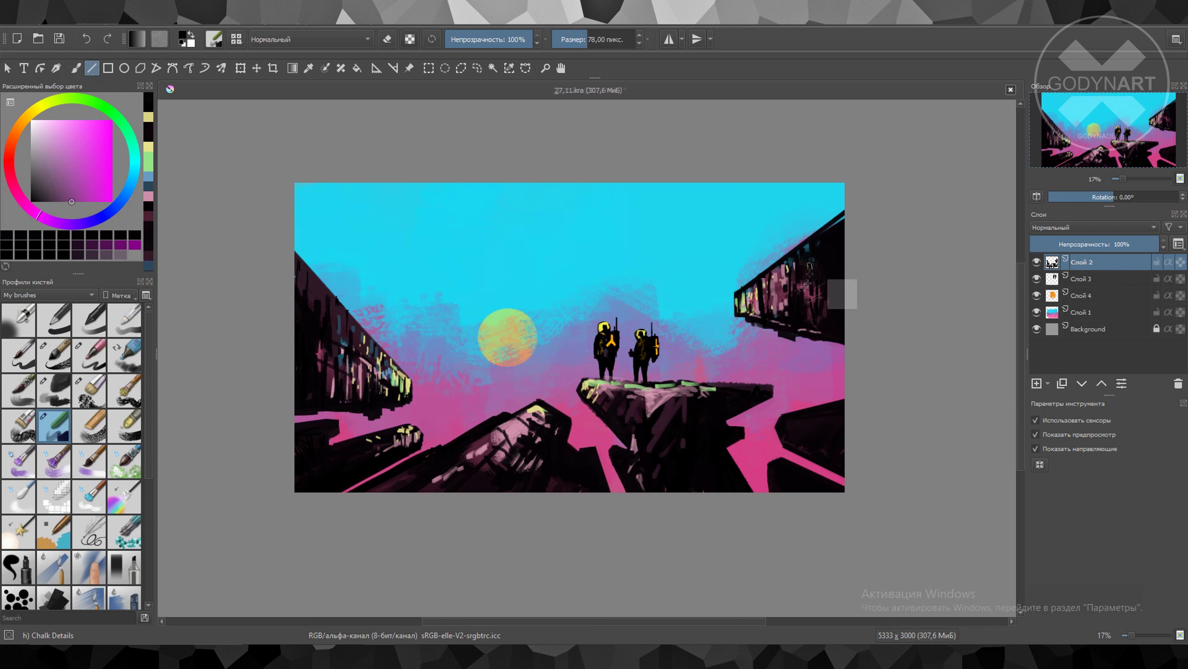
key("b")
Stroke the cliff top with dark magenta and pale yellow rim highlights
key("bracketright")
left_click(585, 382, "ctrl")
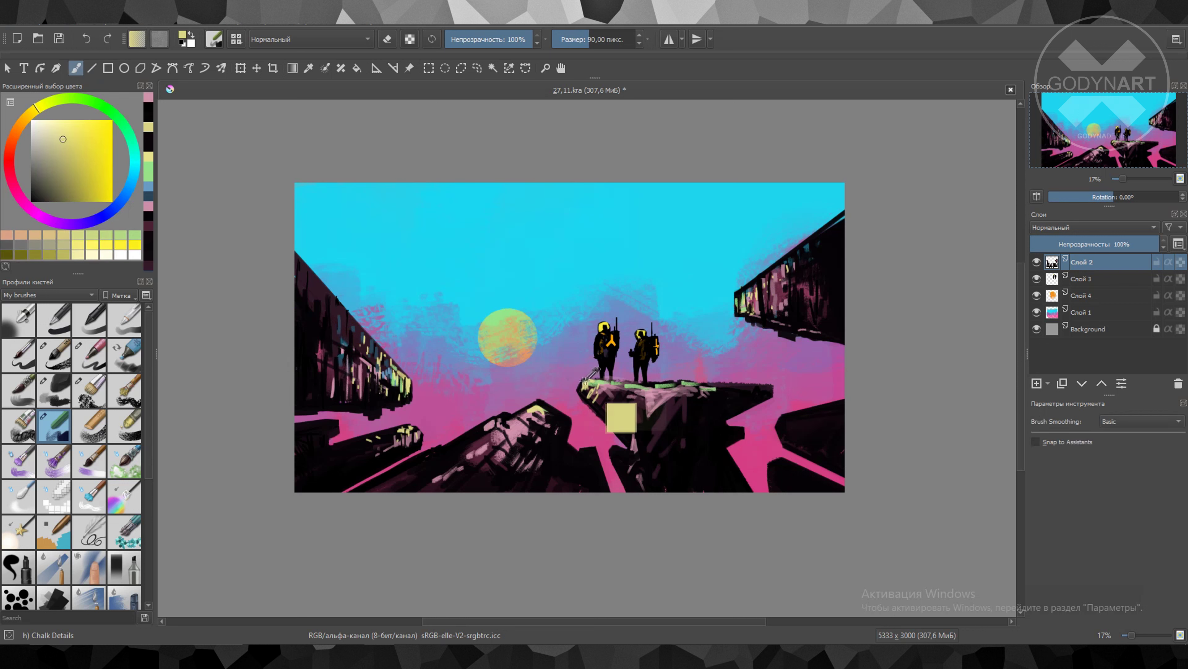
key("bracketleft")
key("bracketleft")
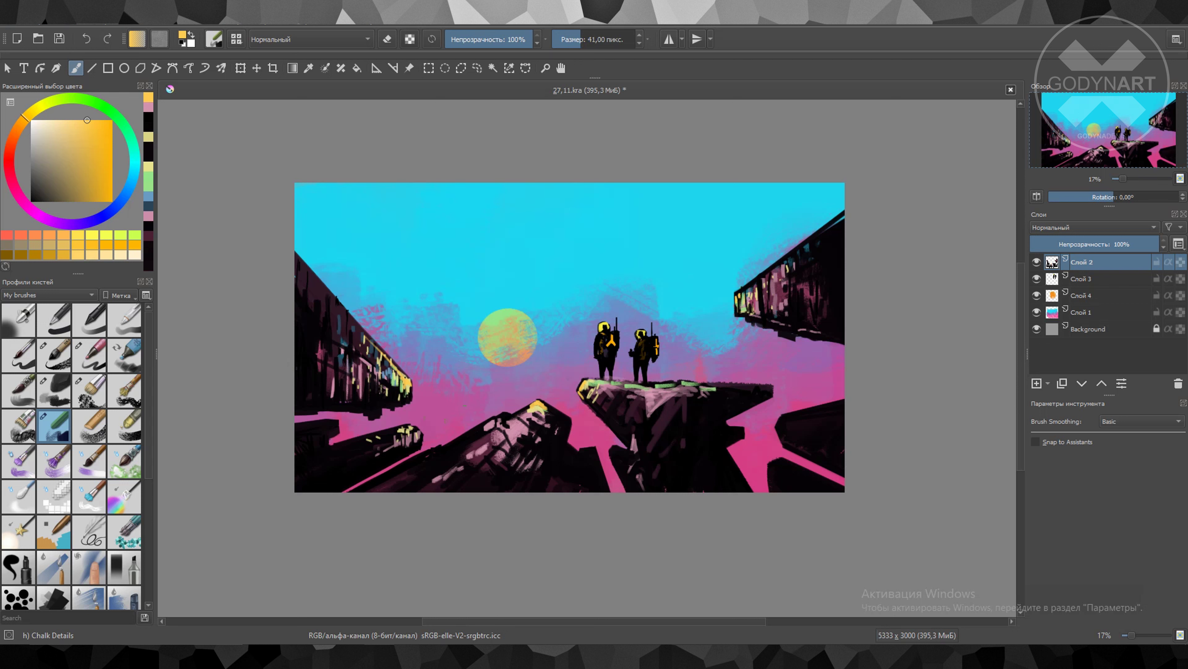
left_click(733, 402, "ctrl")
key("bracketright")
key("bracketright")
key("bracketright")
mouse_move(775, 382)
left_mouse_down()
mouse_move(585, 382)
mouse_move(772, 382)
left_mouse_up()
left_click(585, 382, "ctrl")
key("bracketleft")
key("bracketleft")
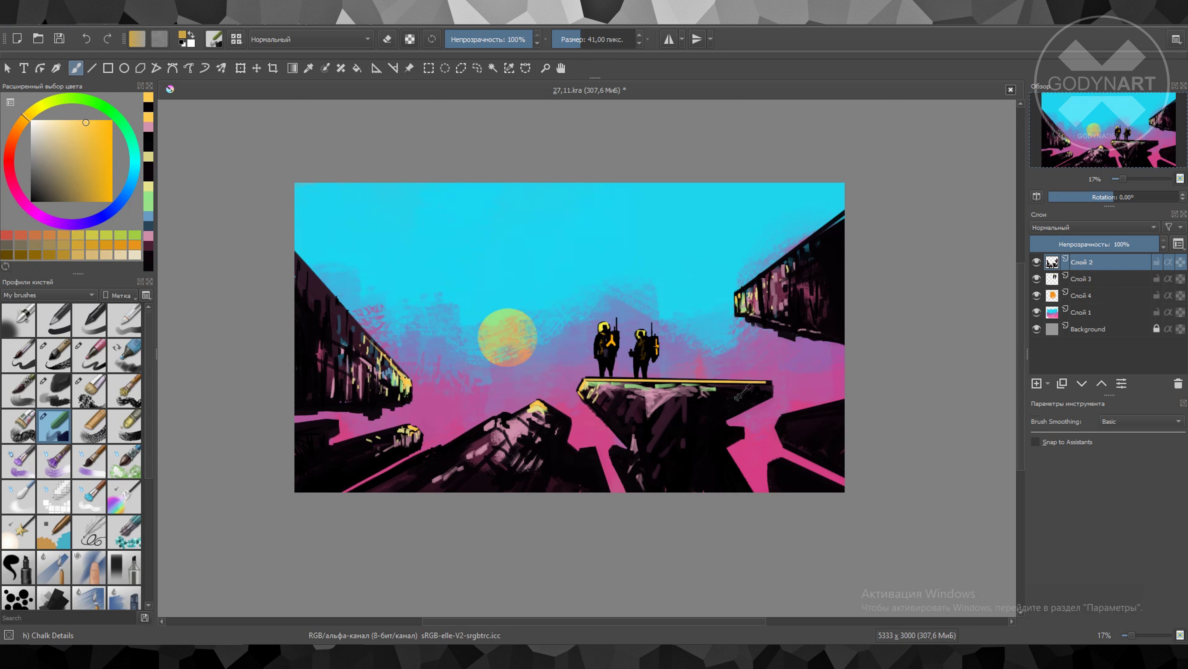
left_click(702, 385, "ctrl")
key("slash")
left_click(630, 486, "ctrl")
Cover the pink mark on the lower-right cliff and the left rock with dark reddish fill strokes
left_click_drag(744, 452, 765, 484)
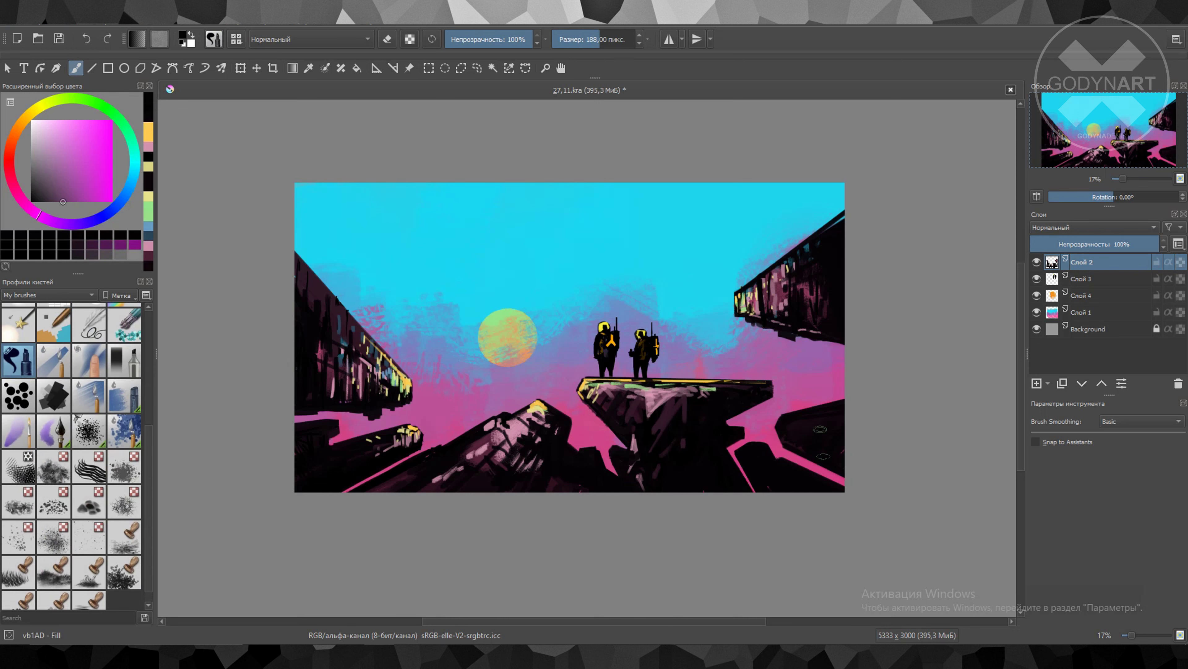
left_click(311, 298, "ctrl")
key("bracketleft")
key("bracketleft")
key("bracketleft")
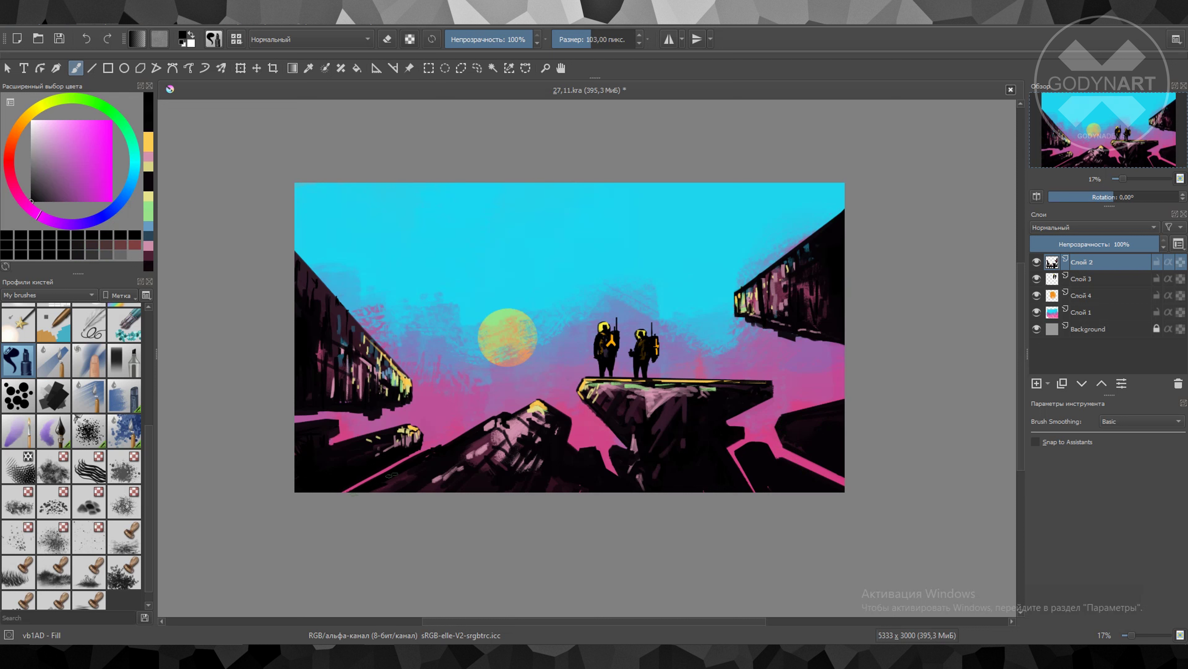
left_click_drag(444, 482, 538, 417)
left_click(520, 454, "ctrl")
key("bracketright")
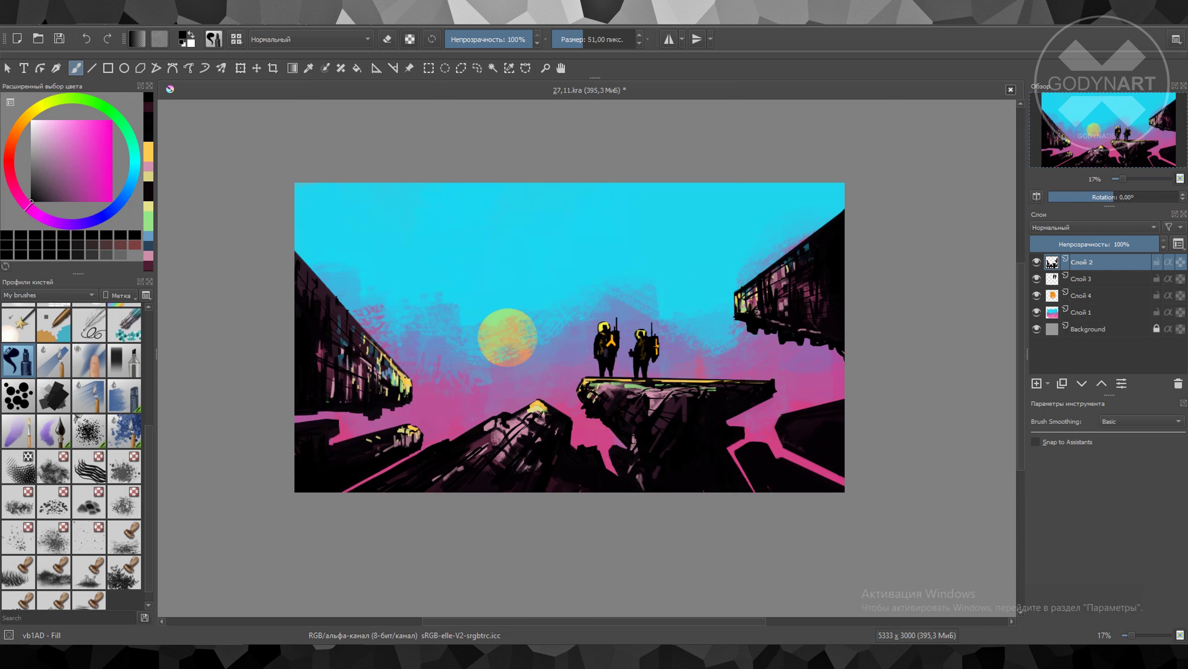
Try a curve selection at the top-left, fill it dark, then undo and cancel it
key("b")
left_click(243, 182)
key("Return")
key("BackSpace")
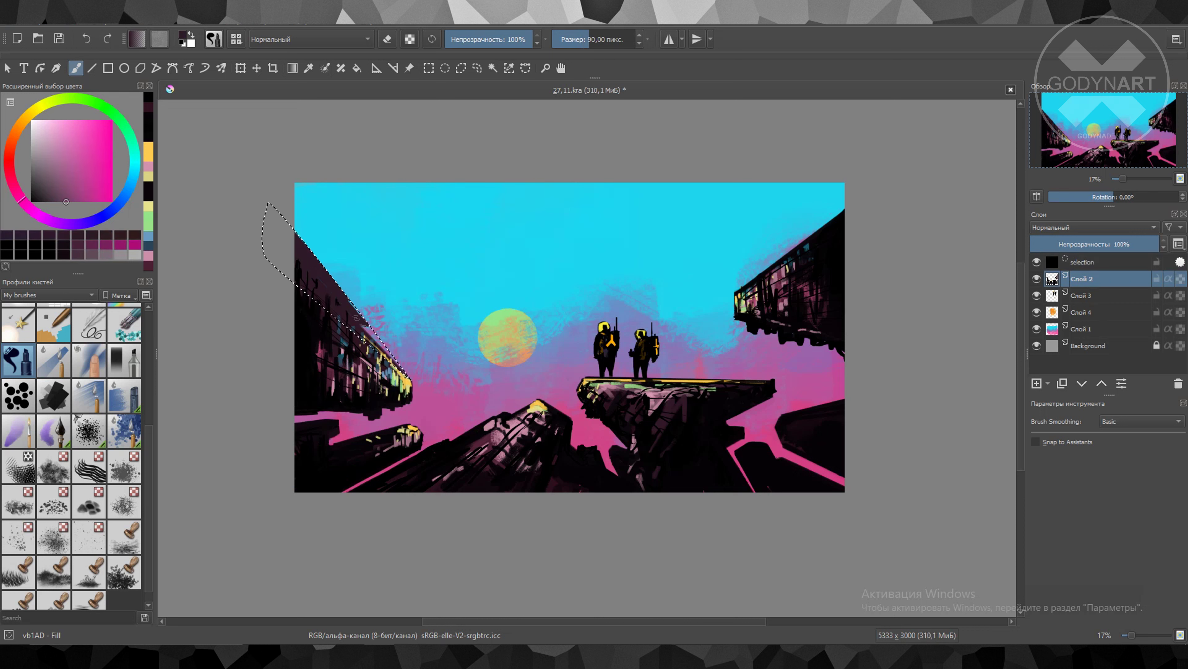
key("ctrl+shift+a")
key("ctrl+z")
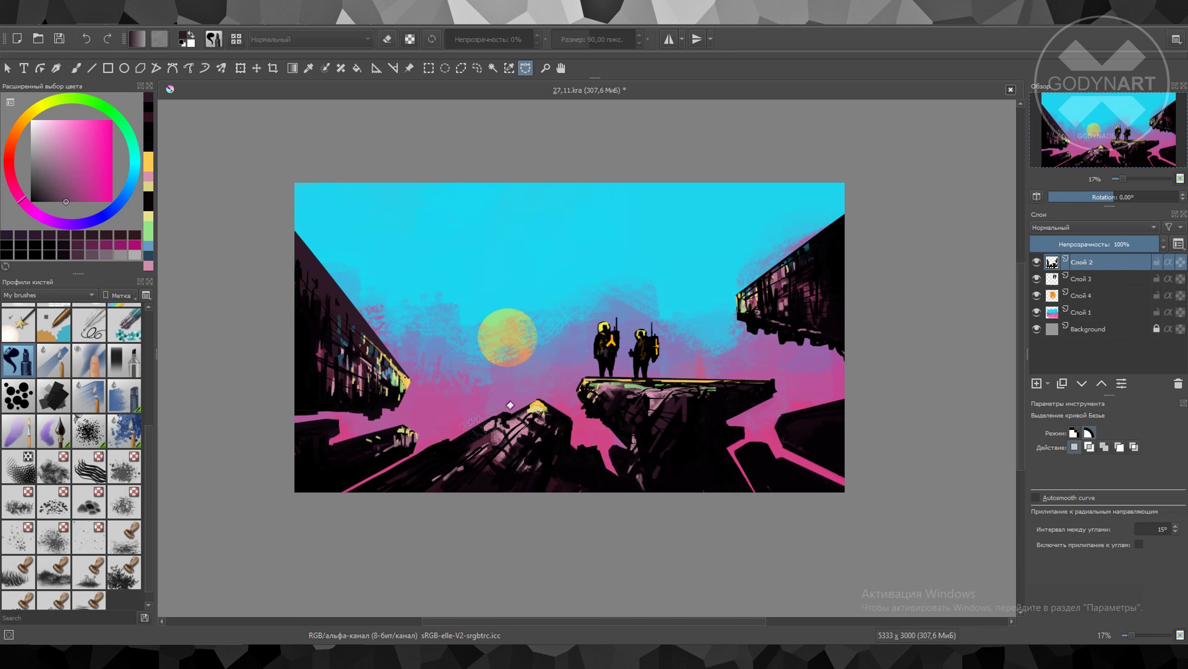
key("Escape")
Put the rocks layer into a masked group and merge it into one layer
key("b")
key("ctrl+shift+g")
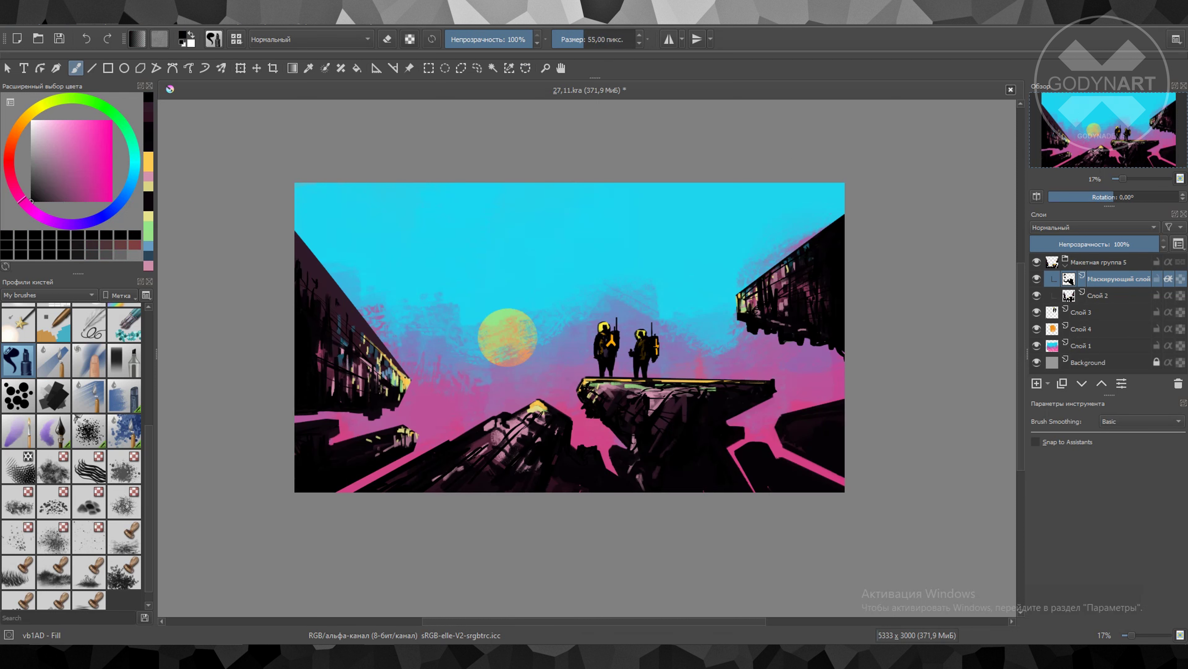
key("ctrl+e")
Outline a curve selection along the cliff platform edge, discarding an attempt on the right building
key("2")
left_click(845, 277)
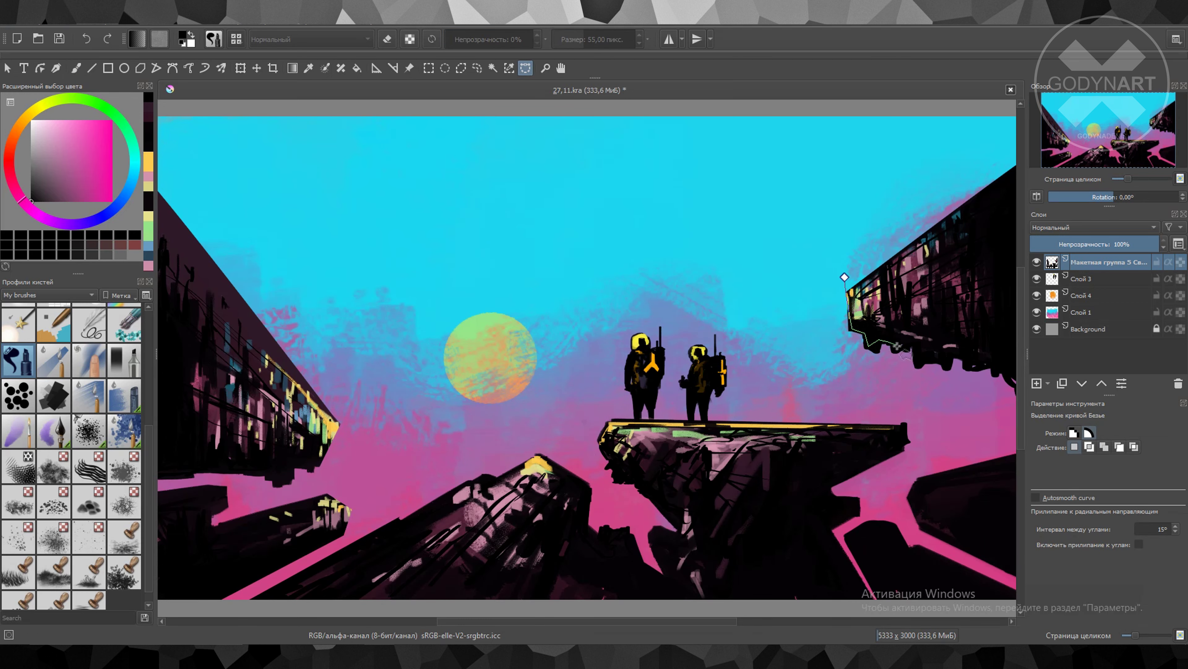
key("Escape")
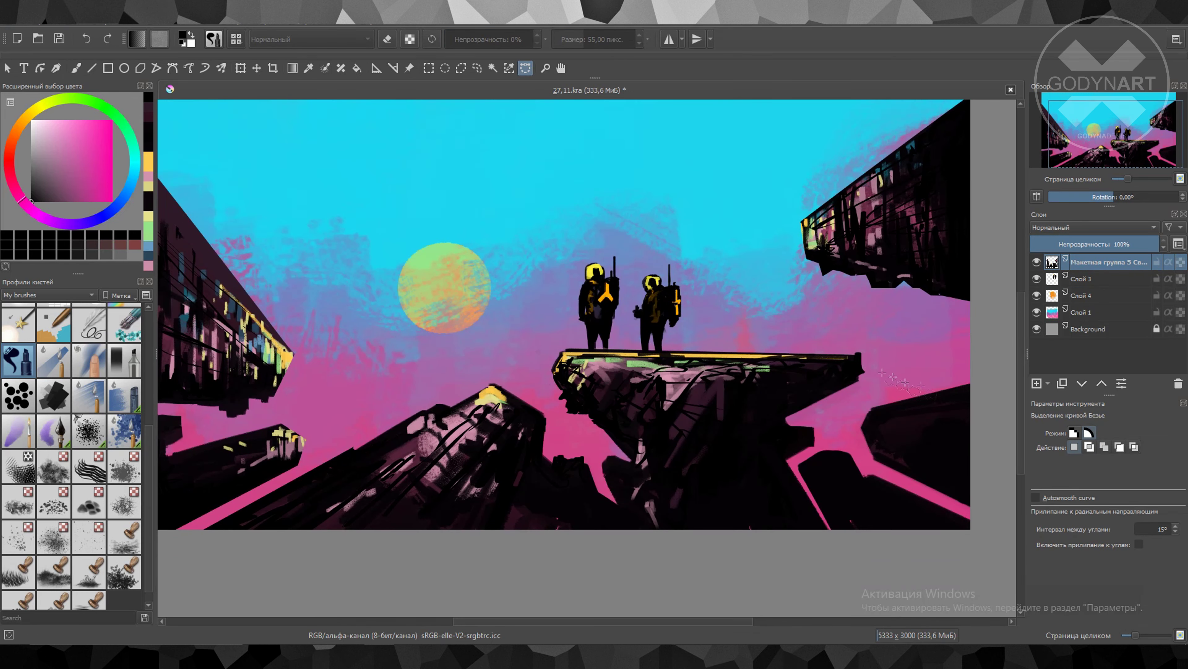
left_click(562, 368)
key("BackSpace")
left_click(574, 369)
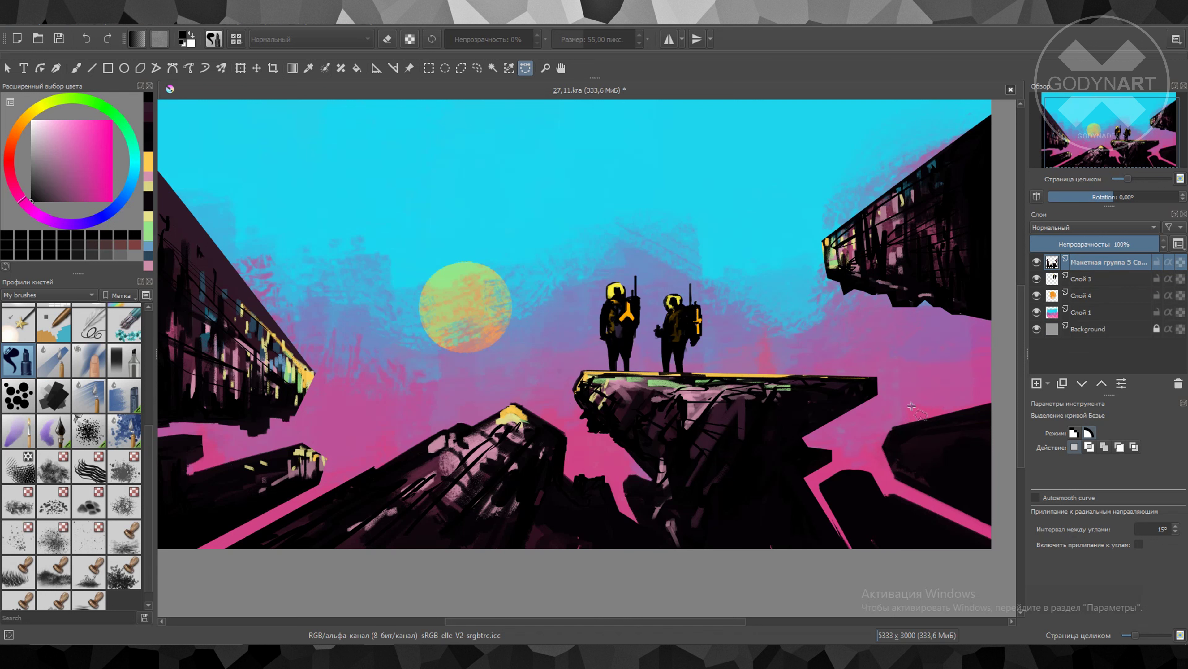
key("b")
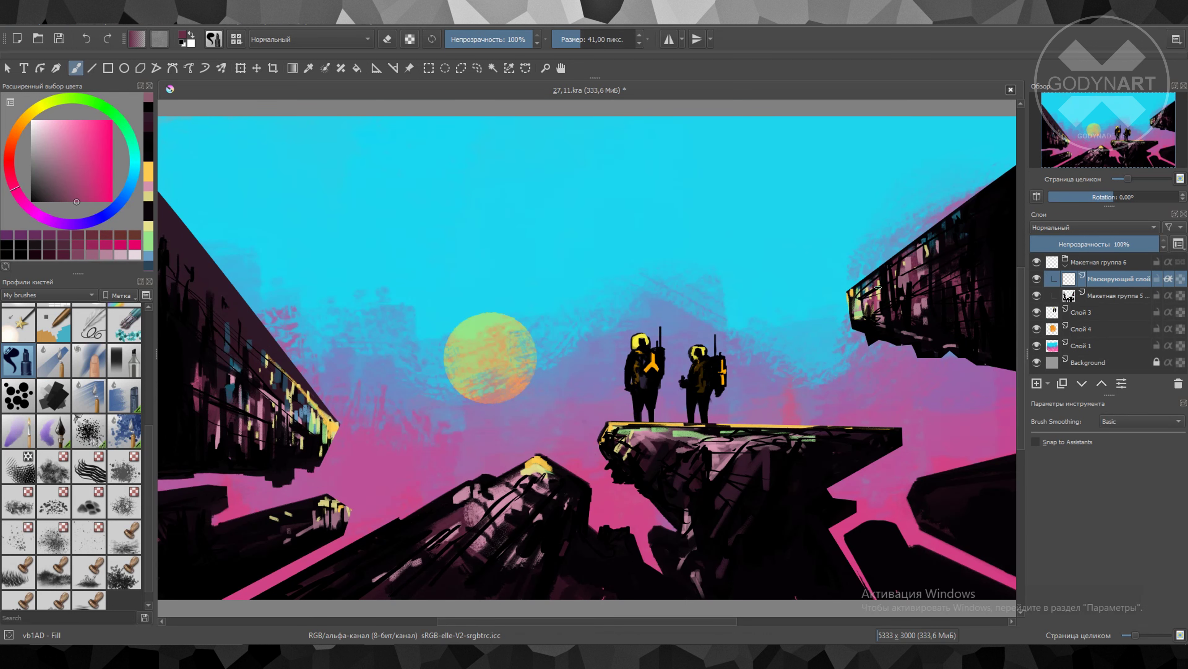
Add a transparency mask and scatter yellow-green and cyan dots over the buildings and rocks
left_click(89, 431)
left_click_drag(318, 580, 543, 437)
left_click(63, 98)
left_click_drag(299, 435, 328, 463)
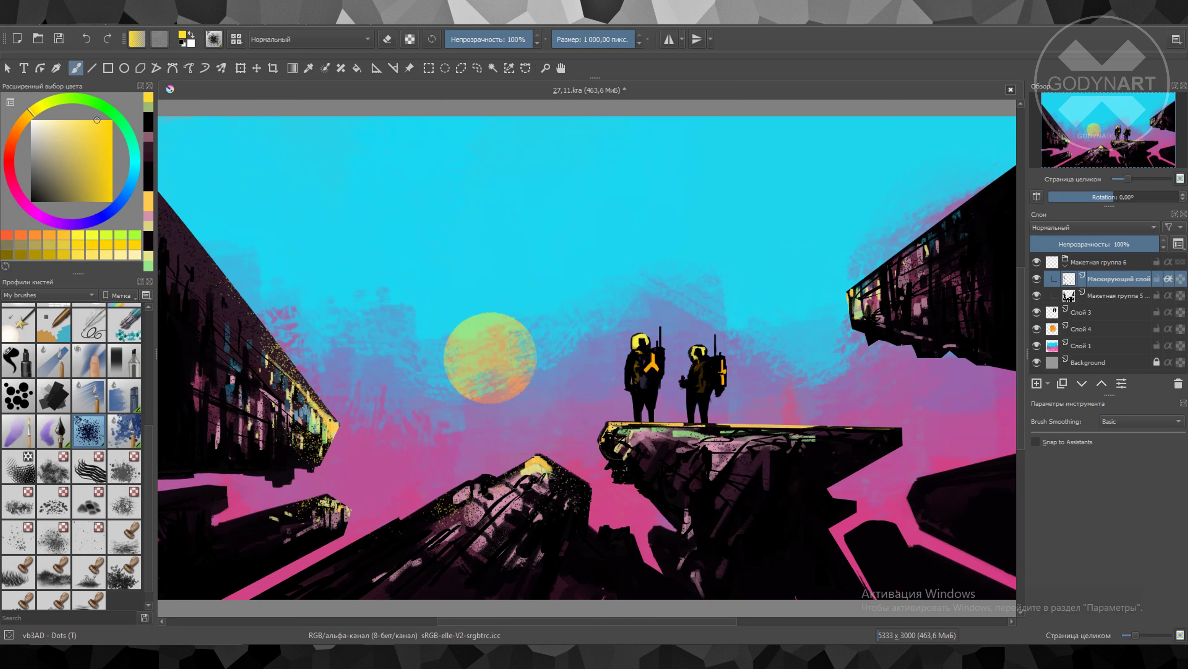
left_click_drag(857, 299, 903, 328)
left_click(134, 169)
left_click(102, 162)
left_click_drag(707, 433, 767, 433)
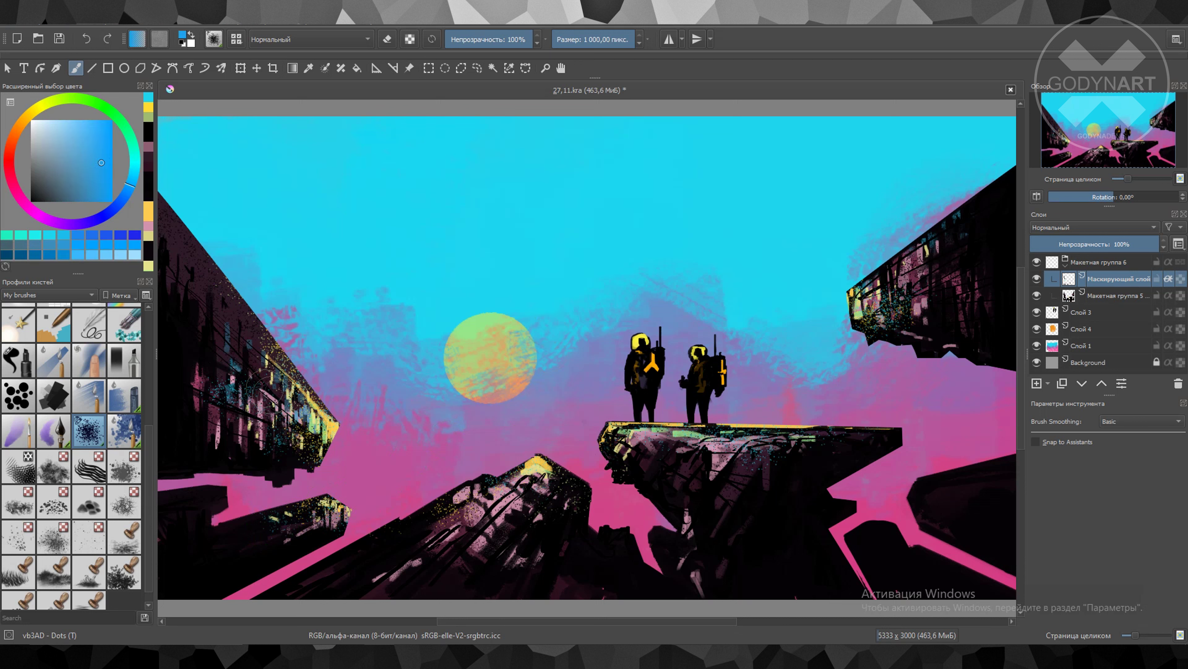
Paint dusty pink blotchy texture across the cliff with the Texture Hair brush
left_click(735, 421, "ctrl")
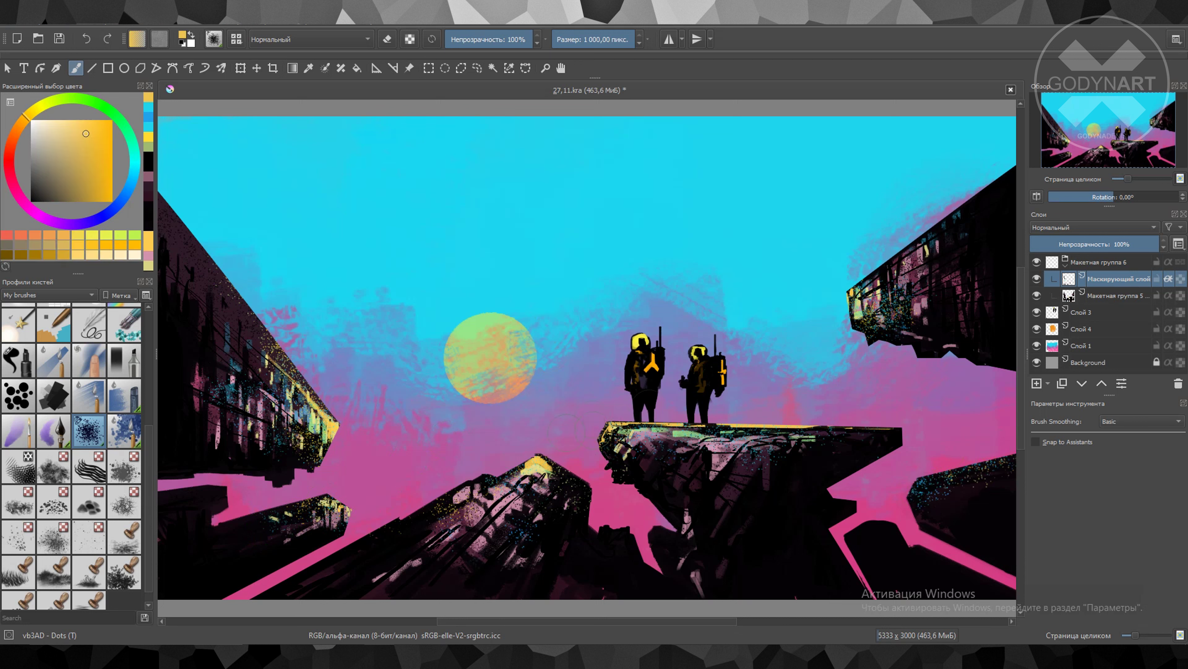
left_click(936, 290, "ctrl")
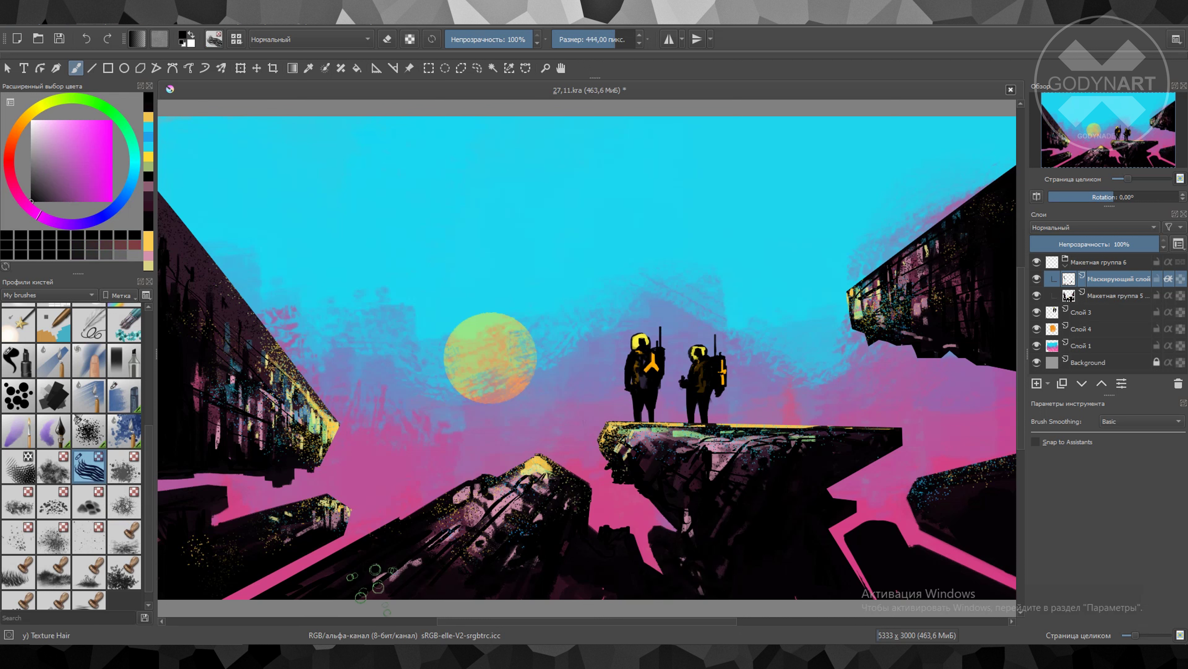
left_click_drag(730, 496, 631, 468)
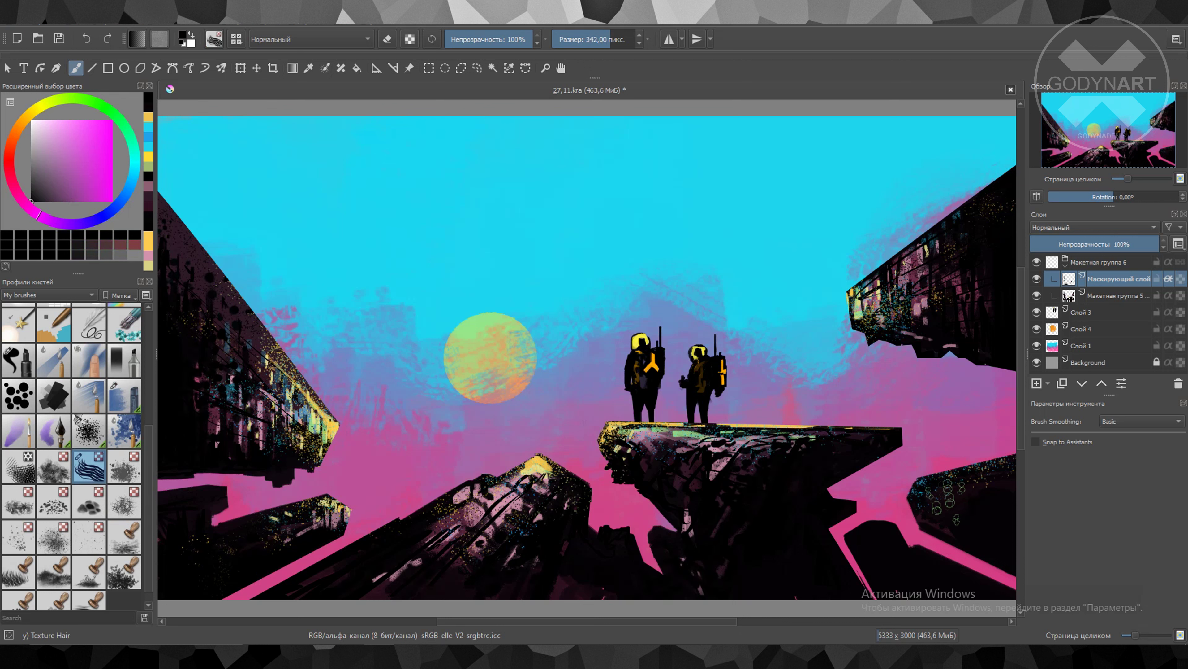
left_click(963, 318, "ctrl")
left_click_drag(737, 483, 673, 496)
left_click_drag(205, 281, 173, 299, "shift")
left_click(173, 299, "ctrl")
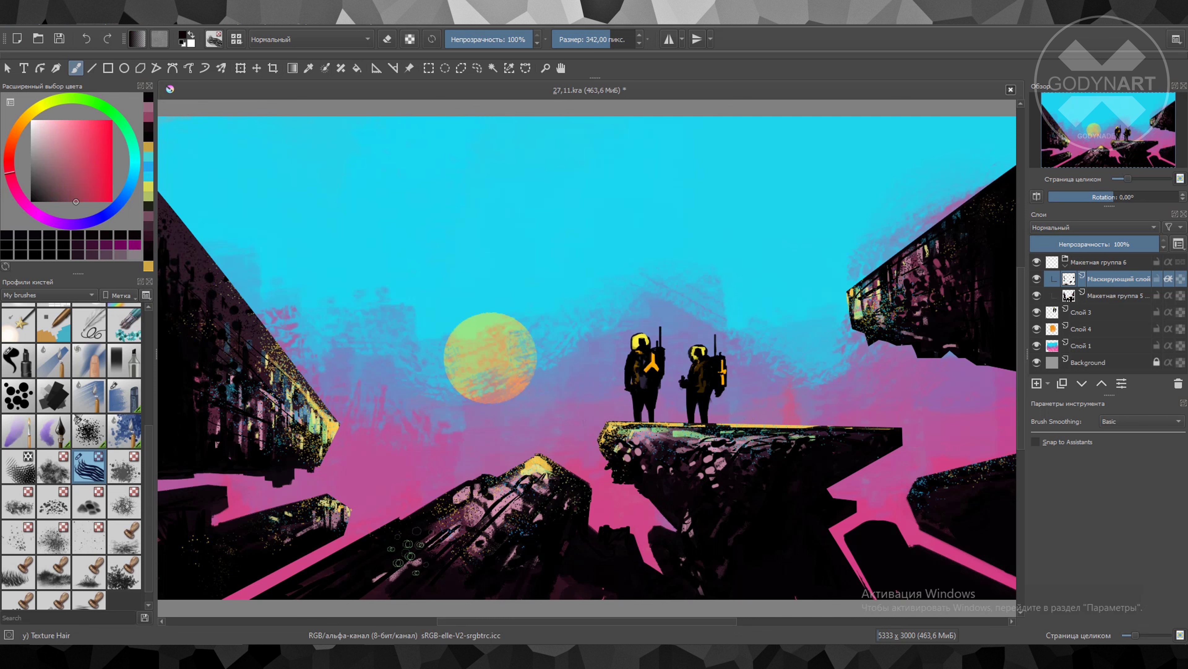
Try the Texture Large Splat and screentone brushes, then toggle the rock group's visibility to compare
left_click(892, 293, "ctrl")
left_click(125, 466)
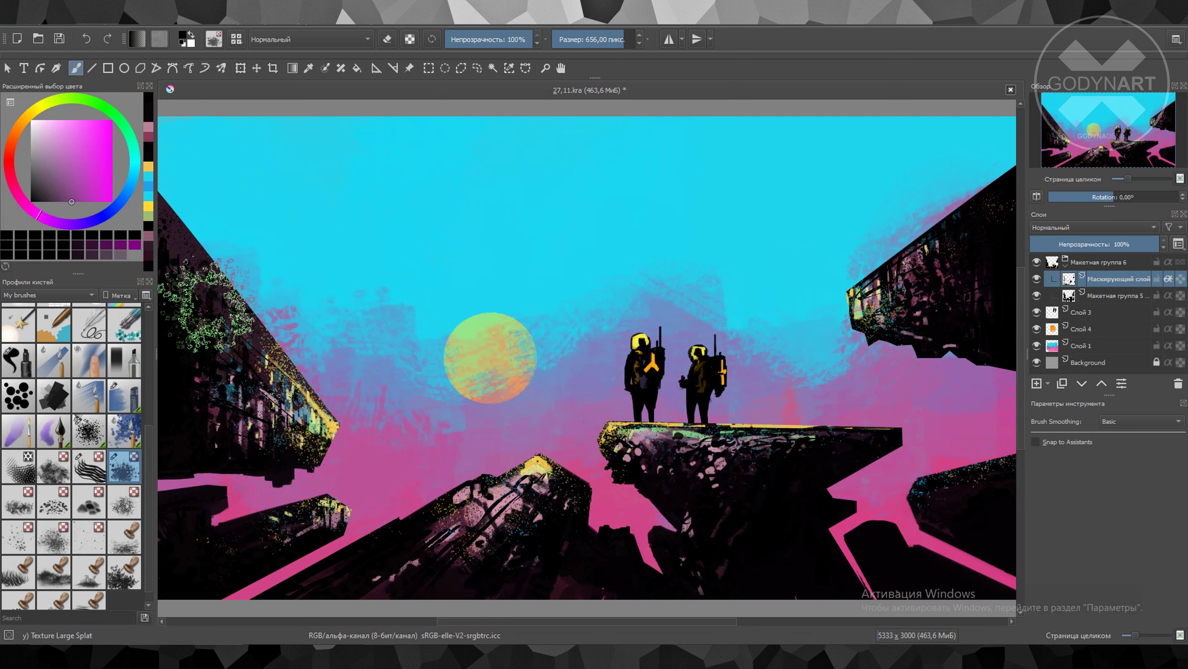
left_click_drag(936, 562, 963, 557, "shift")
left_click(733, 321, "ctrl")
left_click(18, 466)
key("d")
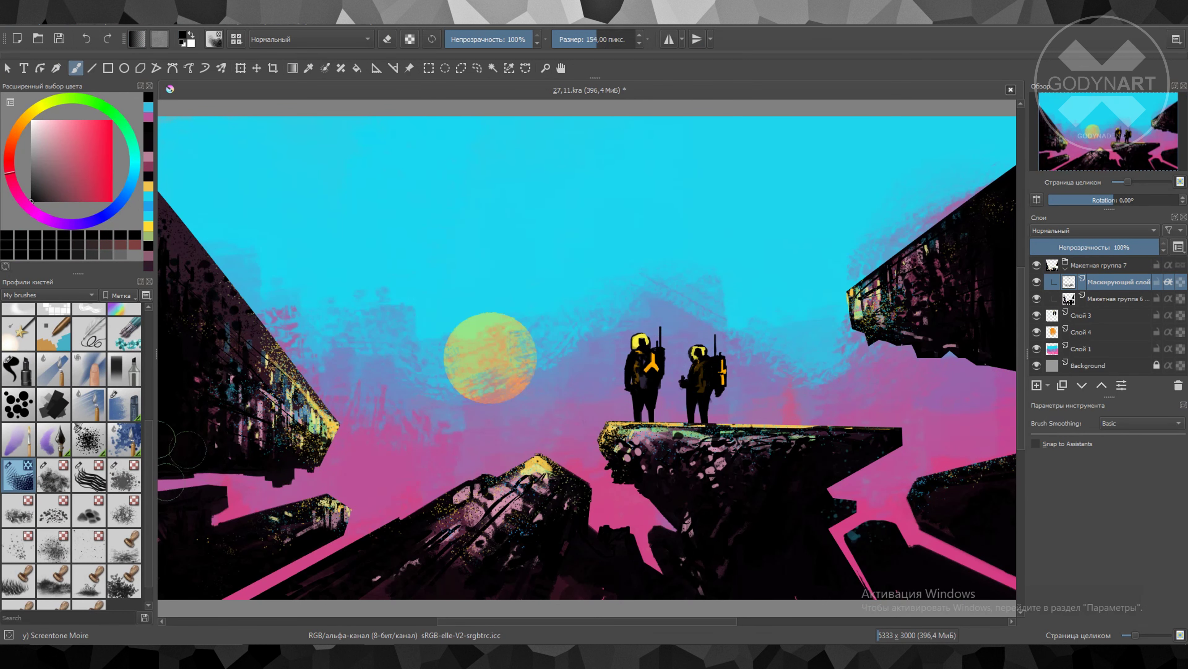
key("bracketleft")
key("bracketleft")
key("bracketleft")
left_click(1036, 265)
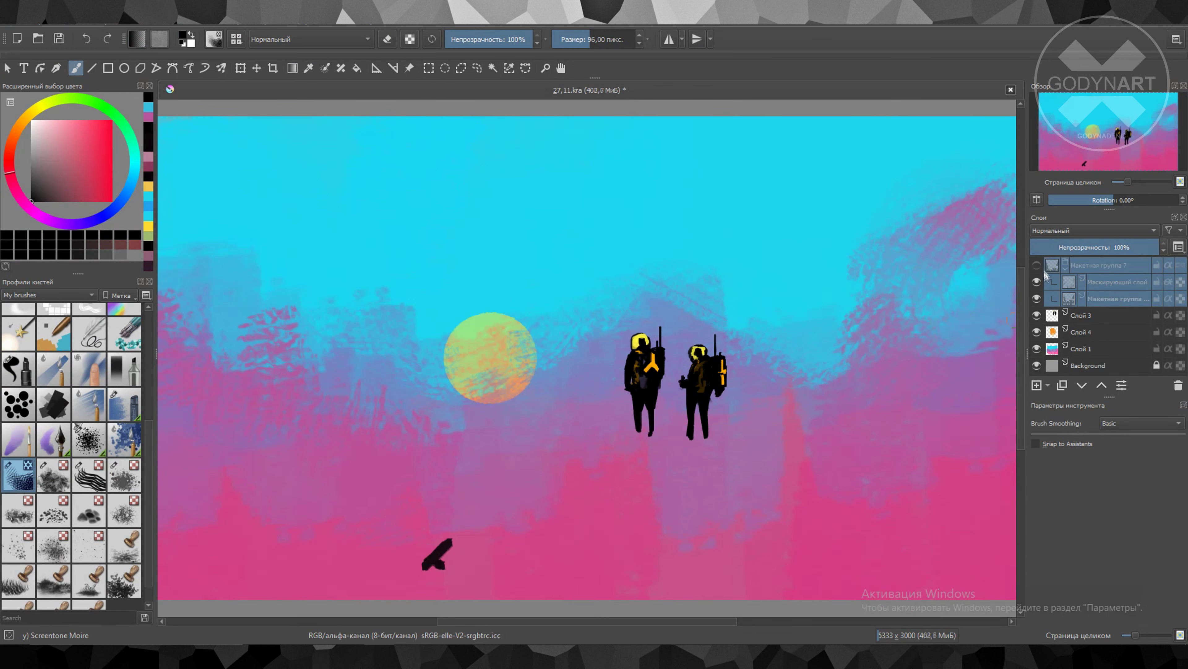
key("bracketright")
key("bracketright")
left_click(1037, 265)
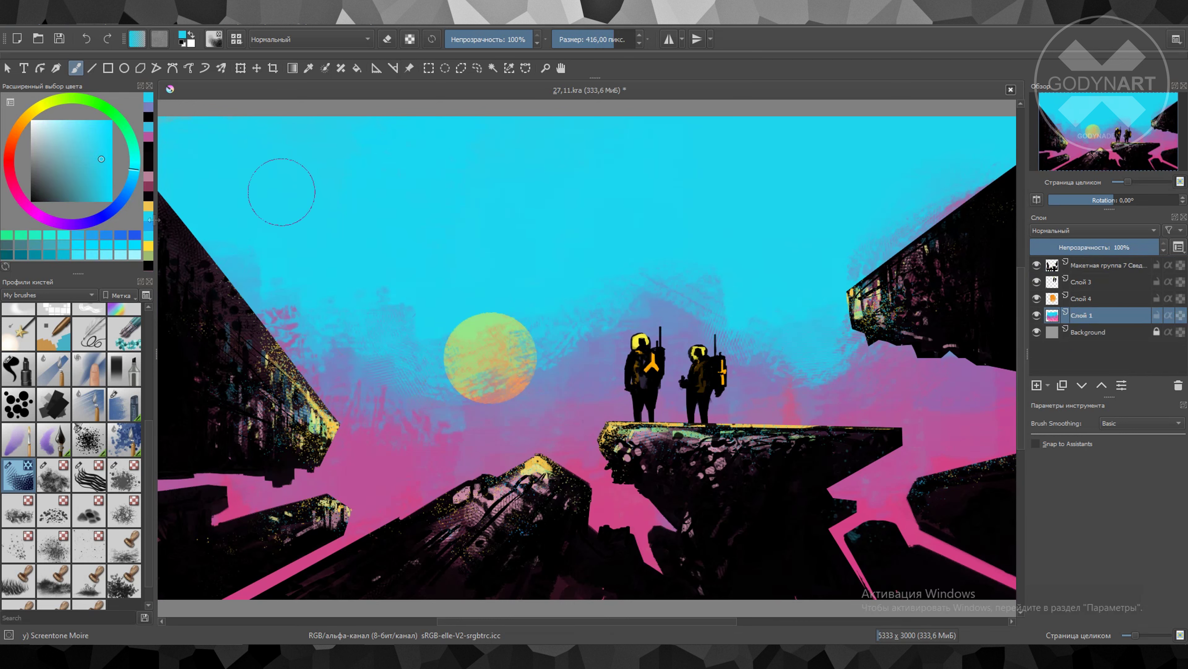
Paint lighter cyan strokes across the upper sky with a large Dry Bristles brush
scroll(70, 421, "up", 5)
left_click(89, 388)
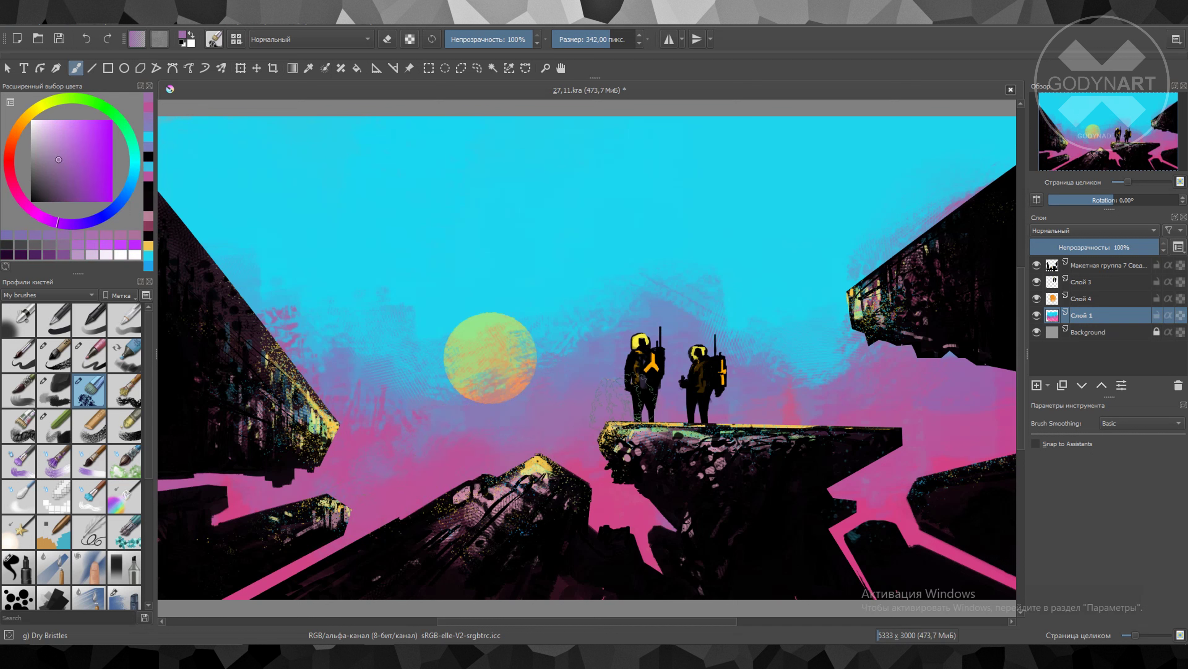
key("bracketright")
key("bracketright")
left_click(406, 150, "ctrl")
left_click_drag(407, 149, 702, 154)
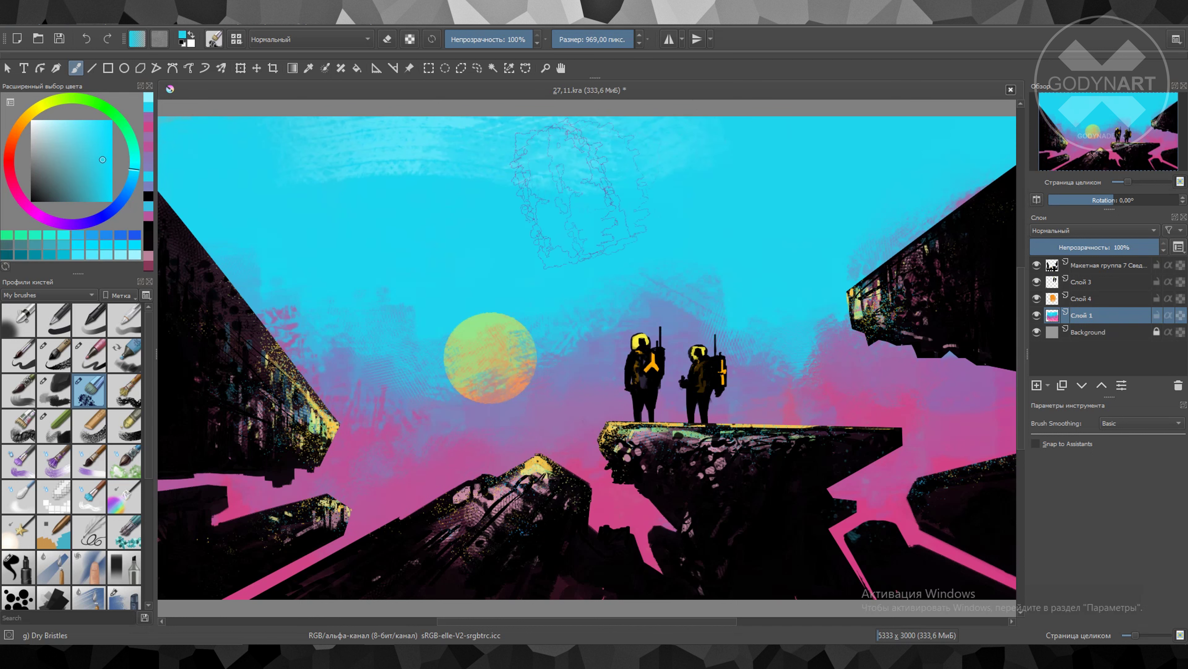
left_click_drag(328, 187, 888, 150)
left_click_drag(243, 141, 468, 141)
mouse_move(374, 141)
left_mouse_down()
mouse_move(319, 162)
mouse_move(542, 212)
mouse_move(770, 239)
left_mouse_up()
Repaint the upper sky with lighter, then more saturated cyan using a smaller brush
left_click(178, 135, "ctrl")
key("bracketleft")
mouse_move(608, 154)
left_mouse_down()
mouse_move(381, 189)
mouse_move(486, 211)
mouse_move(314, 187)
left_mouse_up()
left_click(421, 159, "ctrl")
key("bracketleft")
key("bracketleft")
left_click_drag(374, 150, 629, 167)
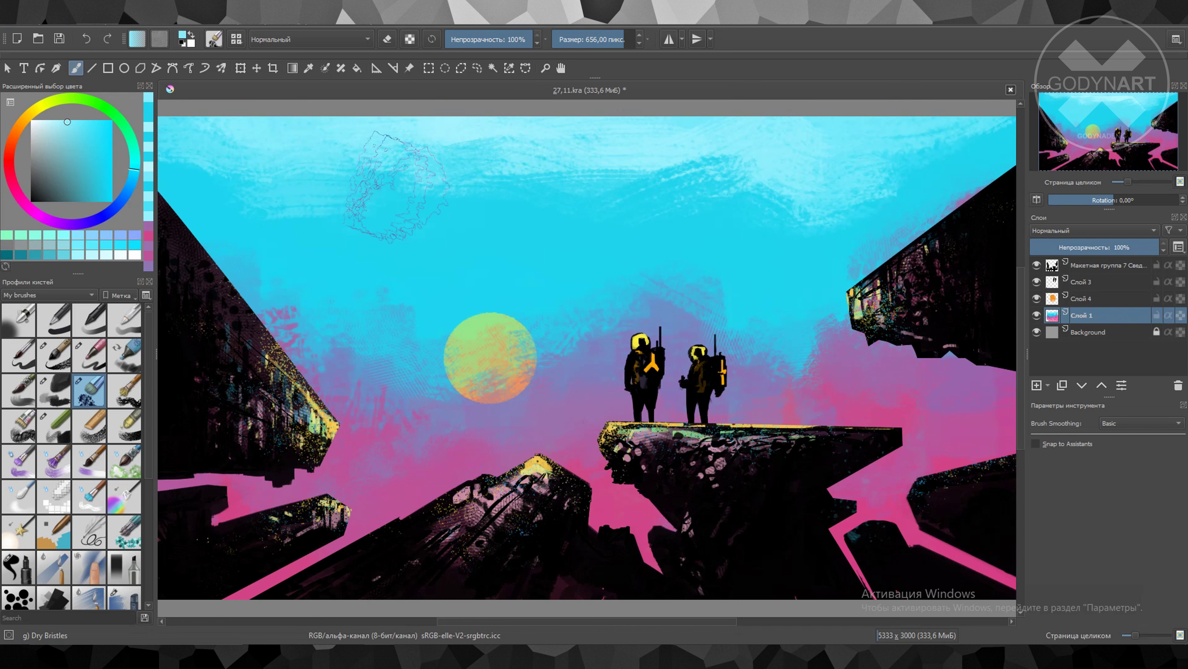
Add magenta-pink strokes across the lower rocks and white-cyan strokes across the upper sky
left_click(314, 571, "ctrl")
key("bracketright")
key("bracketright")
key("bracketright")
left_click_drag(280, 552, 983, 469)
left_click(710, 138, "ctrl")
left_click_drag(234, 140, 772, 131)
Spread cyan splats over the upper sky with Texture Large Splat, sampling lighter cyans
left_click(532, 377, "ctrl")
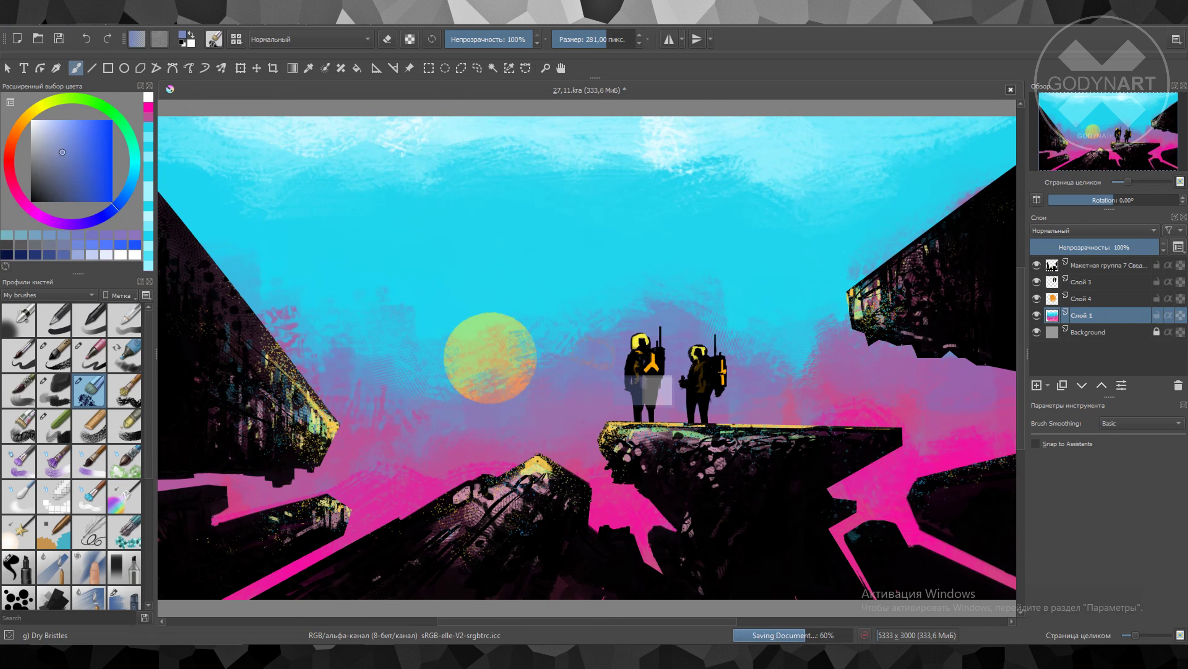
key("slash")
left_click(545, 543, "ctrl")
left_click(292, 379, "ctrl")
left_click_drag(597, 179, 926, 189)
left_click(964, 491, "ctrl")
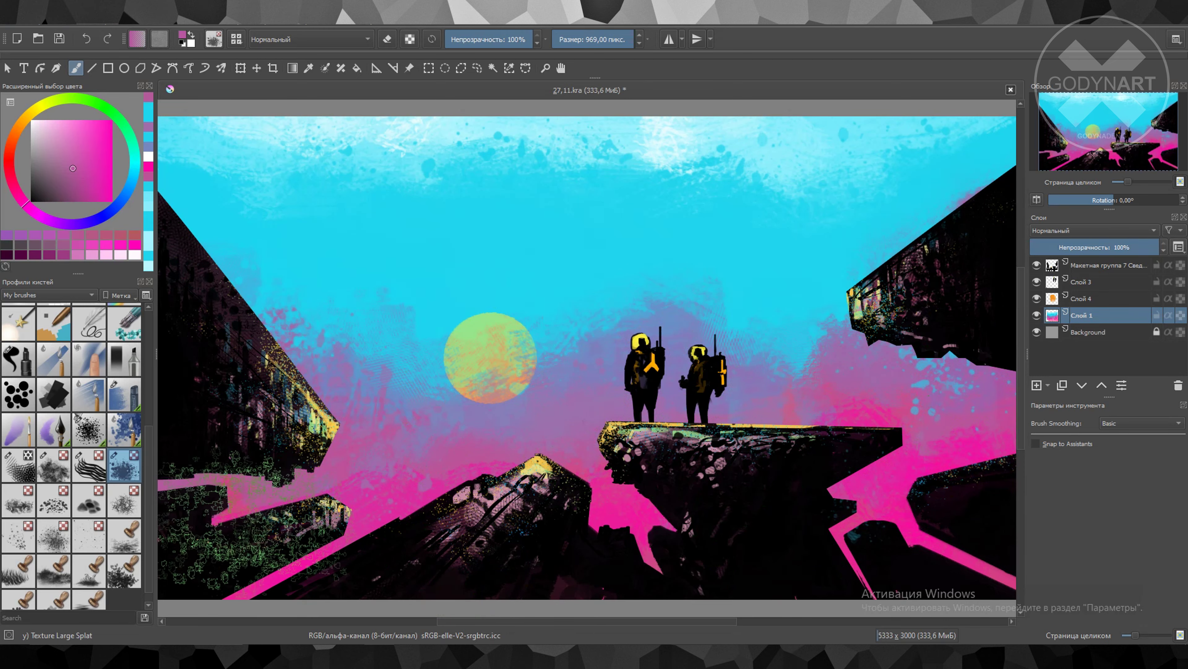
left_click(474, 316, "ctrl")
left_click(468, 281, "ctrl")
Save the painting, move to the top group, and reset the fill brush to black
key("ctrl+s")
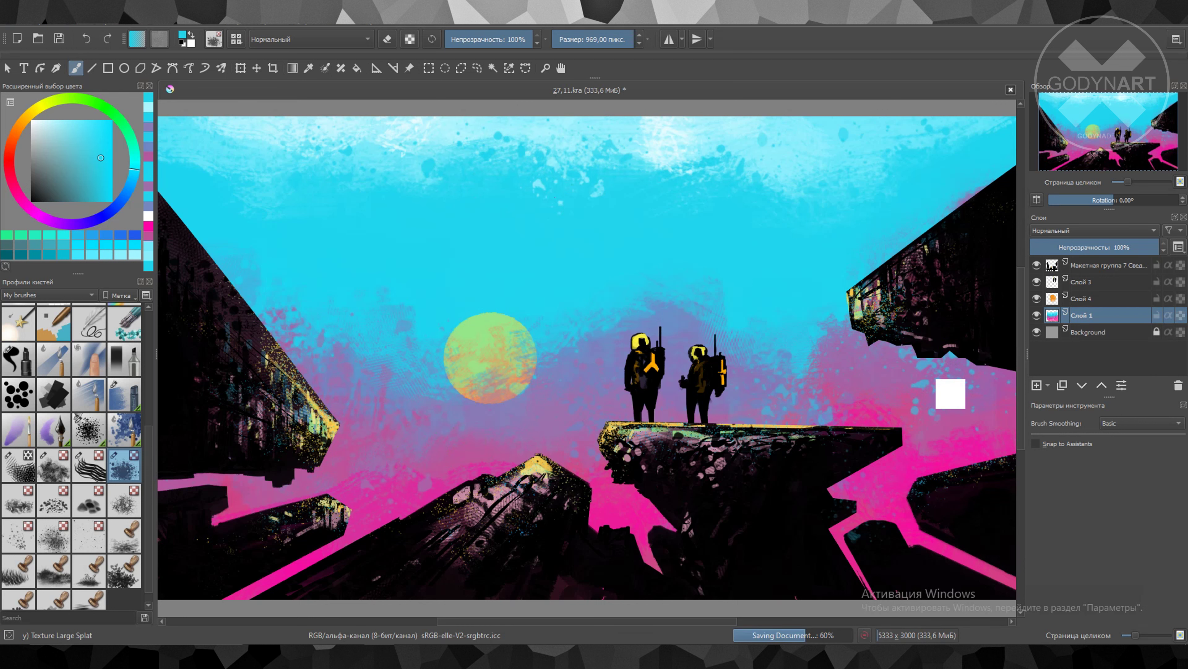
key("Page_Up")
key("Page_Up")
key("Page_Up")
key("slash")
key("d")
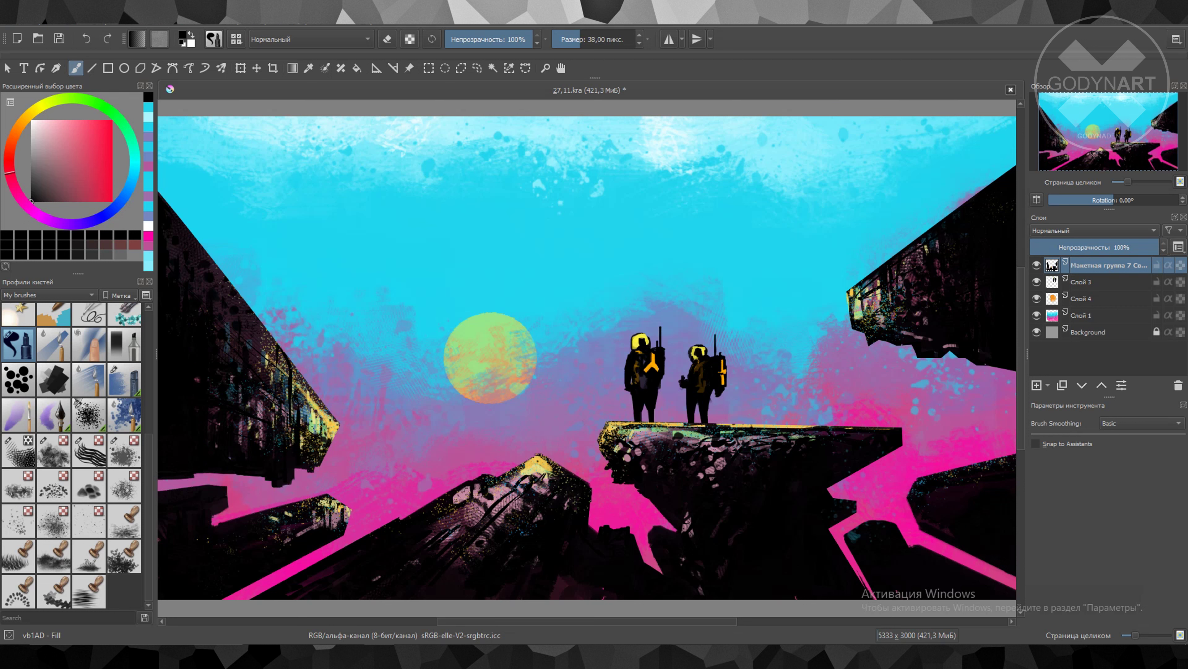
Pick pale yellow, save, and toggle the fill brush between eraser and painting in black
left_click(313, 464, "ctrl")
key("bracketleft")
key("bracketleft")
key("bracketleft")
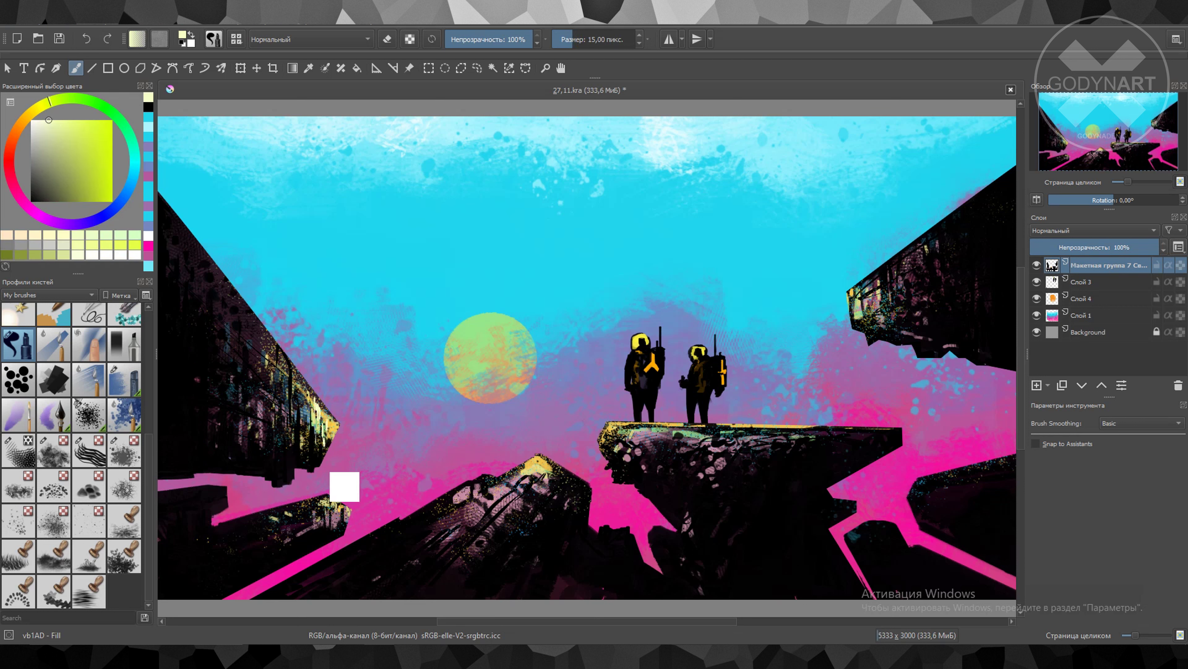
key("ctrl+s")
key("e")
key("d")
key("e")
key("bracketright")
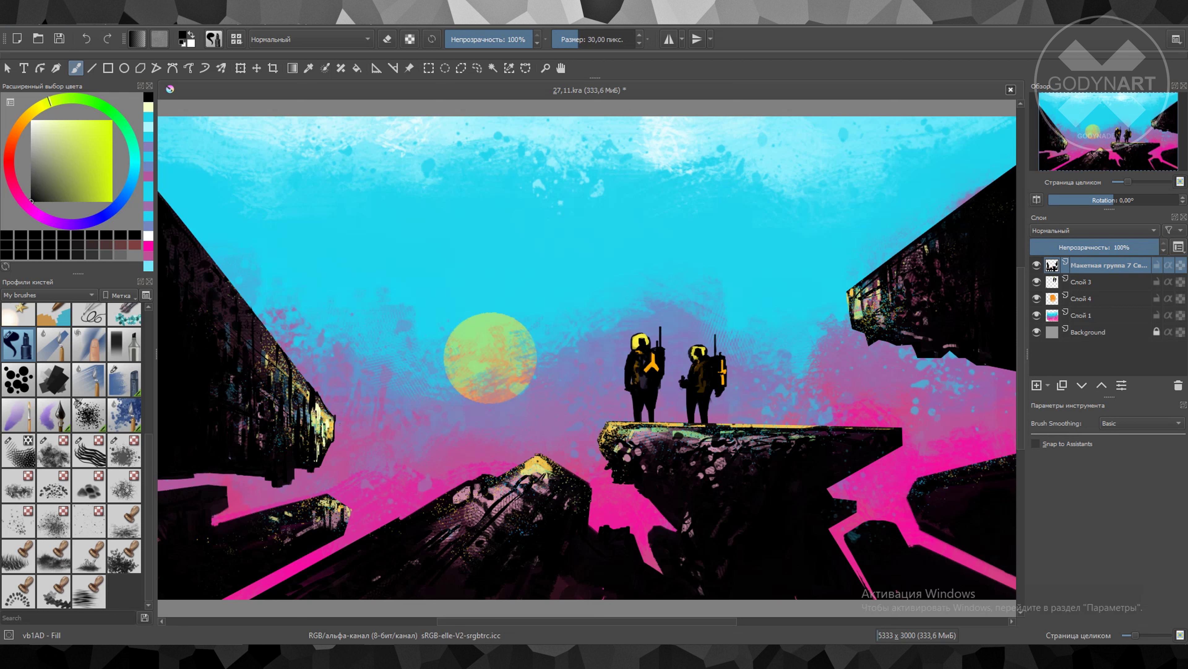
Switch to dark pink and near-black, toggling eraser mode and resizing the brush for edge touch-ups
left_click(374, 461, "ctrl")
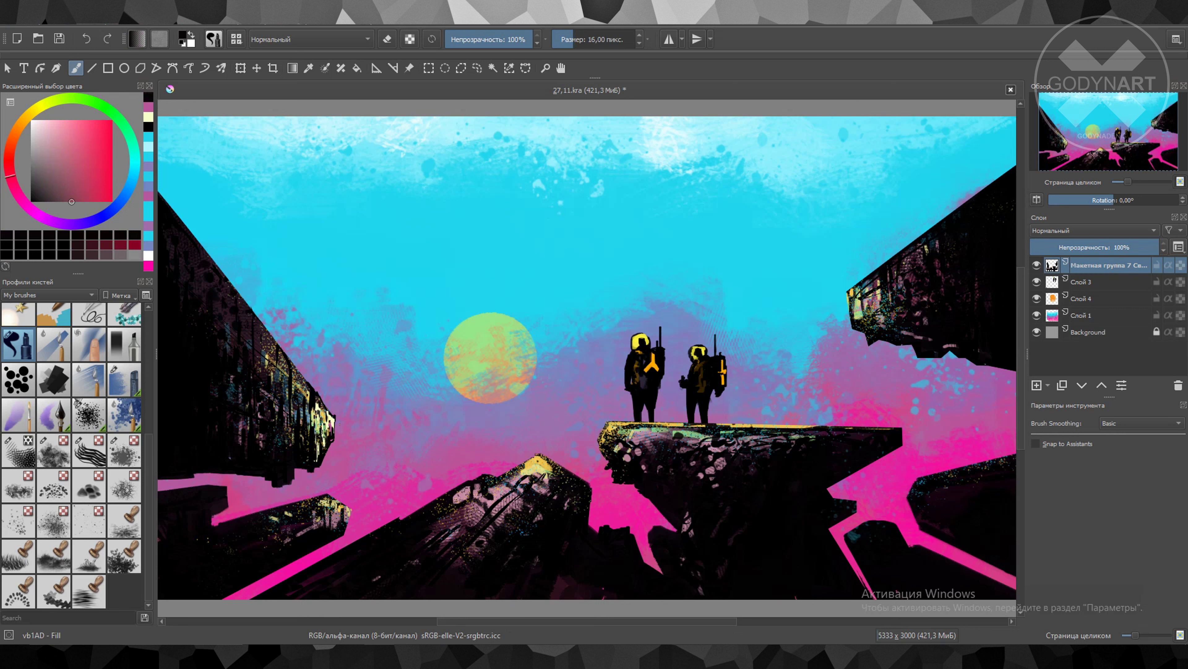
left_click(32, 200)
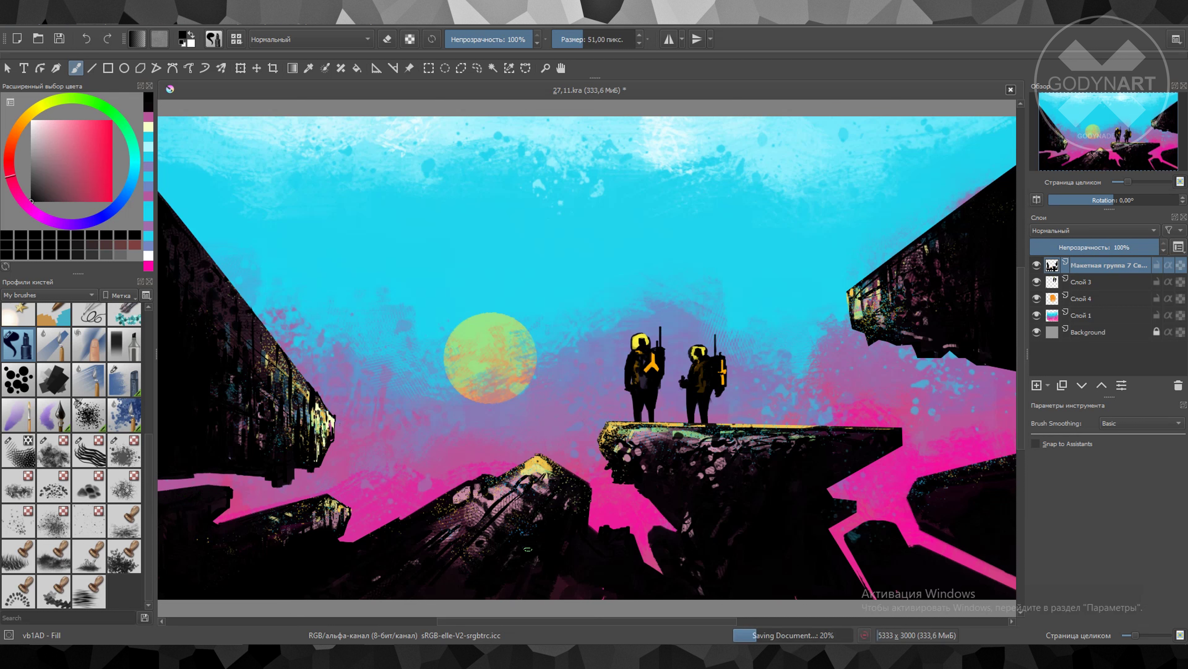
key("e")
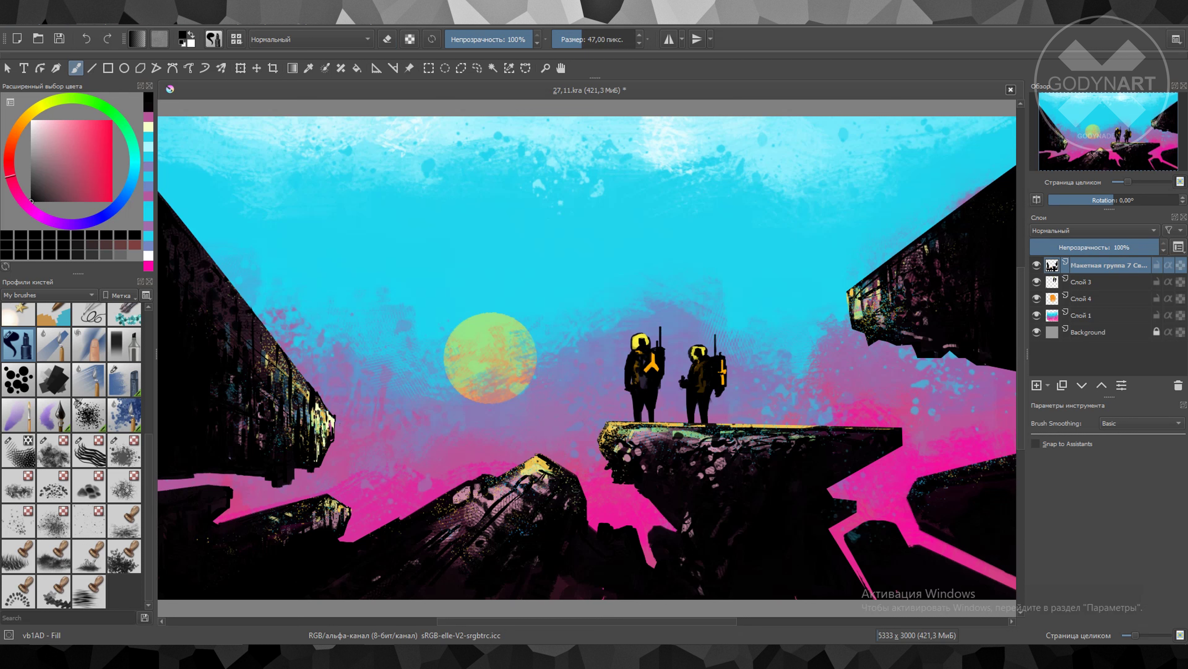
key("bracketright")
key("bracketleft")
key("bracketleft")
key("bracketleft")
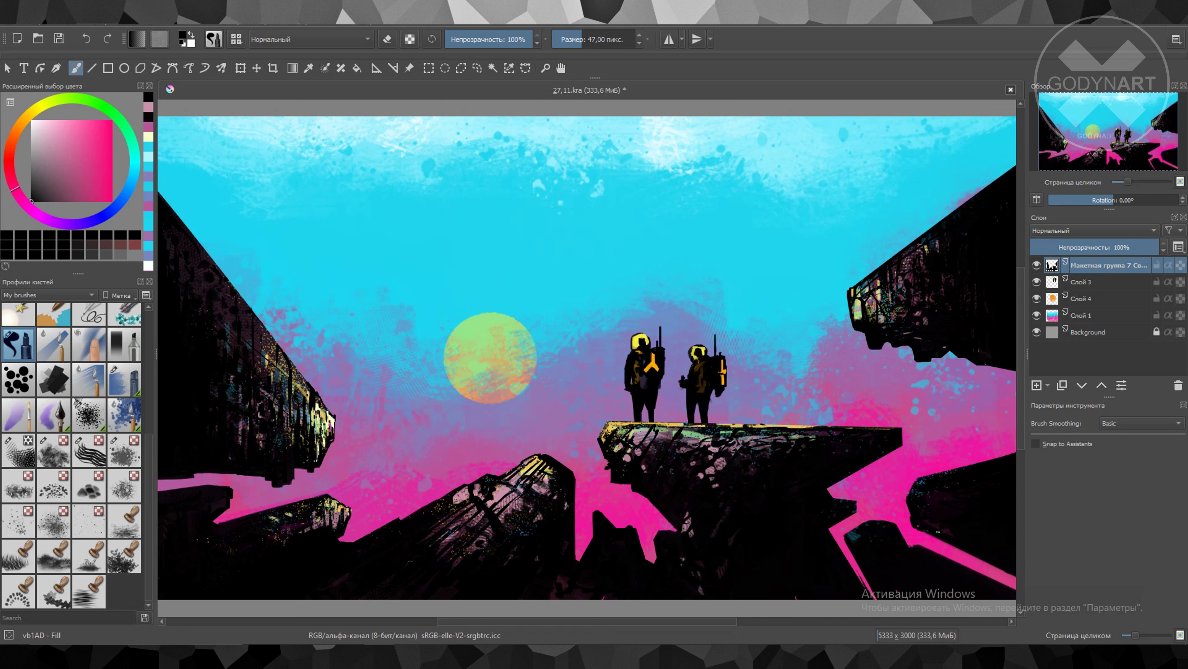
Add a new layer above Слой 1 and paint dark magenta mountain shapes behind the rocks
left_click(1080, 314)
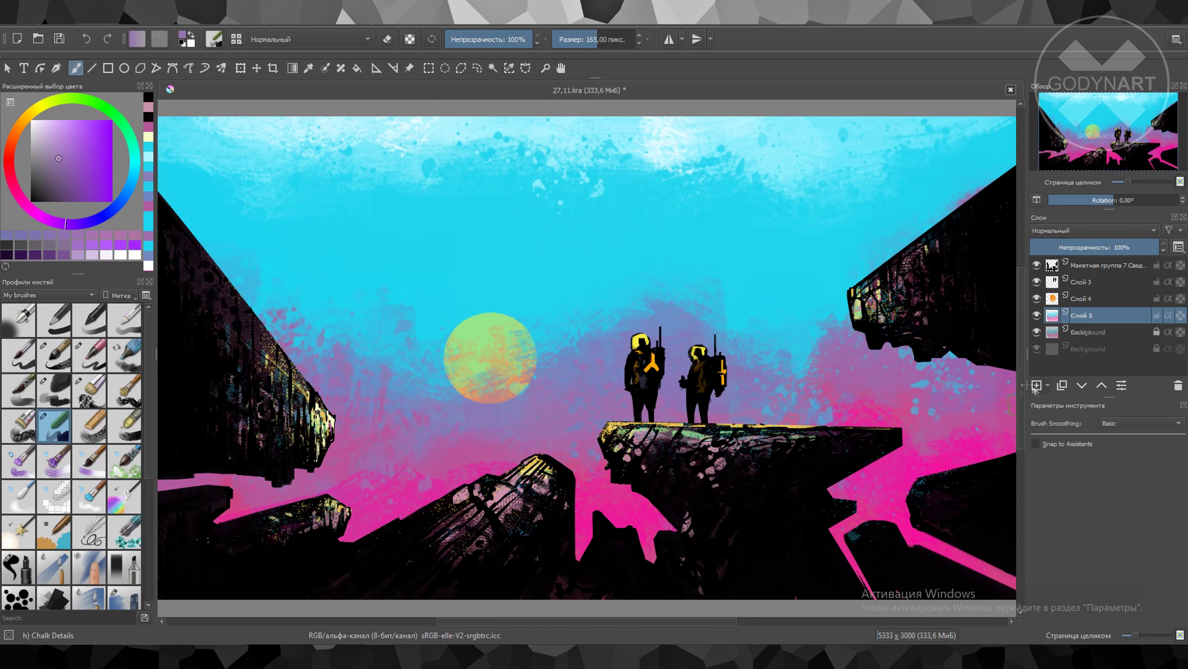
left_click(1037, 384)
left_click(533, 482, "ctrl")
mouse_move(342, 544)
left_mouse_down()
mouse_move(403, 501)
mouse_move(451, 441)
left_mouse_up()
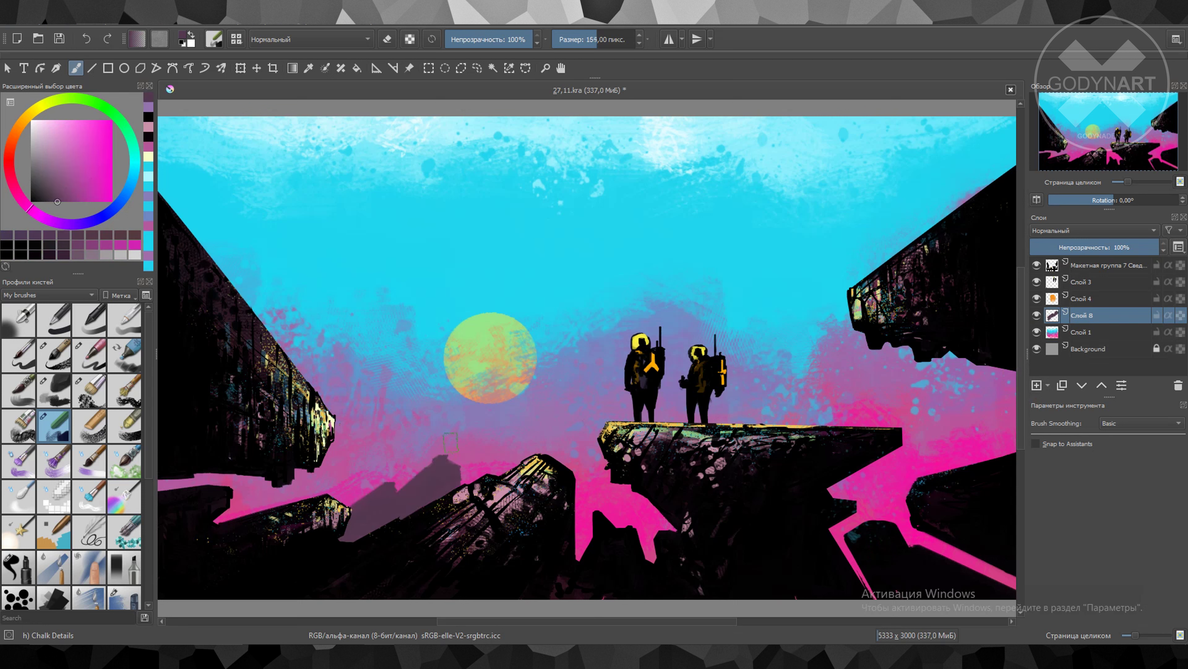
mouse_move(373, 503)
left_mouse_down()
mouse_move(449, 456)
mouse_move(468, 478)
mouse_move(518, 449)
left_mouse_up()
mouse_move(561, 557)
left_mouse_down()
mouse_move(643, 529)
mouse_move(662, 503)
left_mouse_up()
mouse_move(842, 571)
left_mouse_down()
mouse_move(929, 534)
mouse_move(878, 482)
left_mouse_up()
Paint distant purple towers and buildings across the left-centre and right skyline
key("bracketright")
left_click_drag(888, 548, 915, 449)
left_click_drag(945, 468, 954, 387)
key("bracketleft")
left_click_drag(422, 503, 424, 428)
left_click_drag(369, 506, 374, 454)
left_click_drag(323, 496, 323, 473)
left_click_drag(276, 506, 206, 528)
Erase and refine the right tower's shape and edges, then save
key("e")
key("bracketleft")
key("bracketleft")
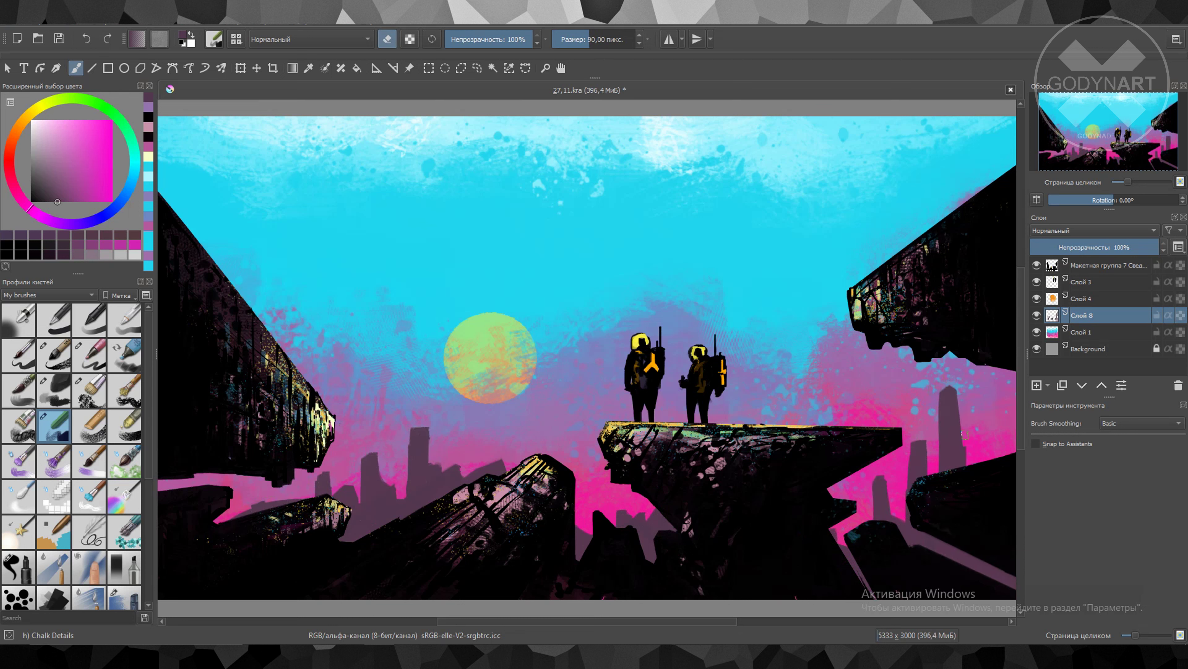
left_click_drag(971, 463, 973, 396)
key("e")
mouse_move(982, 473)
left_mouse_down()
mouse_move(981, 387)
mouse_move(989, 475)
left_mouse_up()
key("e")
key("ctrl+s")
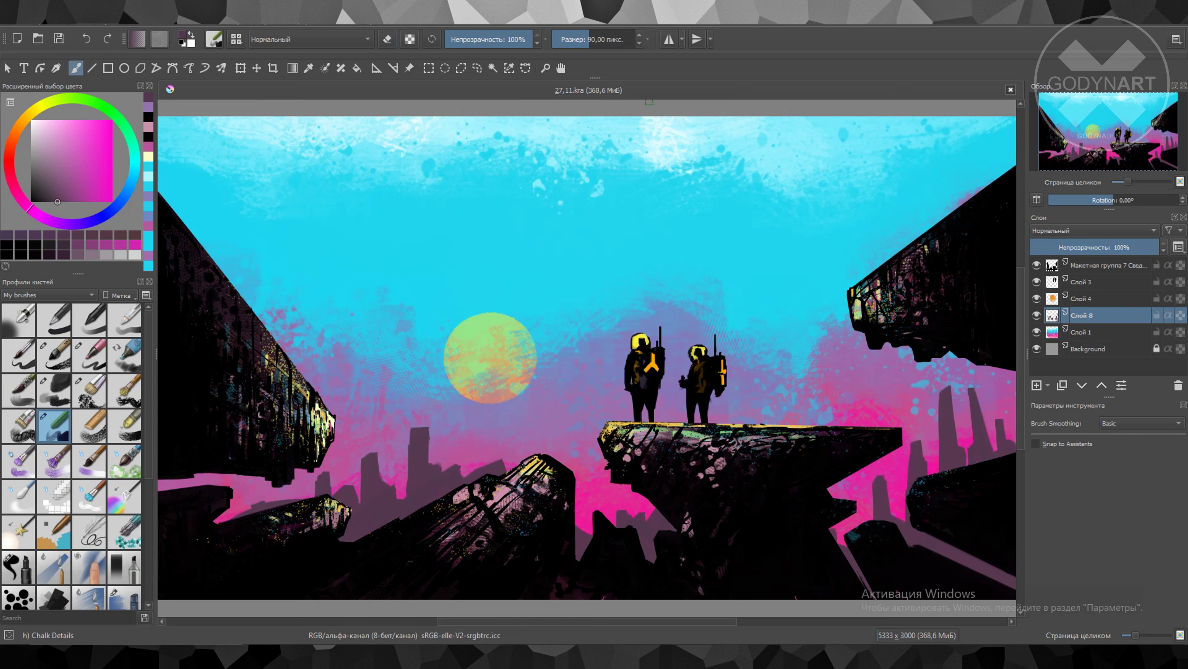
Paint tall dark towers left of the moon, between moon and astronauts, and right of the astronauts
key("bracketright")
key("bracketright")
key("bracketright")
mouse_move(415, 477)
left_mouse_down()
mouse_move(416, 217)
mouse_move(411, 304)
left_mouse_up()
key("e")
Erase one middle tower and add two small distant towers to the skyline
key("e")
left_click_drag(447, 468, 448, 218)
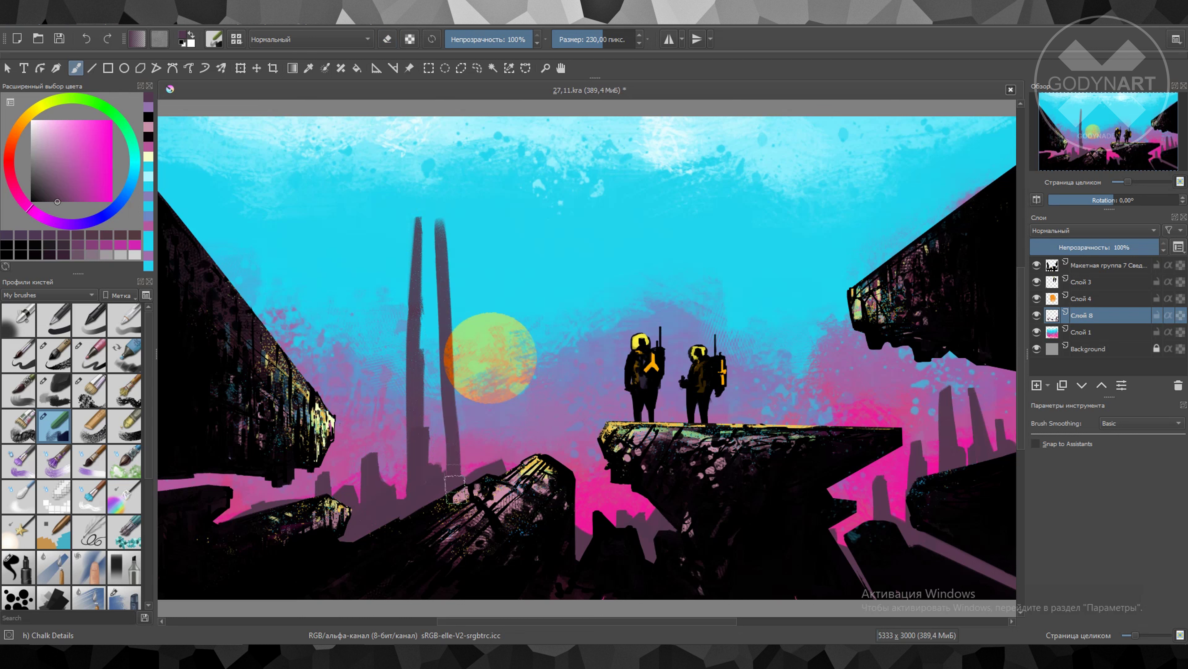
mouse_move(766, 424)
left_mouse_down()
mouse_move(767, 281)
mouse_move(795, 310)
mouse_move(779, 285)
left_mouse_up()
left_click_drag(580, 487, 579, 346)
left_click_drag(559, 466, 559, 352)
left_click_drag(571, 487, 571, 348)
key("bracketleft")
mouse_move(365, 459)
left_mouse_down()
mouse_move(365, 309)
mouse_move(367, 384)
left_mouse_up()
key("e")
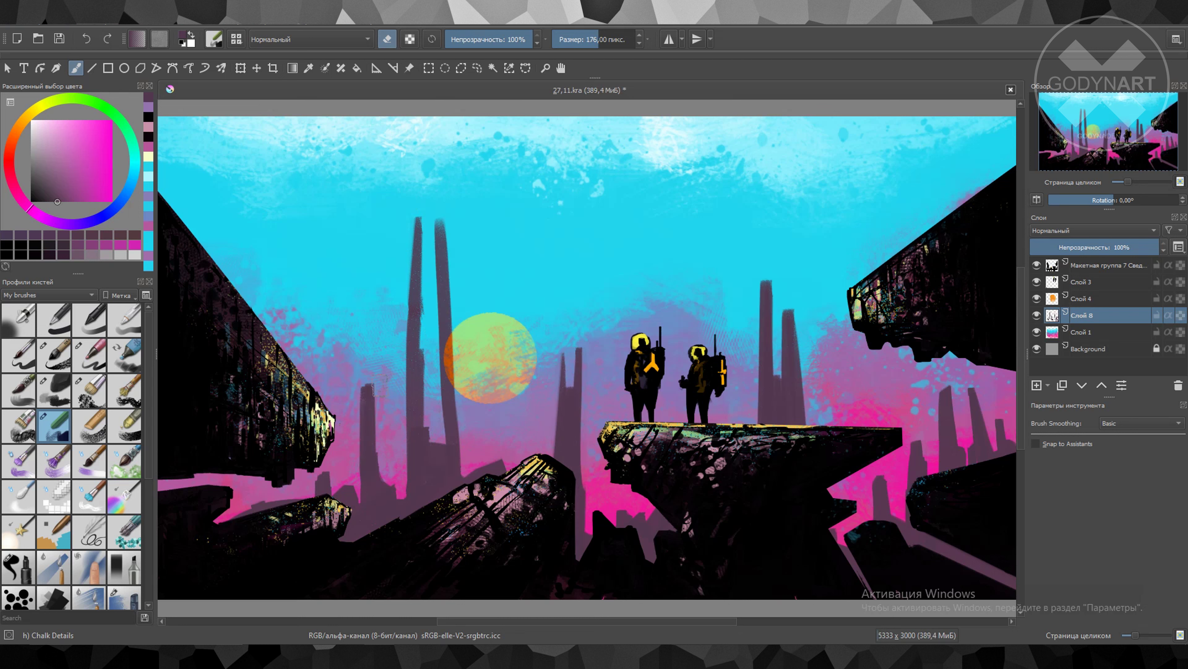
key("bracketleft")
key("e")
left_click_drag(347, 513, 347, 435)
key("bracketleft")
key("bracketleft")
left_click_drag(392, 498, 392, 452)
key("bracketleft")
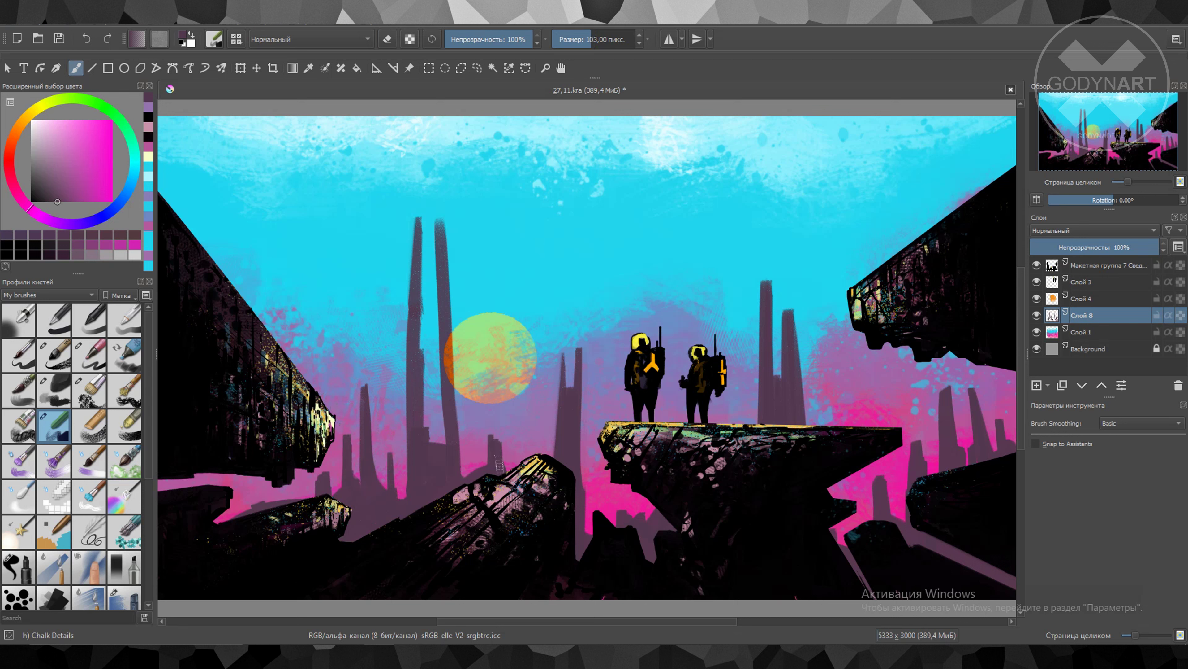
Group the tower layer with a mask and apply Screentone Moire texture in dark magenta
left_click(53, 389)
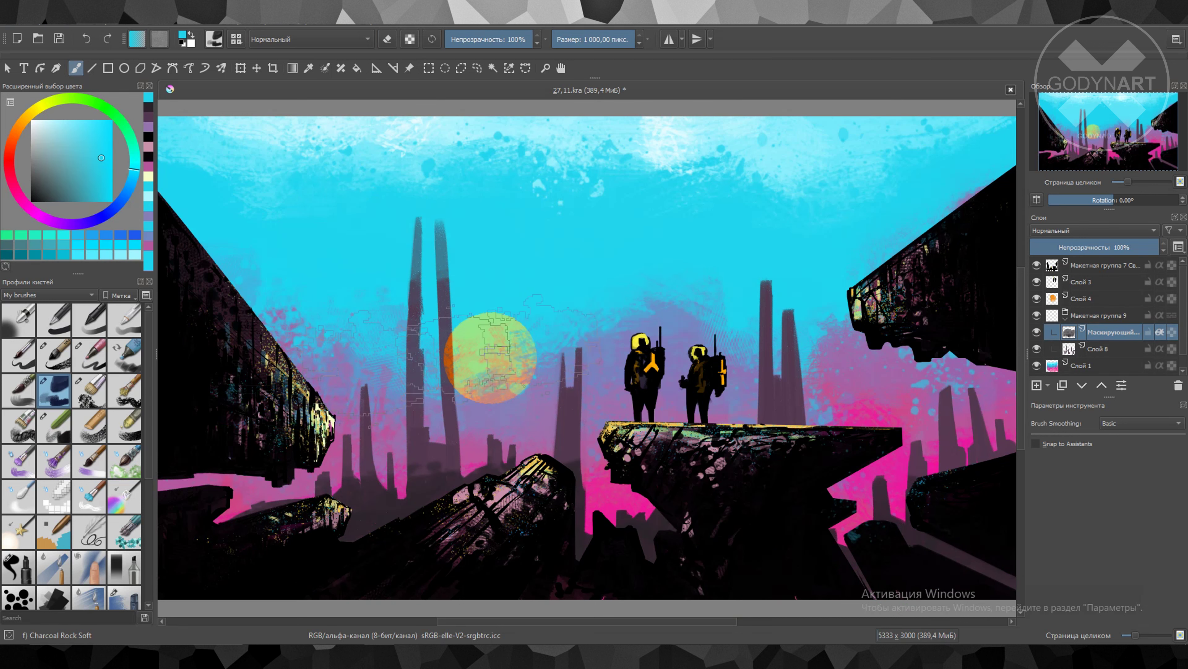
left_click(70, 168)
left_click(1001, 426, "ctrl")
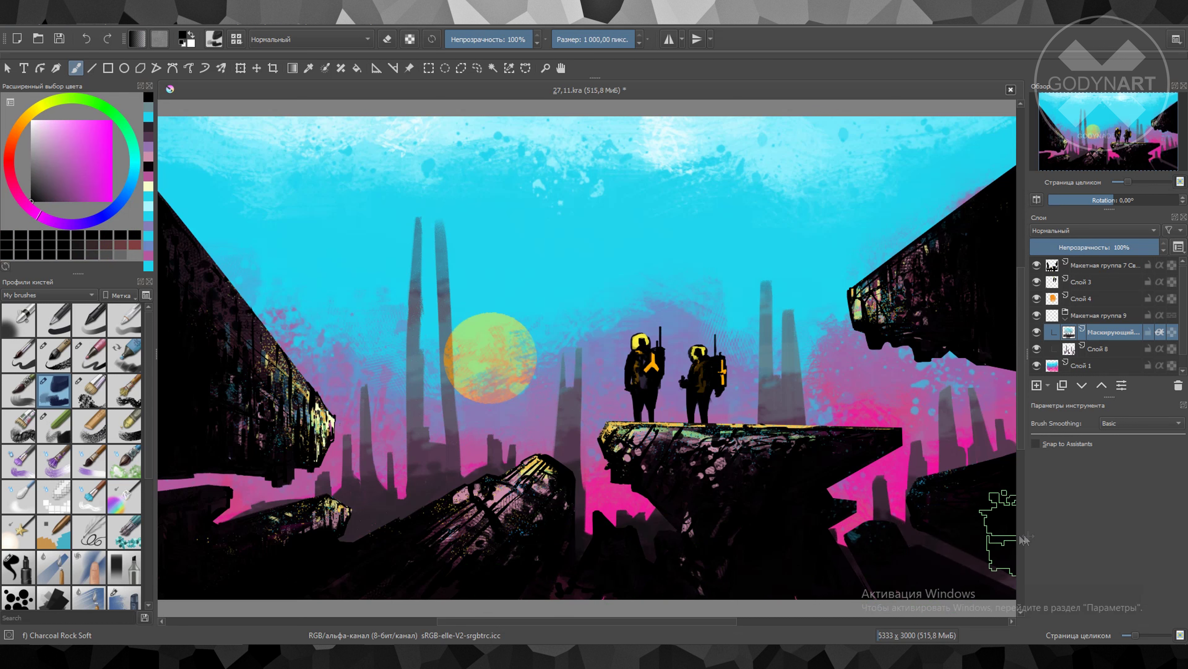
key("ctrl+shift+g")
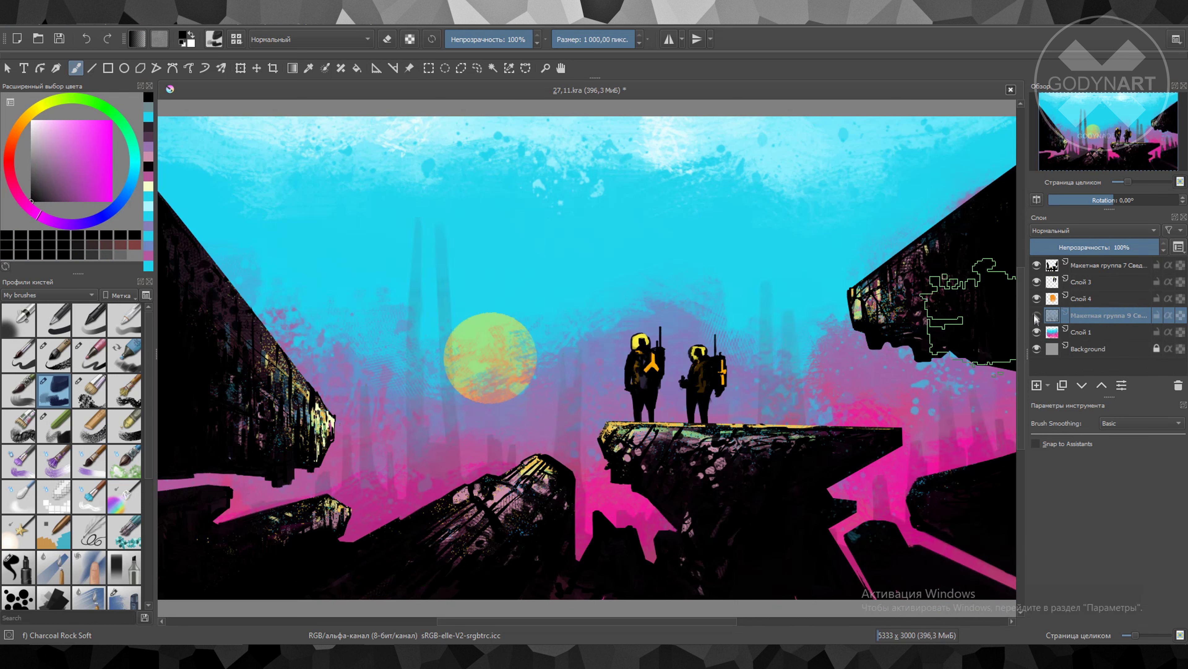
scroll(67, 459, "down", 5)
left_click(18, 461)
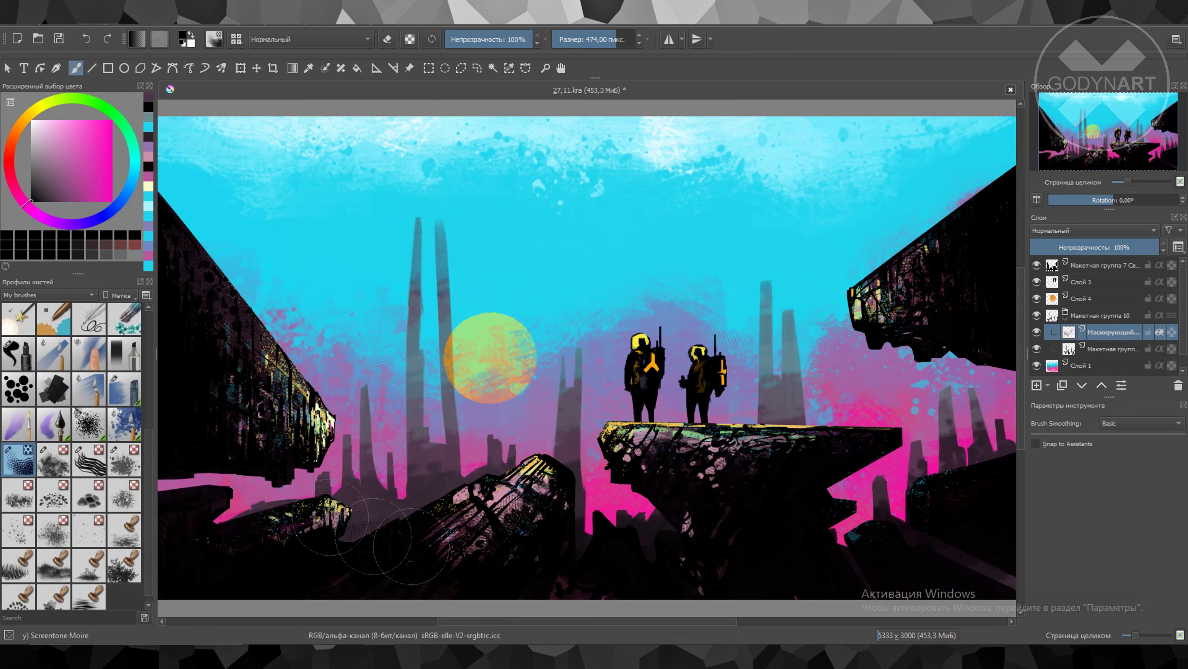
key("ctrl+e")
With Chalk Details in greyer magenta, erase a spire's lower part and add thin dark detail
key("slash")
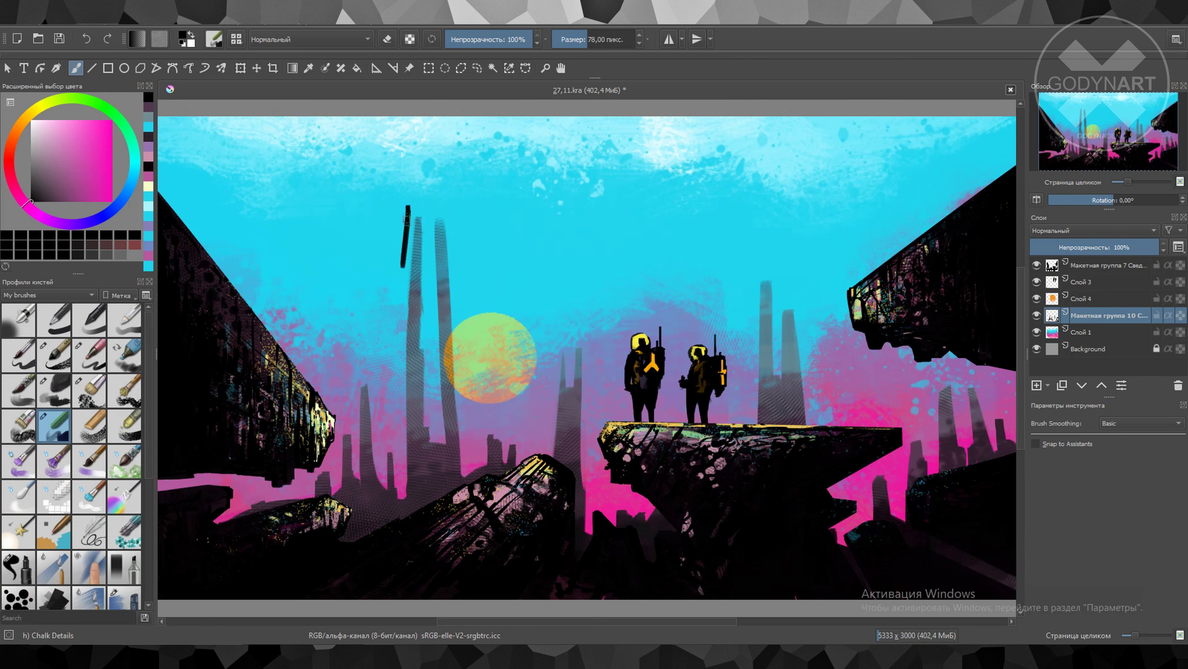
key("e")
key("e")
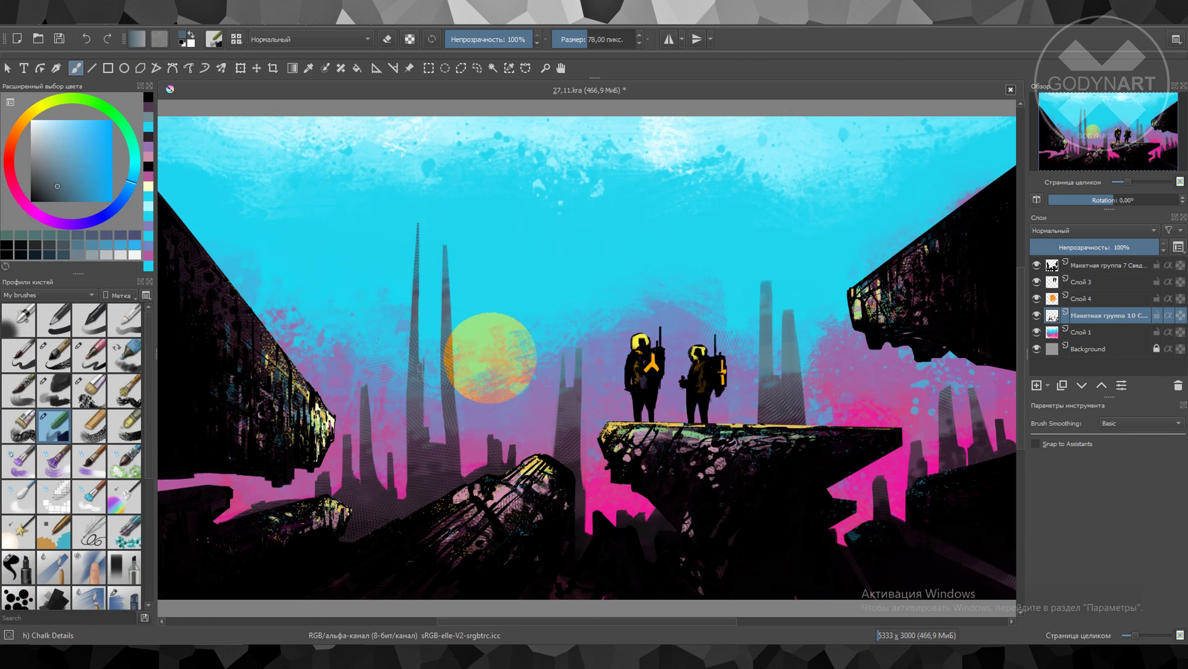
left_click(431, 430, "ctrl")
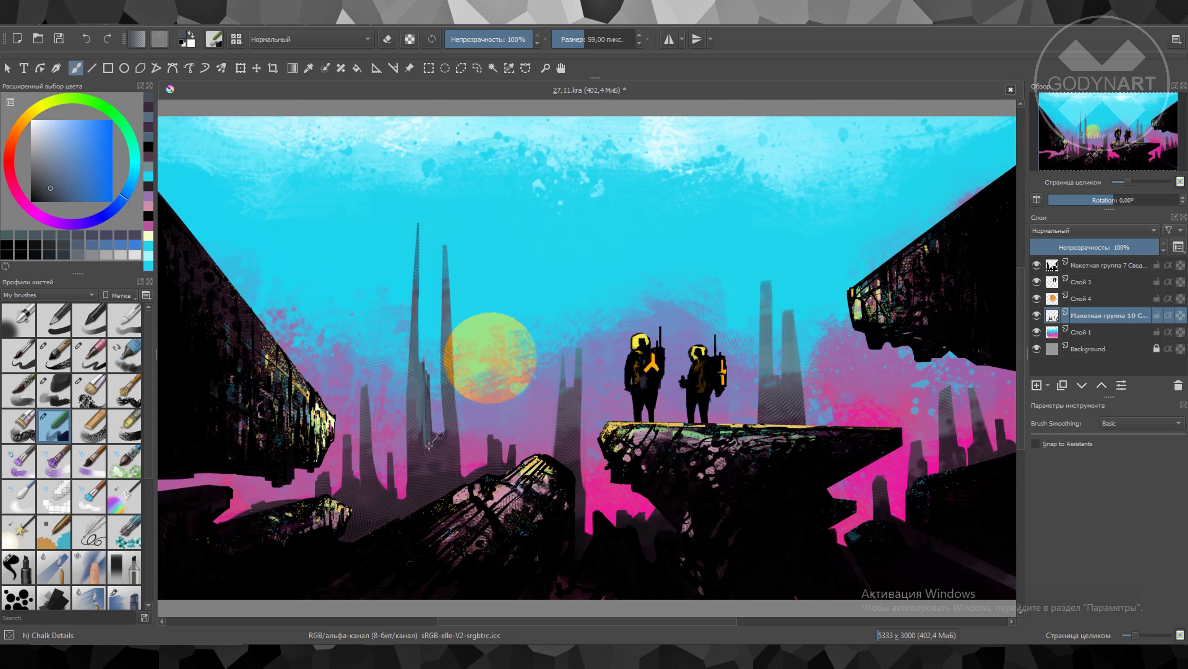
left_click(400, 479, "ctrl")
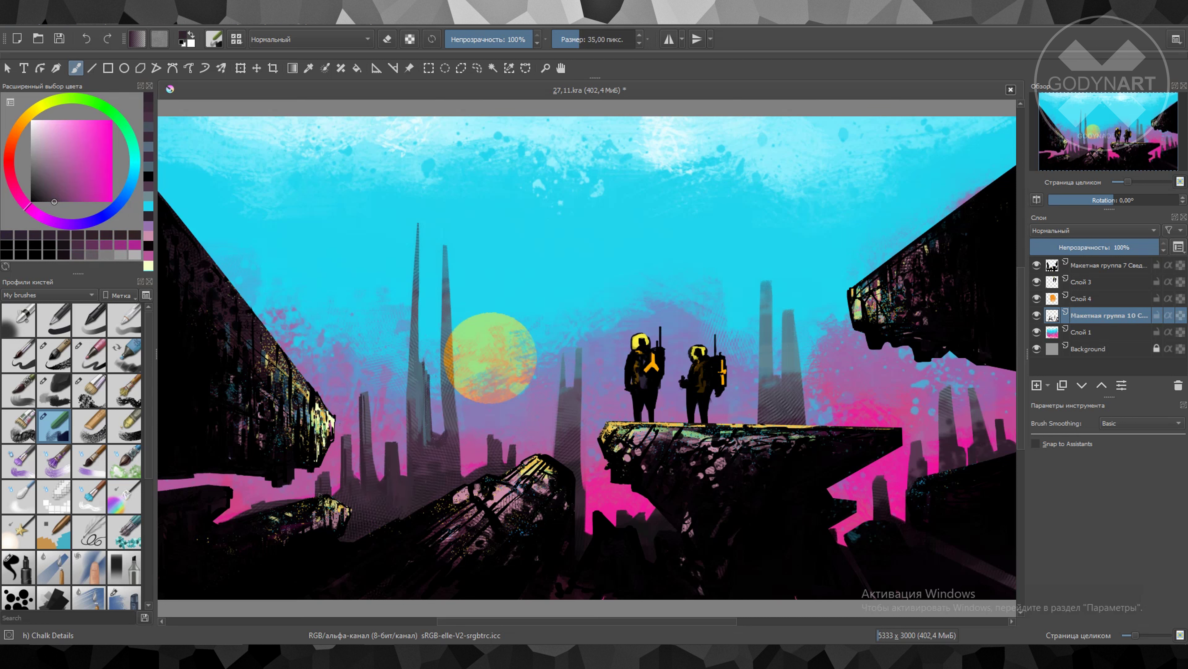
key("e")
left_click_drag(416, 221, 416, 445)
key("e")
left_click_drag(445, 284, 440, 437)
mouse_move(444, 434)
left_mouse_down()
mouse_move(438, 274)
mouse_move(450, 386)
left_mouse_up()
Darken the spire's right edge and add dark strokes on the right-hand tower
key("e")
key("bracketright")
left_click_drag(580, 361, 588, 518)
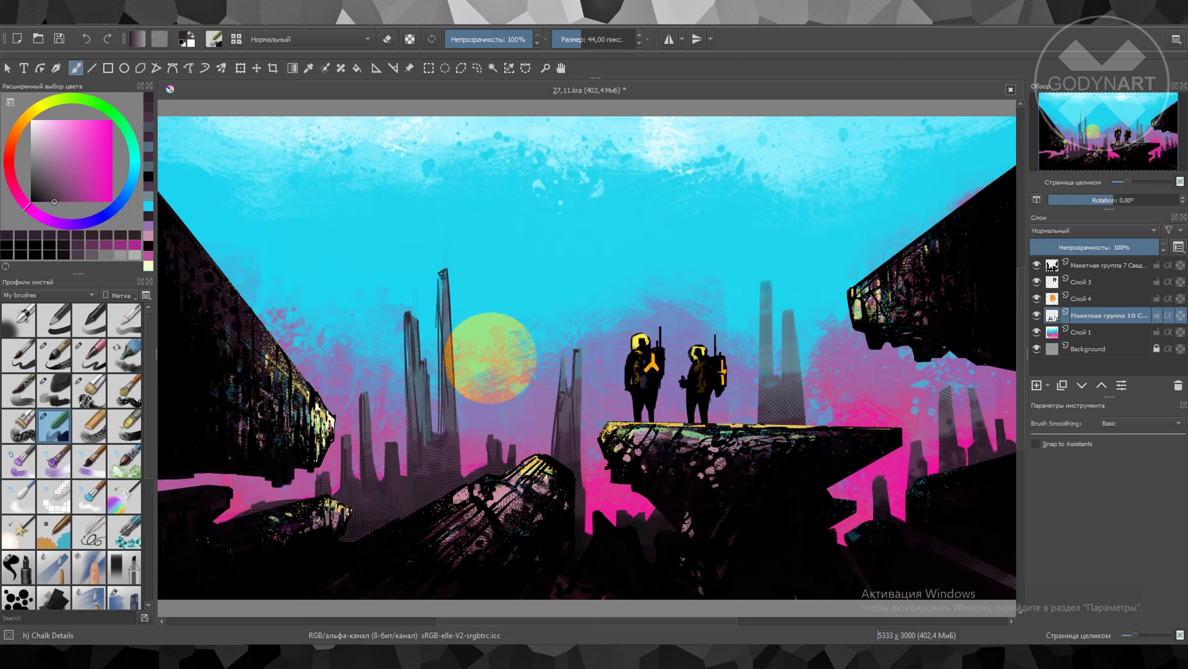
left_click_drag(775, 295, 774, 388)
left_click(791, 356, "ctrl")
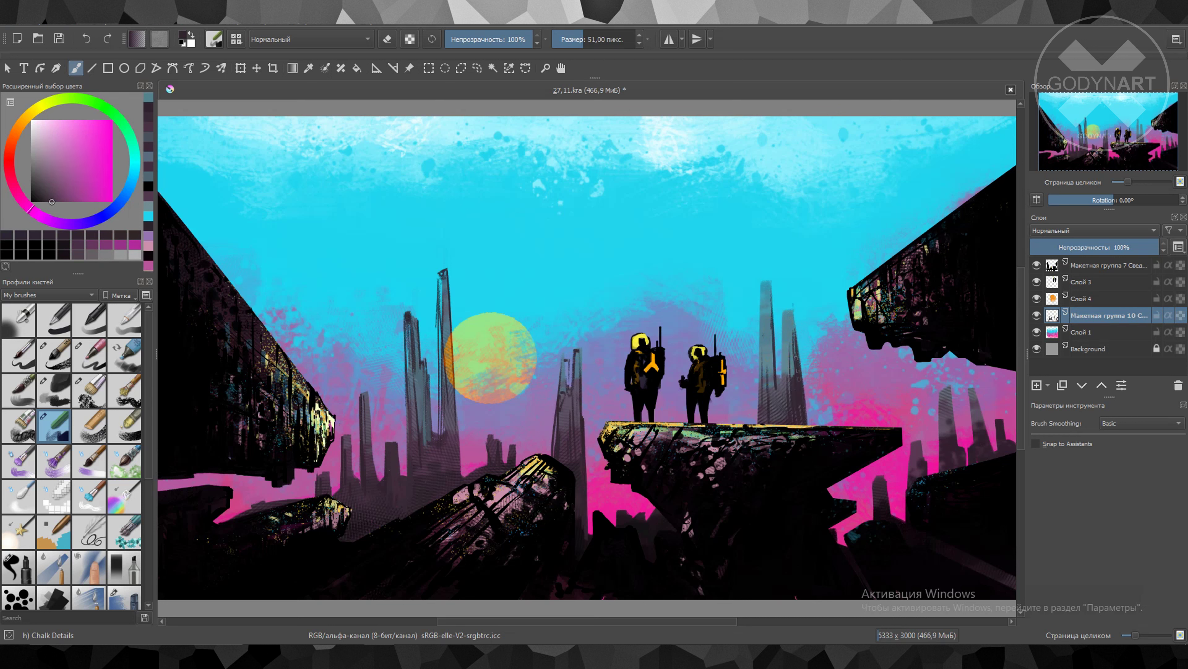
key("bracketright")
Try magenta and blue tower colours, then select Слой 4 and move to the top group
left_click(420, 489, "ctrl")
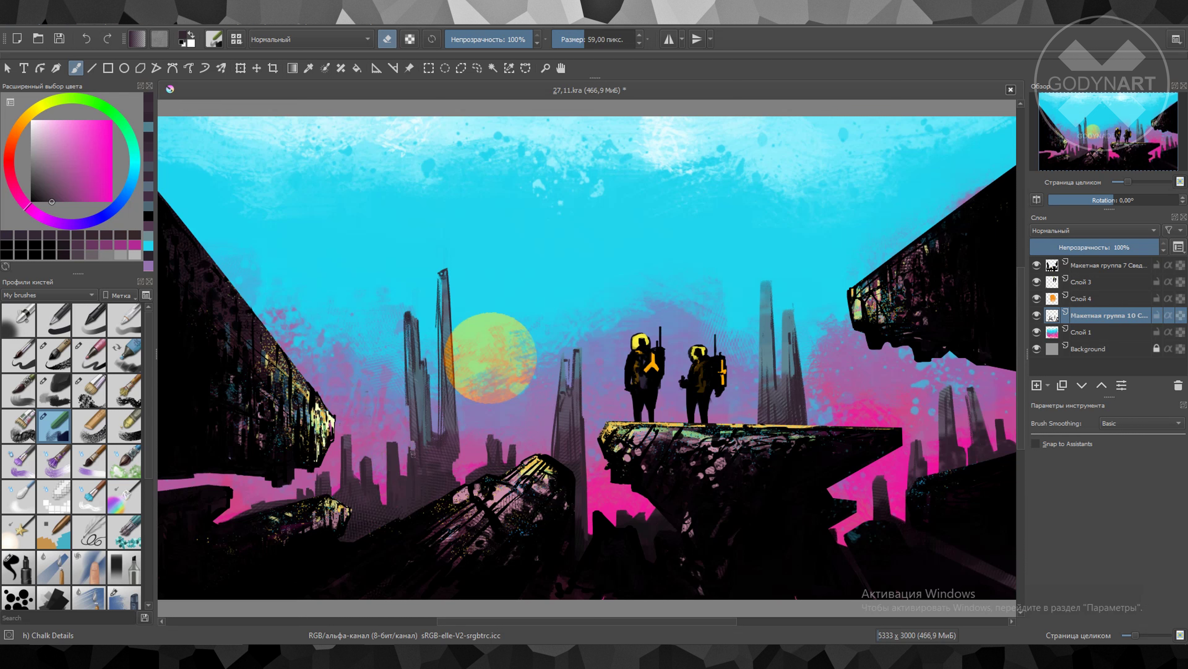
left_click(623, 431, "ctrl")
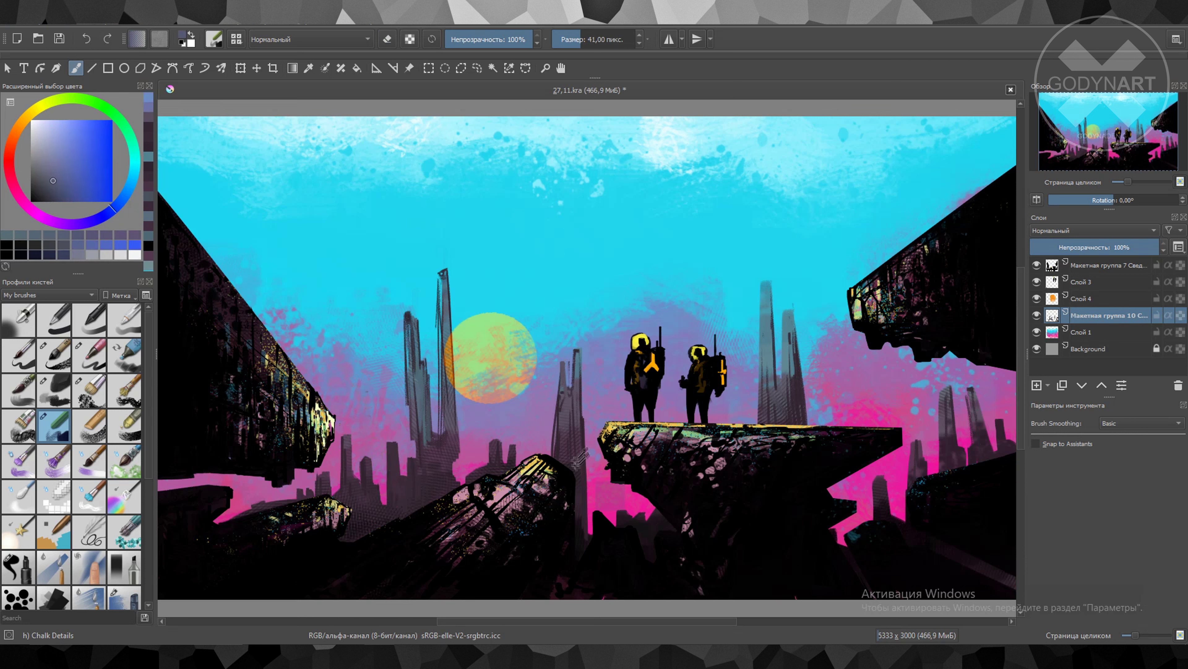
key("bracketleft")
key("bracketleft")
key("bracketleft")
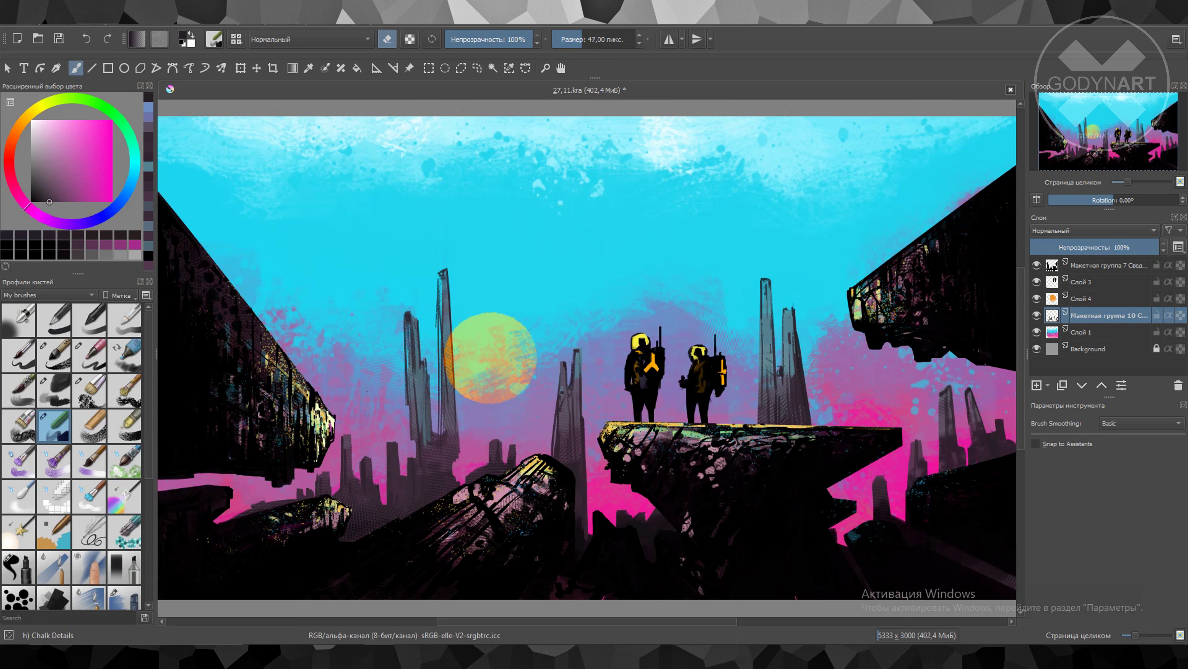
key("e")
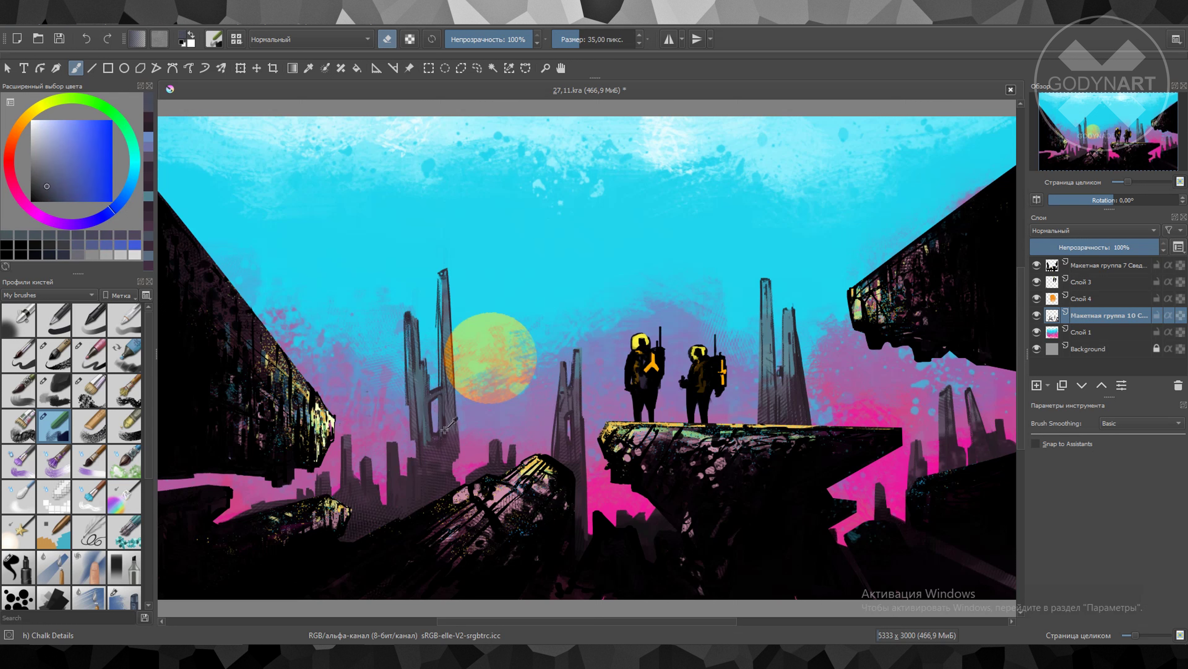
left_click(474, 420, "ctrl")
left_click(439, 299, "ctrl")
left_click(1109, 298)
key("Page_Up")
key("Page_Up")
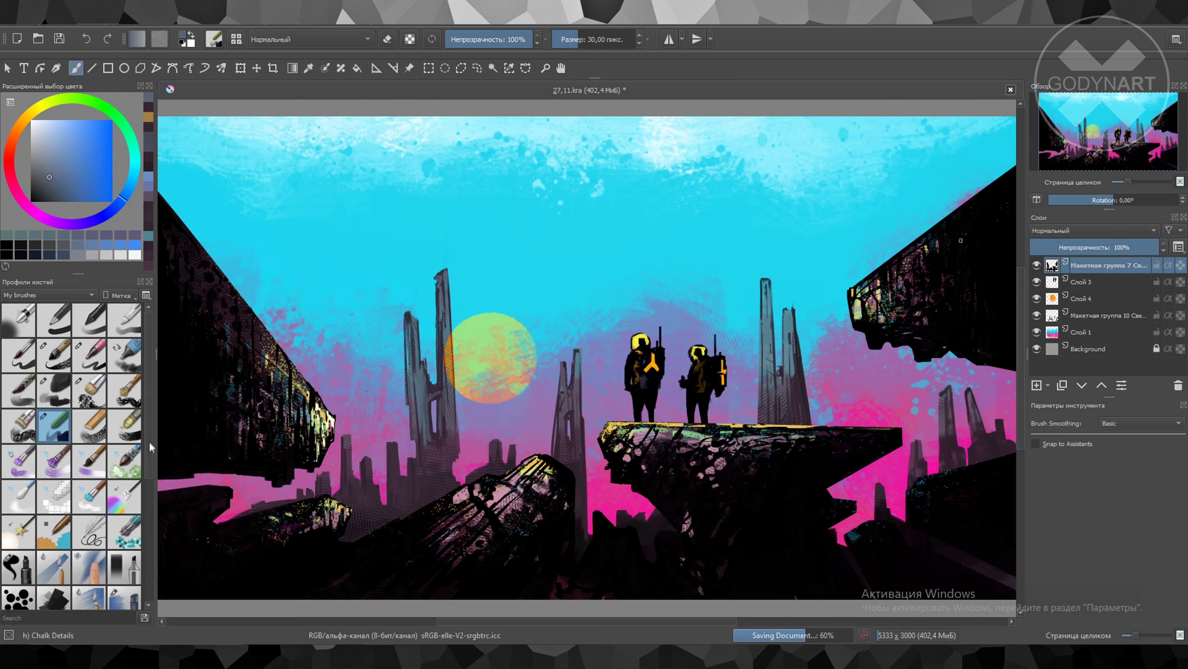
Touch up the area near the left astronaut in yellow on Слой 3 with a smaller brush
key("slash")
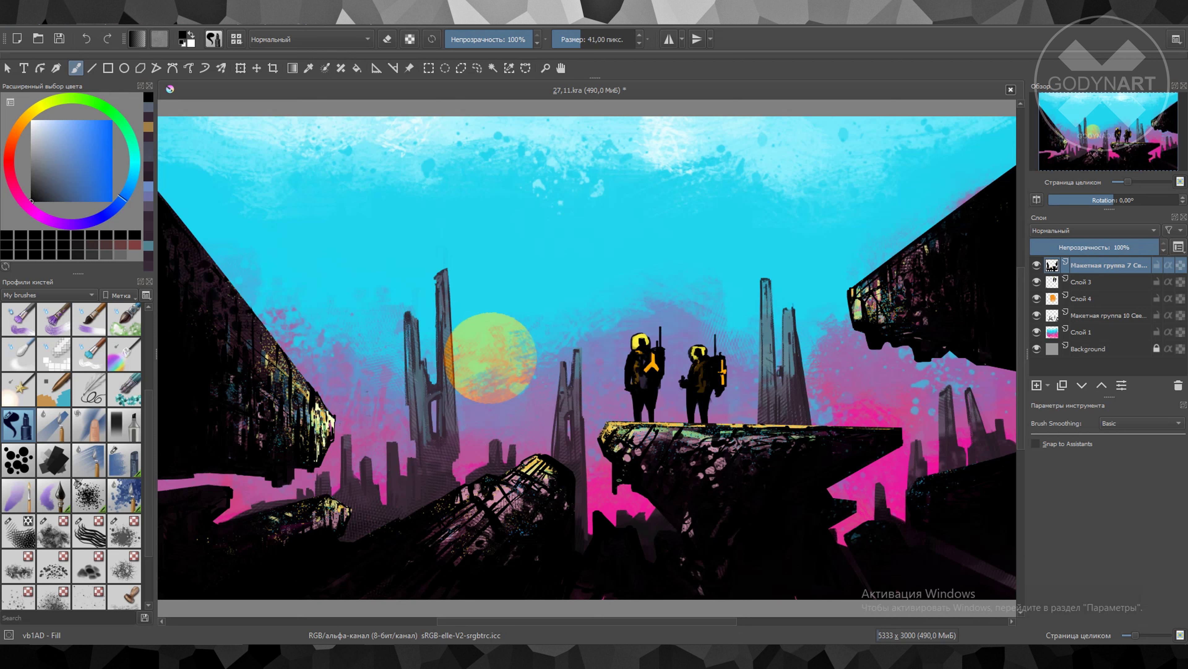
key("e")
left_click(603, 432, "ctrl")
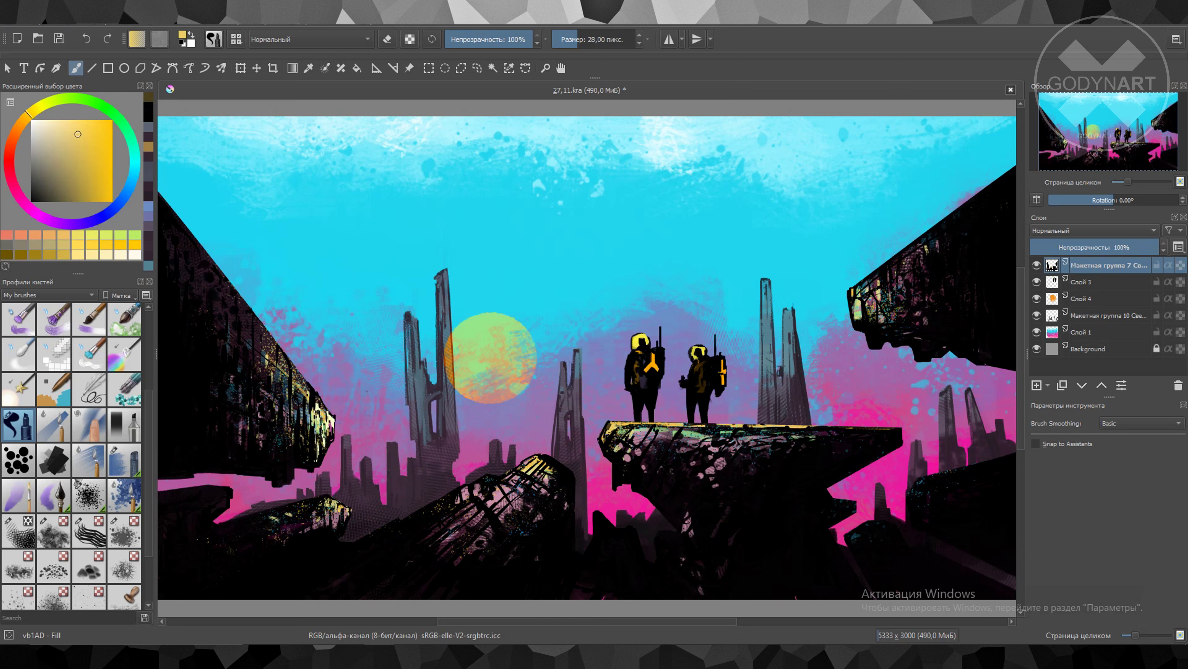
left_click(1090, 283)
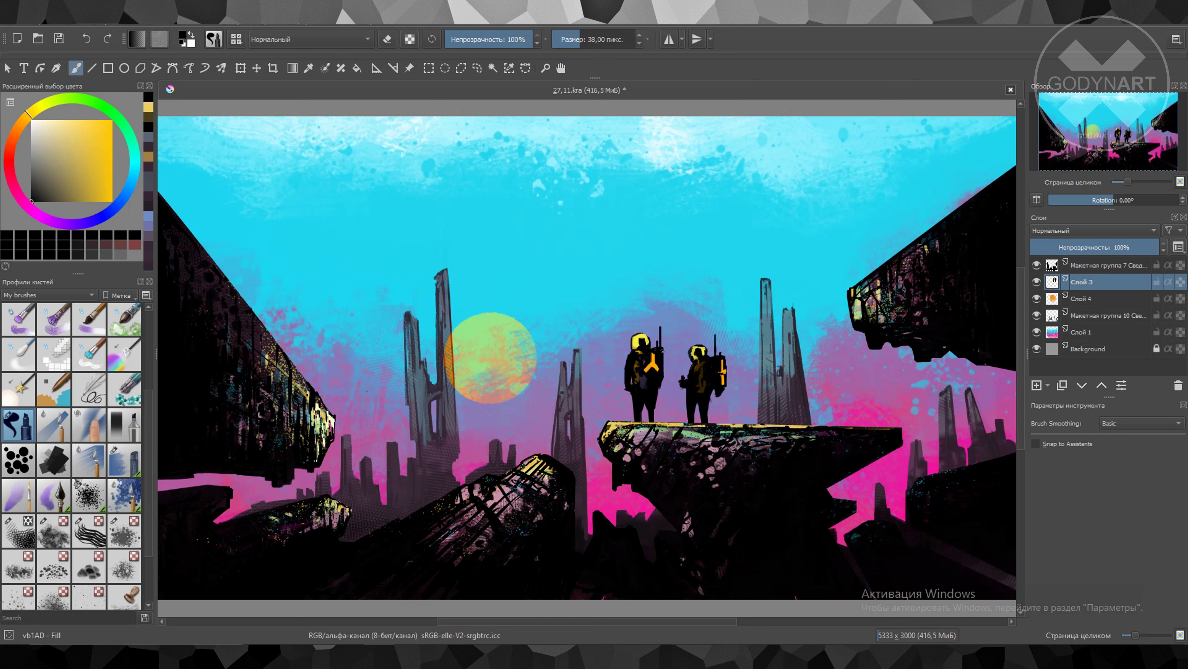
key("bracketleft")
left_click_drag(630, 375, 653, 420)
key("e")
key("e")
key("e")
Add an orange highlight on the right astronaut's backpack
left_click(82, 222)
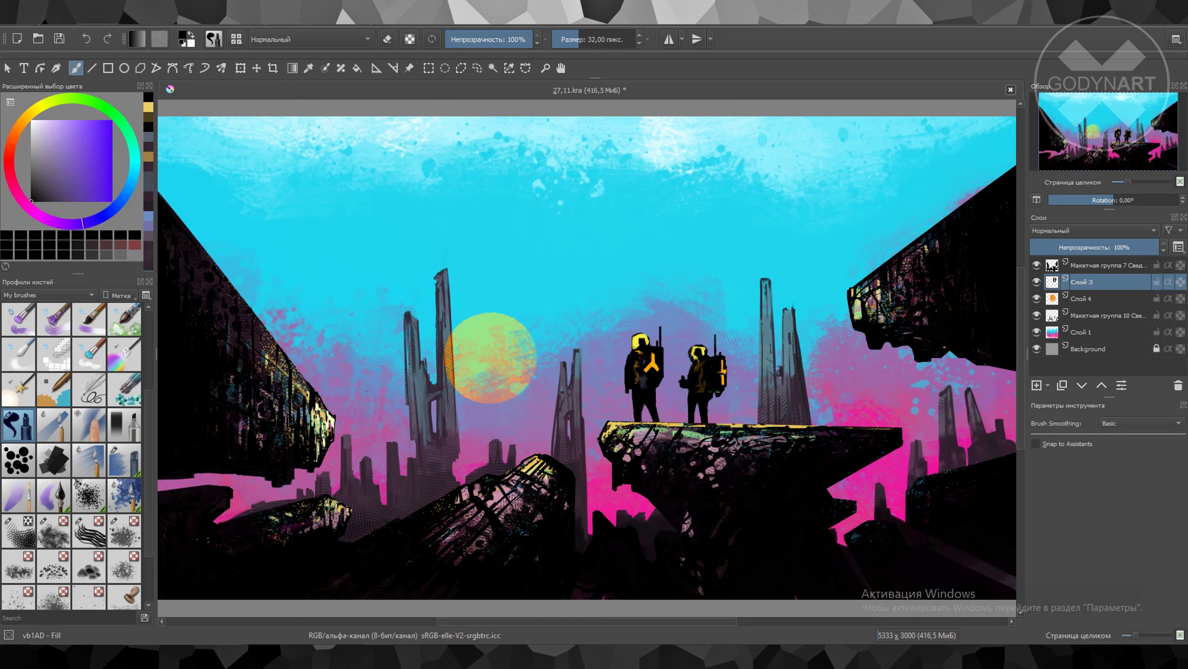
left_click(23, 120)
left_click(78, 120)
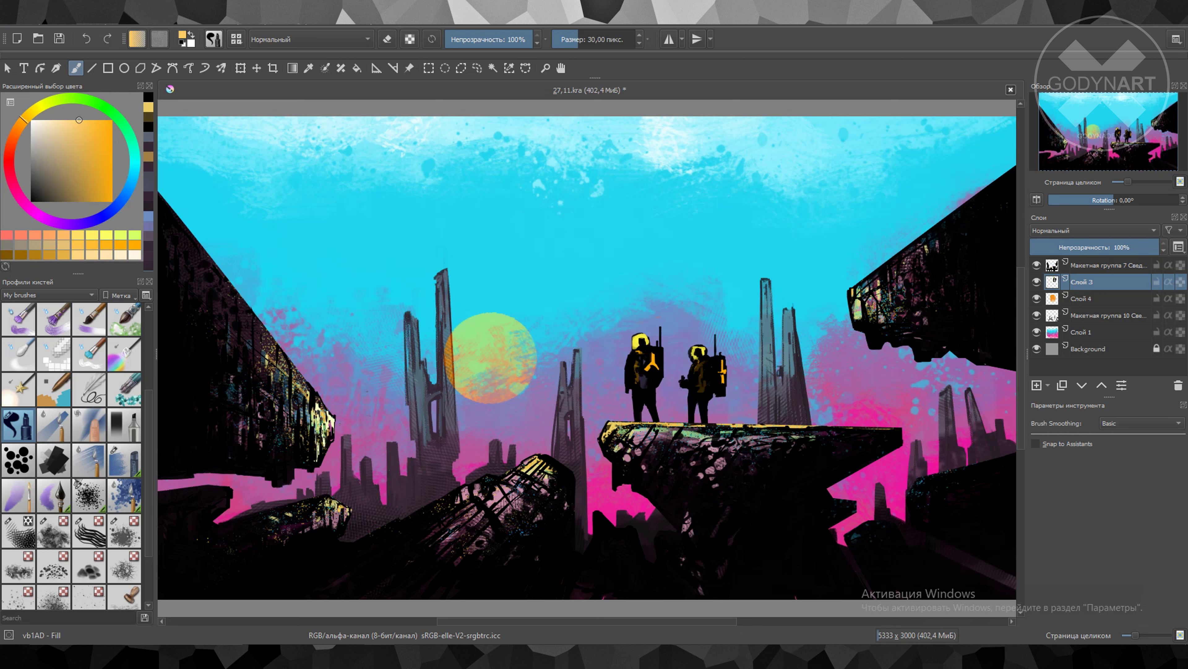
key("d")
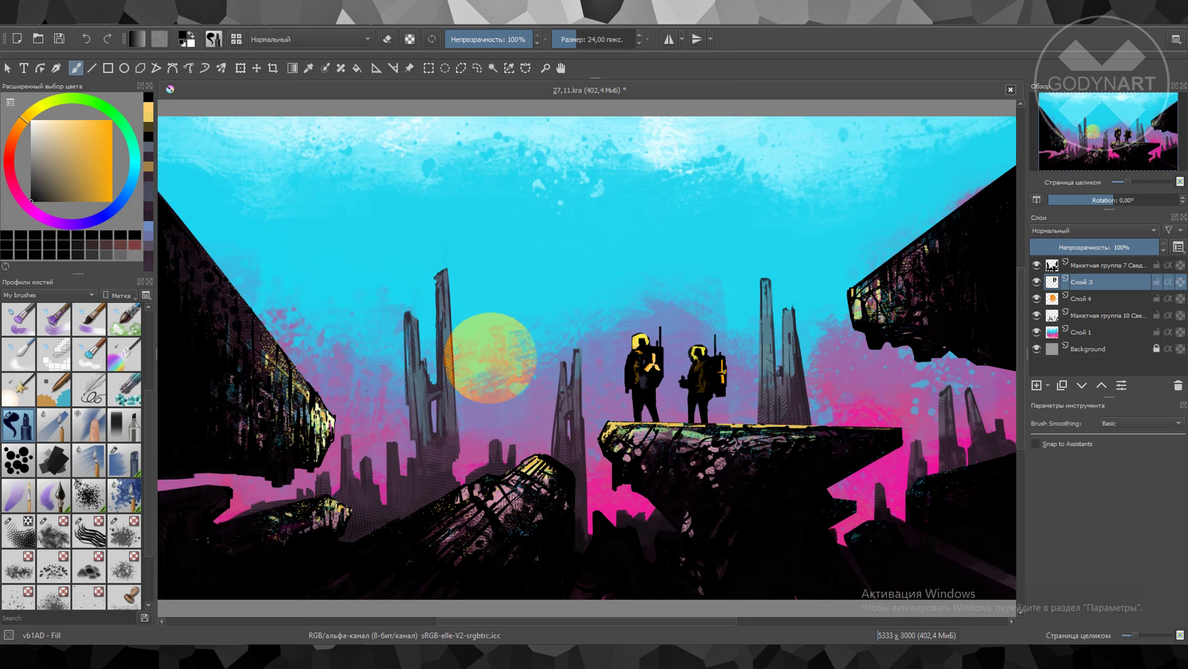
left_click(79, 120)
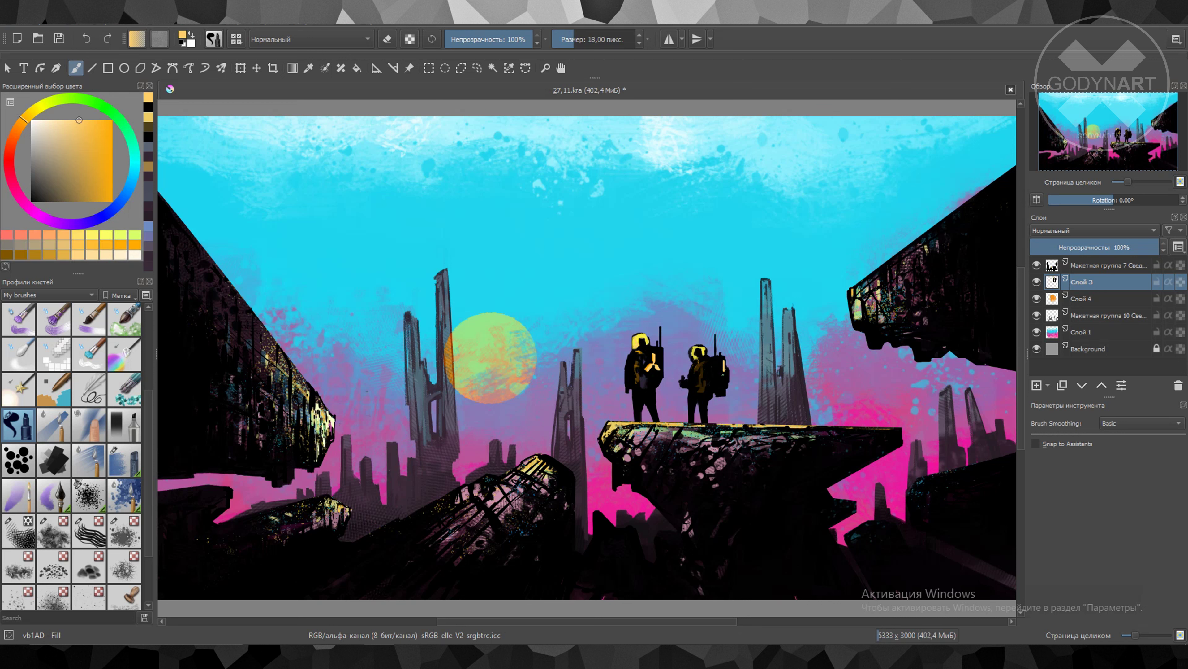
left_click_drag(723, 373, 724, 382)
key("d")
key("e")
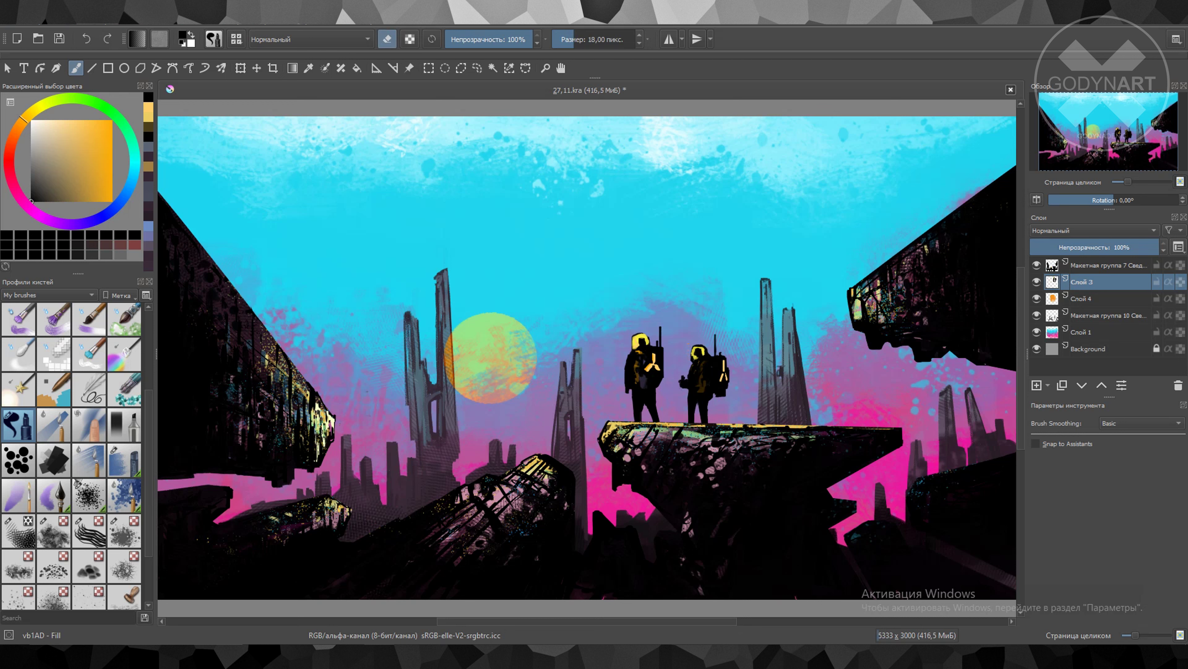
Save the painting several times and pick a yellow colour
key("ctrl+s")
key("e")
key("ctrl+s")
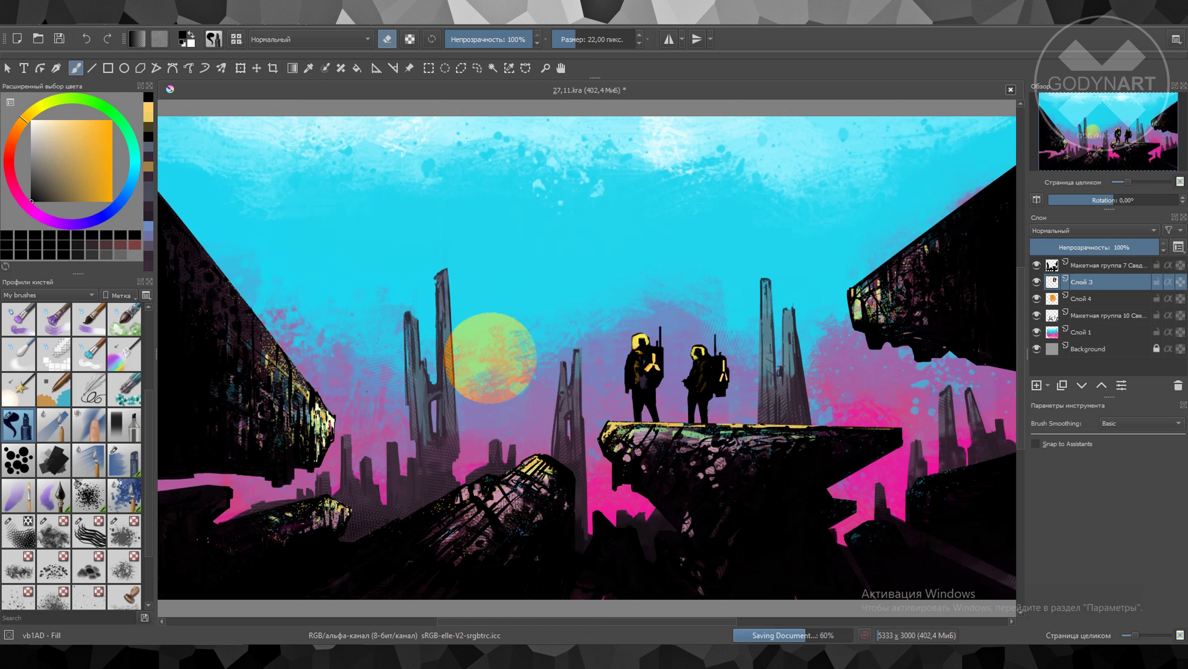
key("e")
key("ctrl+s")
left_click(702, 361, "ctrl")
key("ctrl+s")
key("e")
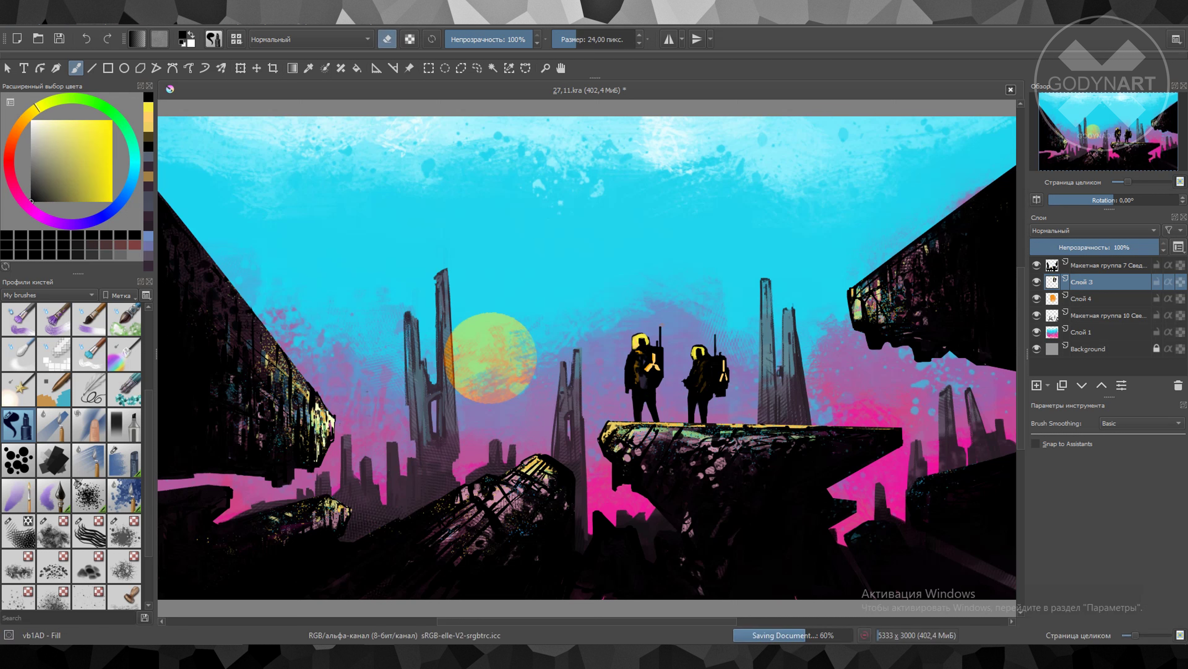
Duplicate the sun layer to brighten it and nudge the copy slightly
key("Page_Down")
key("ctrl+j")
key("ctrl+t")
left_click_drag(589, 312, 557, 331)
Try a bluish-pink hue shift on the sun, cancel it, and apply the transform
key("ctrl+u")
left_click_drag(1063, 190, 924, 202)
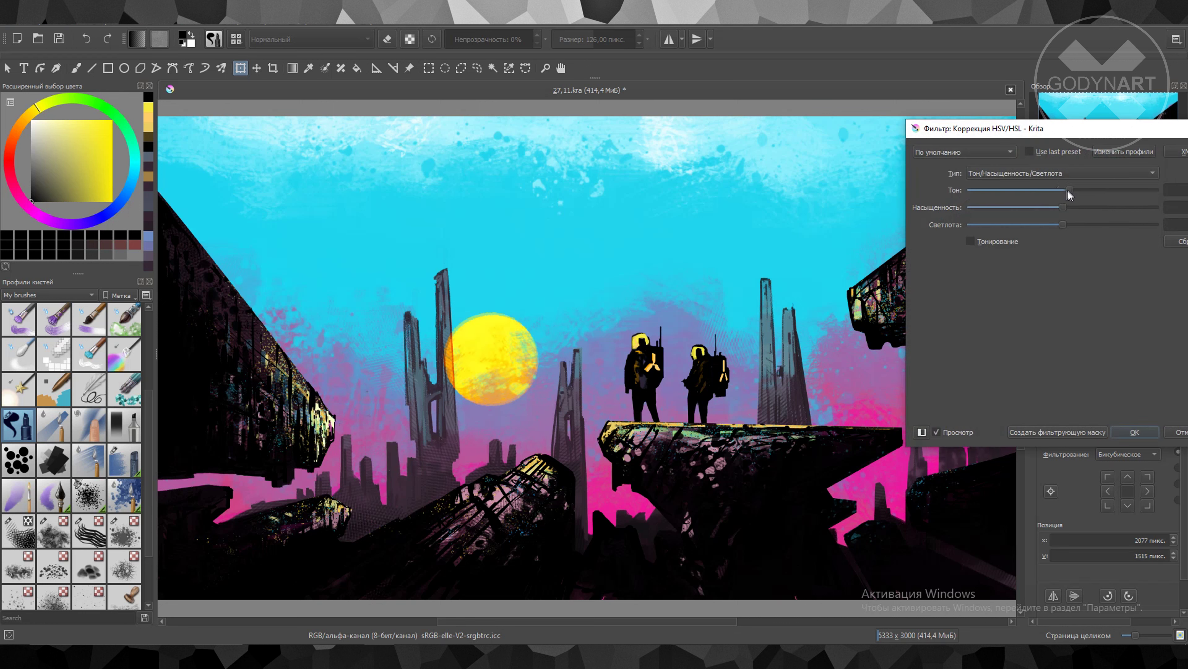
key("Escape")
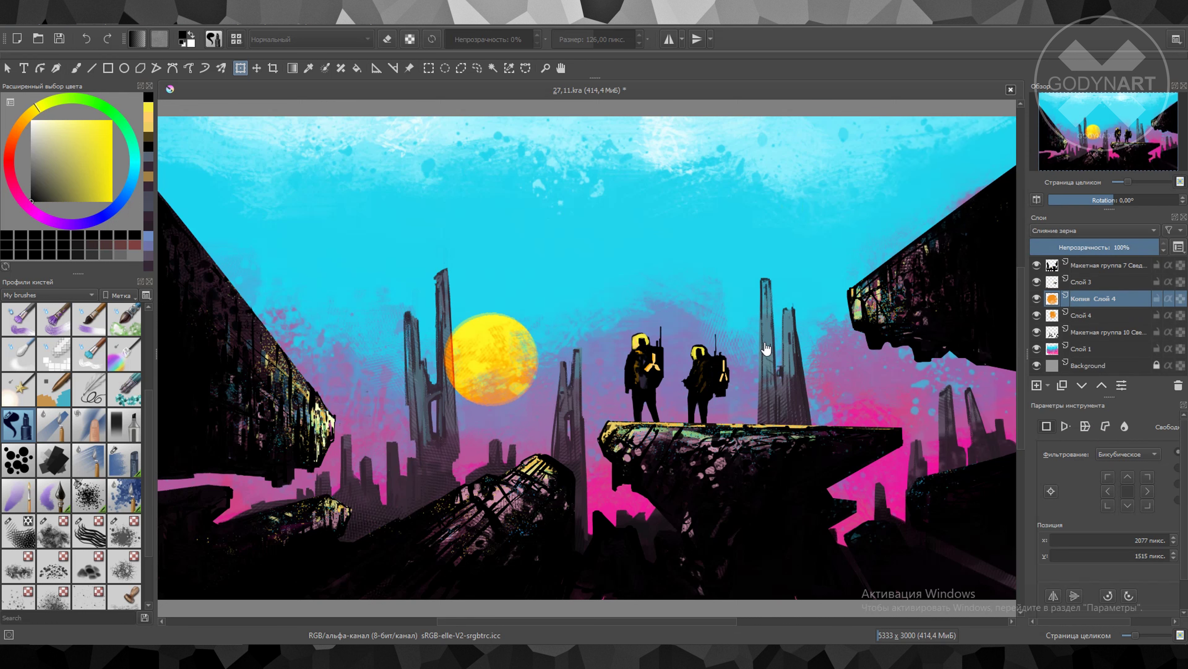
key("b")
left_click(1095, 265)
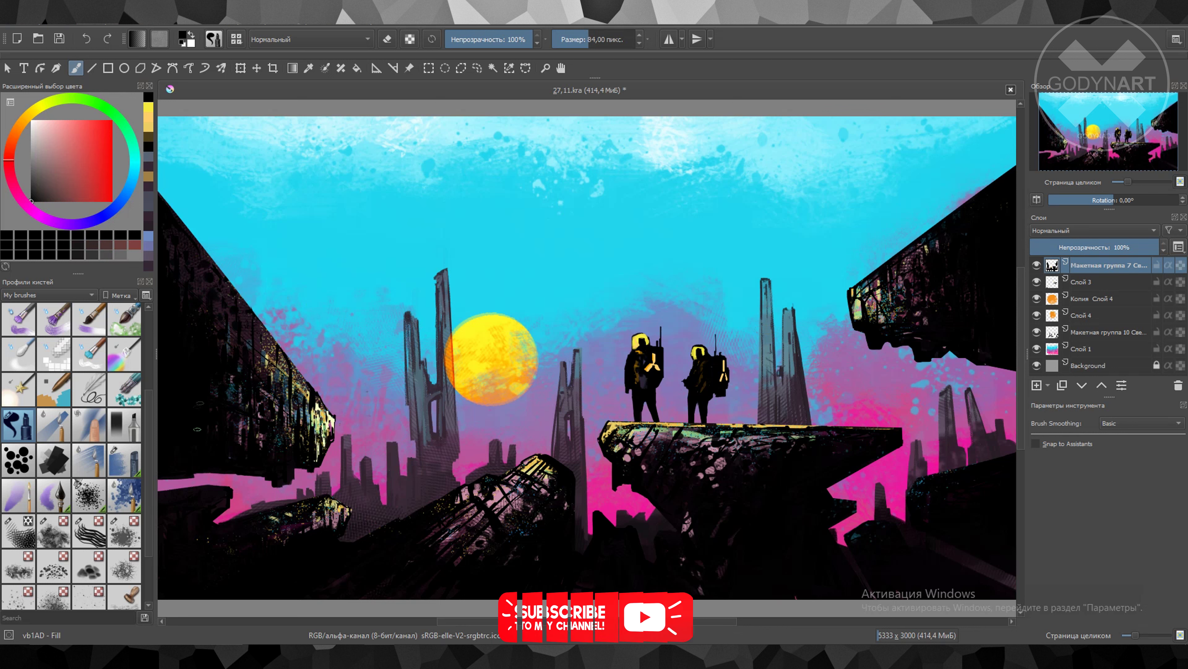
Sample maroon, pink and teal tones and paint a magenta stroke across the cliff
left_click(495, 491, "ctrl")
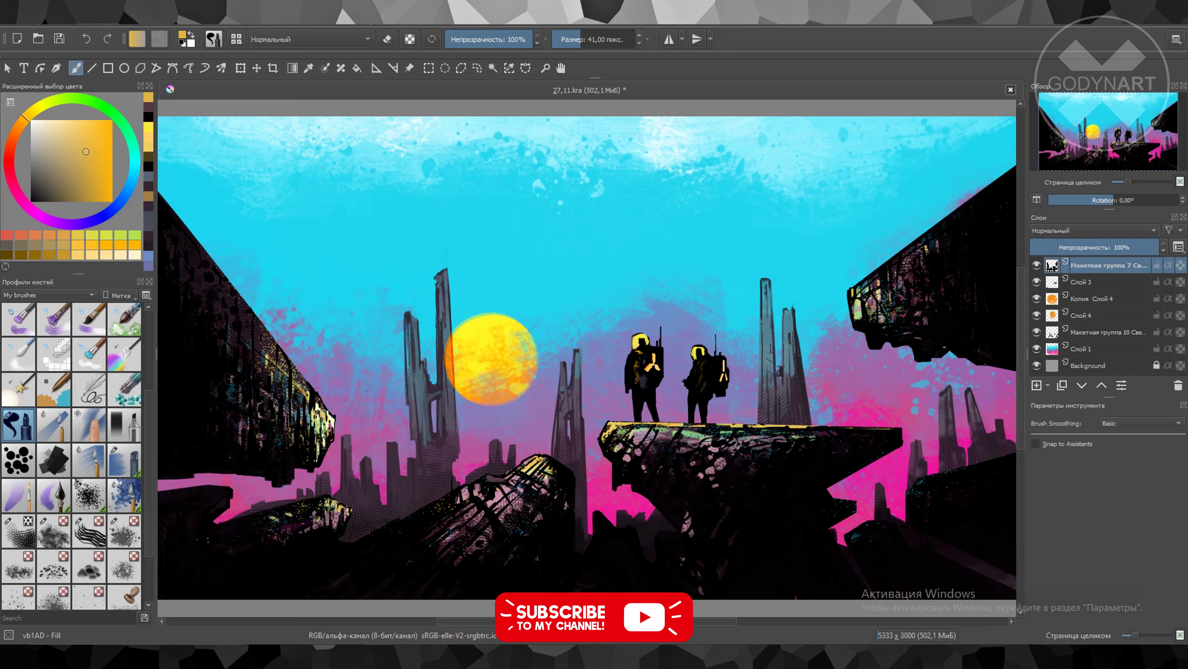
left_click(544, 459, "ctrl")
left_click(545, 477, "ctrl")
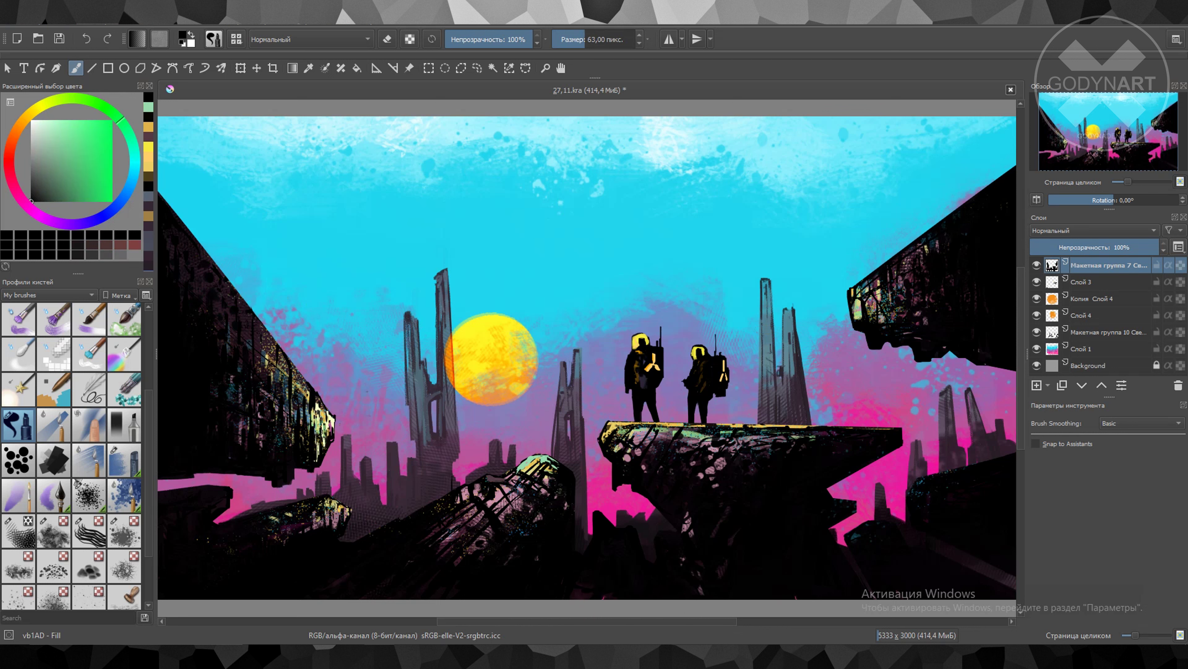
left_click(499, 497, "ctrl")
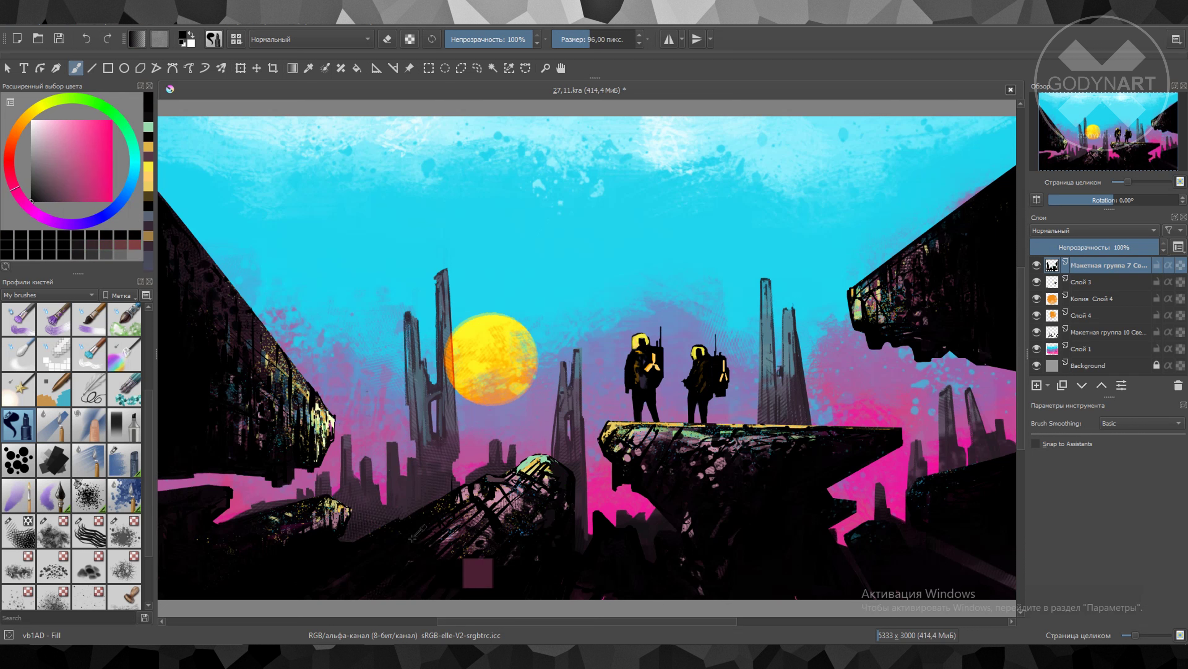
left_click(423, 534, "ctrl")
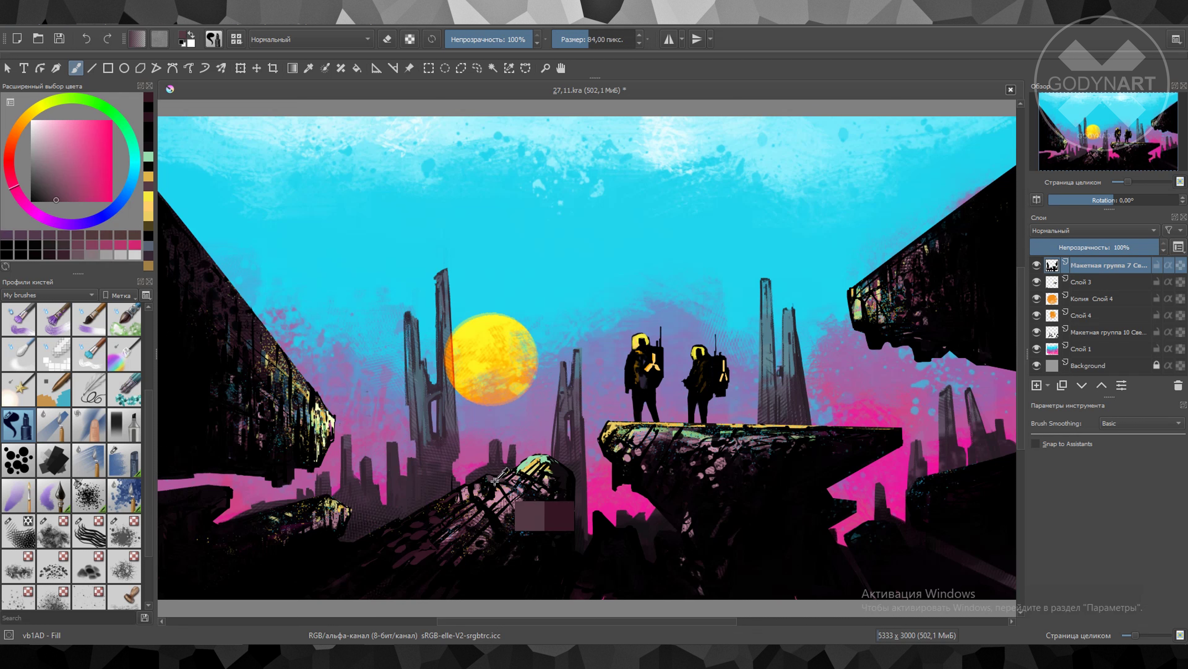
left_click(545, 515, "ctrl")
left_click(673, 489, "ctrl")
left_click(608, 440, "ctrl")
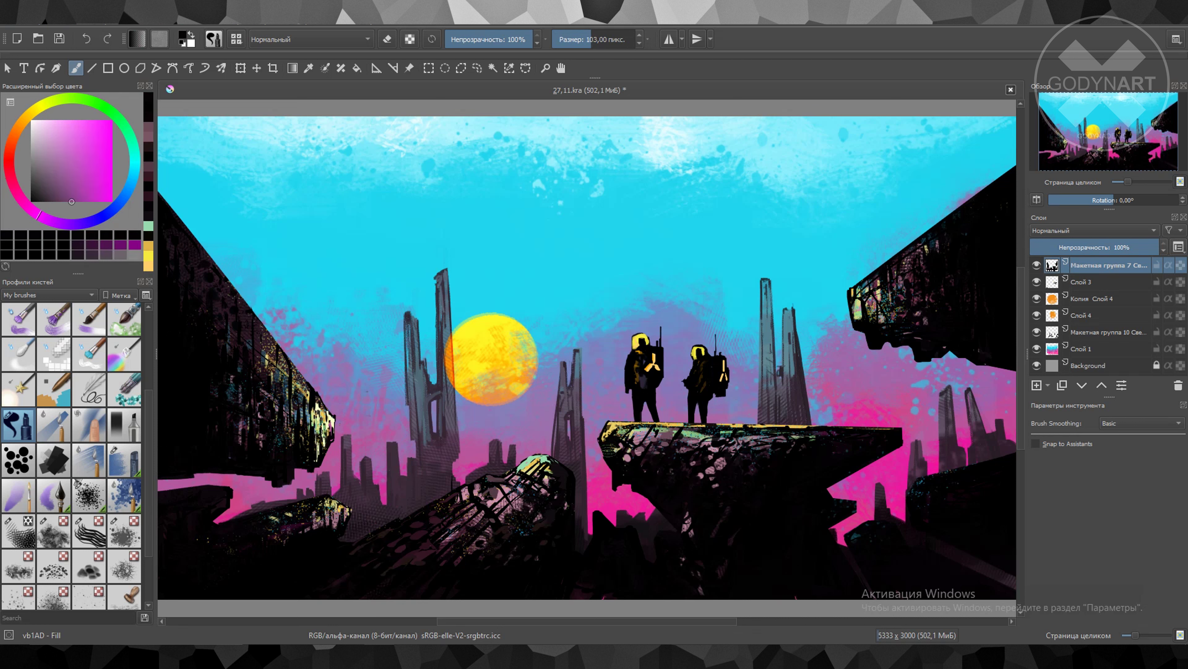
left_click(781, 491, "ctrl")
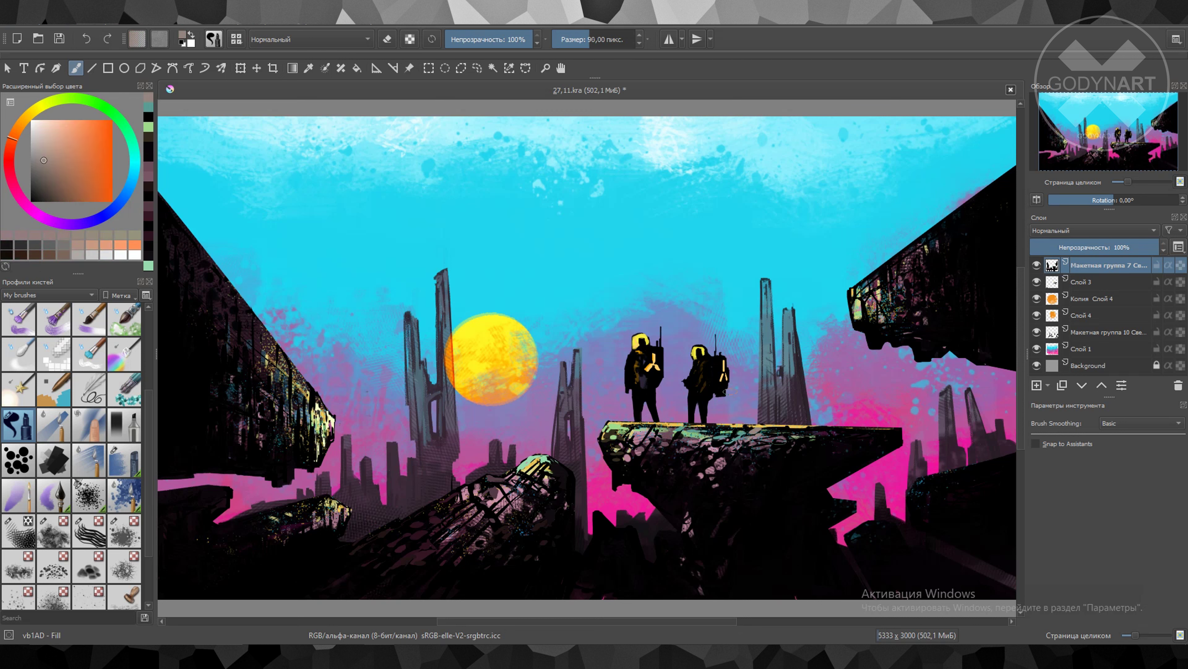
left_click(790, 482, "ctrl")
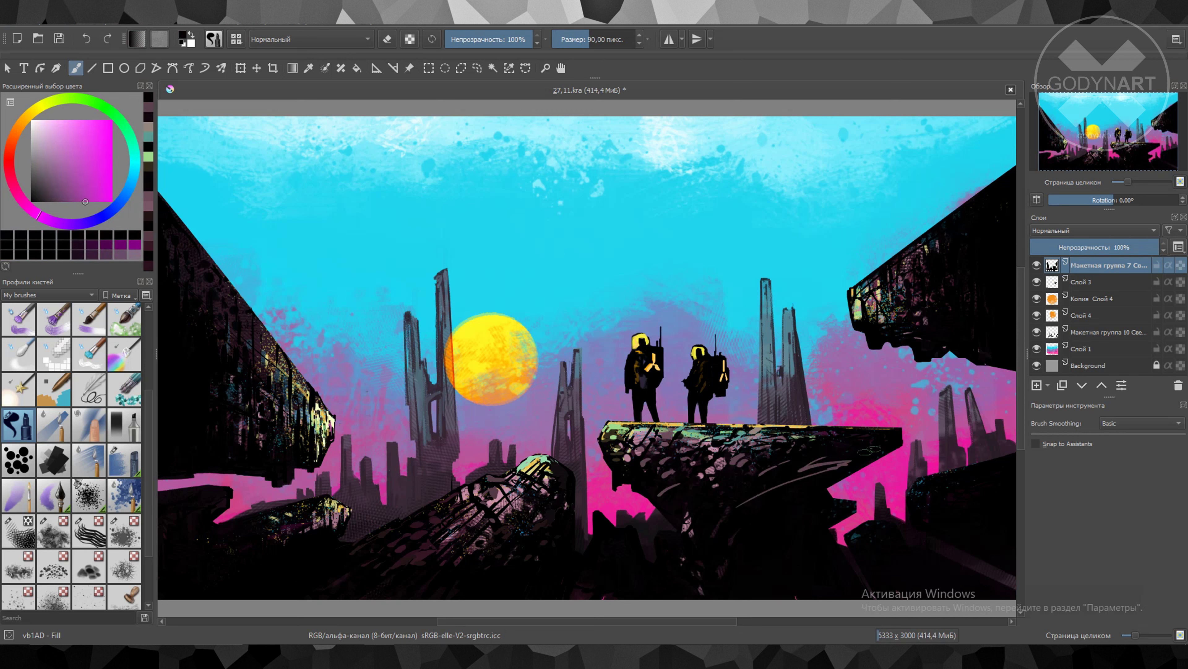
key("e")
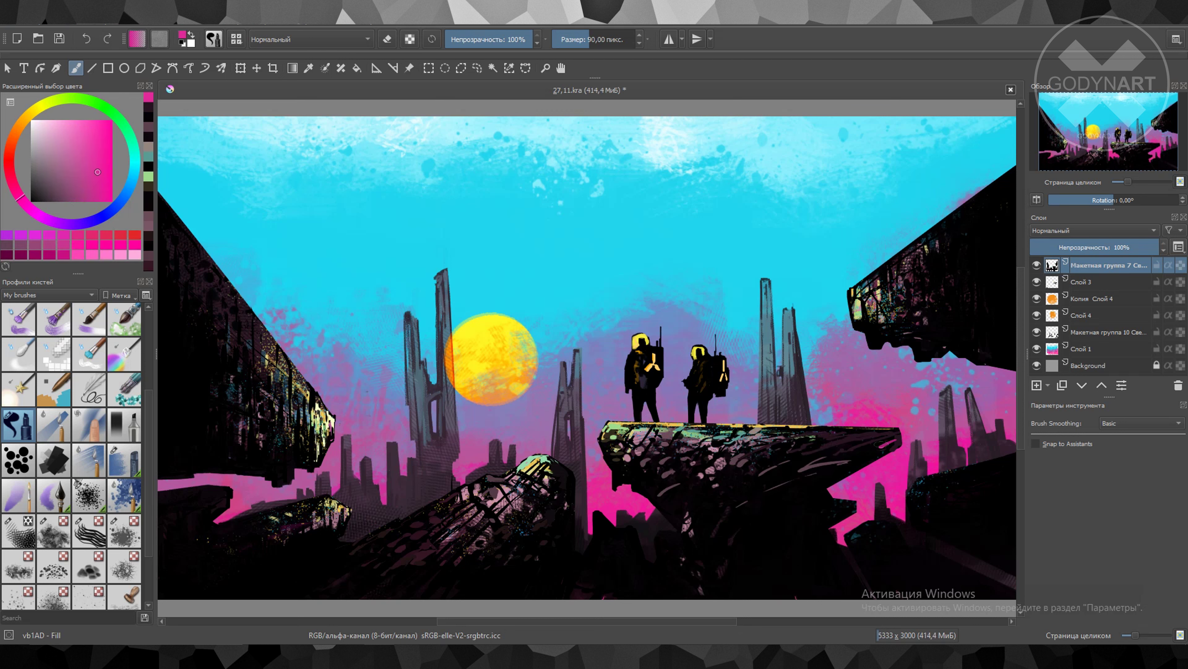
key("e")
left_click_drag(880, 450, 790, 424)
Sample pink tones and scribble pink strokes on the left dark building
left_click(795, 425, "ctrl")
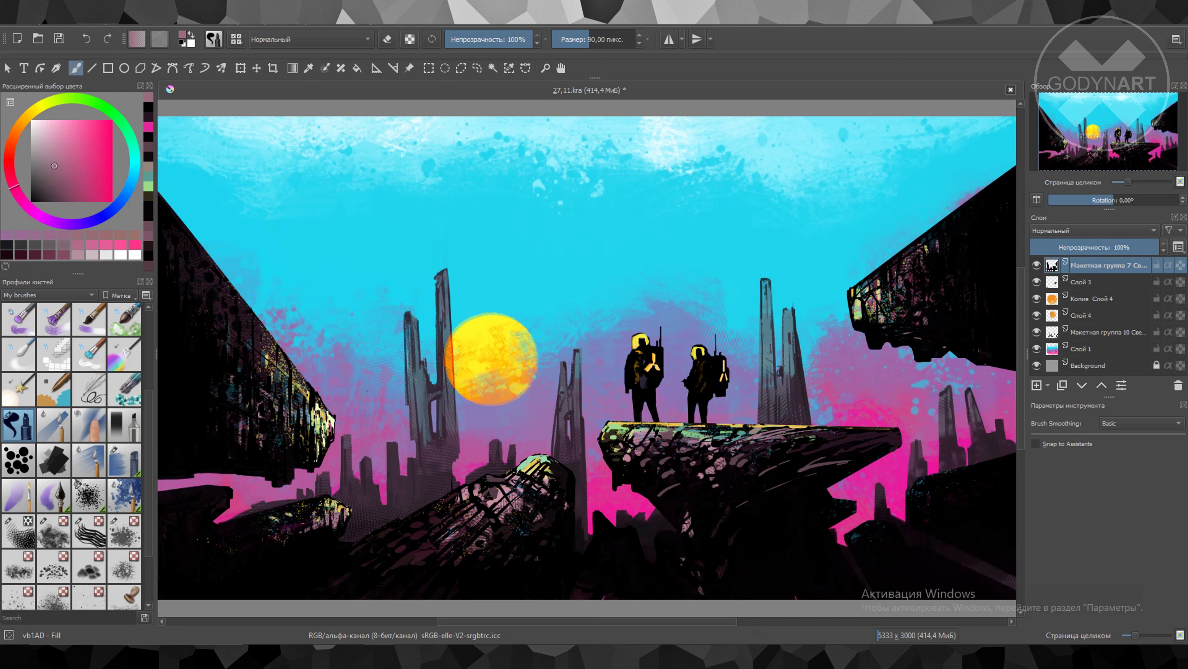
left_click(620, 427, "ctrl")
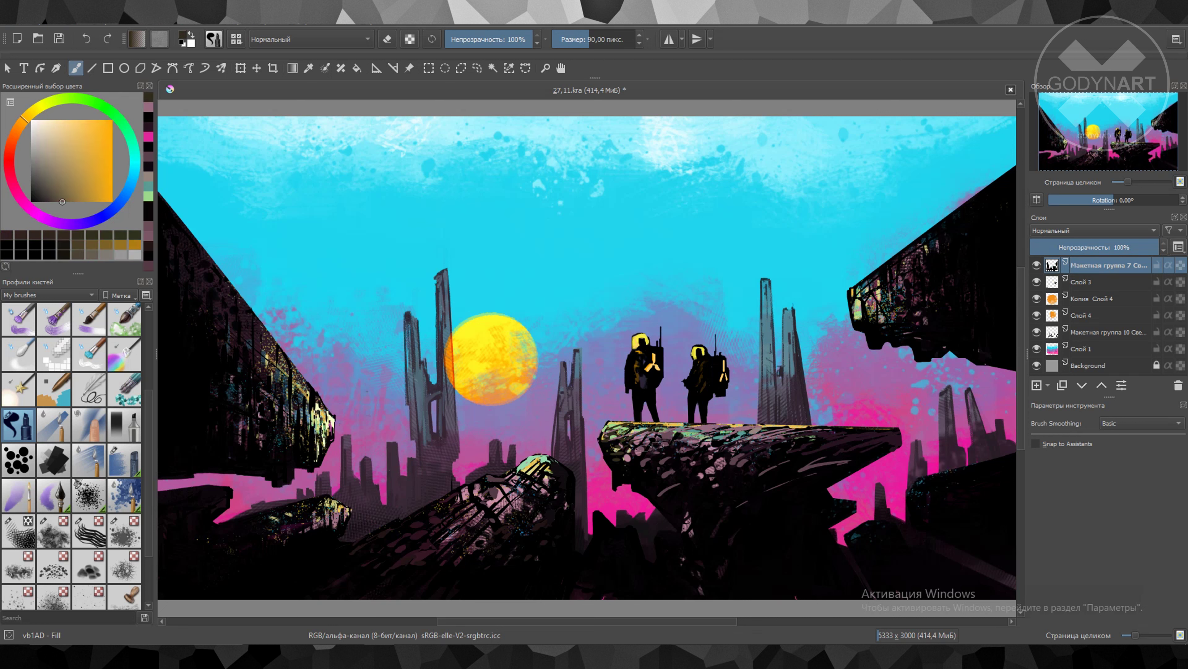
left_click(655, 437, "ctrl")
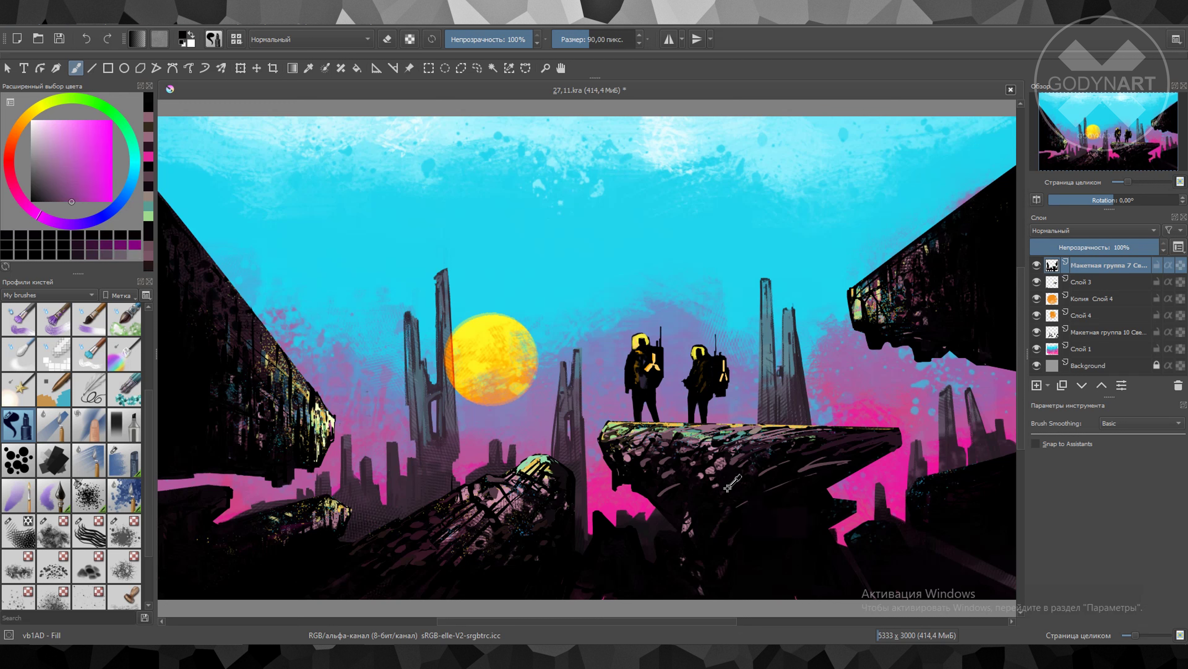
left_click(791, 471, "ctrl")
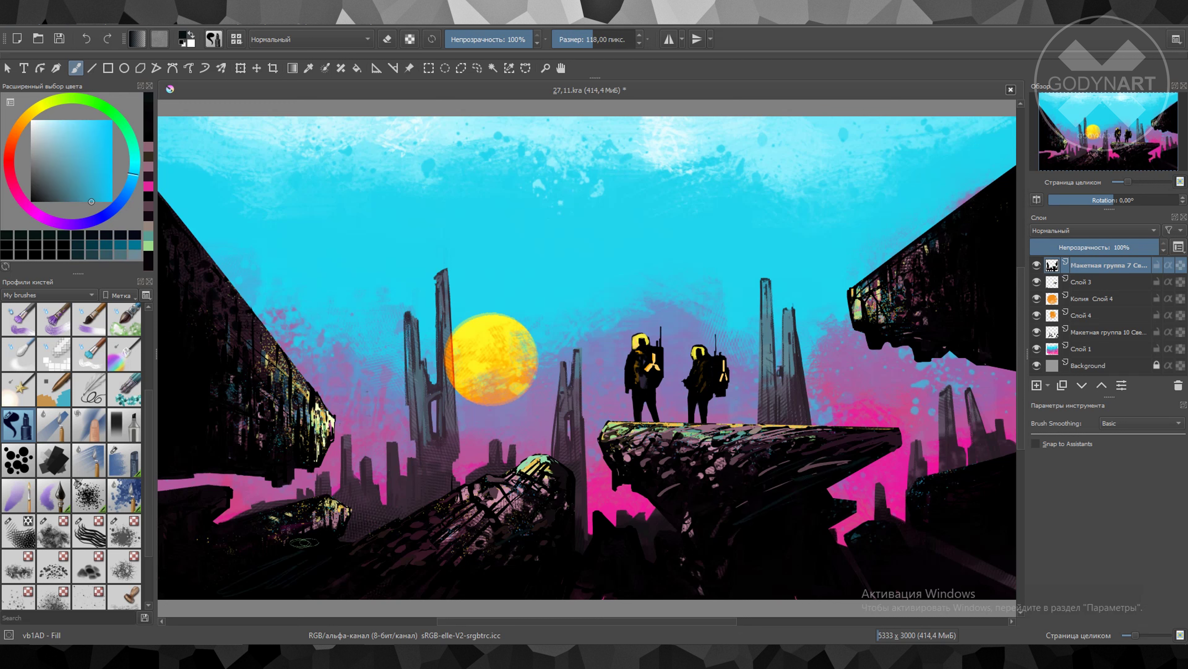
left_click(294, 534, "ctrl")
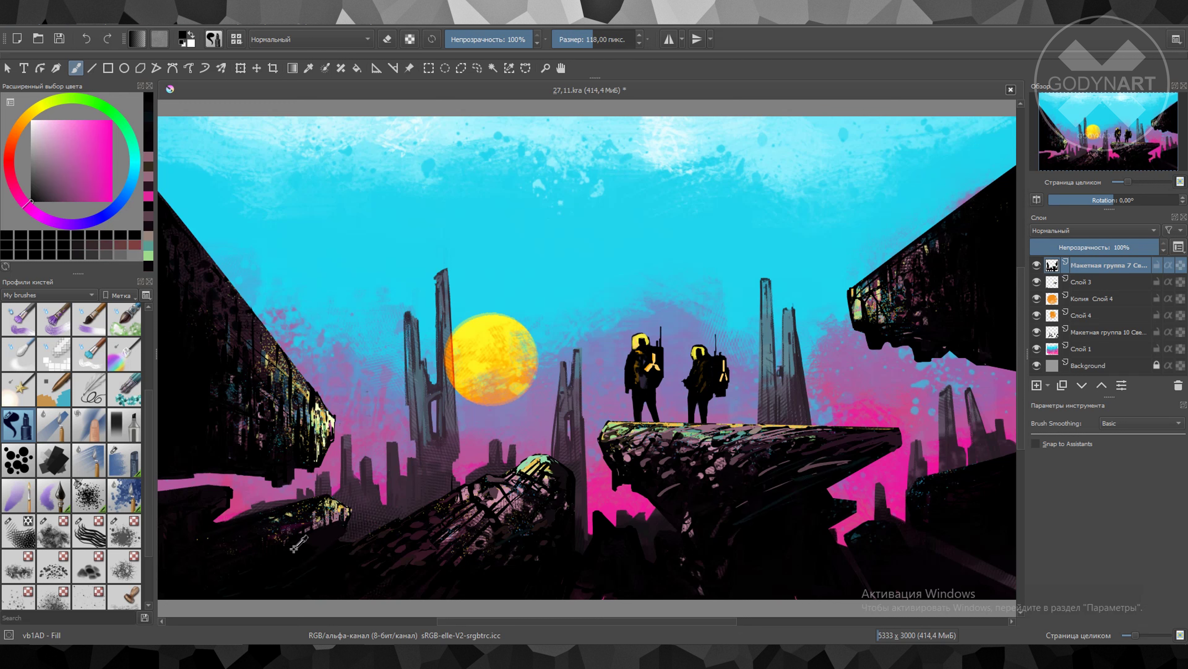
left_click(267, 393, "ctrl")
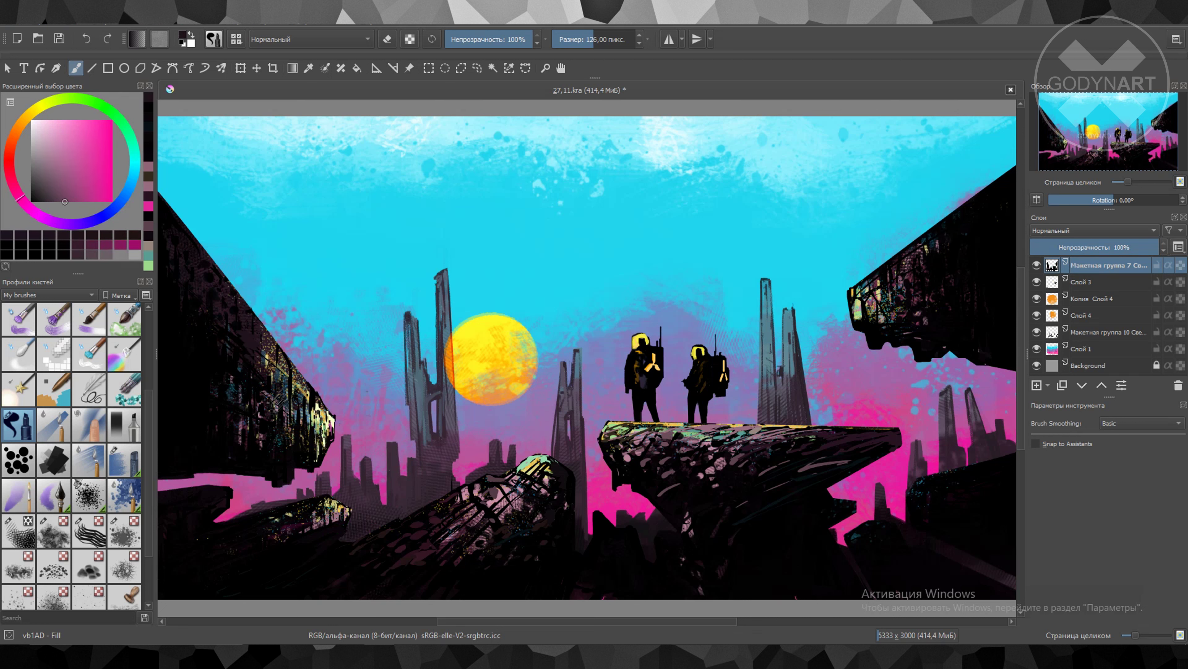
left_click(336, 490, "ctrl")
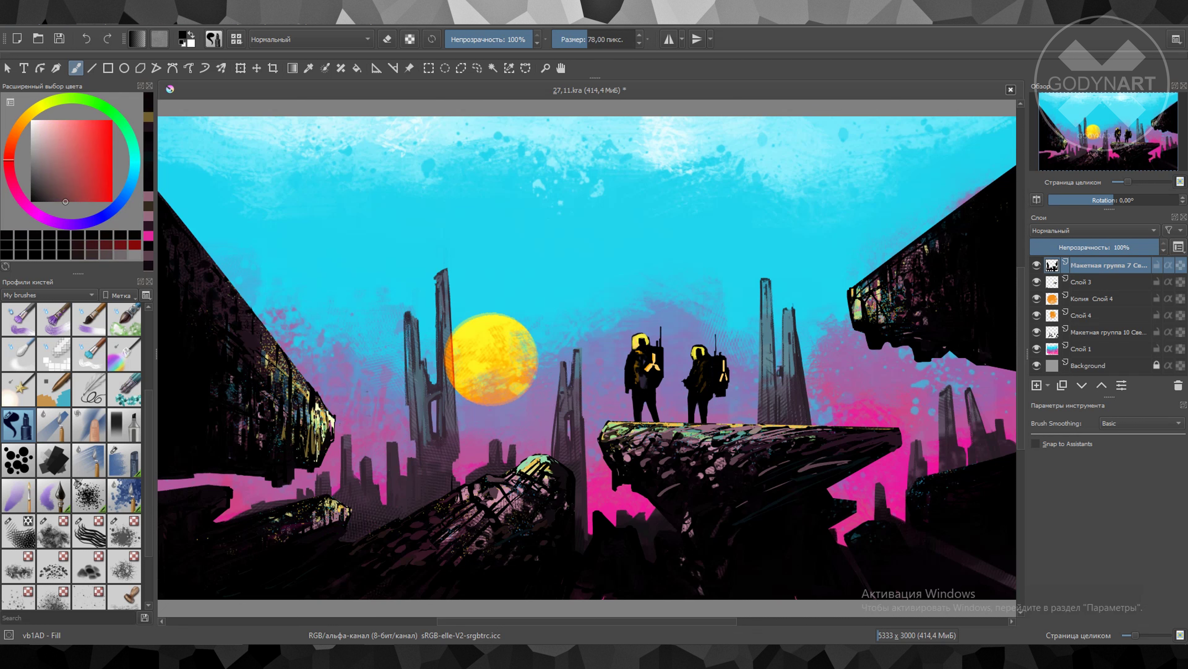
left_click(183, 244, "ctrl")
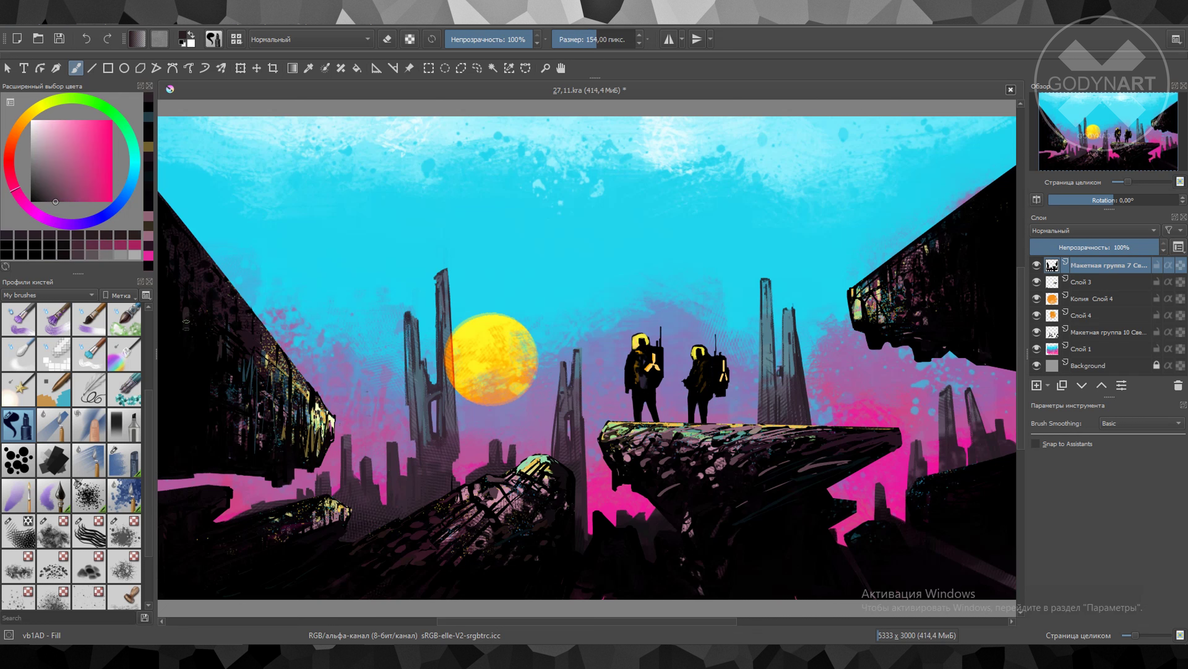
left_click(183, 317, "ctrl")
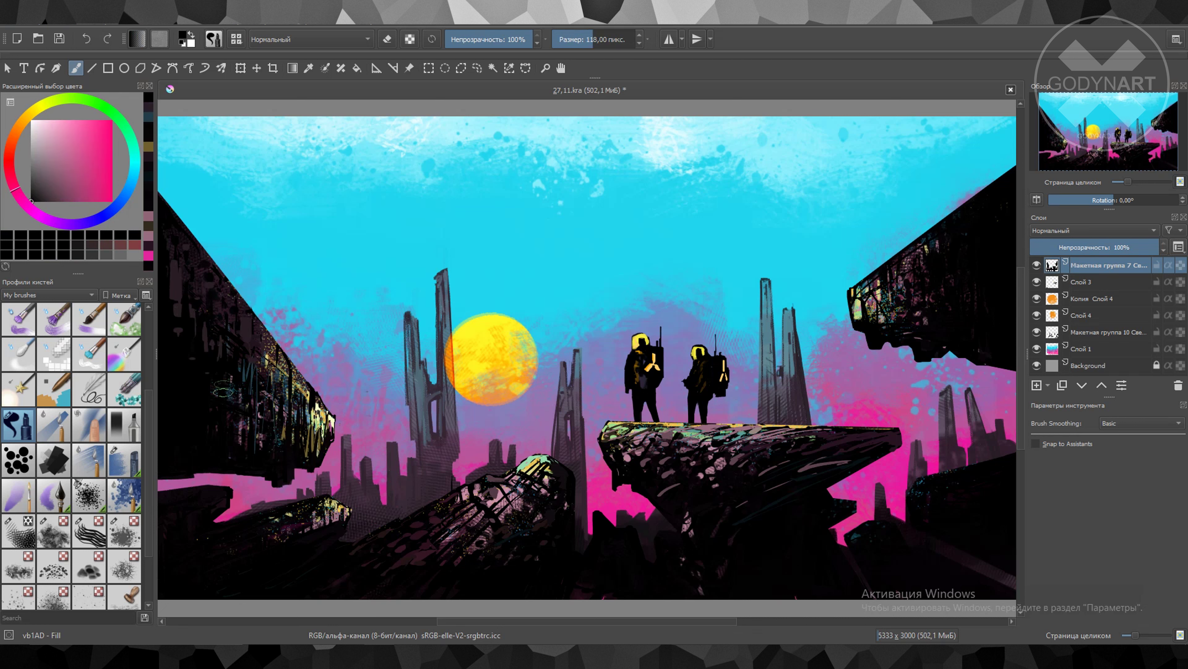
left_click_drag(255, 462, 295, 349)
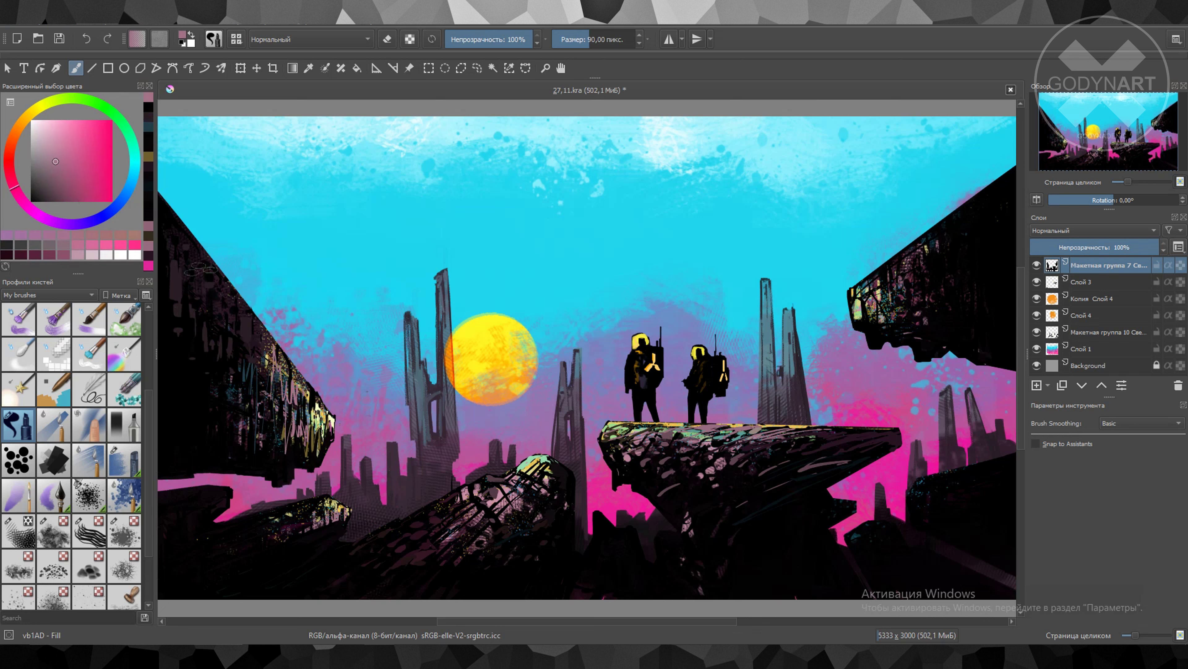
Sample yellow, orange and near-black dark red tones for the rock texture
left_click(318, 410, "ctrl")
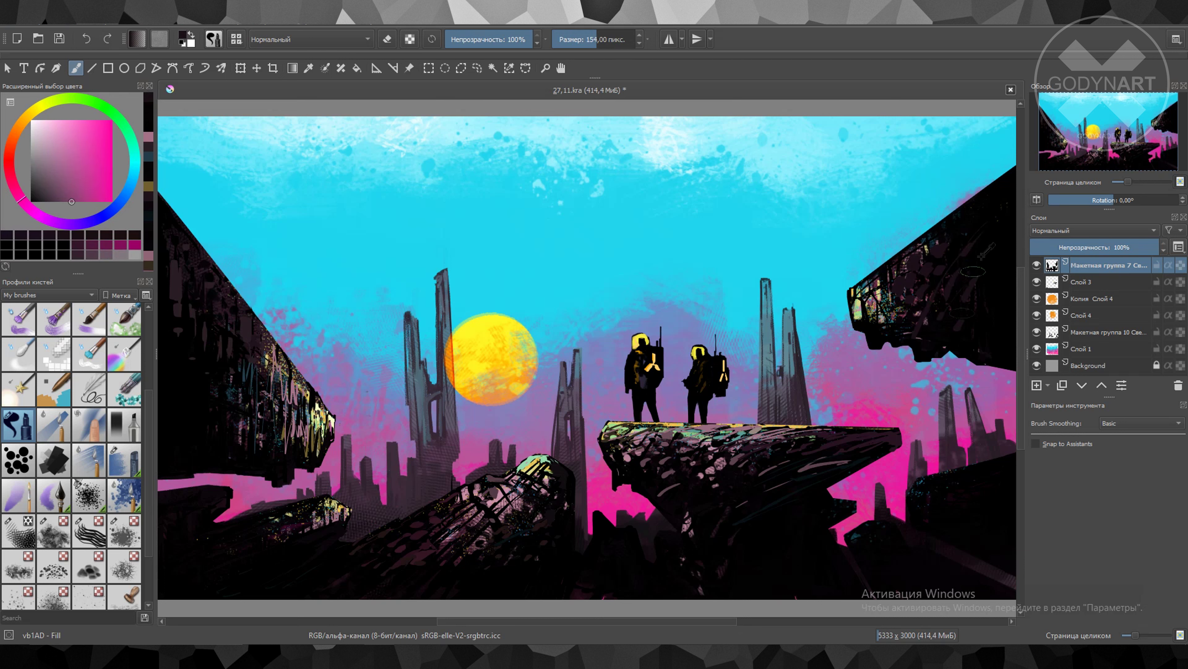
left_click(886, 333, "ctrl")
key("e")
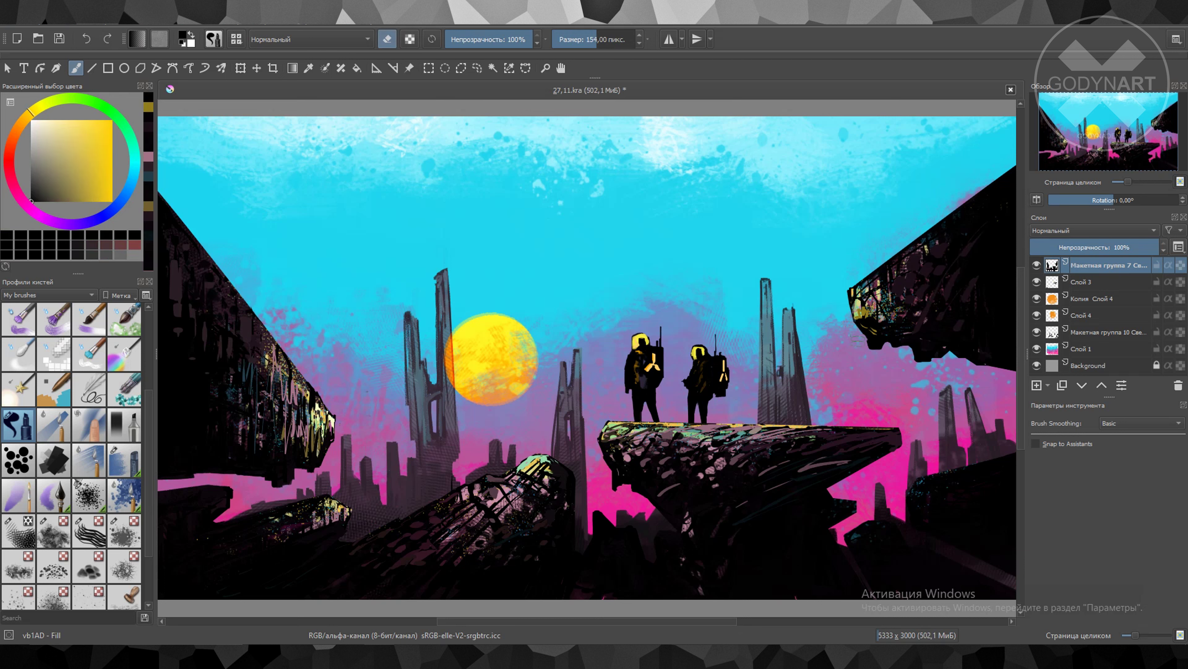
key("e")
left_click(851, 292, "ctrl")
left_click(982, 266, "ctrl")
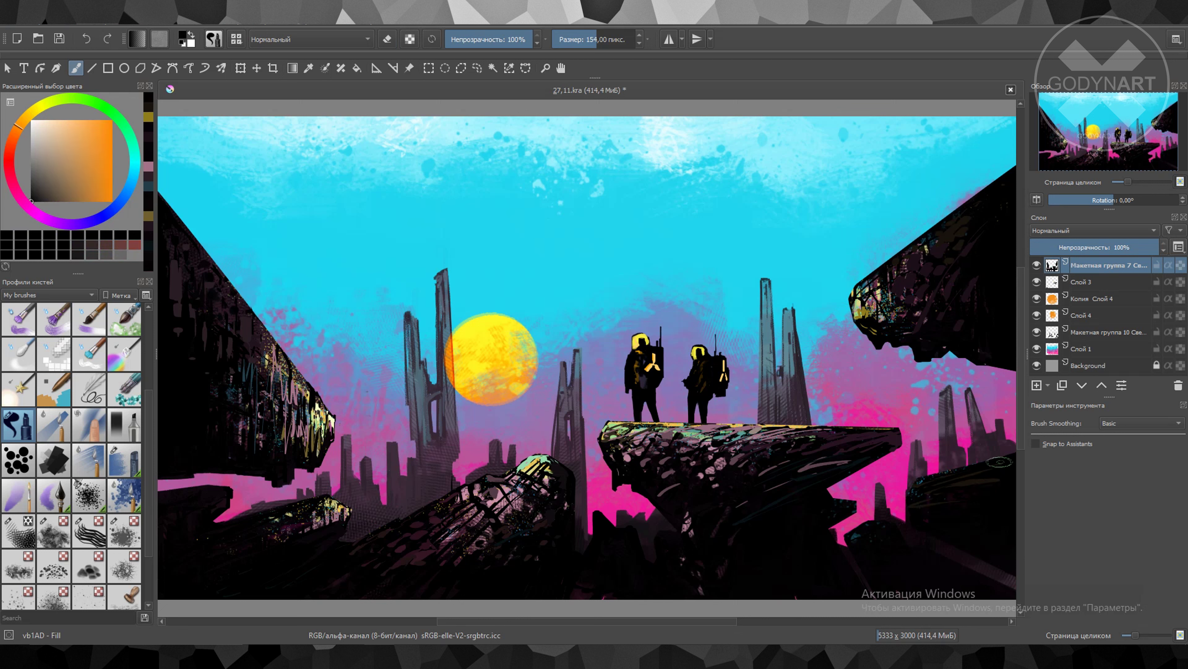
key("e")
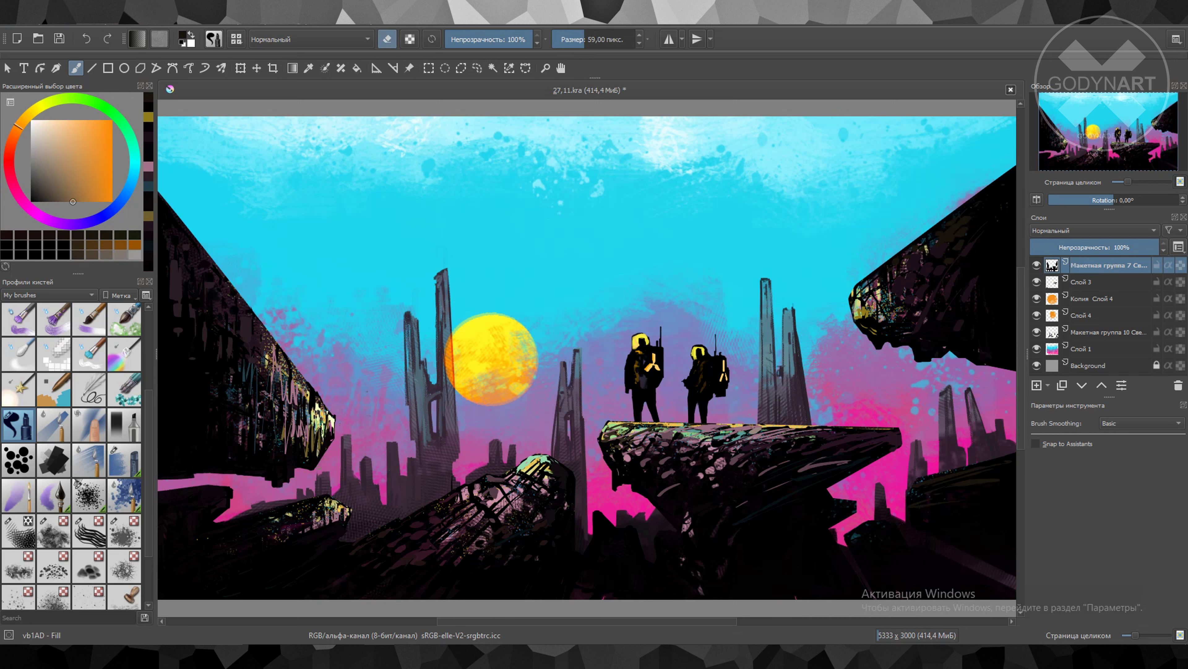
key("e")
left_click(762, 464, "ctrl")
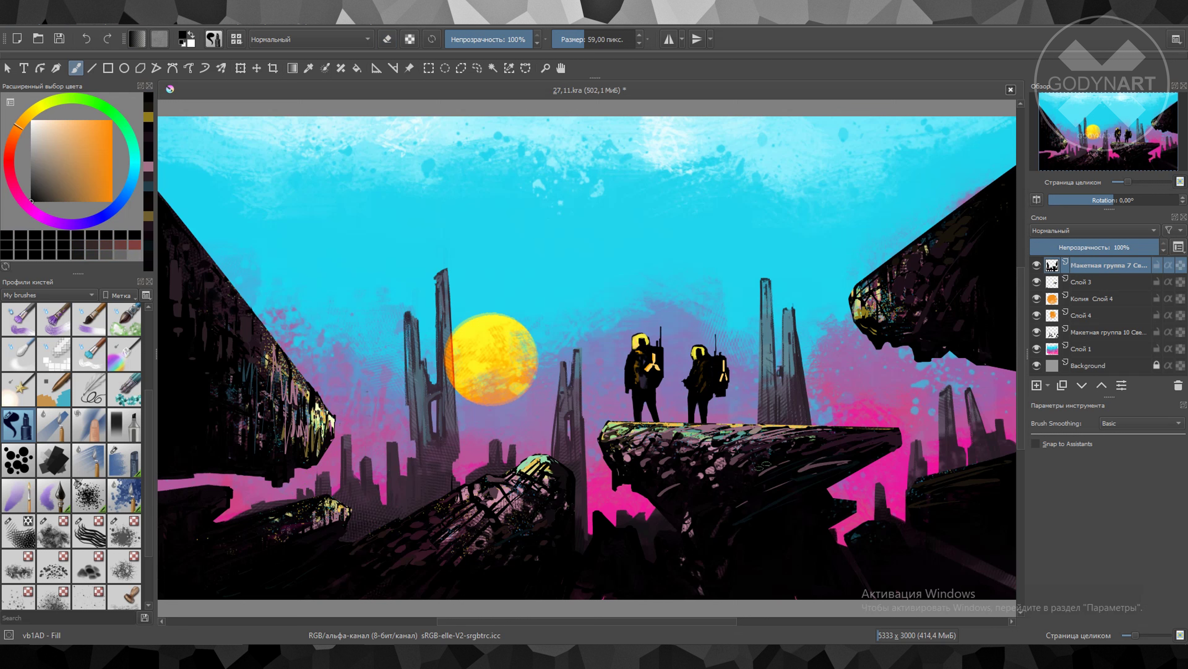
Move to Слой 3, shrink the brush, and sample purple, yellow and near-black
key("Page_Down")
left_click(698, 416, "ctrl")
key("bracketleft")
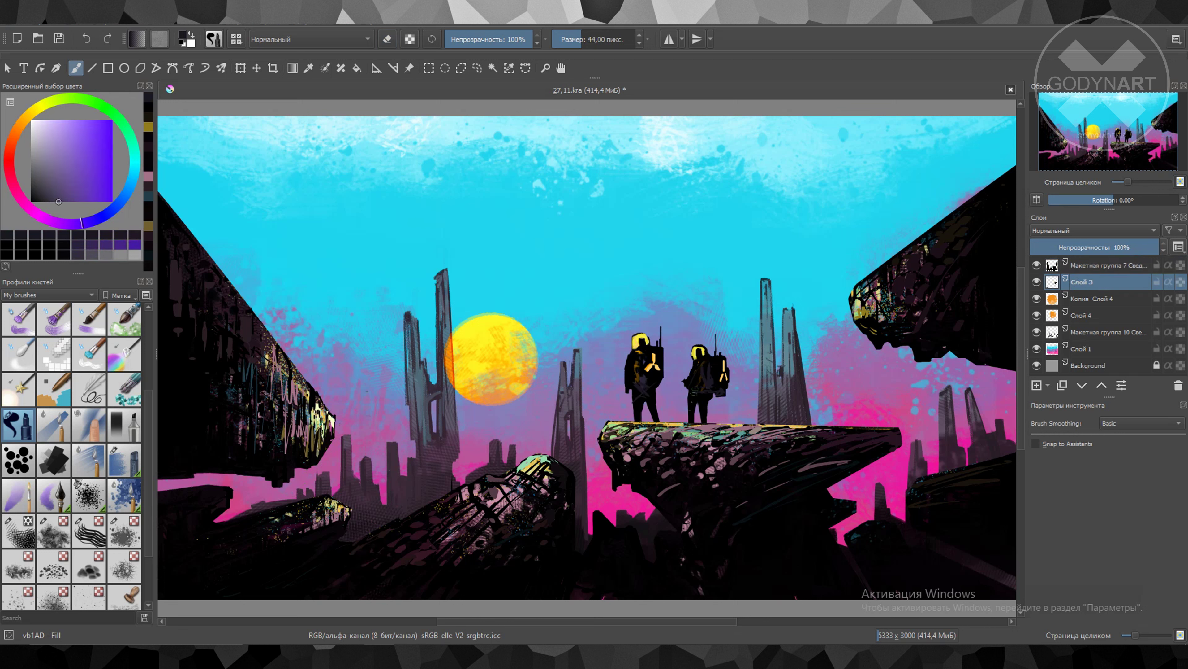
left_click(696, 383, "ctrl")
key("bracketleft")
left_click(698, 351, "ctrl")
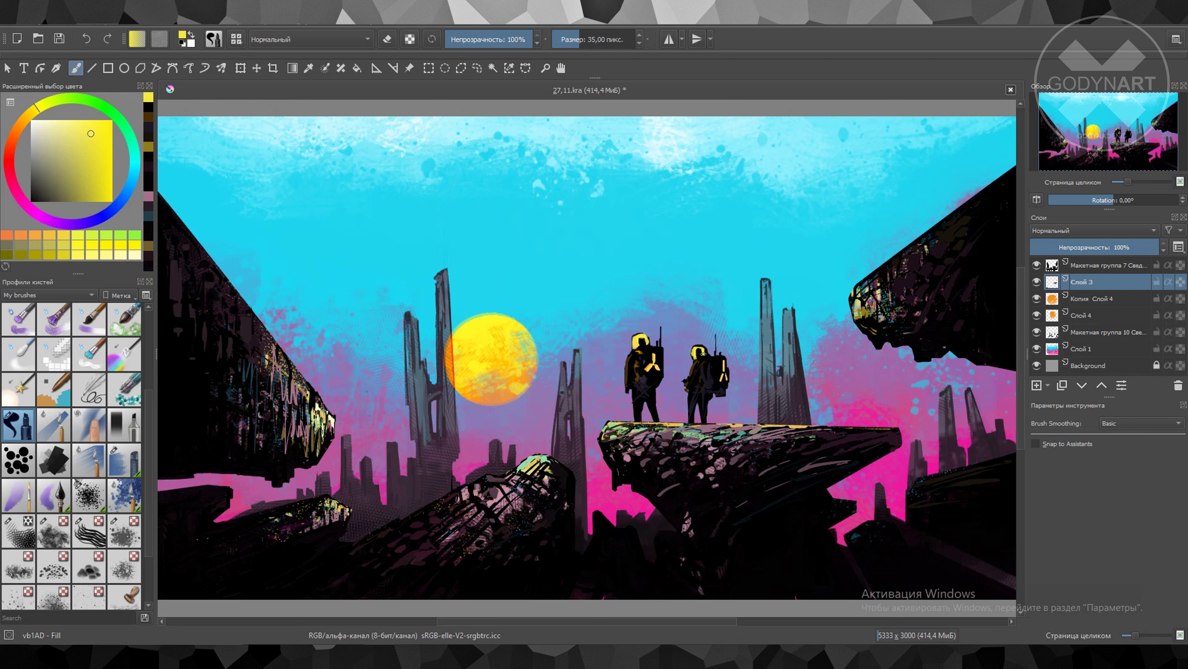
key("bracketleft")
left_click(751, 394, "ctrl")
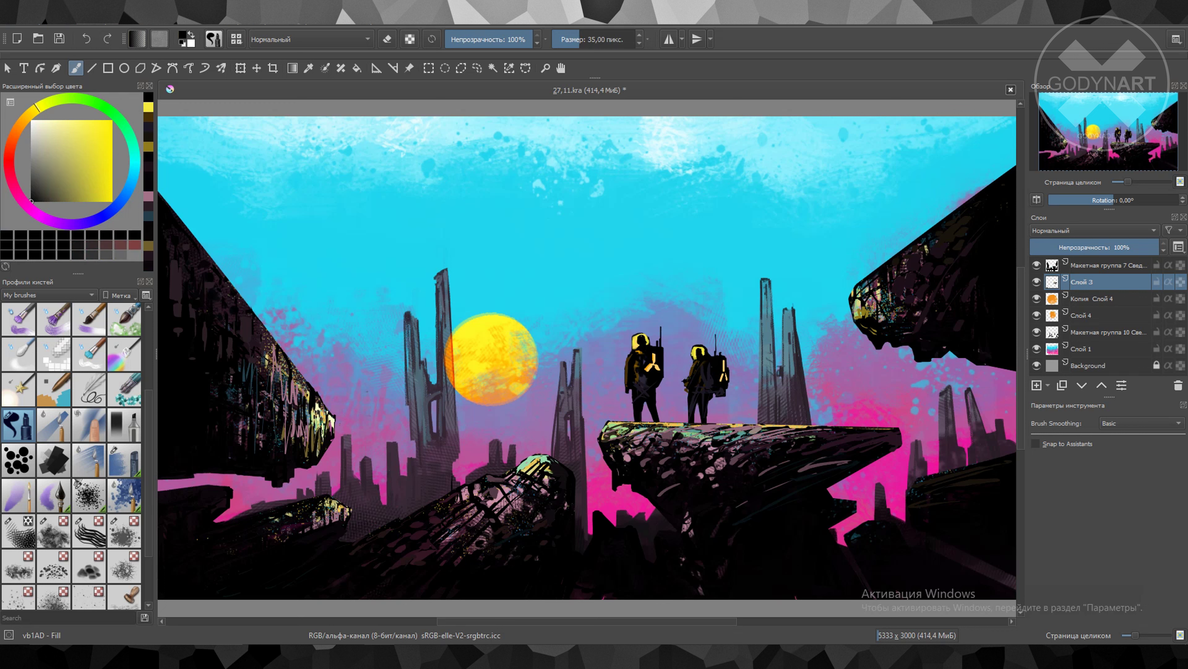
Save the painting and add a new empty layer on top
key("bracketright")
key("ctrl+s")
key("bracketright")
key("bracketright")
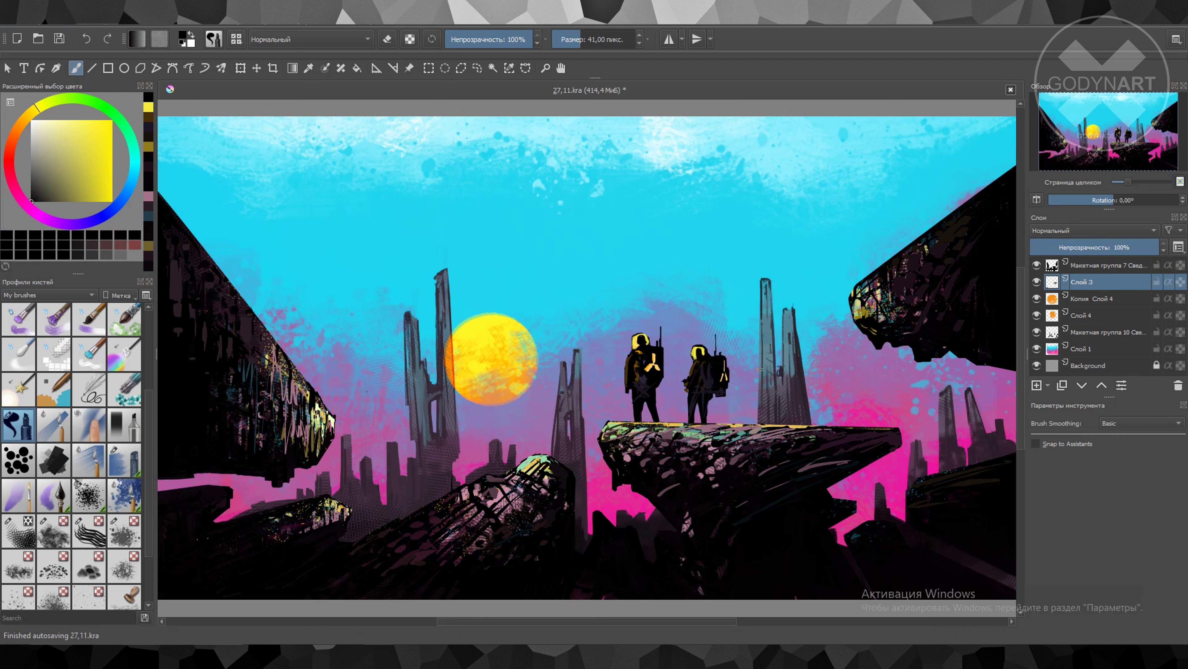
key("Insert")
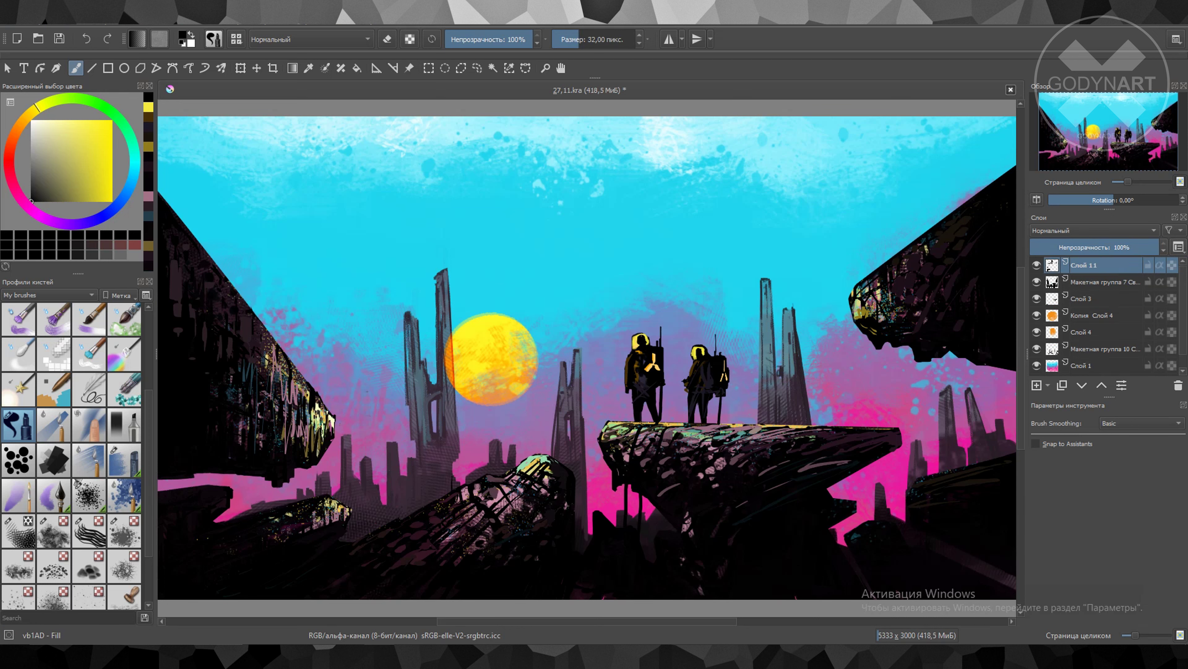
Clip the new layer, paint thin cyan streaks down the ledge, and merge the group
key("ctrl+shift+g")
left_click(820, 343, "ctrl")
left_click_drag(637, 479, 627, 589)
key("e")
key("e")
left_click_drag(636, 459, 660, 407)
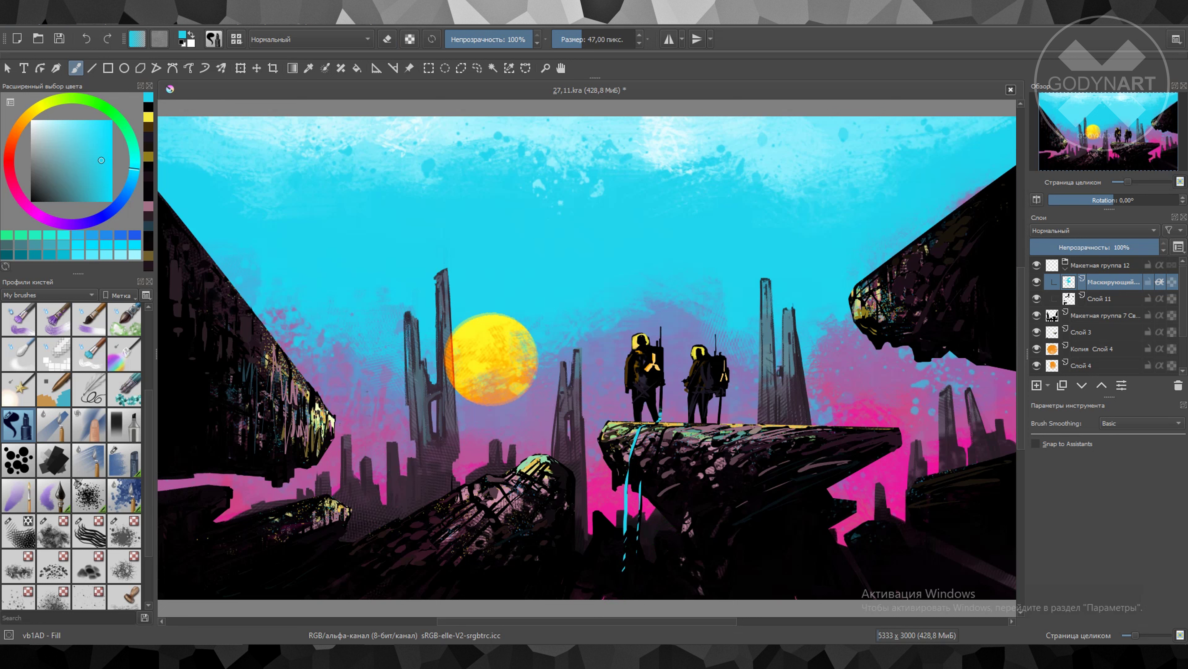
key("e")
key("ctrl+e")
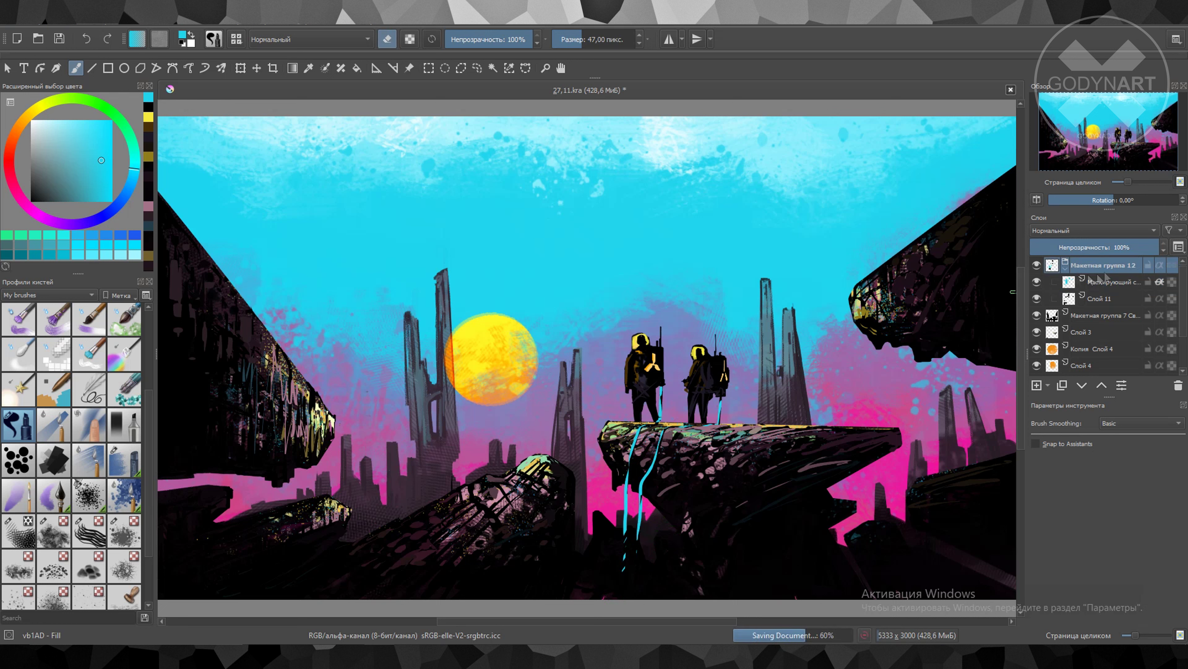
key("e")
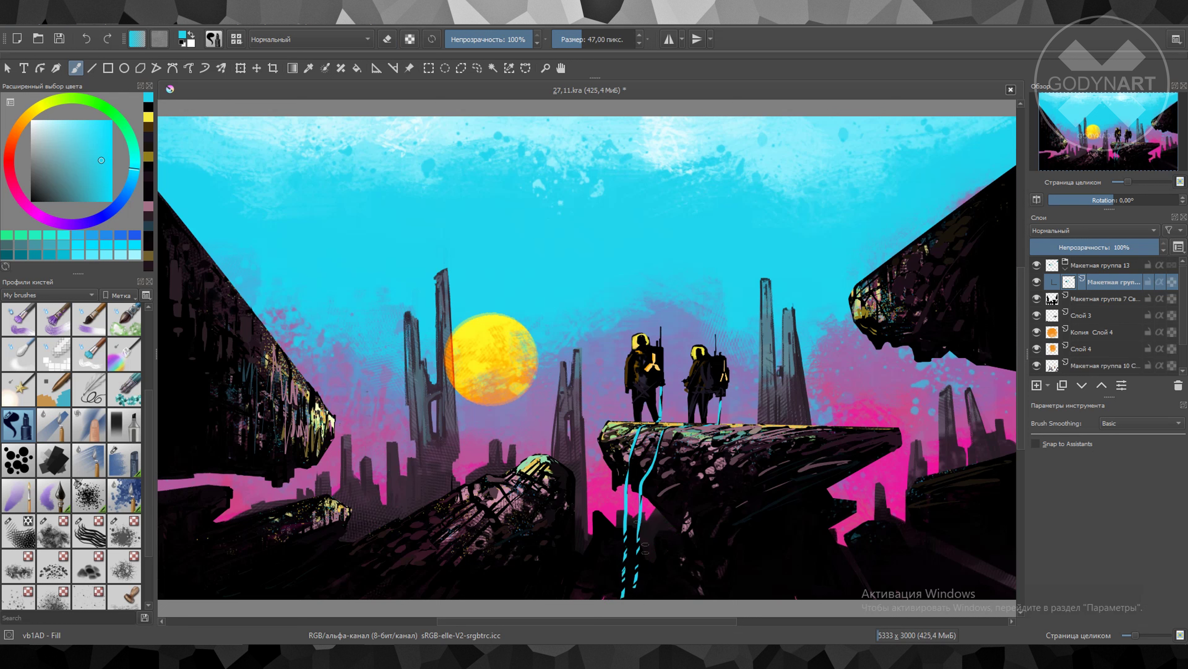
key("d")
Select the Макетная группа 10 rock layer with a smaller Charcoal Rock Soft brush
key("Page_Down")
key("Page_Down")
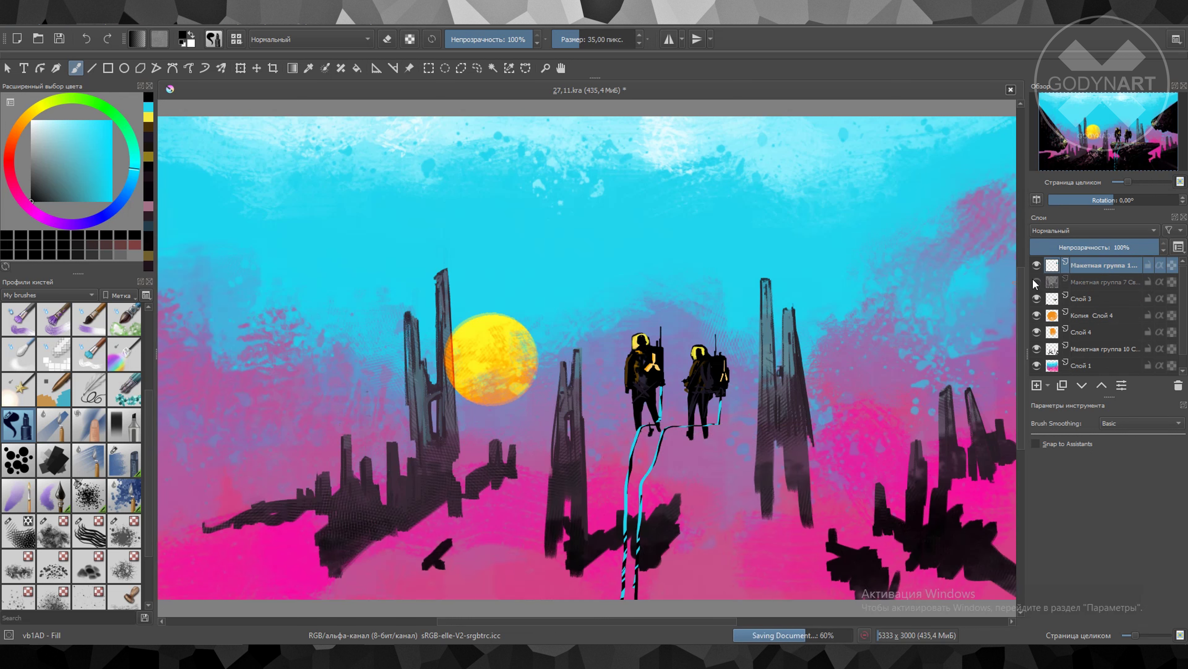
key("bracketleft")
key("d")
key("bracketleft")
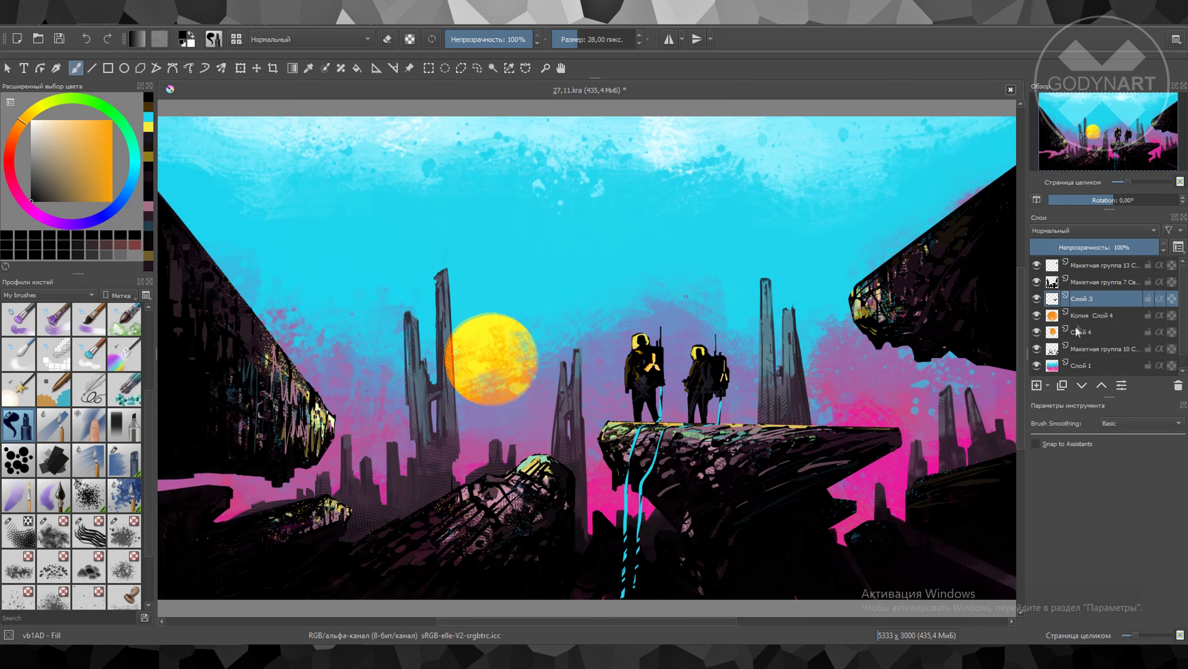
left_click(1091, 348)
scroll(54, 421, "up", 4)
left_click(54, 391)
Sample dark tones and darken the left edge of the spire
left_click(461, 473, "ctrl")
key("bracketleft")
key("bracketleft")
key("e")
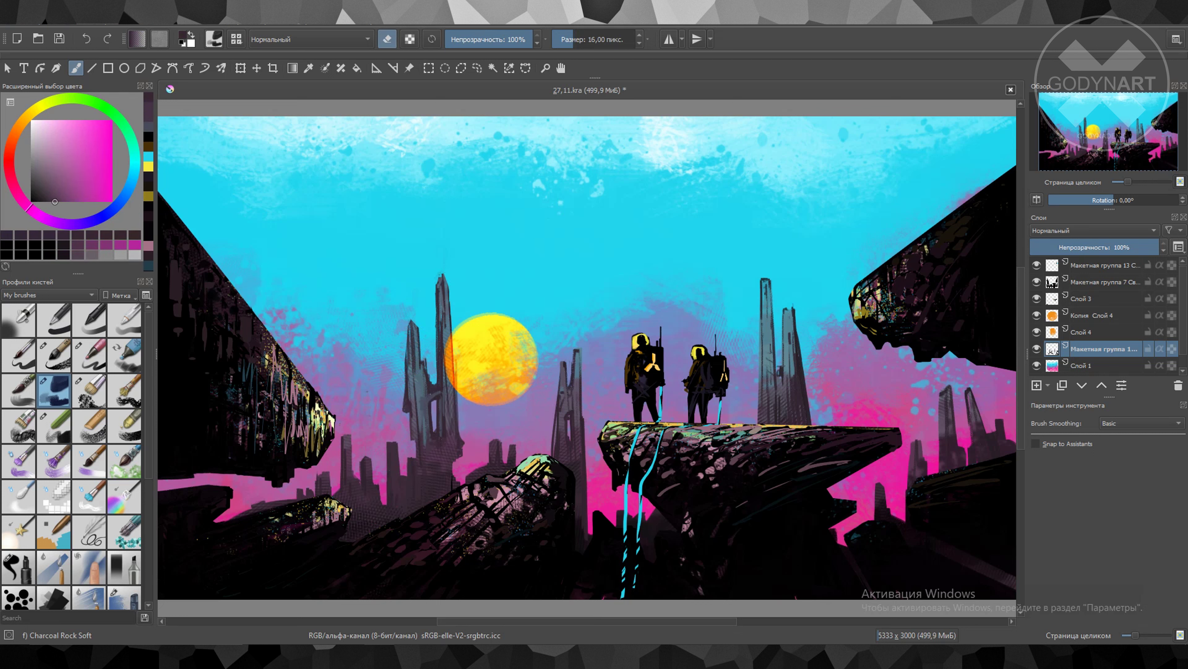
key("e")
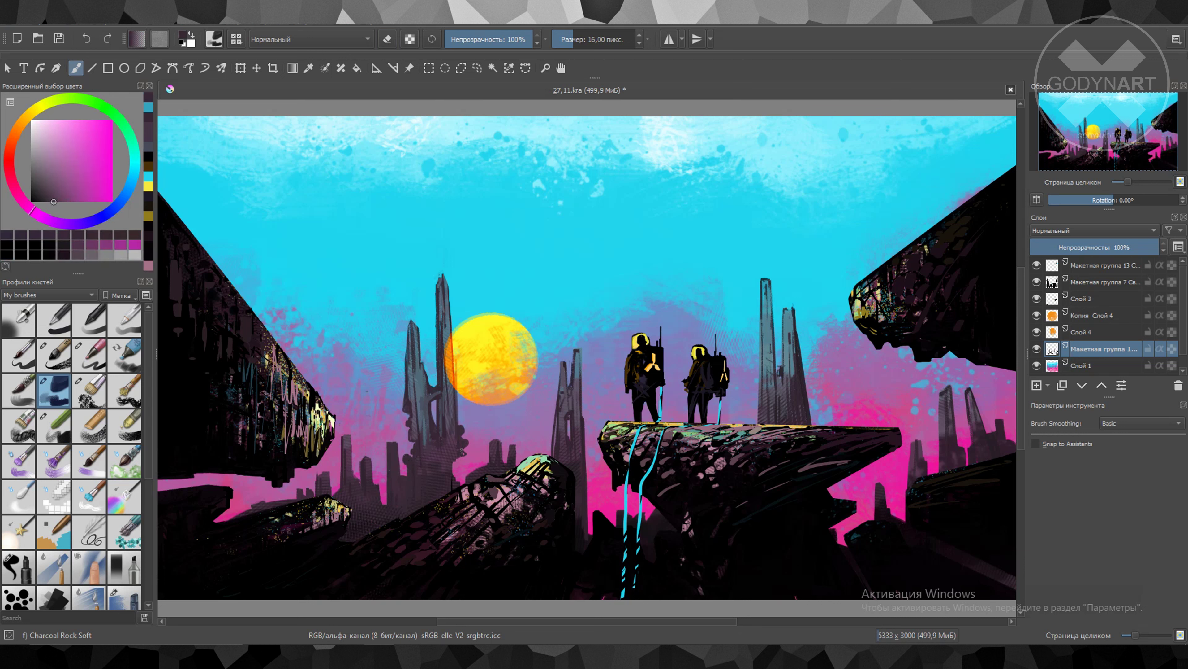
key("e")
left_click(452, 483, "ctrl")
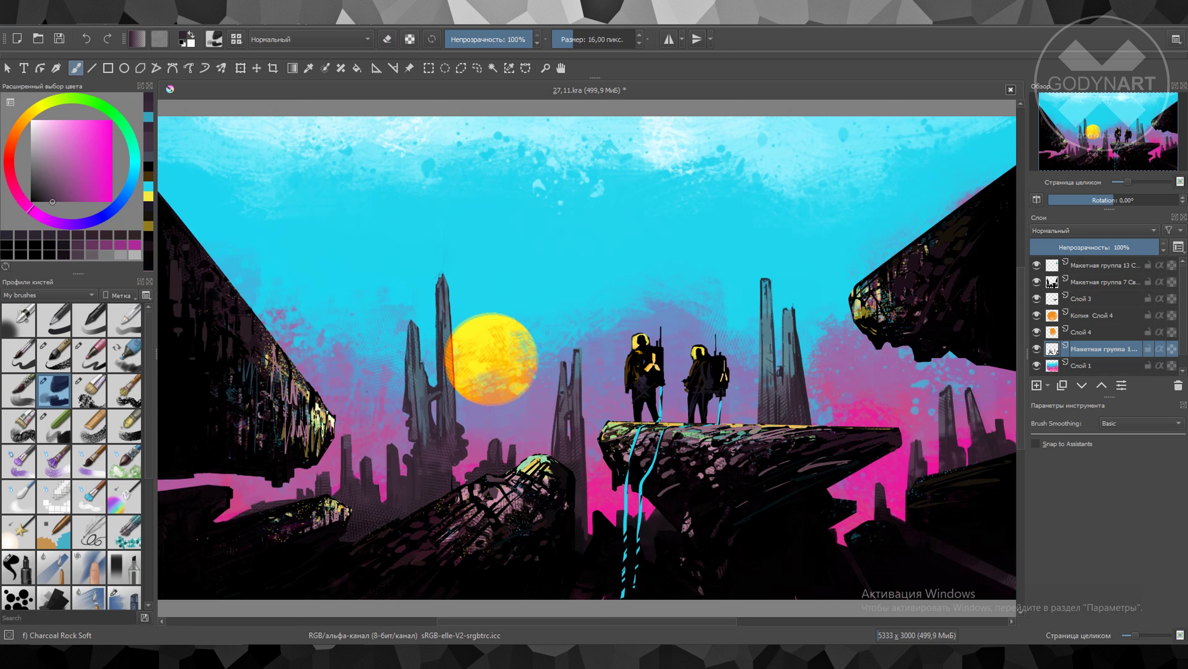
left_click(612, 396, "ctrl")
left_click_drag(556, 374, 557, 447)
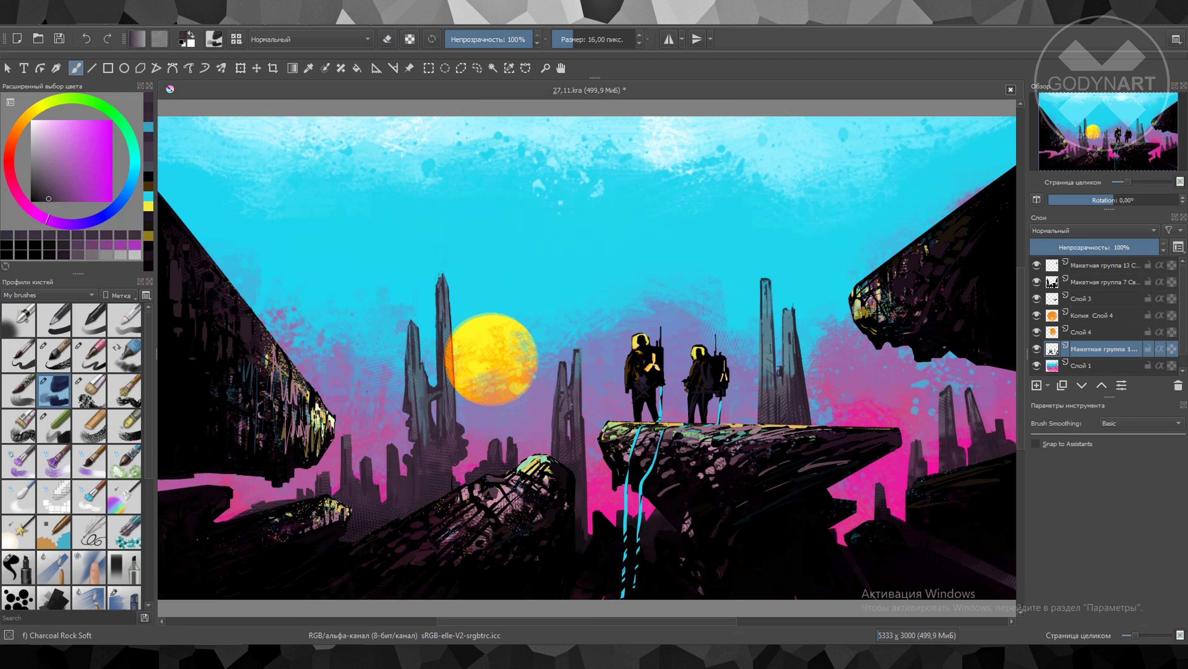
Darken the right spire's edge with two dark strokes, then add a new empty layer
key("bracketleft")
left_click(464, 488, "ctrl")
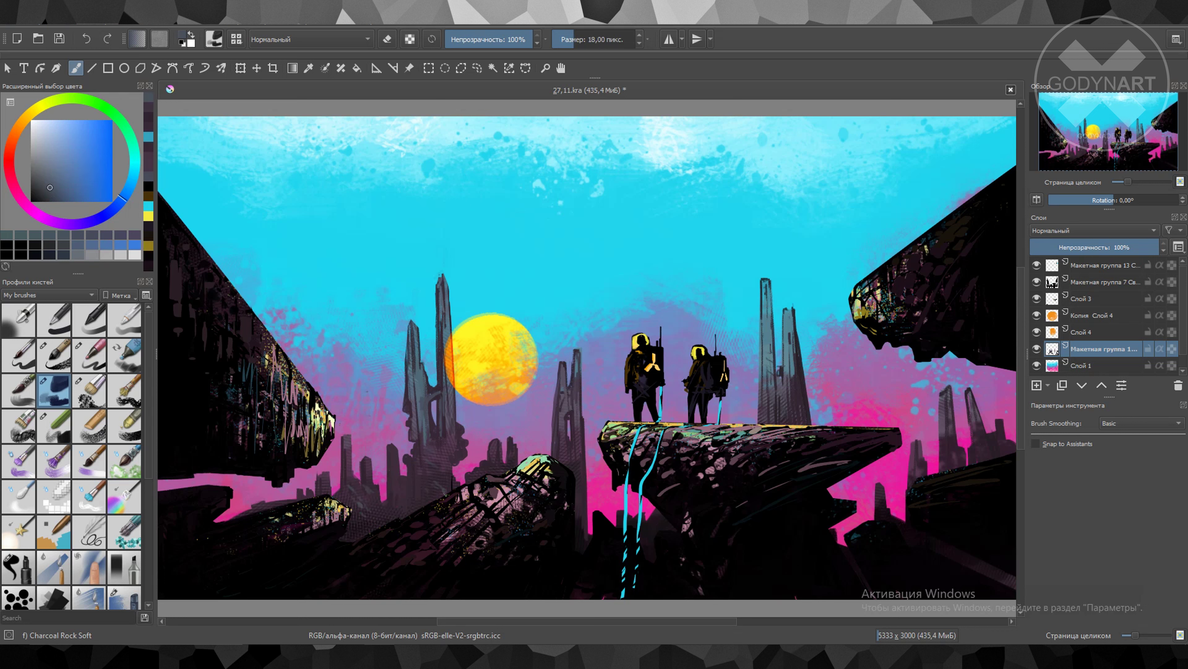
left_click(791, 347, "ctrl")
key("e")
key("e")
key("e")
key("e")
left_click_drag(769, 281, 781, 377)
key("e")
left_click_drag(797, 331, 806, 388)
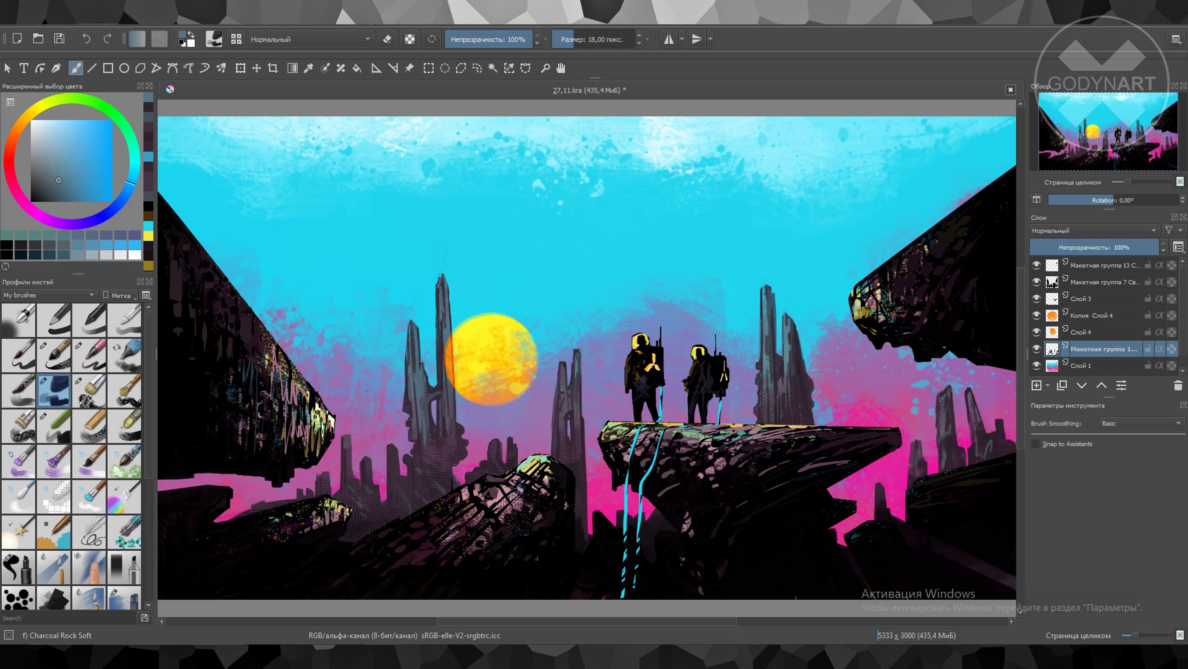
key("Insert")
left_click(968, 510, "ctrl")
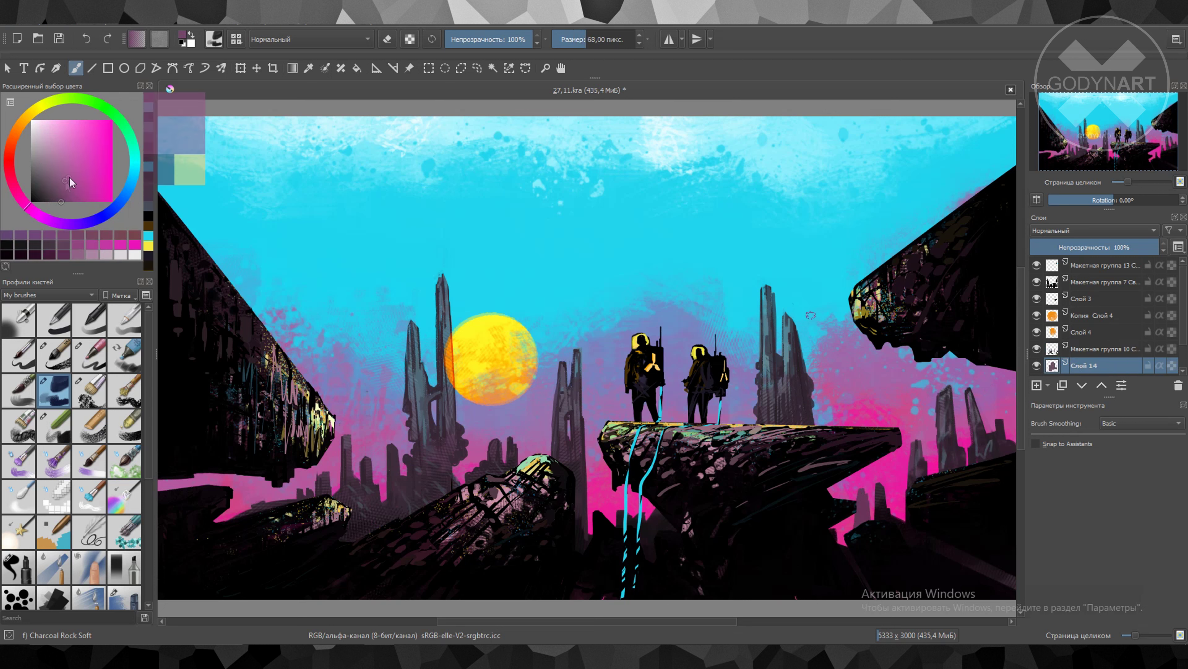
Paint broad dark shading strokes on Слой 14 and save the painting
left_click(849, 524, "ctrl")
left_click_drag(590, 469, 618, 516)
key("bracketright")
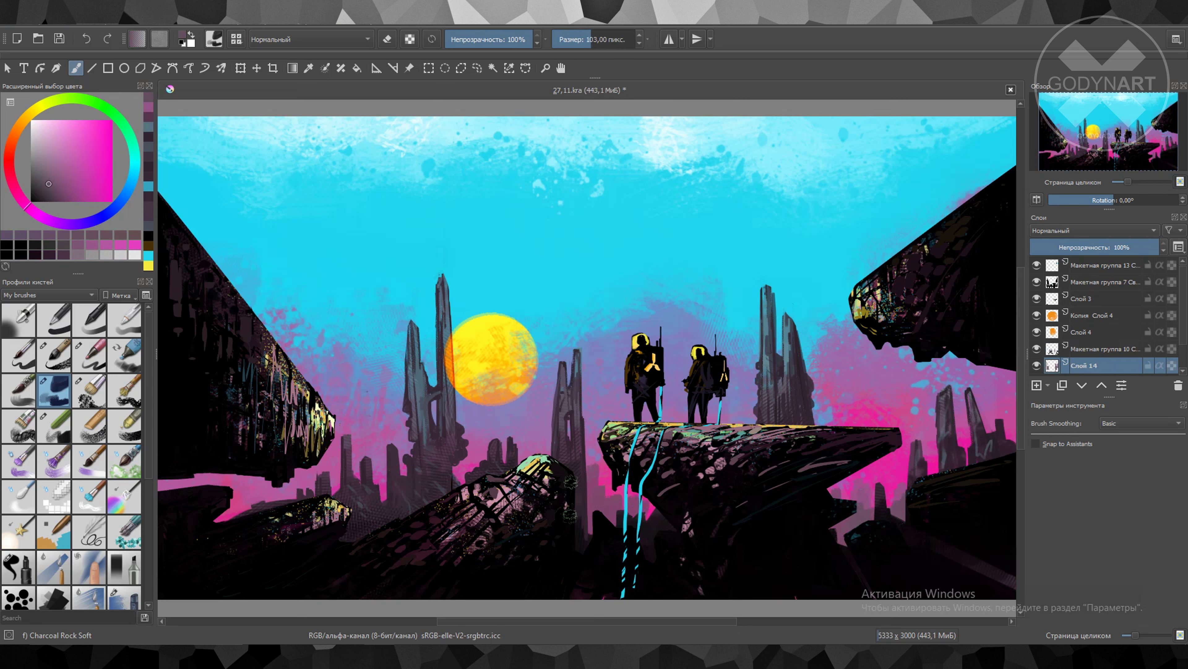
left_click_drag(548, 421, 614, 507)
key("bracketleft")
key("bracketleft")
key("bracketleft")
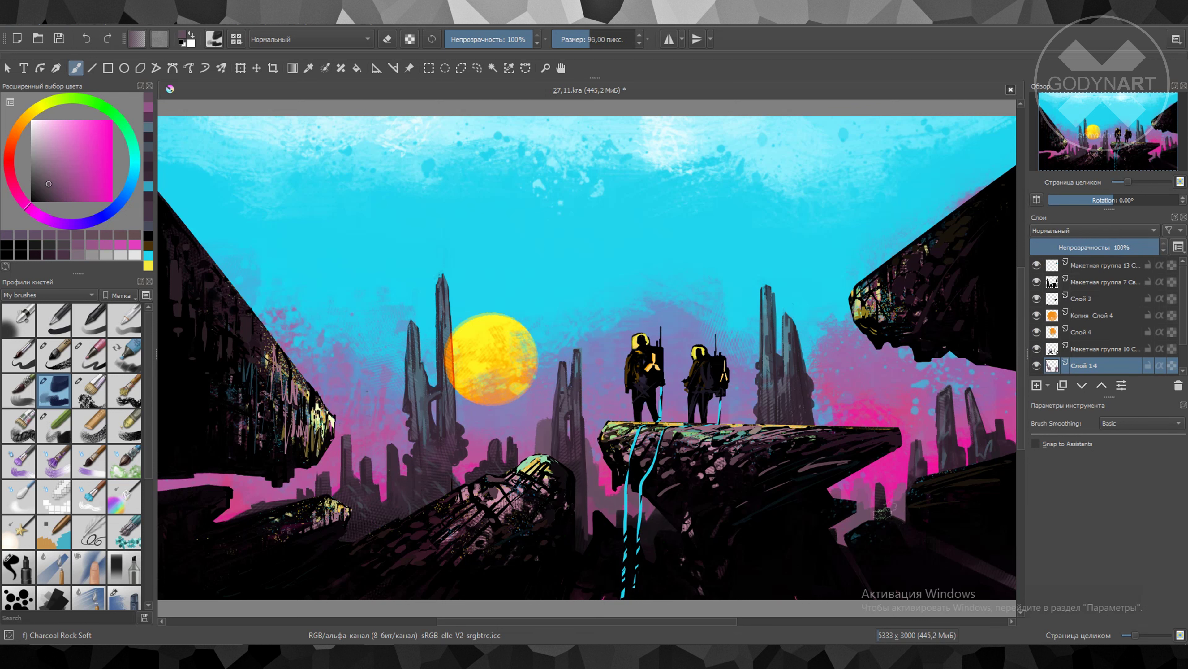
key("e")
key("e")
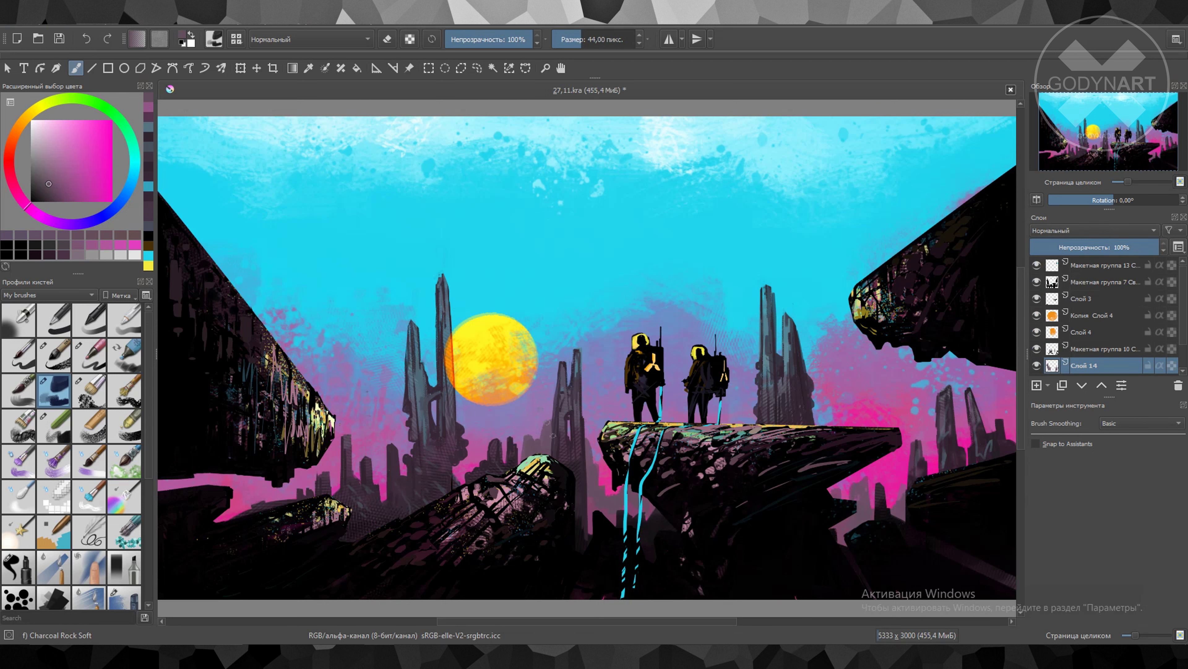
key("e")
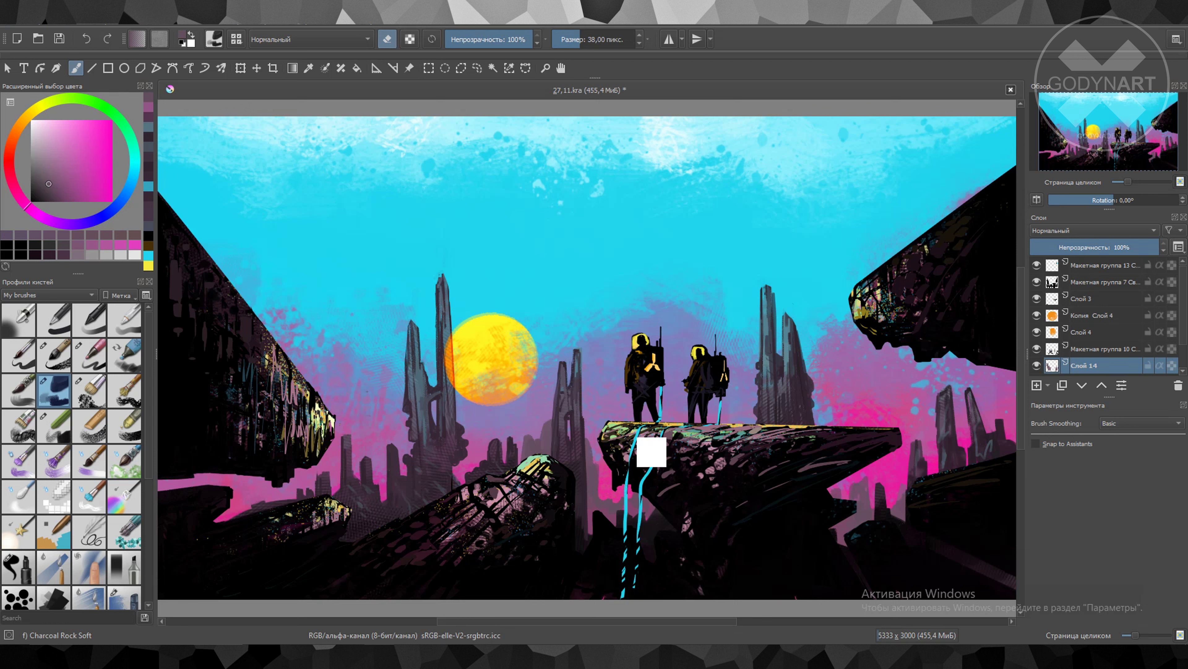
key("ctrl+s")
Try the Texture Random Particles brush and sample the sky cyan from Слой 1
left_click(1078, 318)
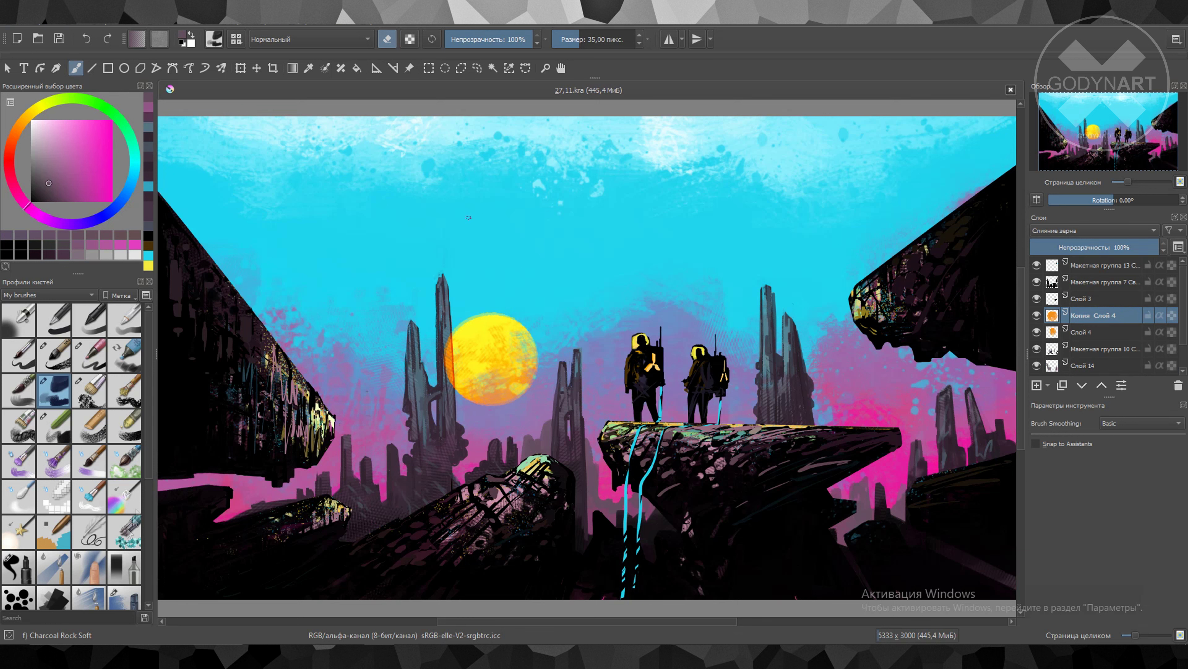
key("slash")
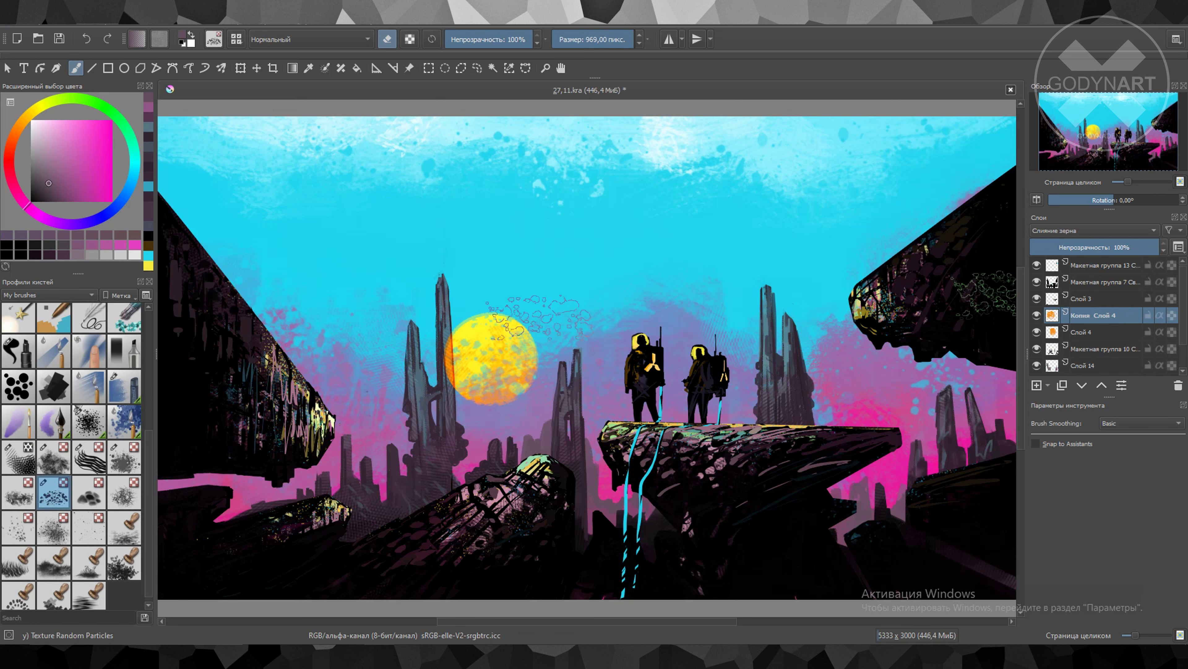
key("ctrl+s")
left_click(938, 253, "ctrl")
left_click(766, 164, "ctrl")
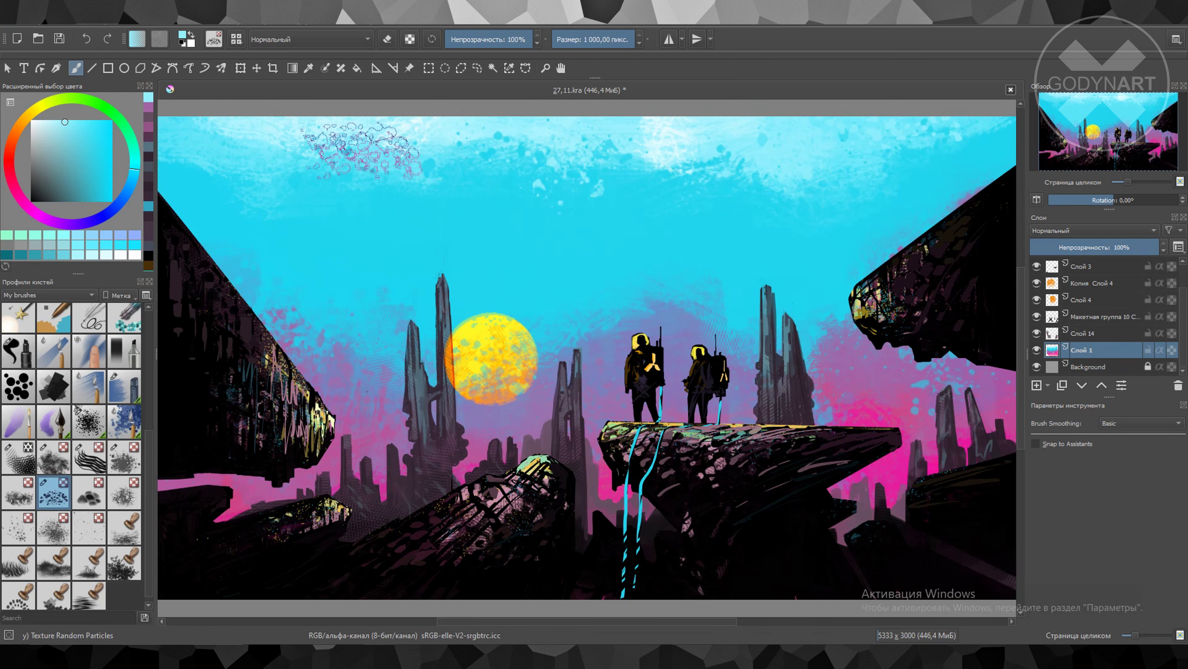
key("Page_Up")
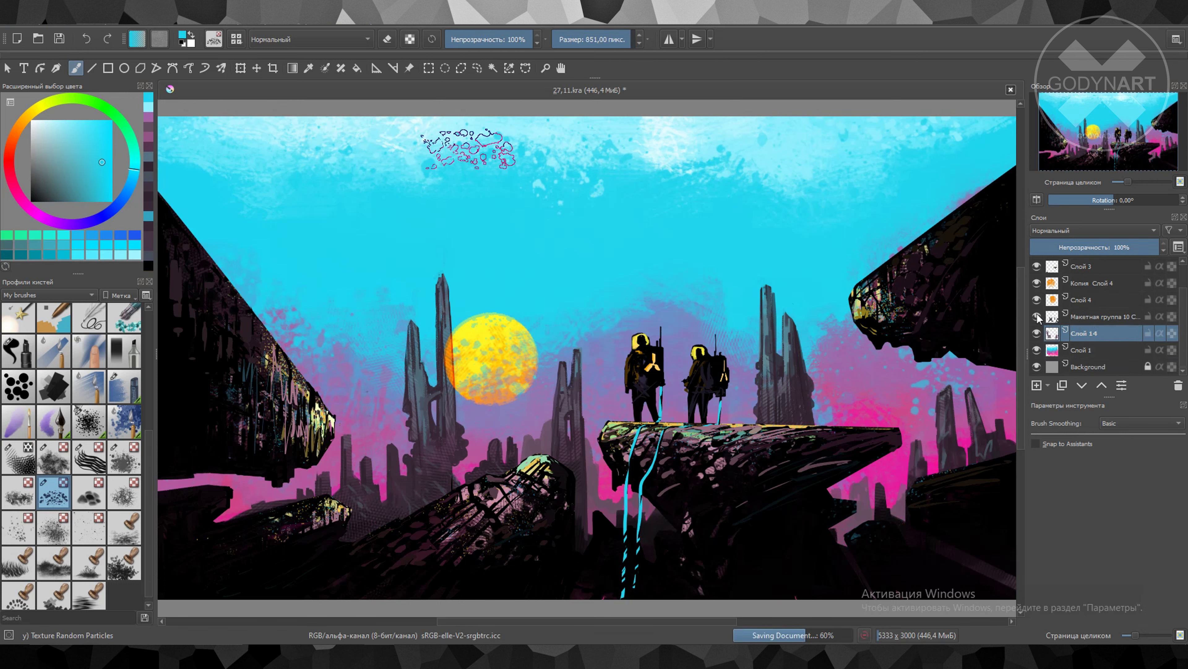
key("Page_Up")
key("slash")
On Макетная группа 10, sample dark blue tones and dab a debris dot near the spire
left_click(463, 511, "ctrl")
key("e")
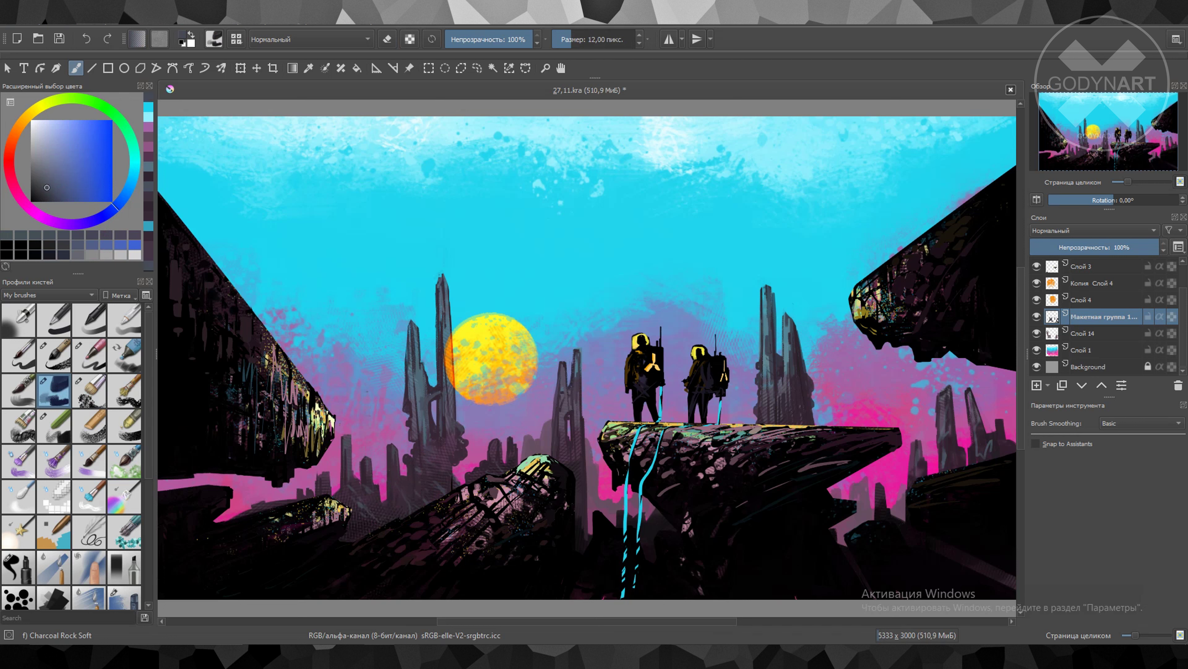
left_click(417, 407, "ctrl")
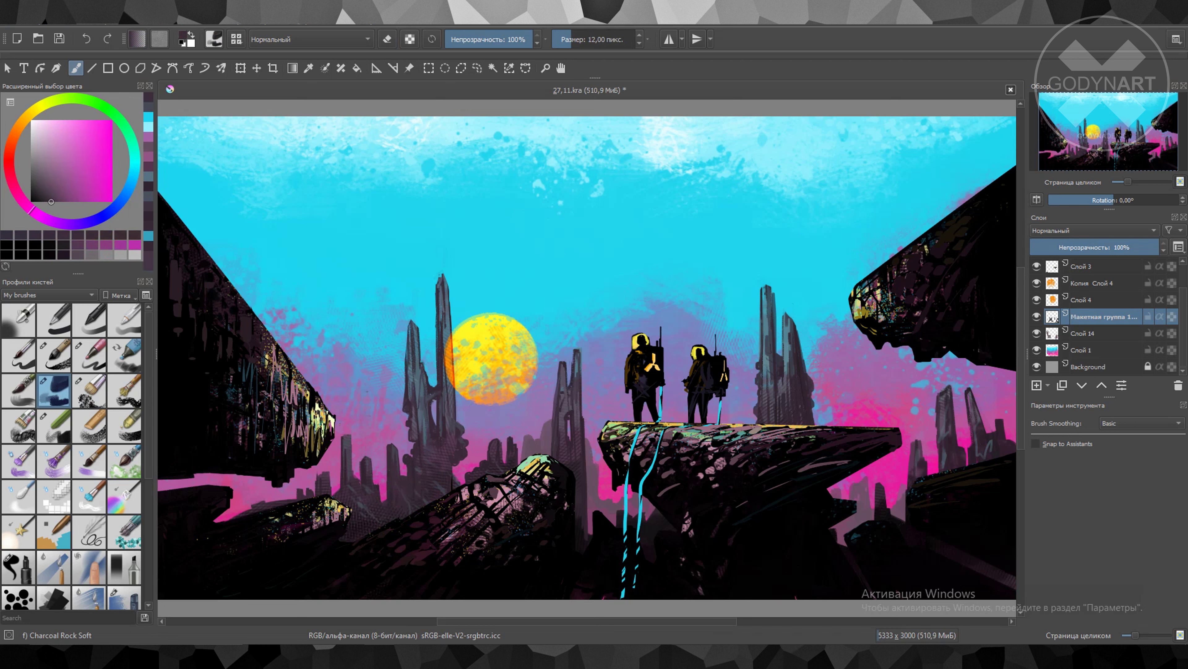
key("e")
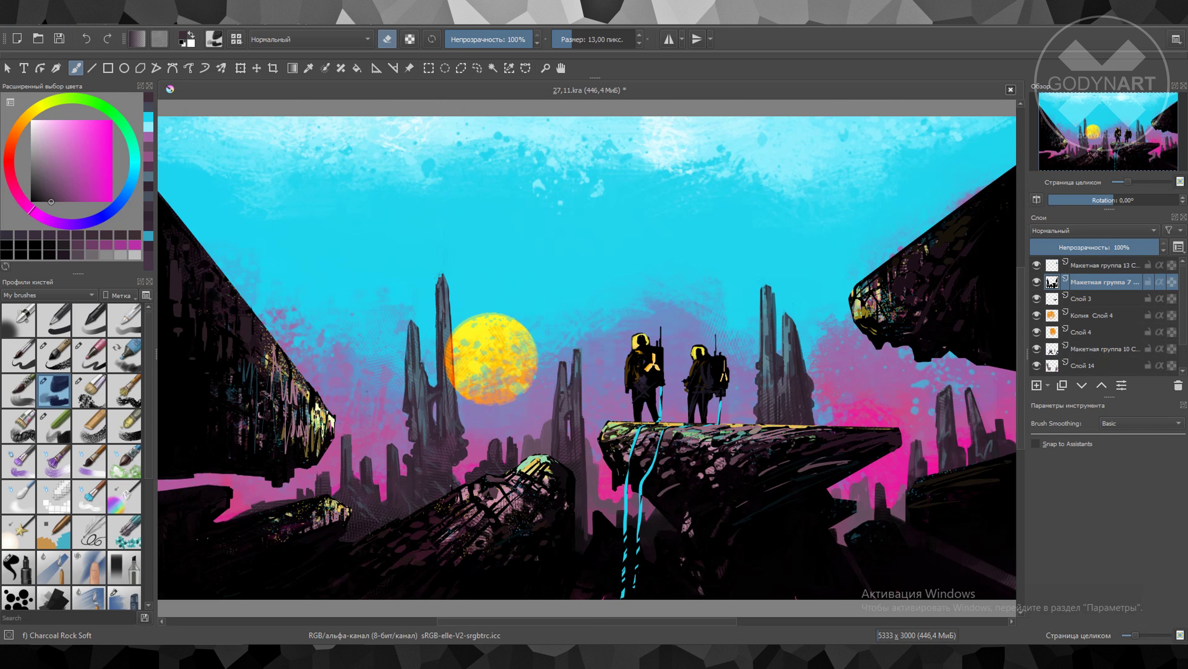
left_click(1095, 349)
key("e")
left_click(467, 332, "ctrl")
left_click(439, 257)
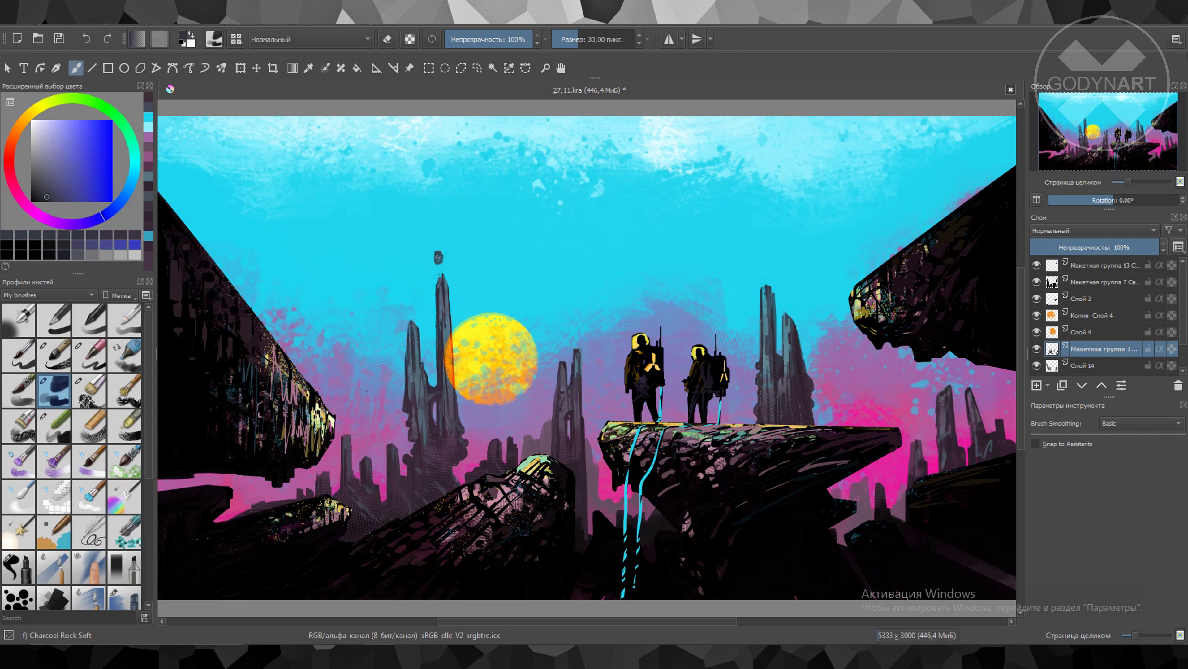
Dab dark debris dots and paint two floating rock shards in the sky right of the figures
left_click(406, 301)
left_click(444, 233)
left_click_drag(733, 257, 736, 296)
key("]")
left_click_drag(795, 219, 802, 255)
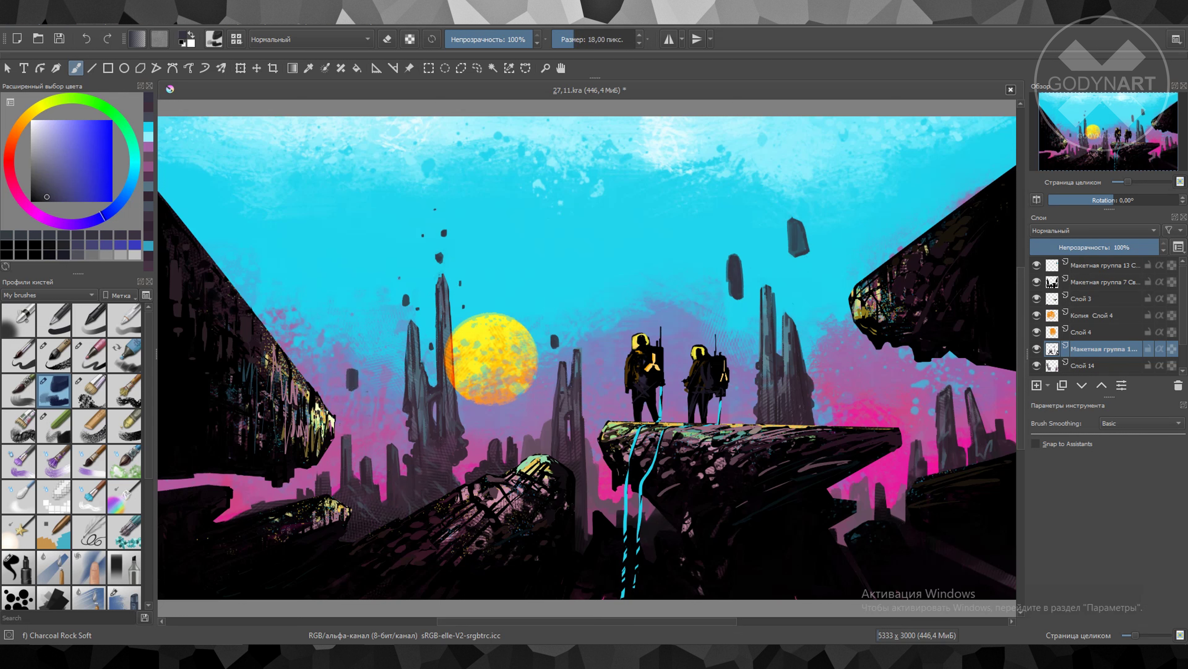
Sample yellow from the sun for small glints, then swap back to dark blue
left_click(533, 365, "ctrl")
key("[")
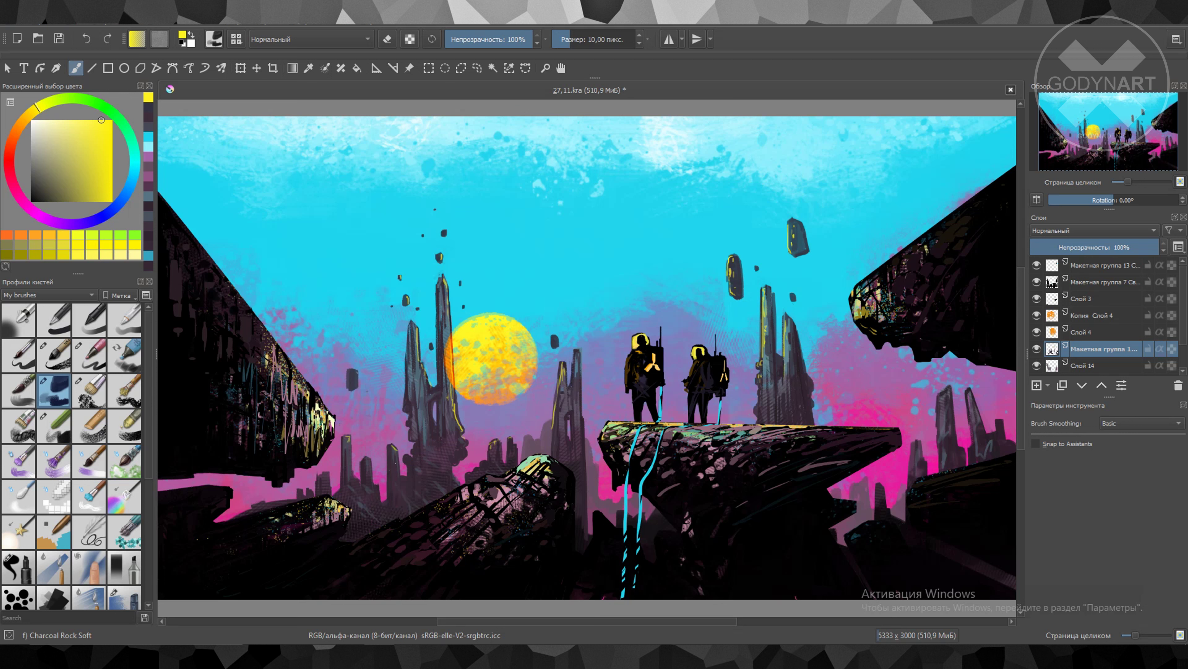
key("x")
key("]")
key("]")
key("]")
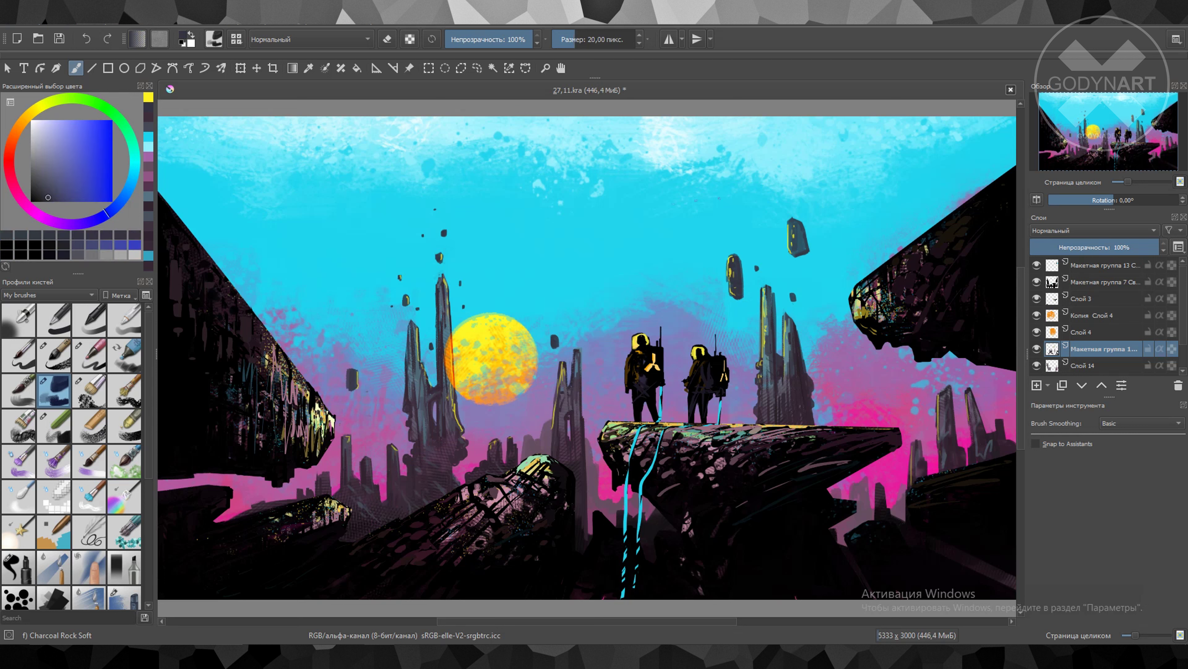
Select the Макетная группа 7 layer and choose the Texture Hair brush
left_click(1097, 281)
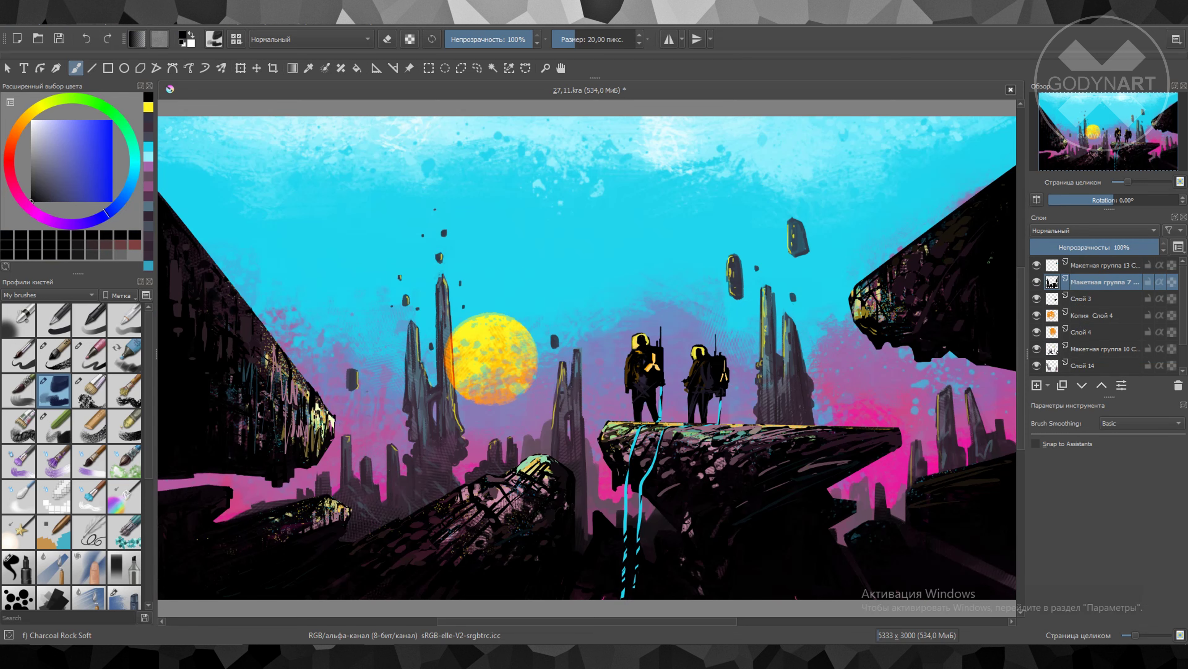
scroll(70, 454, "down", 2)
scroll(70, 454, "down", 3)
left_click(89, 450)
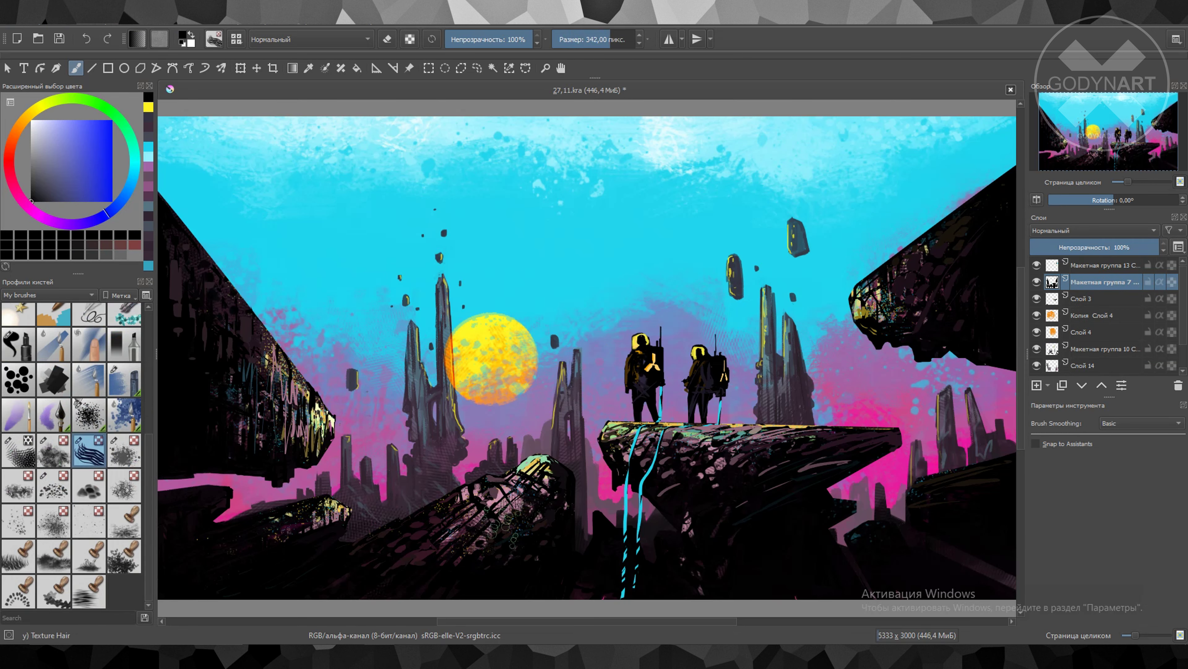
With the Chalk Details brush, paint dark red texture marks on the foreground rocks
scroll(19, 557, "up", 5)
left_click(18, 557)
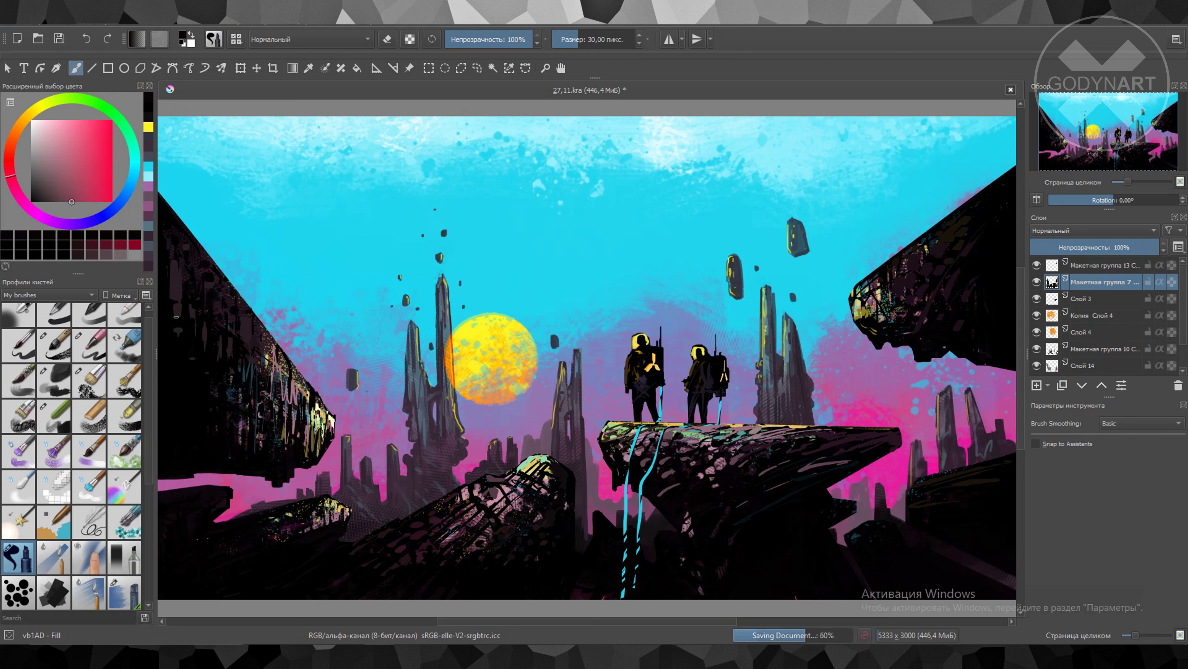
left_click(54, 416)
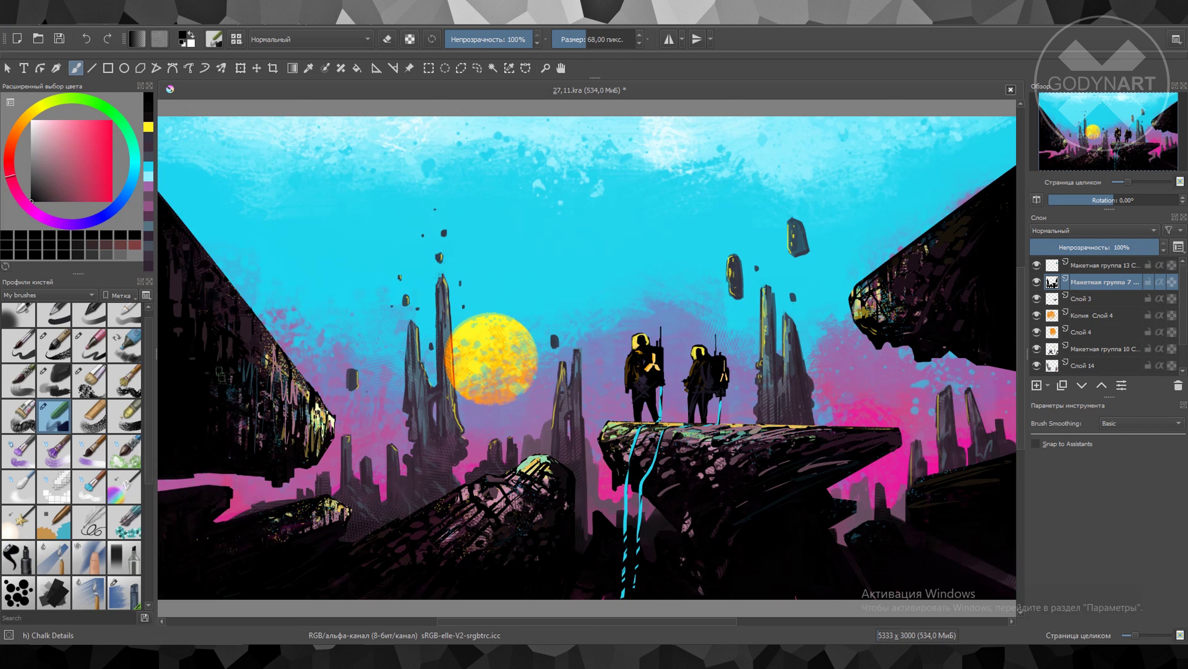
left_click(205, 429, "ctrl")
left_click_drag(306, 457, 313, 442)
key("bracketleft")
key("bracketleft")
left_click_drag(230, 356, 245, 328)
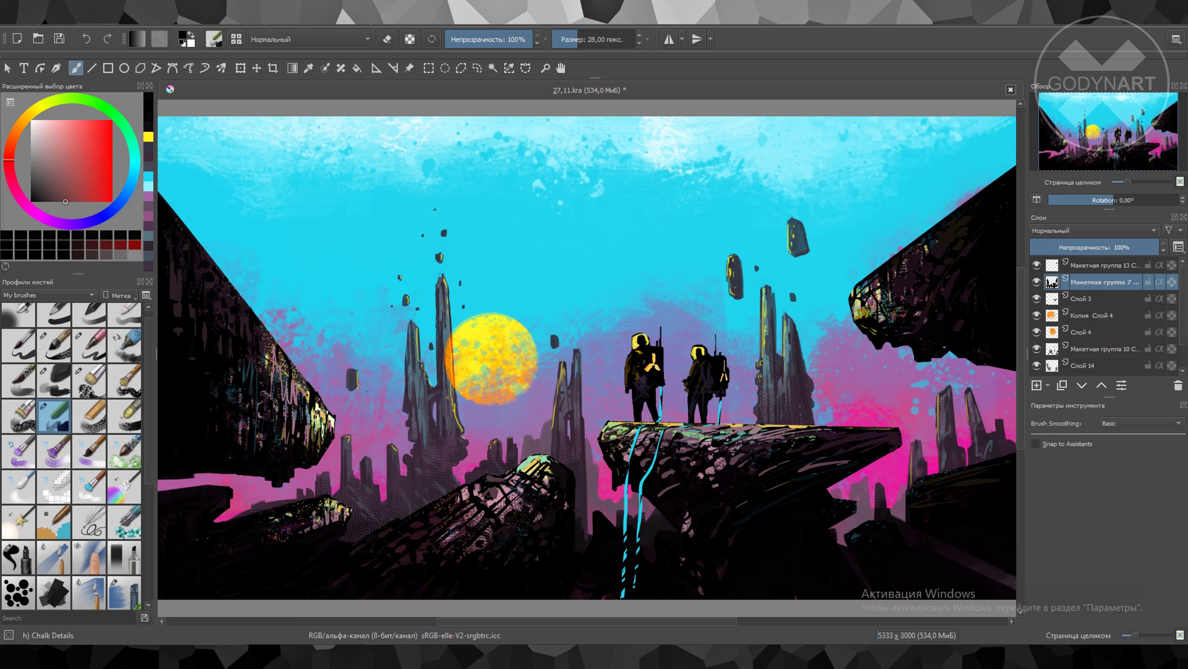
left_click_drag(316, 431, 323, 403)
key("bracketright")
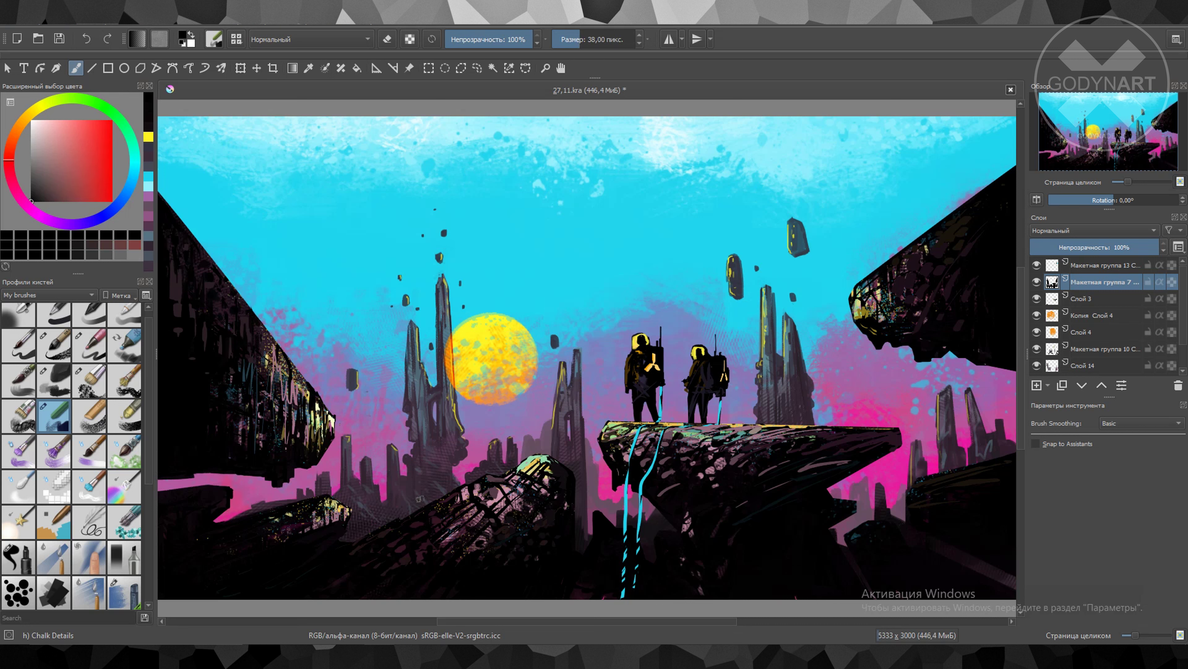
Add pink texture strokes to the lower rock and pick a darker pink
left_click(413, 534, "ctrl")
left_click_drag(468, 520, 507, 480)
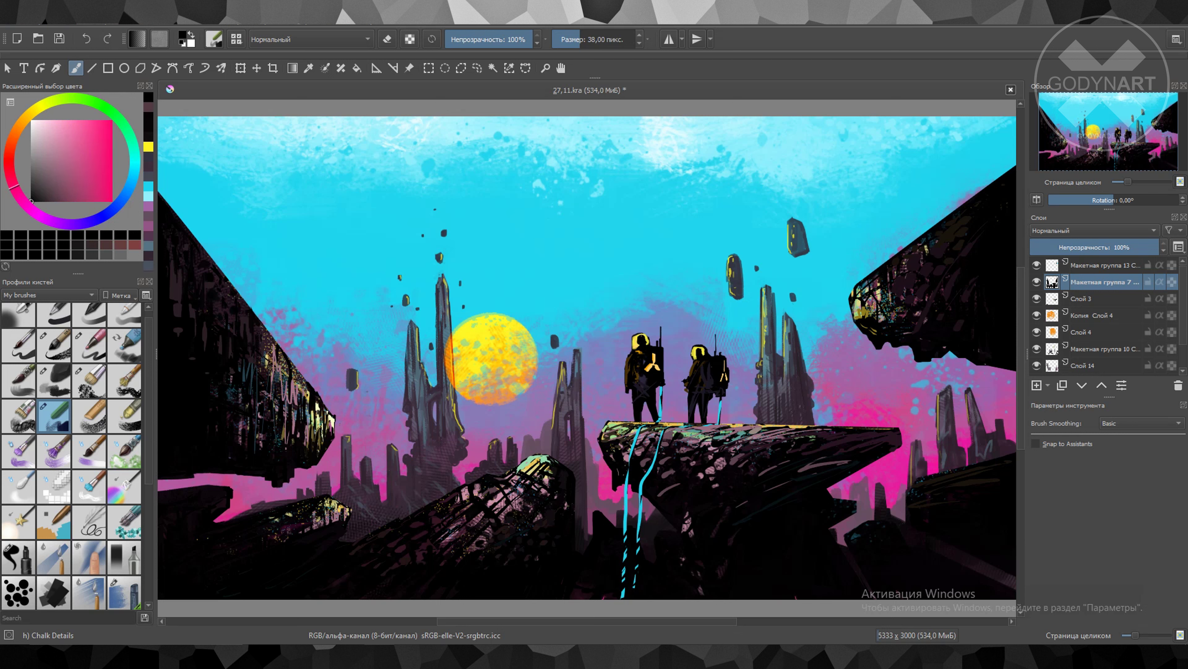
key("bracketright")
left_click(704, 571, "ctrl")
left_click(581, 550, "ctrl")
key("bracketleft")
key("bracketleft")
key("bracketleft")
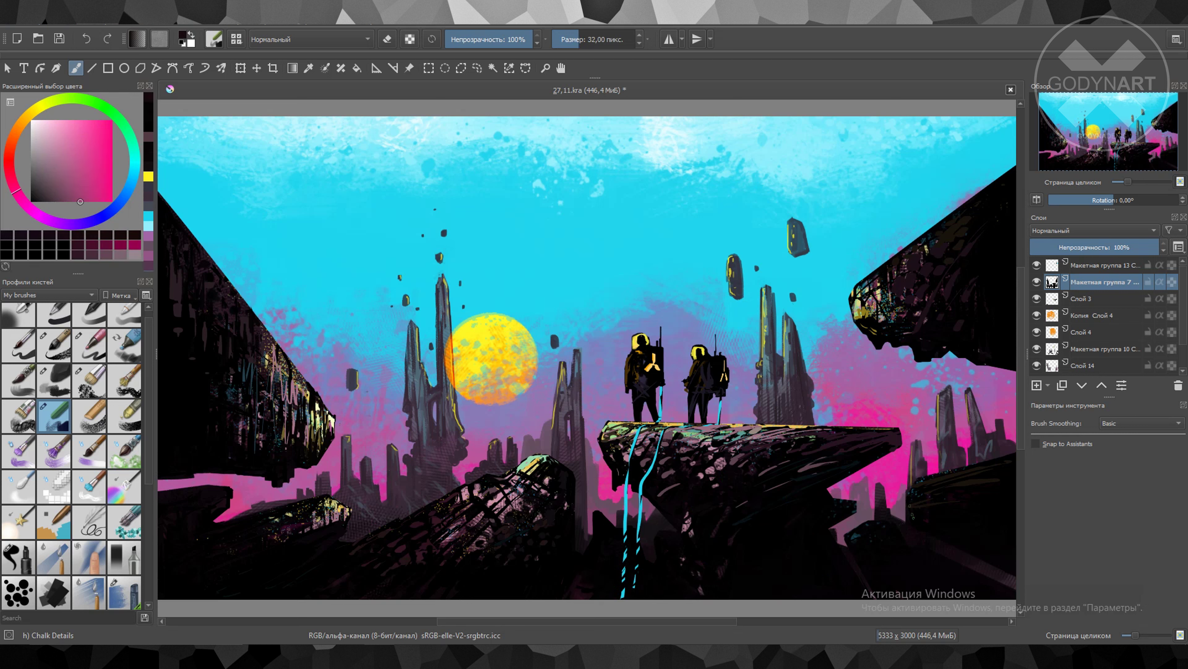
left_click(777, 554, "ctrl")
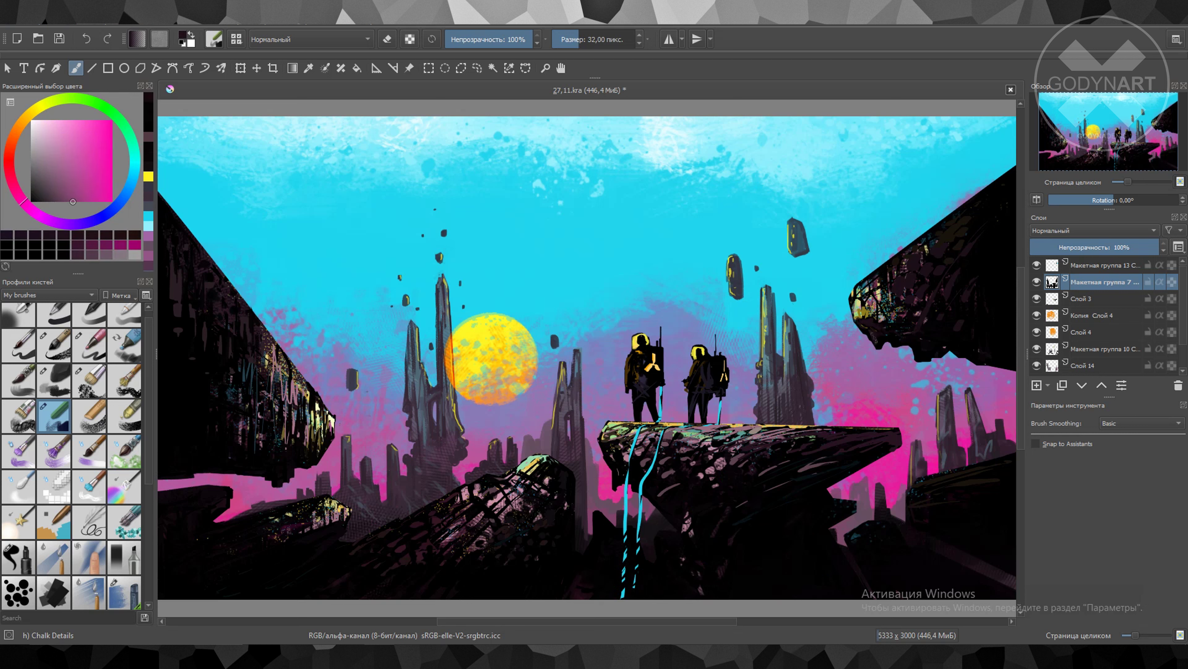
Stroke a thin bright yellow highlight along the rock ridge
left_click(1001, 282, "ctrl")
key("bracketleft")
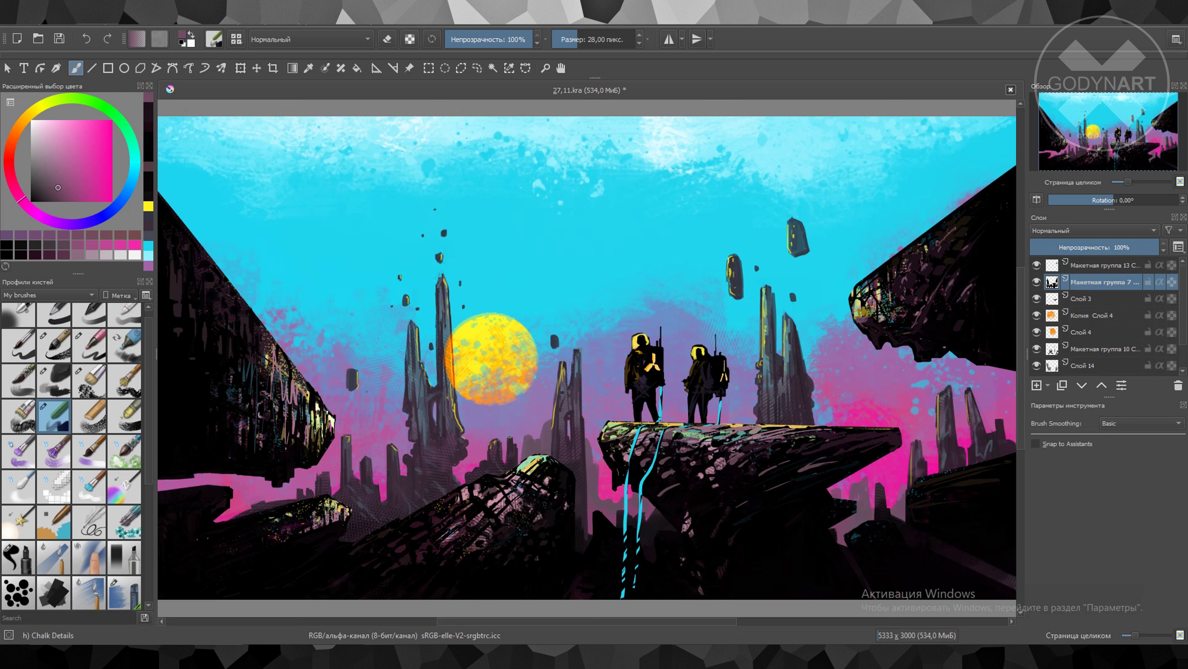
left_click(309, 387, "ctrl")
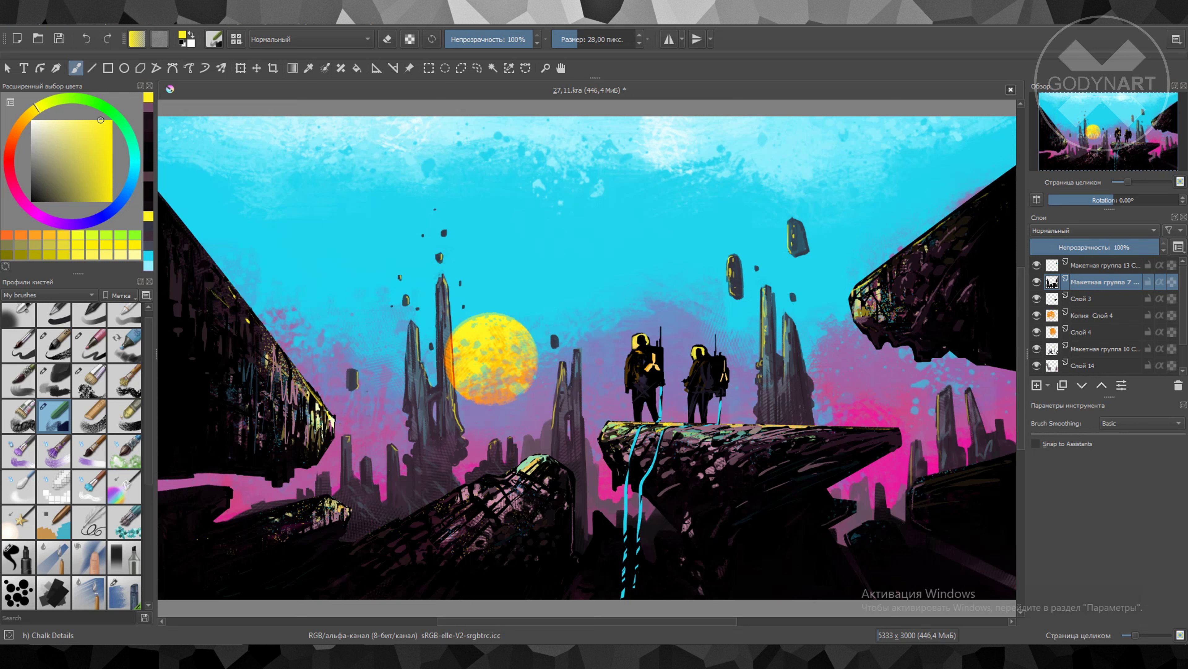
key("bracketleft")
mouse_move(564, 459)
left_mouse_down()
mouse_move(482, 475)
mouse_move(407, 517)
left_mouse_up()
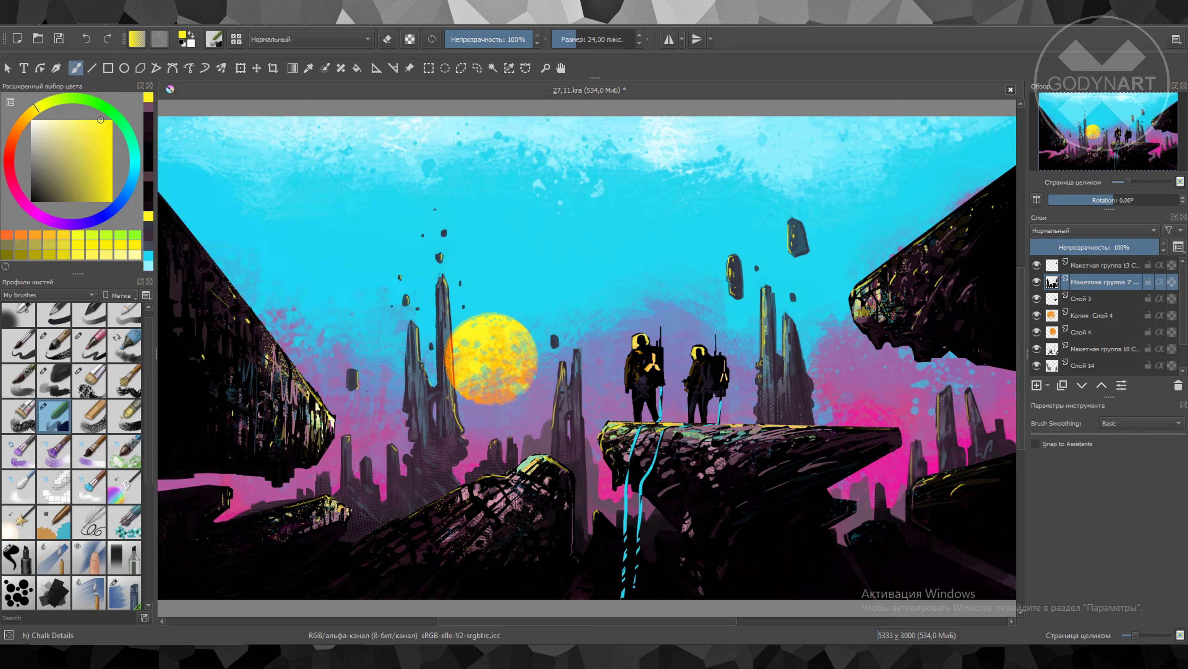
On the Макетная группа 10 layer, pick a deep dark blue
key("bracketleft")
key("bracketleft")
left_click(1105, 348)
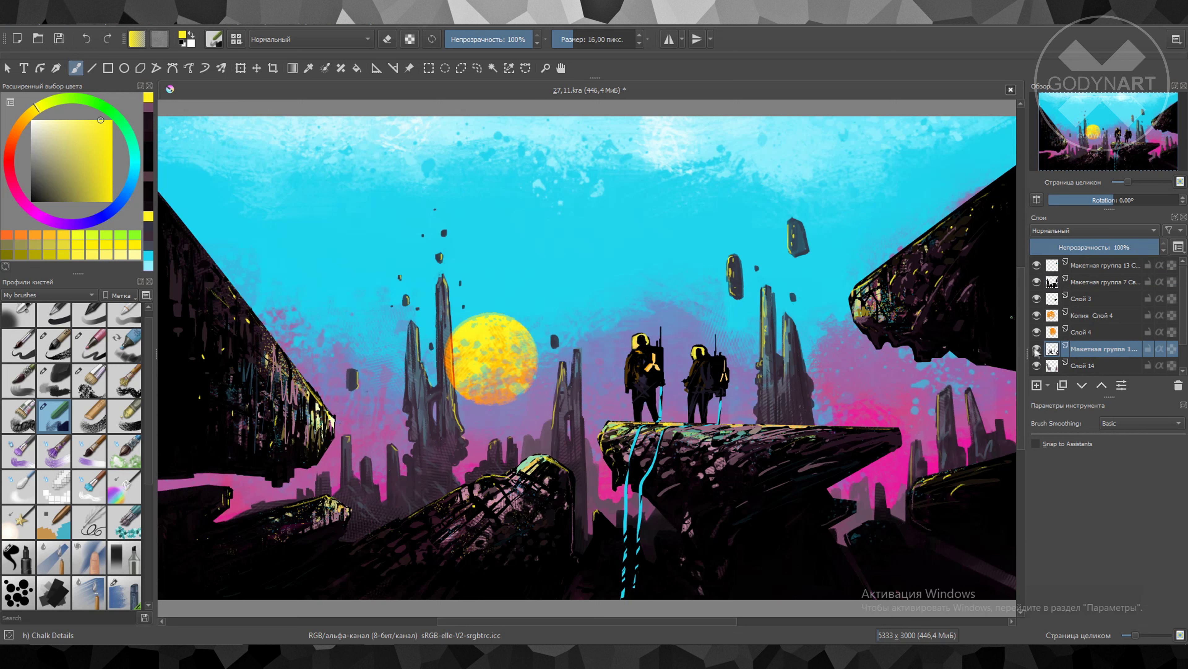
key("bracketright")
left_click(59, 202)
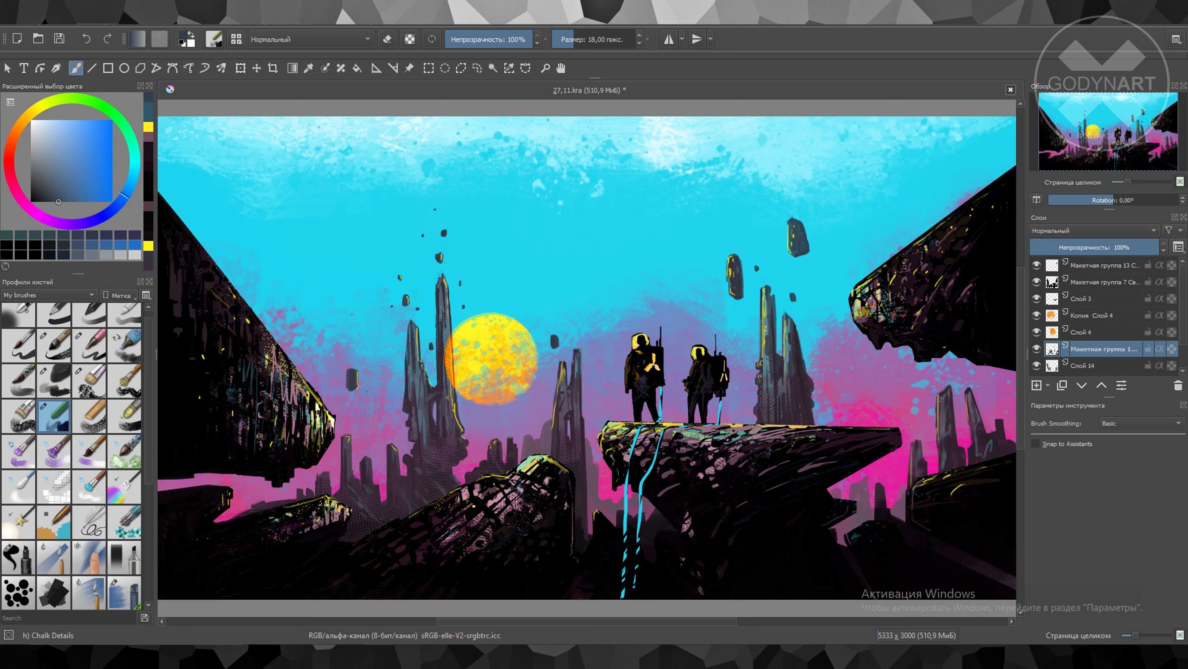
left_click(115, 206)
left_click(51, 199)
Paint thin dark streaks and short debris marks across the sky
left_click_drag(585, 482, 587, 457)
key("e")
key("e")
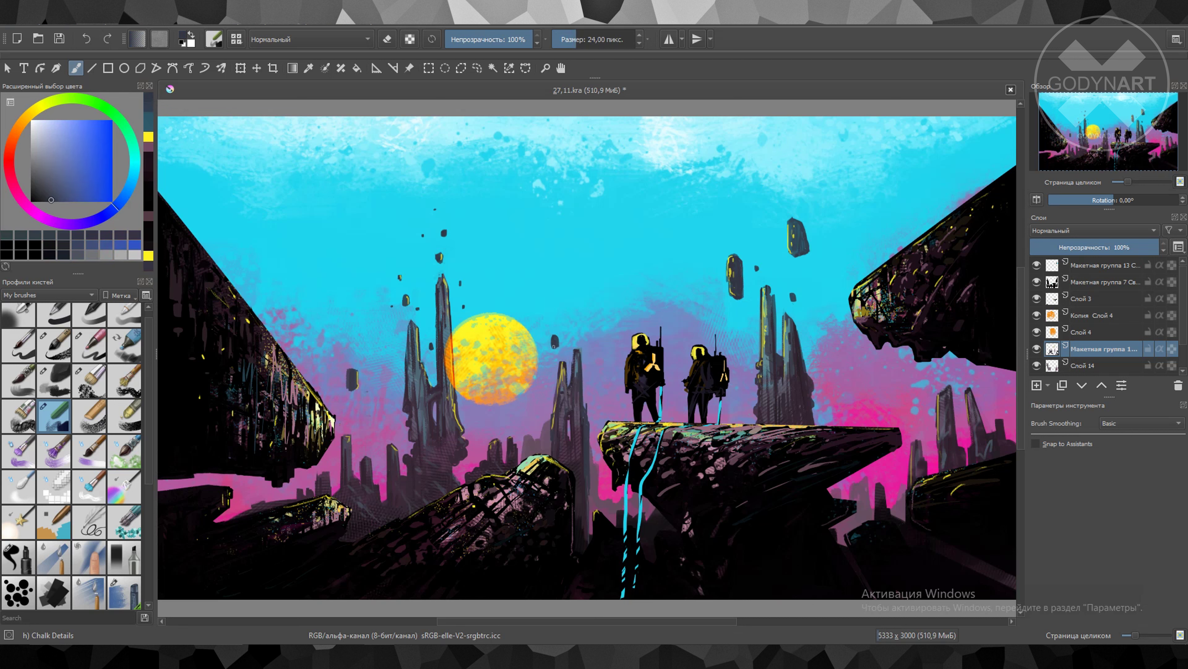
key("e")
mouse_move(553, 292)
left_mouse_down()
mouse_move(553, 213)
mouse_move(552, 228)
left_mouse_up()
left_click_drag(613, 341, 614, 305)
left_click_drag(675, 242, 671, 228)
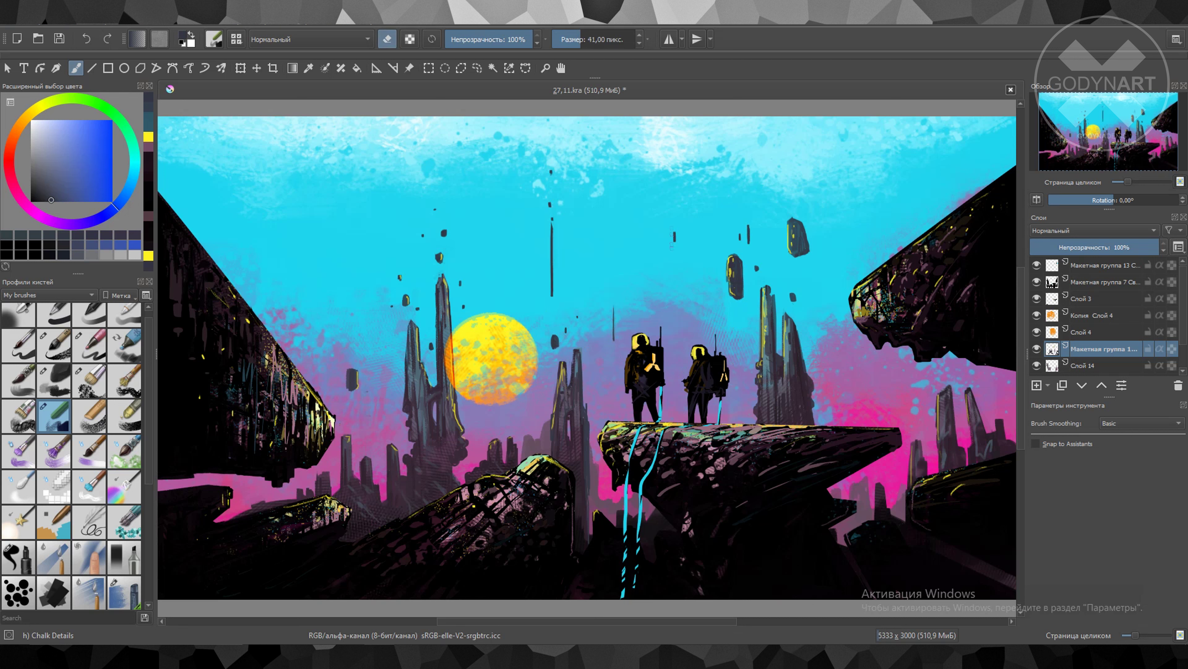
key("e")
left_click_drag(329, 279, 341, 229)
Trim the sky streaks in eraser mode, save, and add new layer Слой 15
key("e")
key("e")
key("[")
key("e")
left_click_drag(553, 231, 553, 247)
key("e")
key("e")
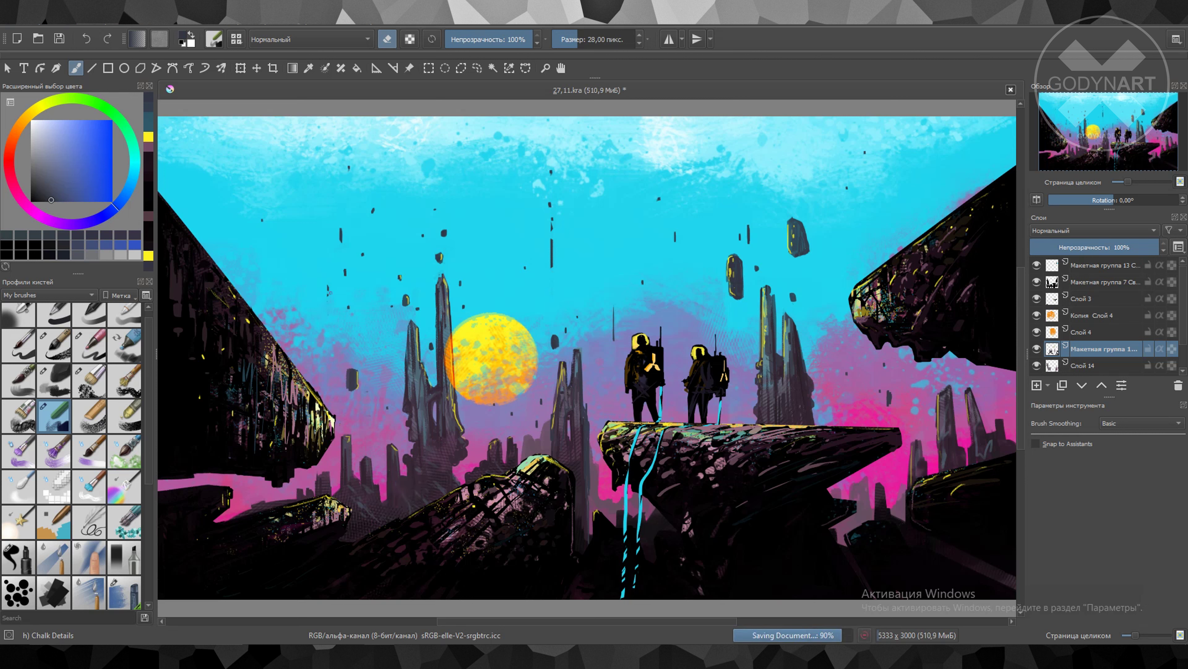
left_click_drag(552, 265, 546, 250)
key("ctrl+s")
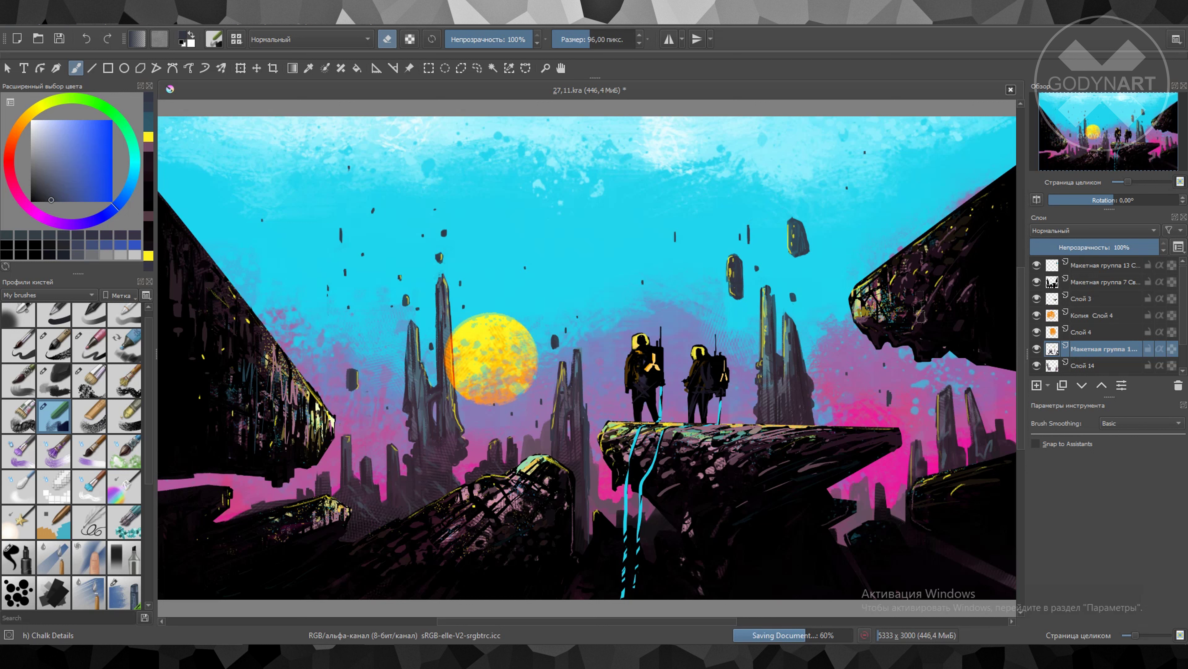
key("Insert")
Handwrite the artist's name and the year 2022 in pink with a fine marker
key("e")
key("1")
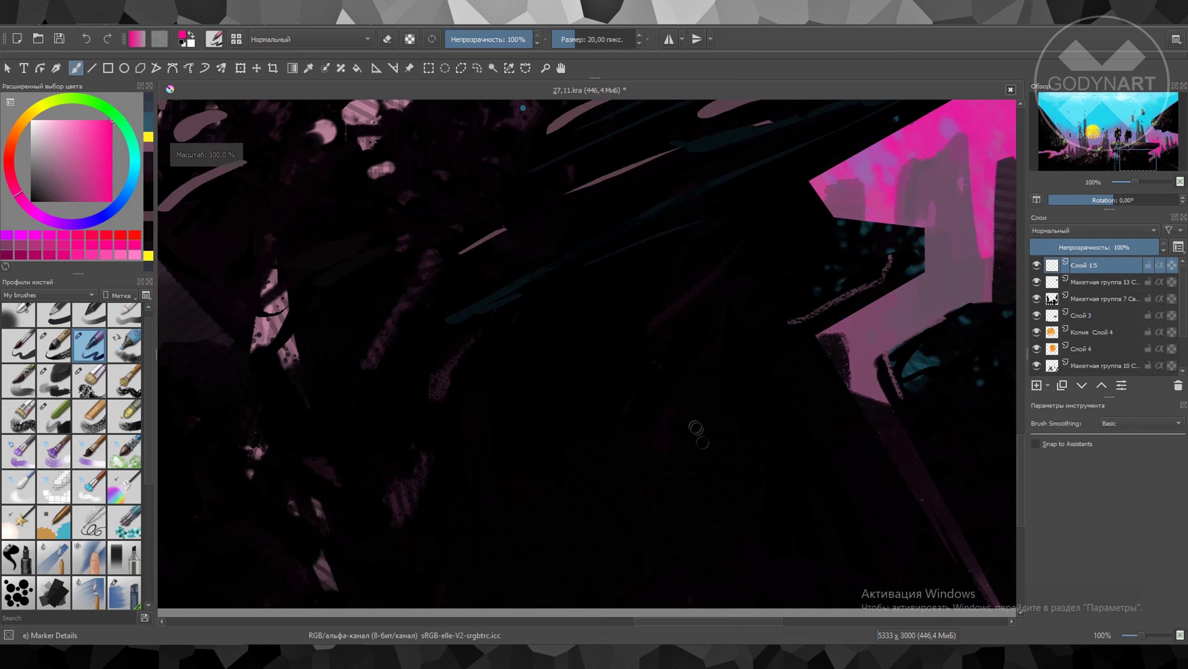
left_click_drag(544, 339, 544, 410)
left_click_drag(566, 391, 565, 393)
left_click_drag(597, 390, 596, 392)
mouse_move(602, 350)
left_mouse_down()
mouse_move(602, 414)
mouse_move(684, 411)
left_mouse_up()
left_click_drag(541, 424, 507, 523)
left_click_drag(575, 461, 648, 467)
left_click_drag(501, 487, 509, 455)
left_click_drag(514, 450, 508, 438)
left_click_drag(517, 433, 510, 416)
Reposition the signature with Ctrl+T, save, and pick near-black on Макетная группа 7
key("2")
key("ctrl+t")
key("b")
key("ctrl+s")
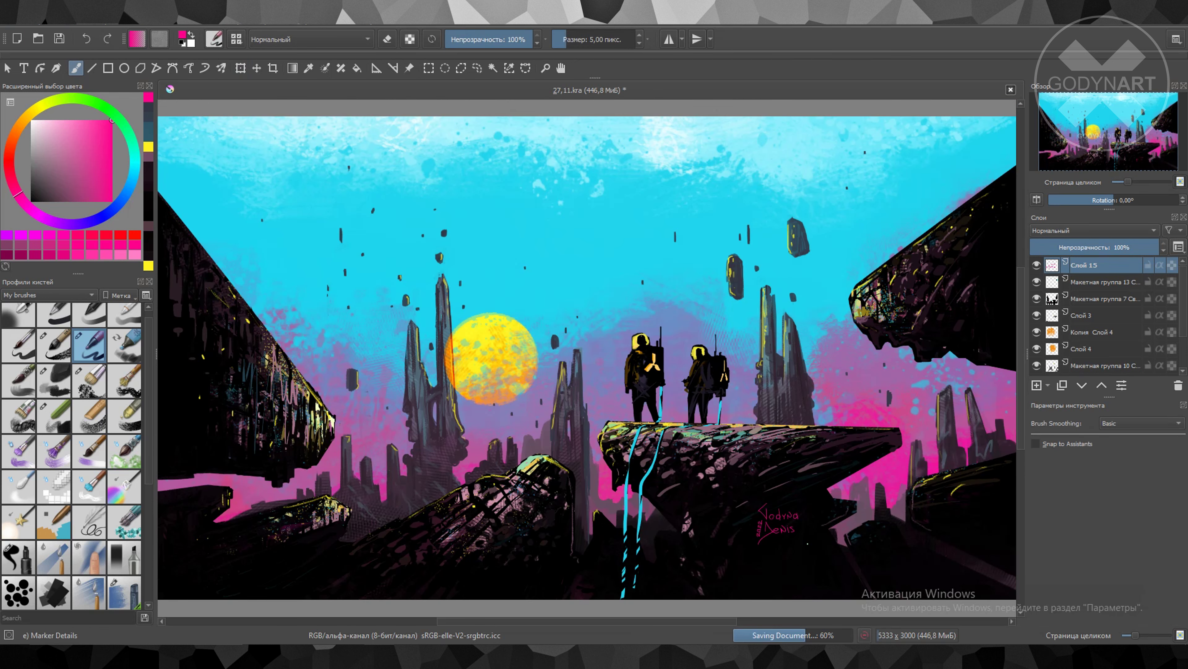
key("e")
left_click(1095, 298)
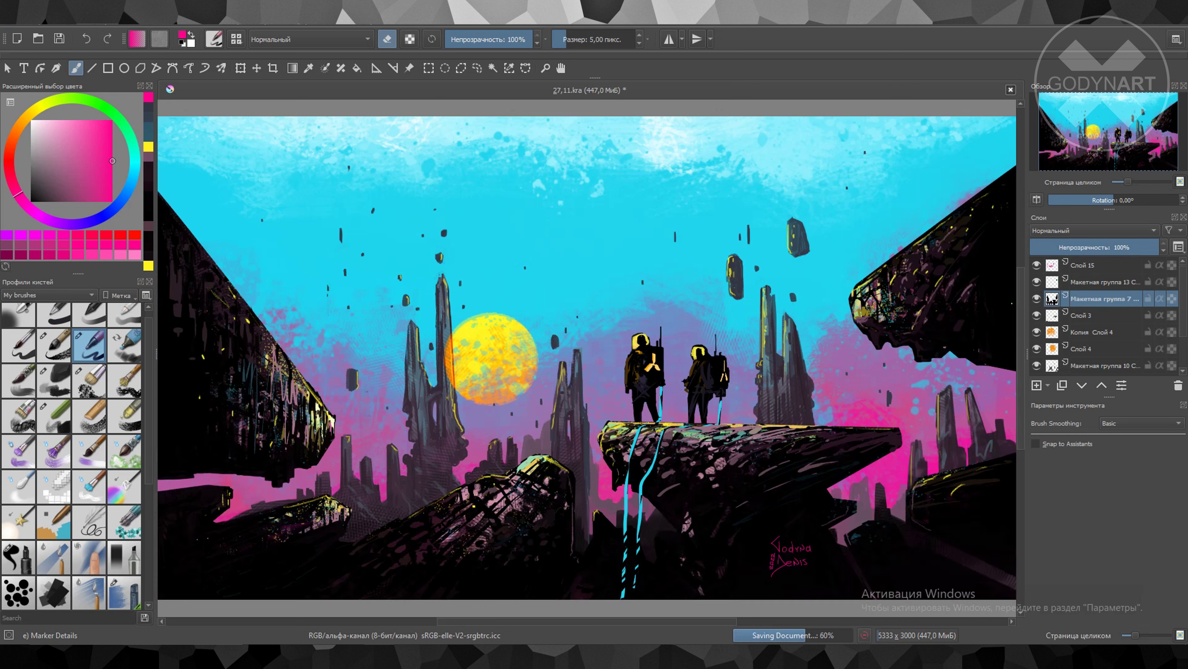
left_click(673, 477, "ctrl")
Sample near-black, dark red and dark magenta from the cliff and save the painting
key("e")
key("1")
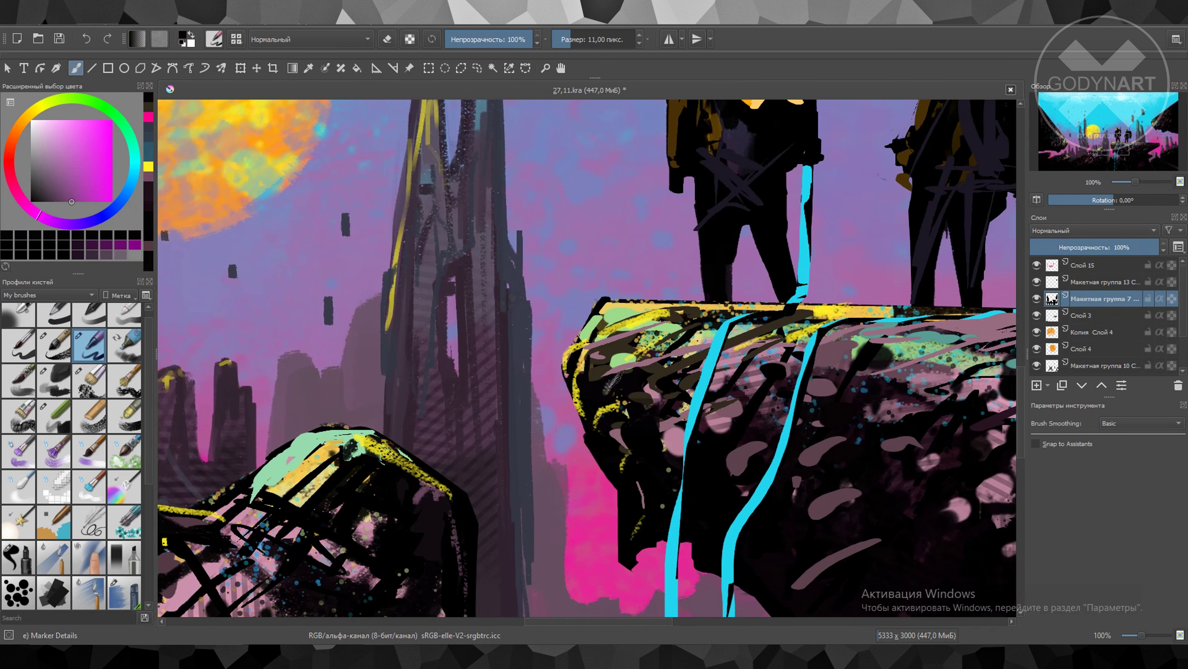
left_click(608, 386, "ctrl")
key("bracketleft")
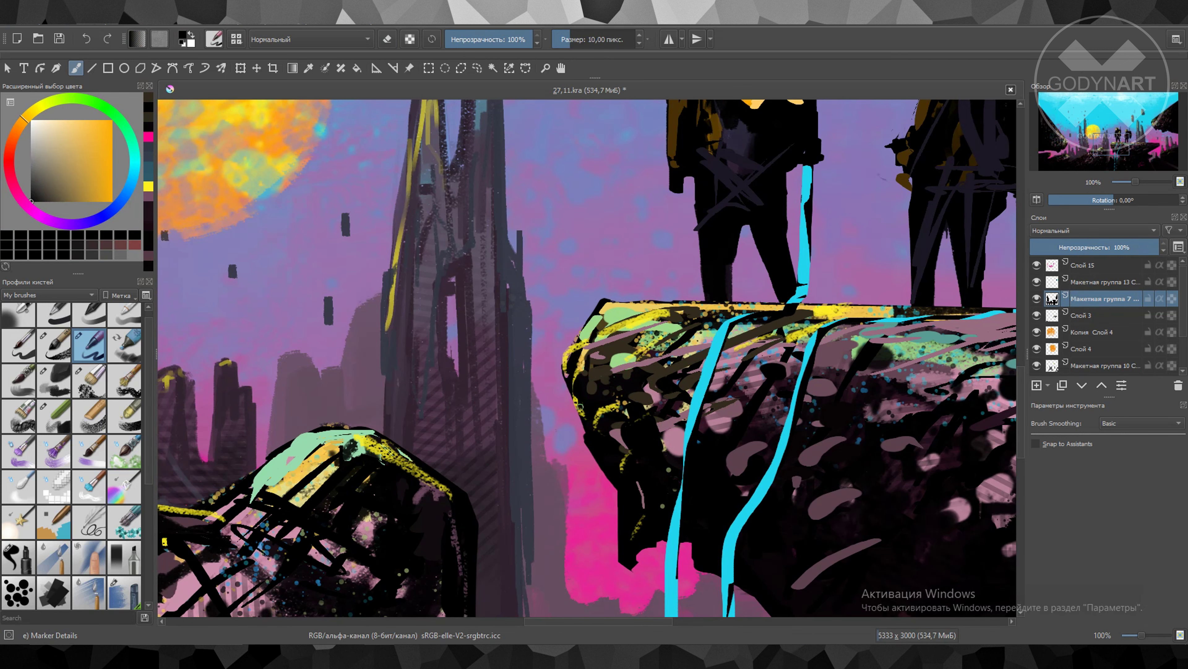
left_click(680, 361, "ctrl")
left_click(769, 474, "ctrl")
key("bracketright")
scroll(702, 421, "down", 3)
key("2")
key("ctrl+s")
key("bracketright")
Paint small near-black strokes on the right rock and along the ledge
left_click(716, 553, "ctrl")
key("bracketright")
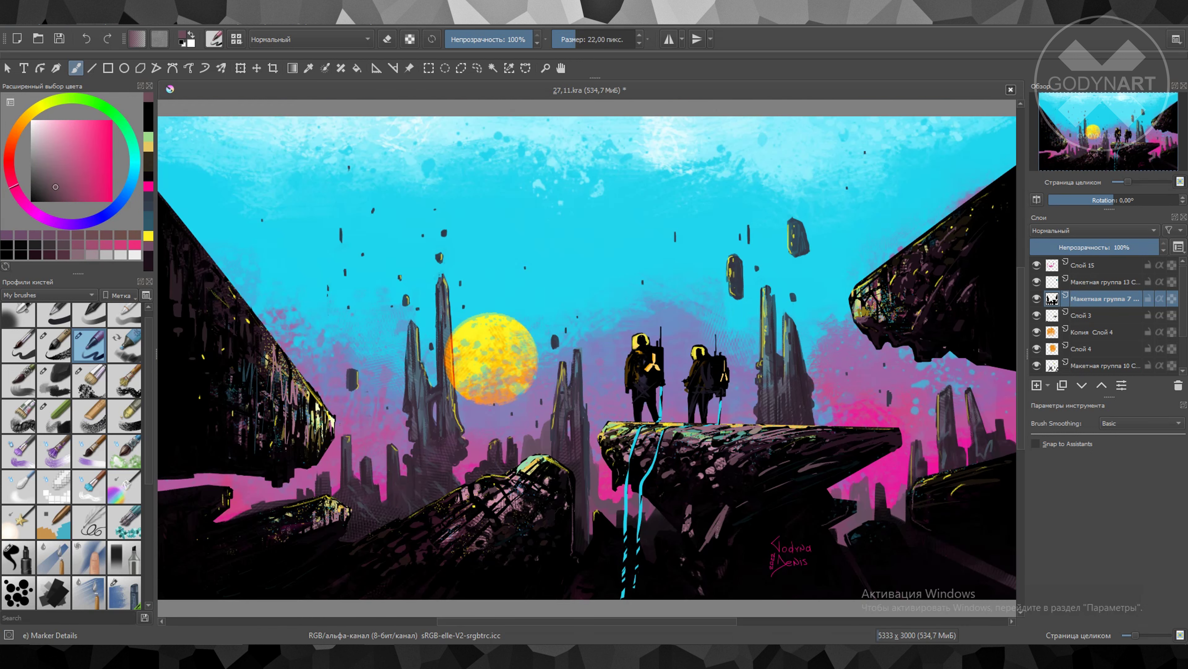
left_click(712, 550, "ctrl")
key("bracketleft")
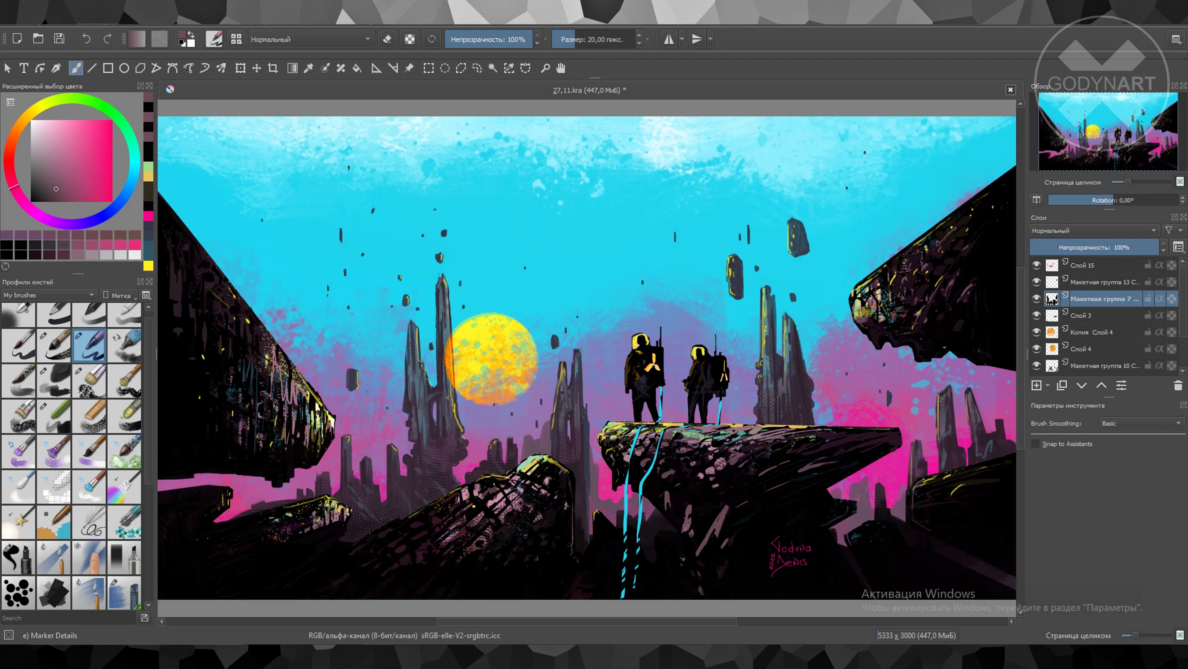
left_click(402, 530, "ctrl")
key("bracketleft")
key("bracketleft")
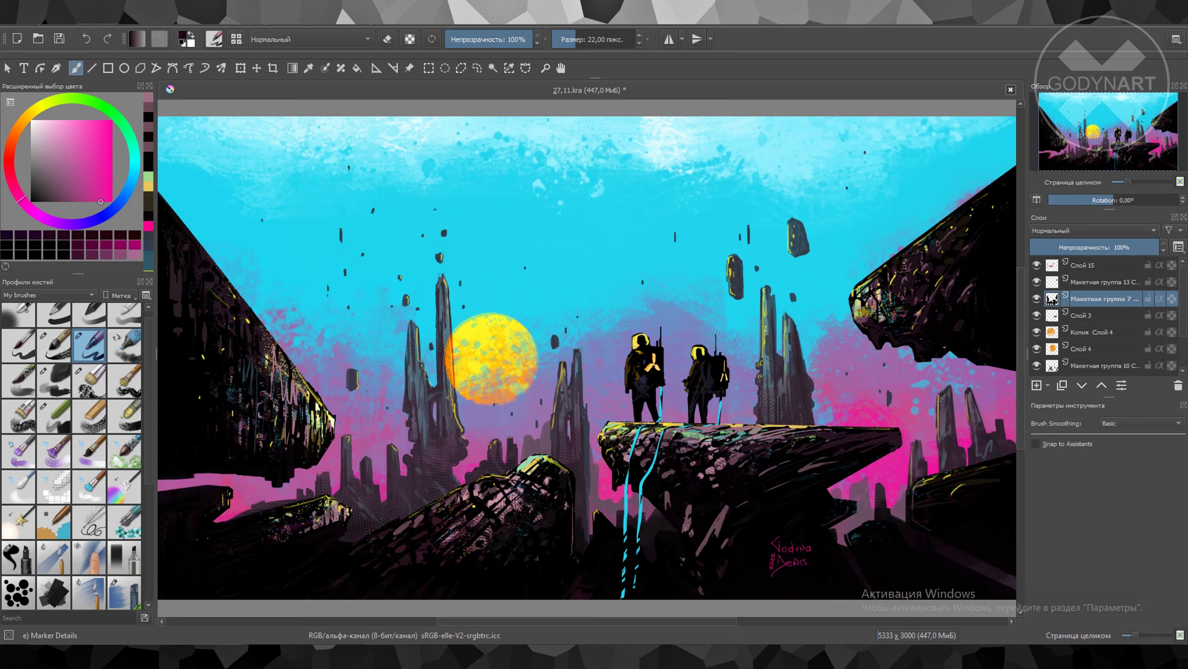
left_click(963, 282, "ctrl")
left_click_drag(854, 304, 867, 322)
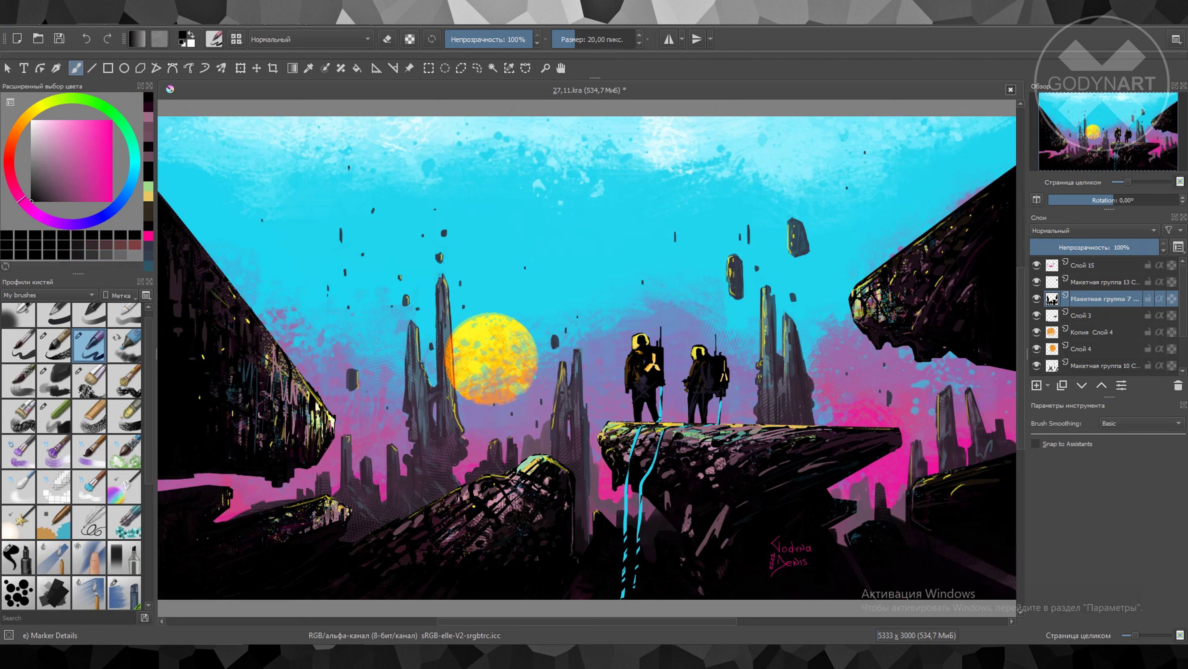
key("bracketleft")
key("bracketleft")
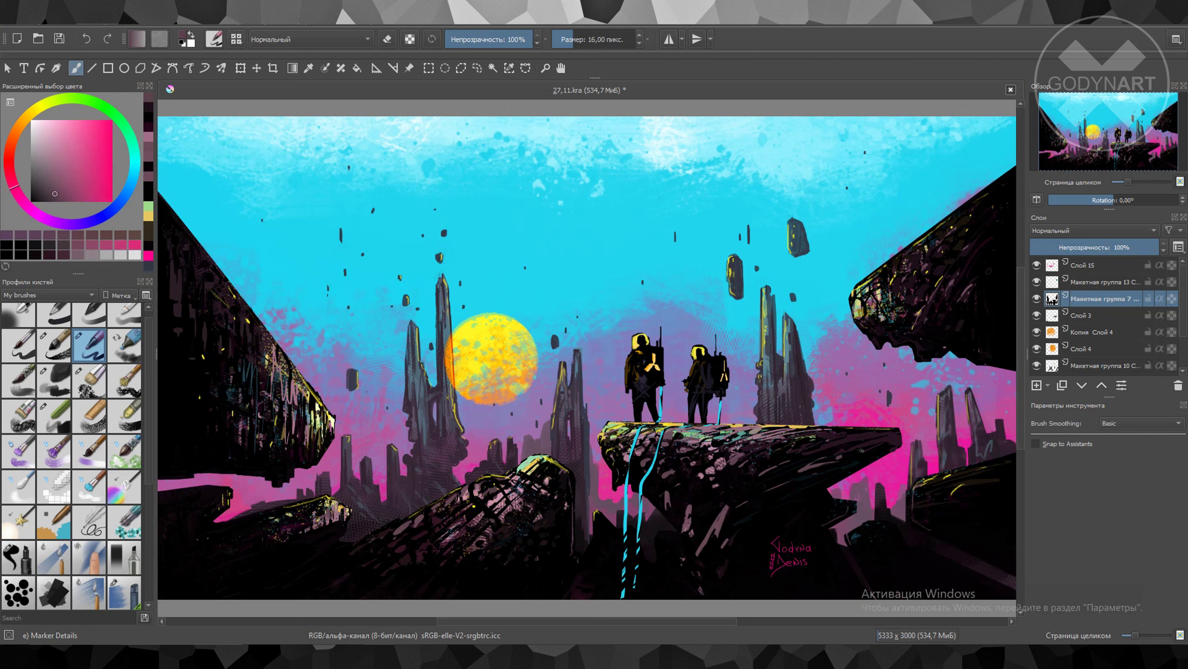
left_click_drag(895, 441, 838, 443)
Add dark mauve strokes to the left rock and the lower foreground
left_click(13, 186)
left_click(55, 176)
left_click(31, 201)
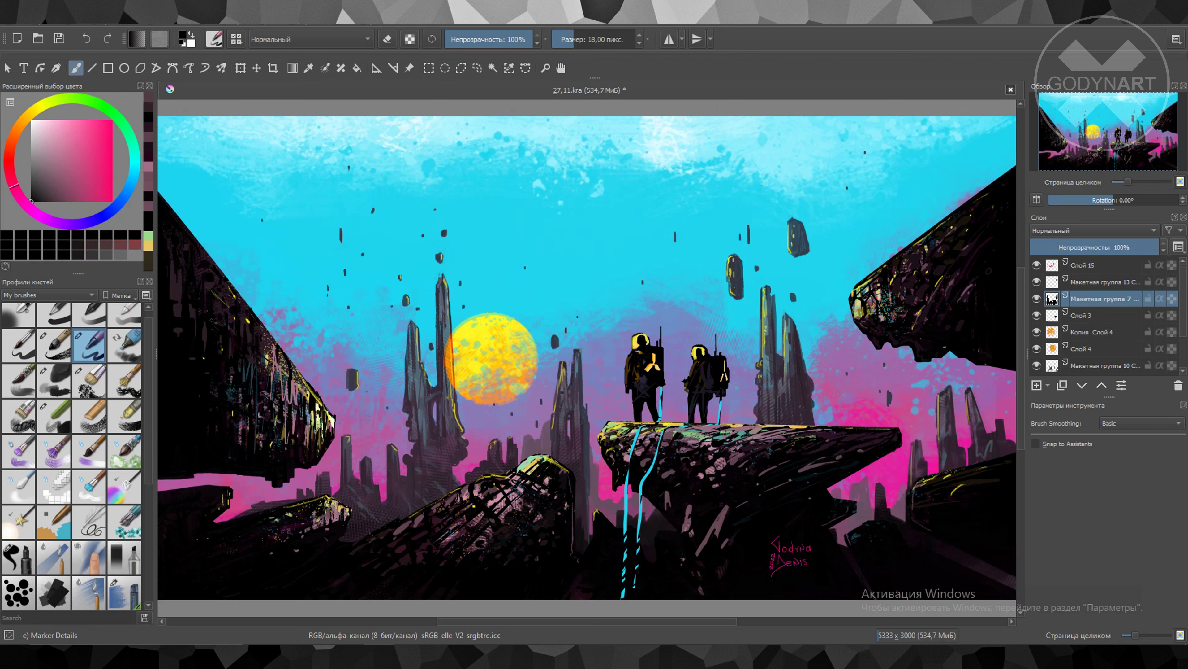
left_click(216, 327, "ctrl")
left_click_drag(197, 365, 192, 404)
left_click_drag(507, 548, 480, 583)
key("bracketleft")
Paint a dark swirl and more dark texture on the right and foreground rocks
left_click_drag(197, 539, 309, 562)
left_click_drag(840, 448, 859, 438)
left_click_drag(946, 496, 988, 536)
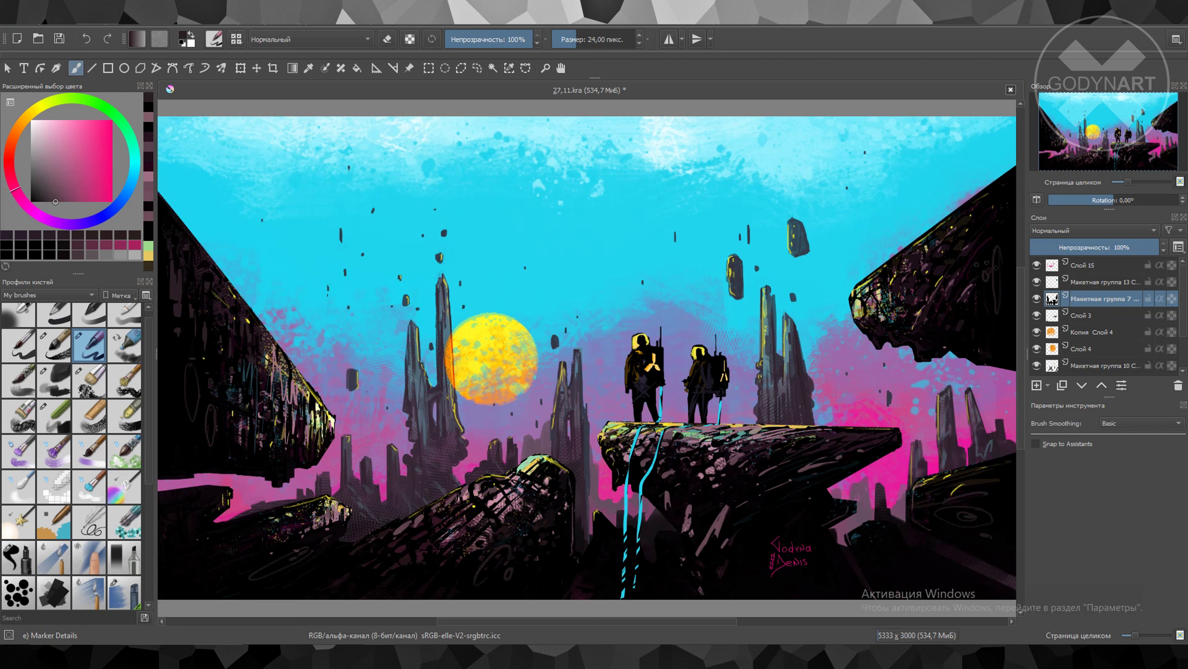
left_click(165, 469, "ctrl")
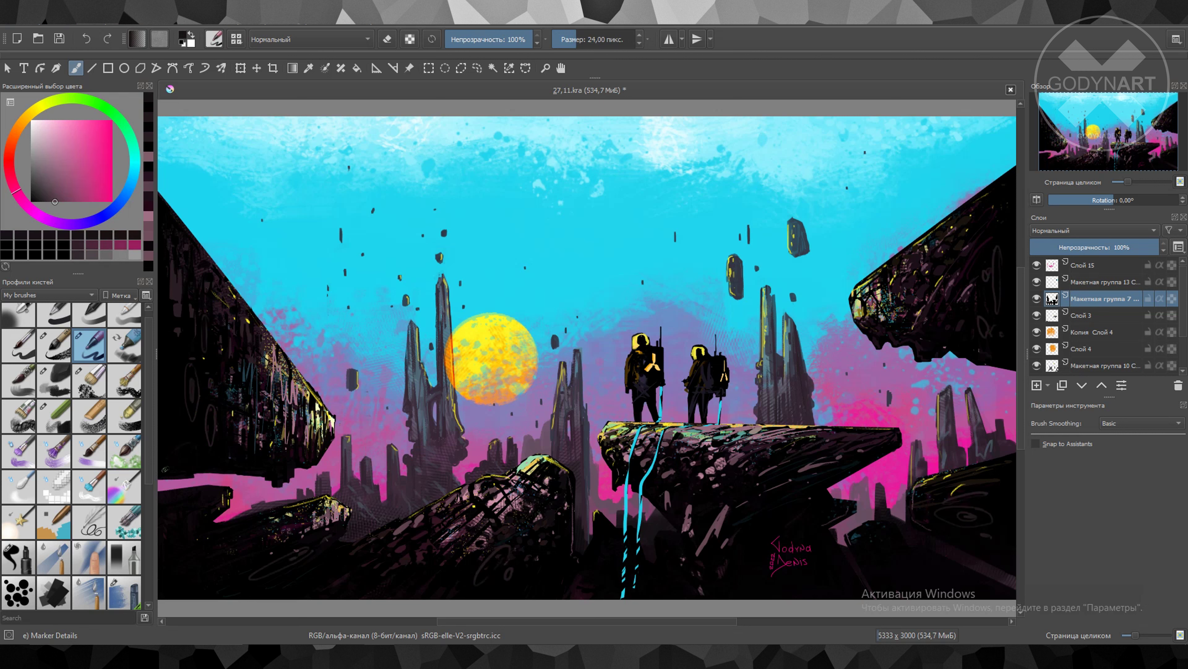
left_click(221, 342, "ctrl")
left_click_drag(695, 560, 716, 525)
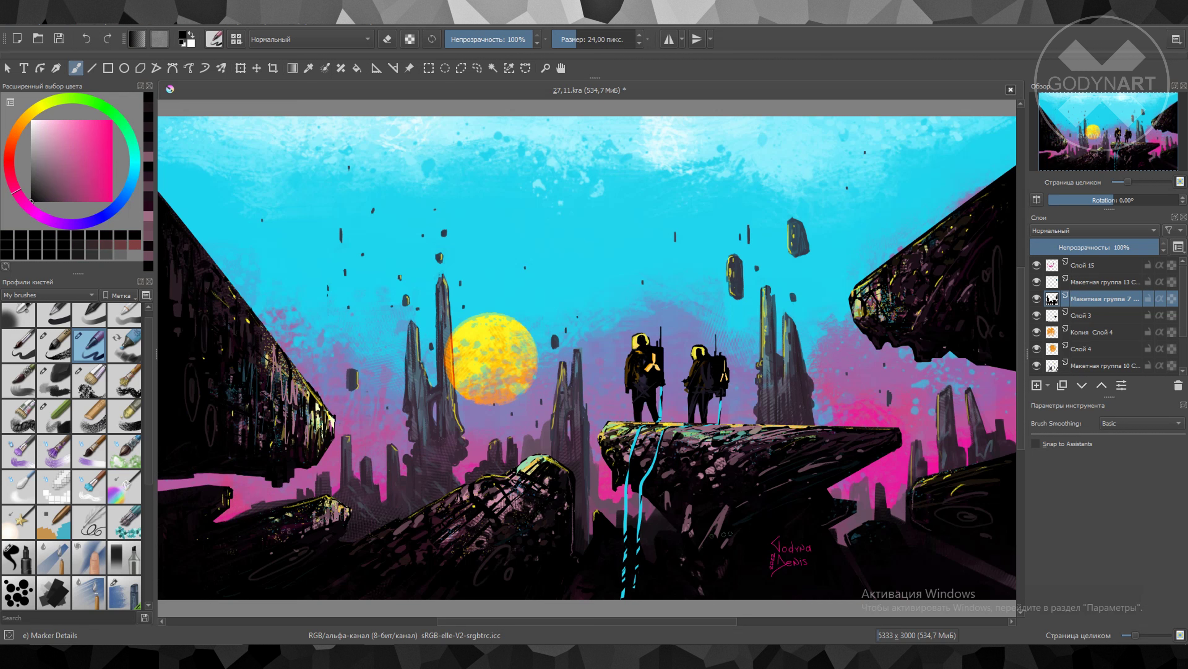
Add thin mint-green highlights on the dark rock and the left rock
left_click(553, 465, "ctrl")
key("bracketleft")
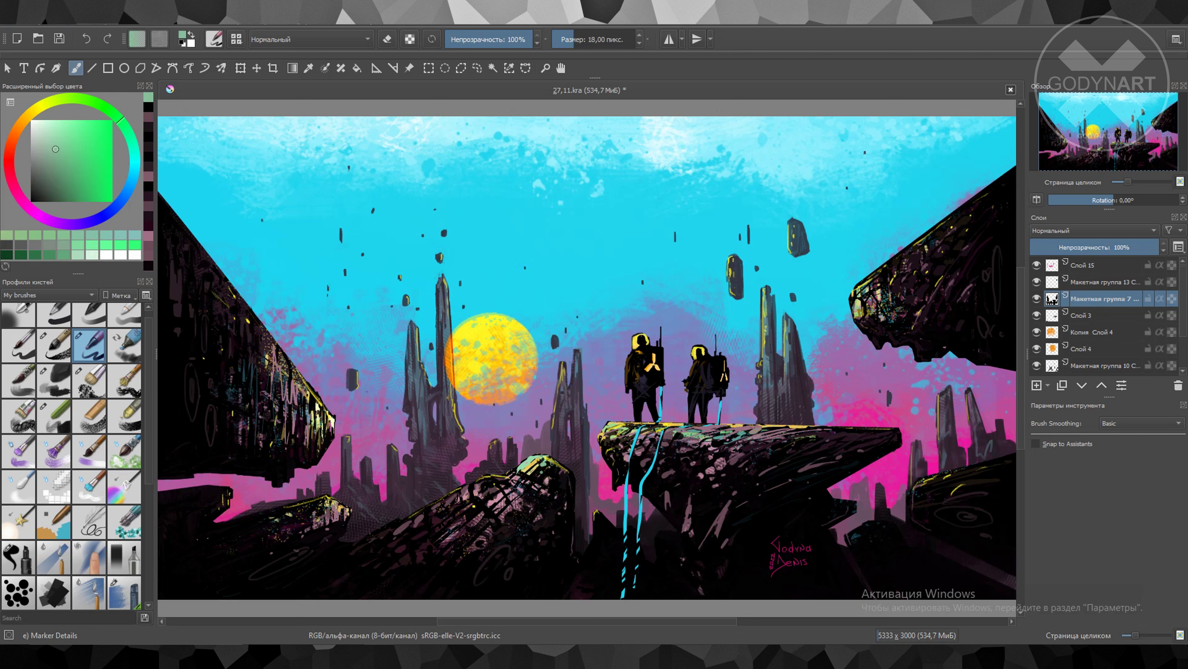
left_click_drag(529, 488, 559, 527)
left_click_drag(554, 495, 569, 491)
left_click_drag(257, 349, 257, 378)
mouse_move(253, 345)
left_mouse_down()
mouse_move(253, 364)
mouse_move(194, 399)
left_mouse_up()
left_click_drag(200, 378, 200, 414)
left_click_drag(215, 409, 215, 447)
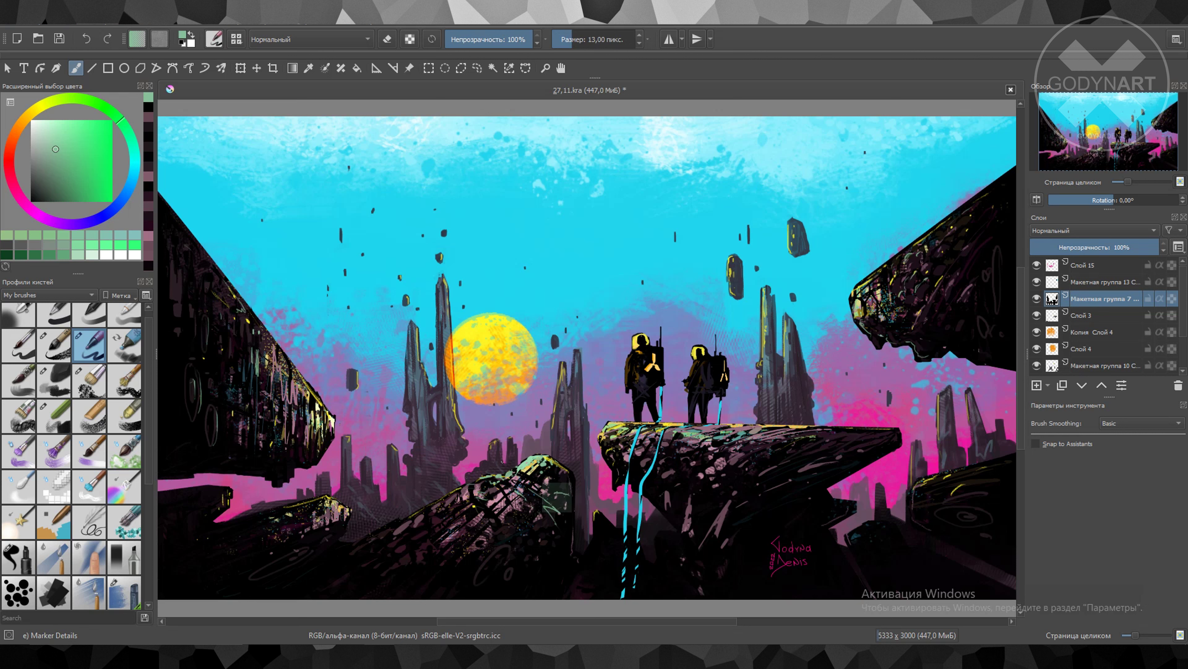
Sample dark reds from the rocks and paint a dark stroke over them
key("d")
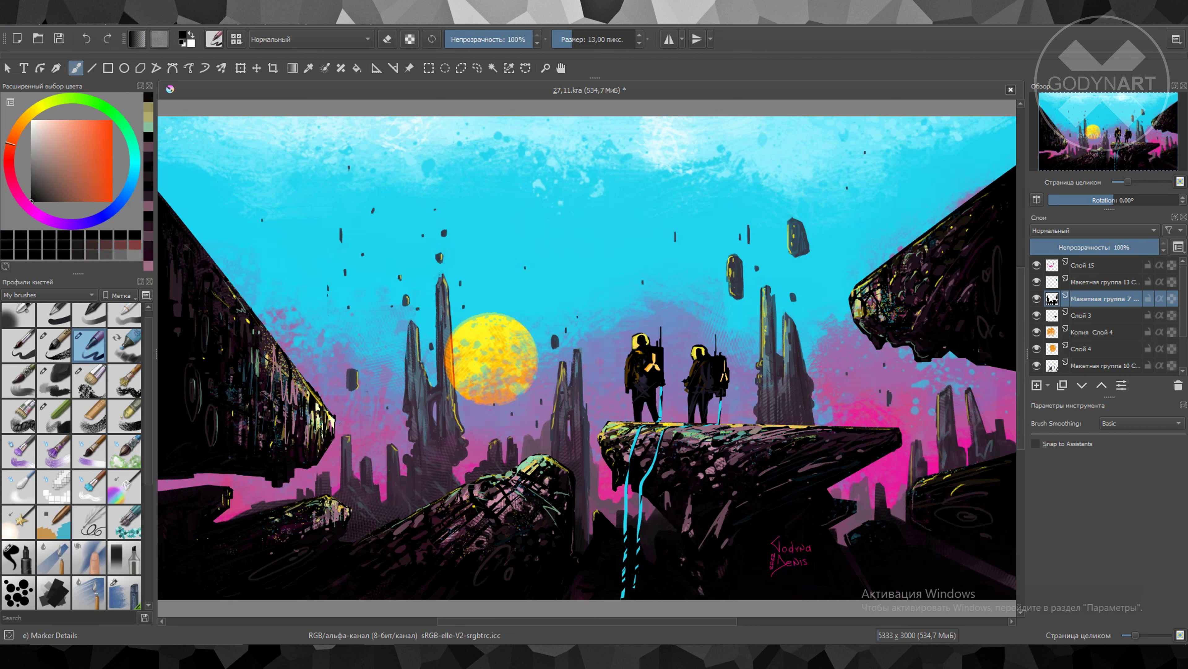
left_click(313, 440, "ctrl")
key("]")
left_click(252, 449, "ctrl")
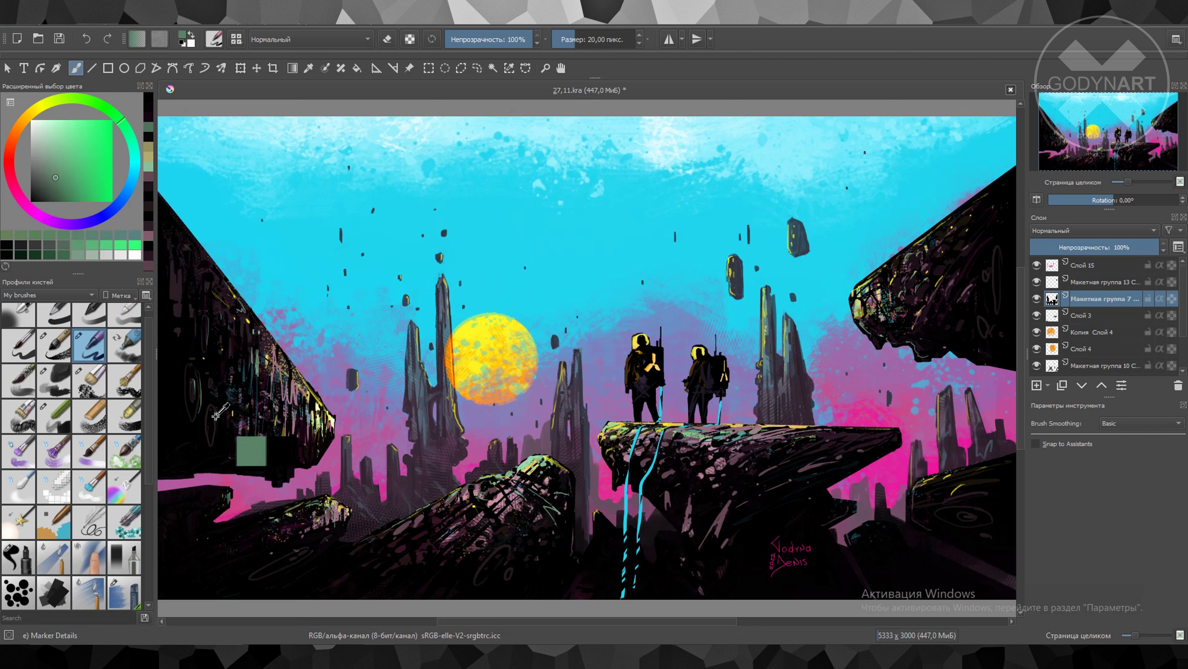
key("bracketleft")
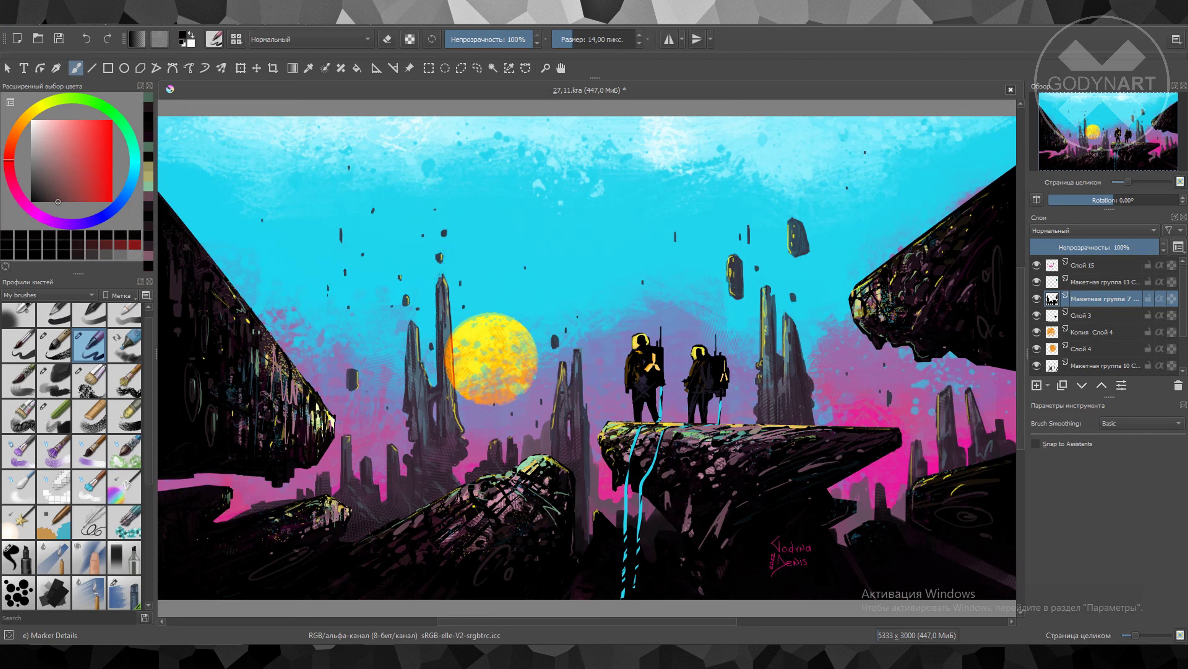
left_click_drag(327, 410, 332, 423)
Sample a dark magenta at about 22 px and dab it on the bottom group layer
left_click(210, 295, "ctrl")
key("bracketright")
key("bracketright")
key("bracketright")
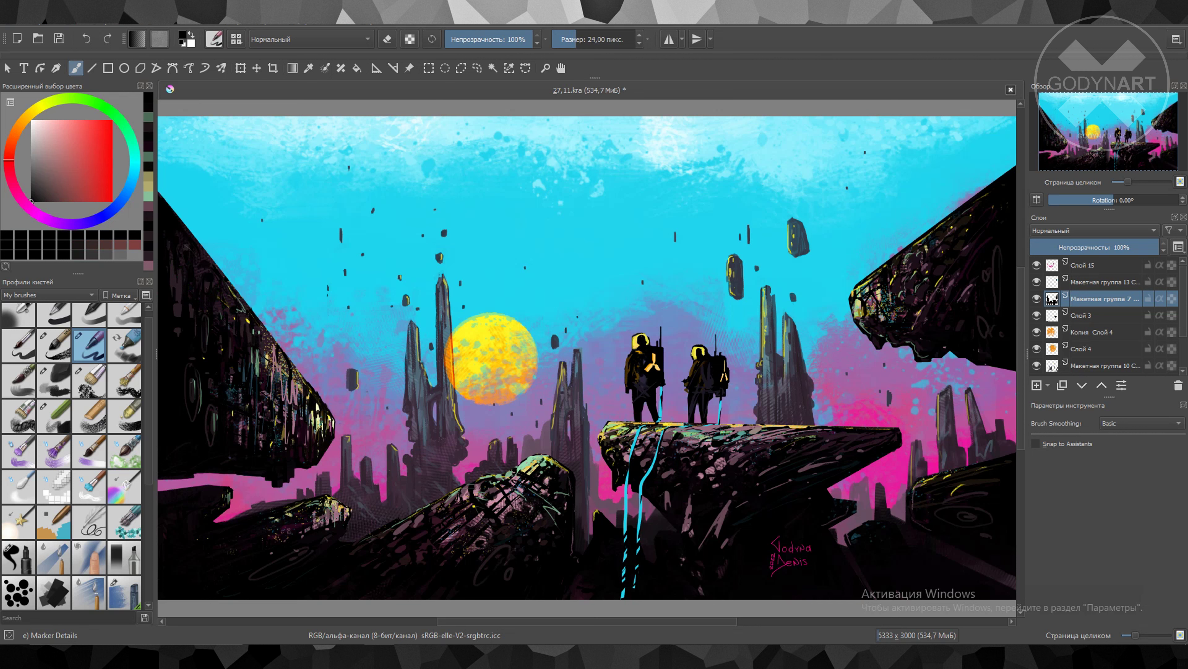
key("bracketright")
key("bracketleft")
key("bracketleft")
key("bracketleft")
left_click(702, 506, "ctrl")
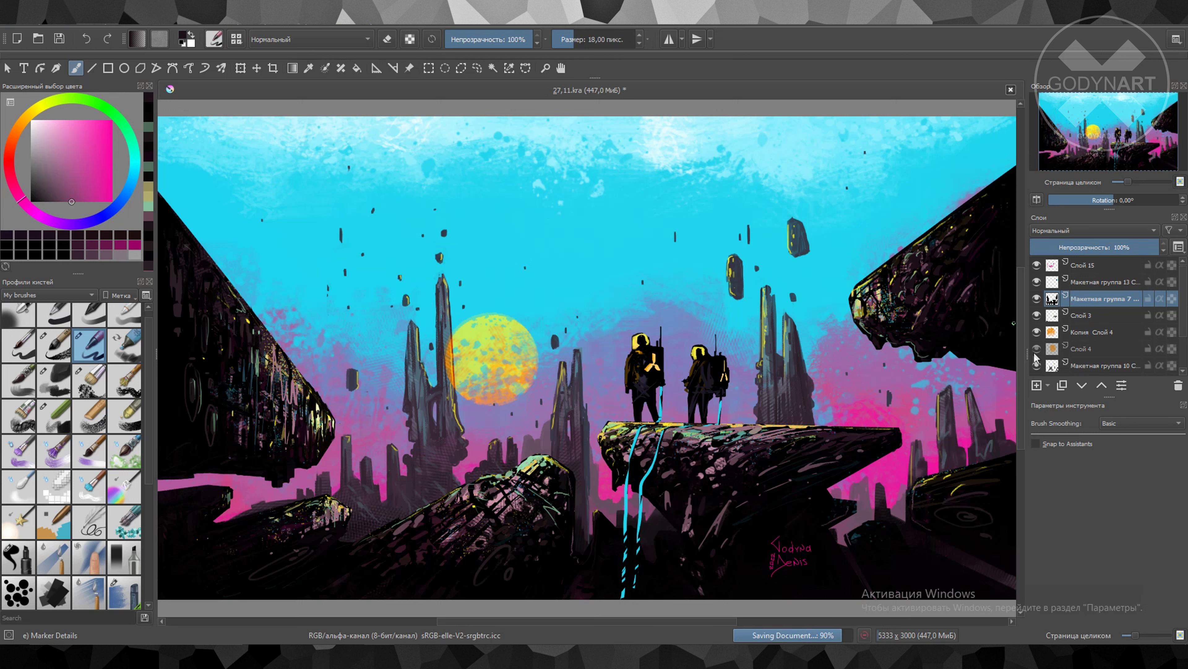
left_click(1099, 366)
left_click(444, 192)
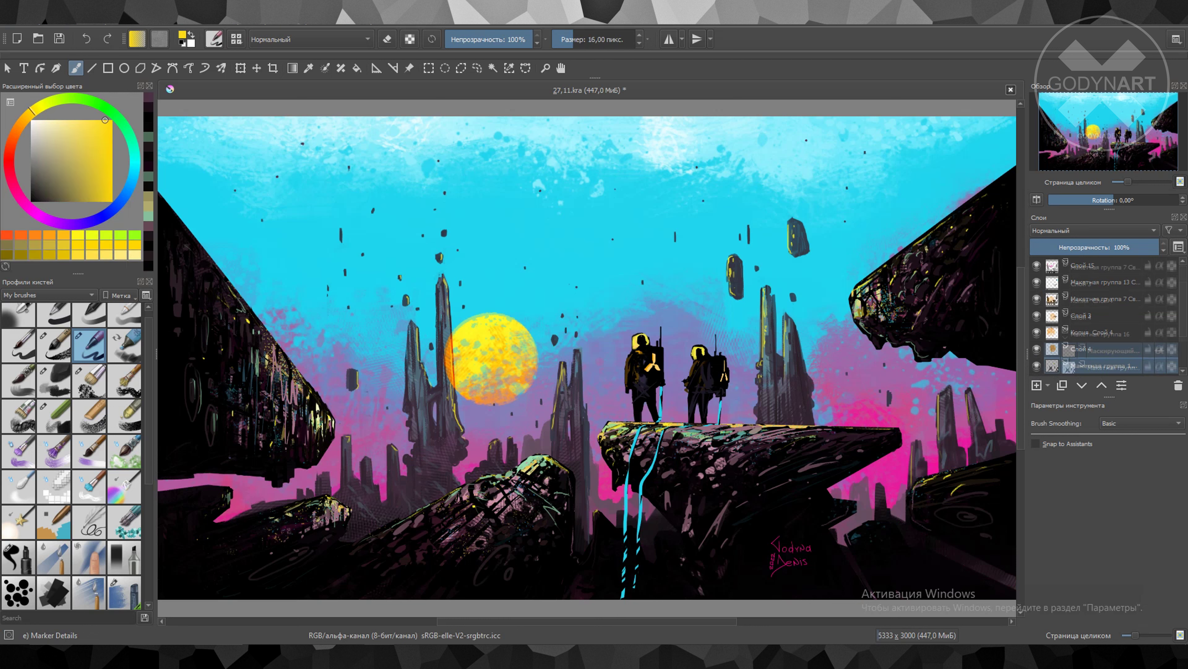
Undo the accidental group, then paint 9 px yellow highlights on the tower beside the sun
key("ctrl+shift+g")
key("bracketleft")
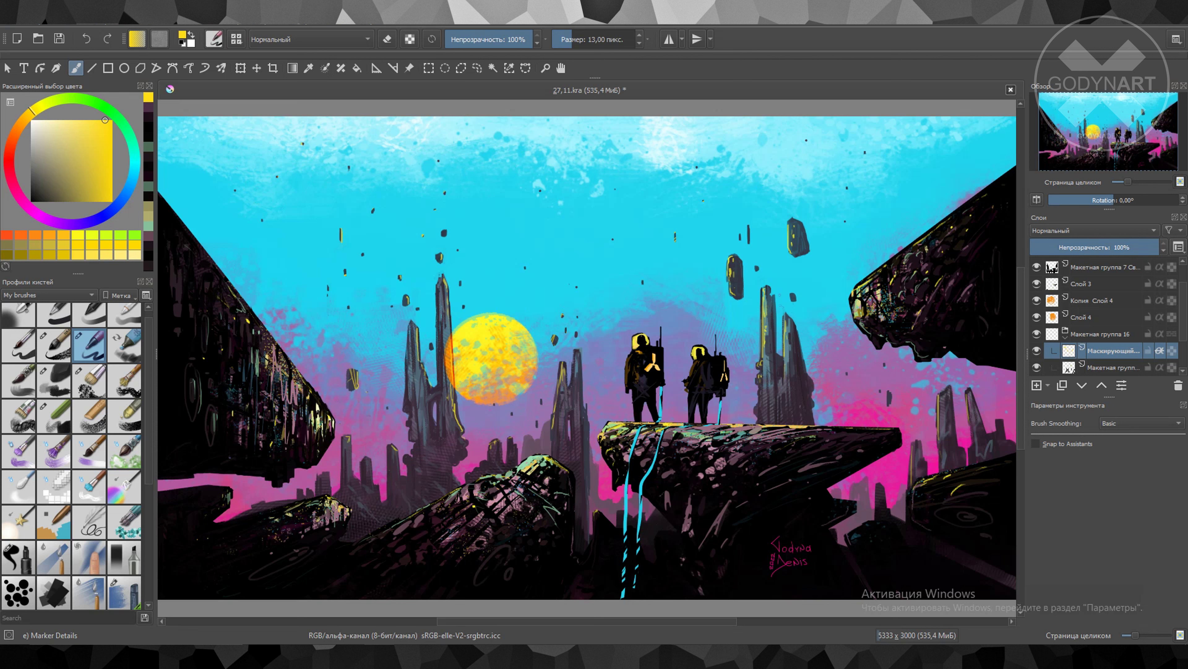
key("ctrl+z")
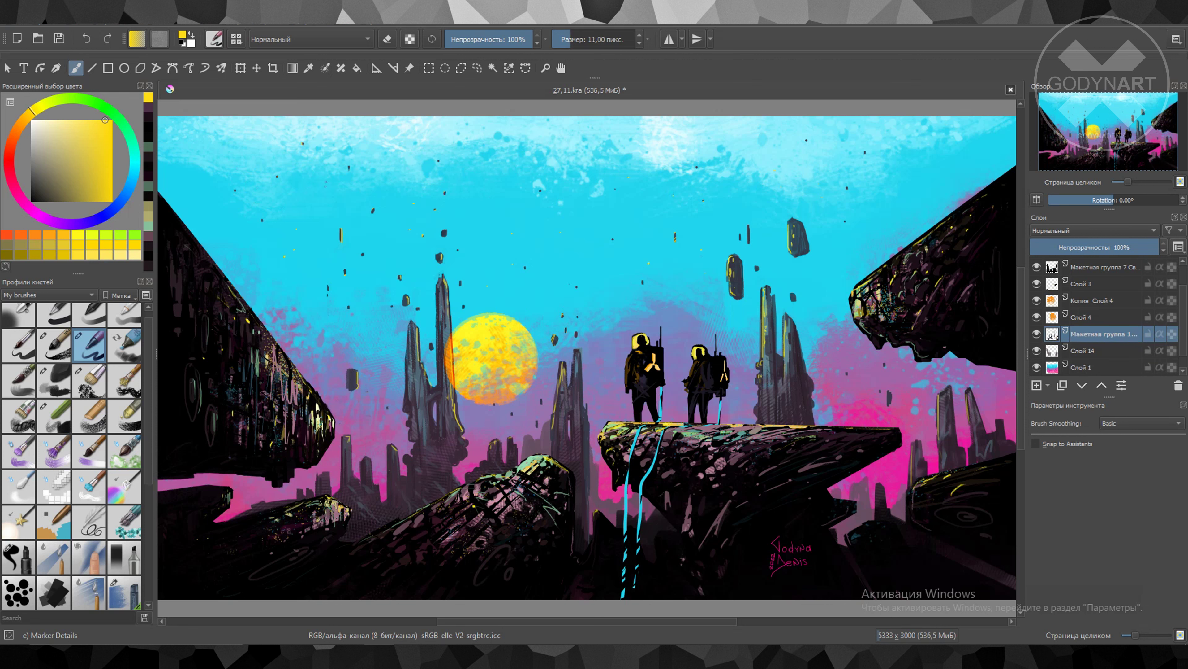
key("bracketleft")
left_click_drag(464, 390, 447, 404)
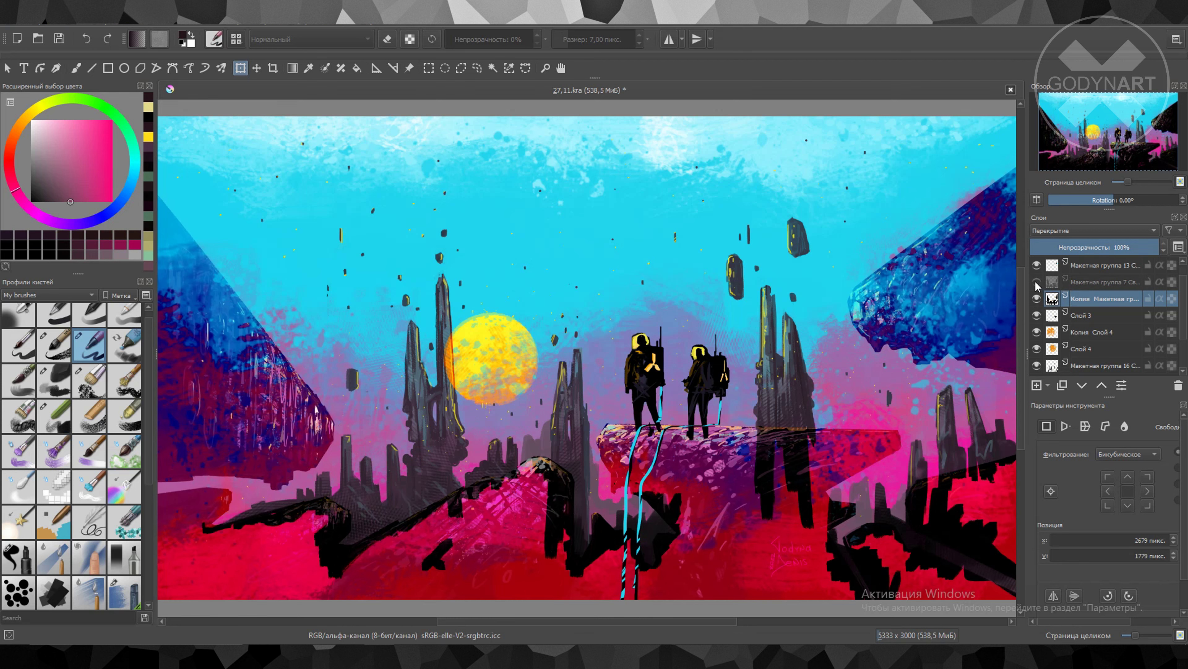
Set the rock group opacity to 97%, hide the astronaut layer and duplicate it as an overlay copy
left_click(1148, 250)
left_click_drag(1148, 250, 1155, 249)
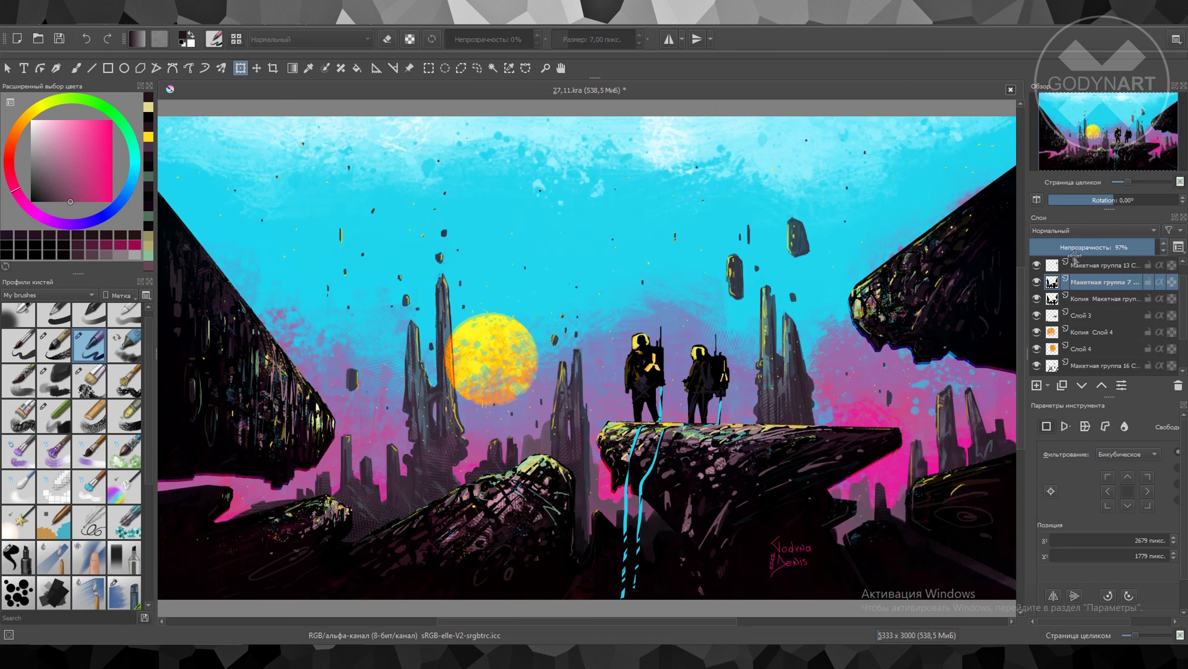
left_click(1036, 315)
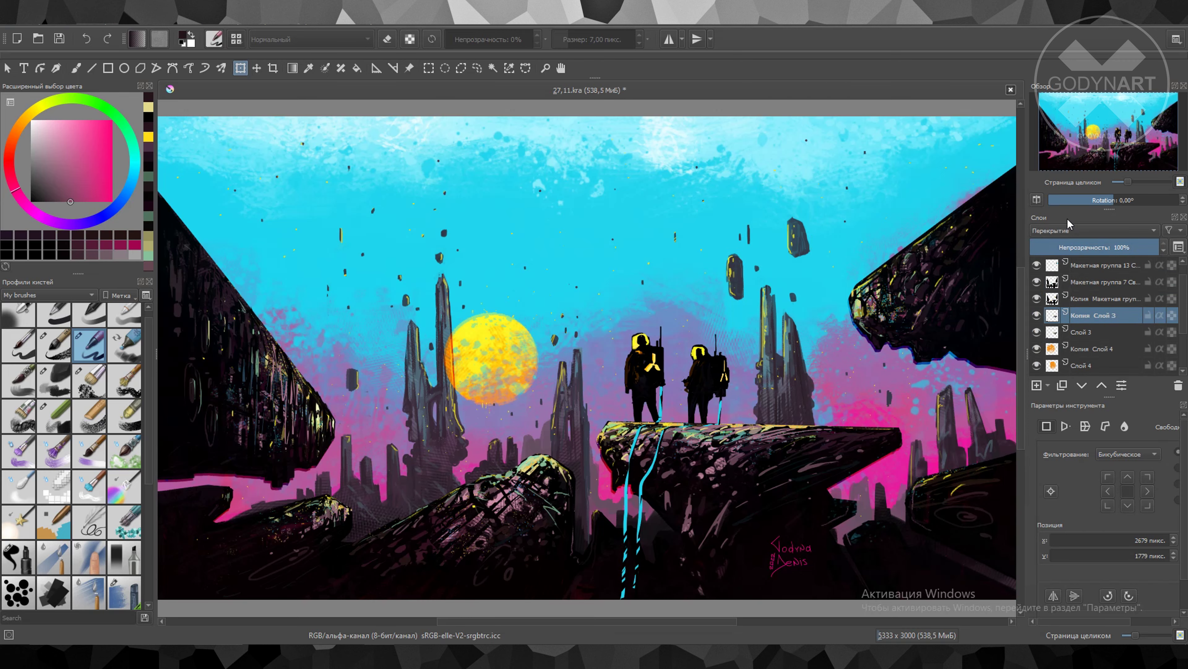
key("ctrl+j")
Nudge the right rock slightly into place with the whole painting in view
scroll(661, 368, "up", 5)
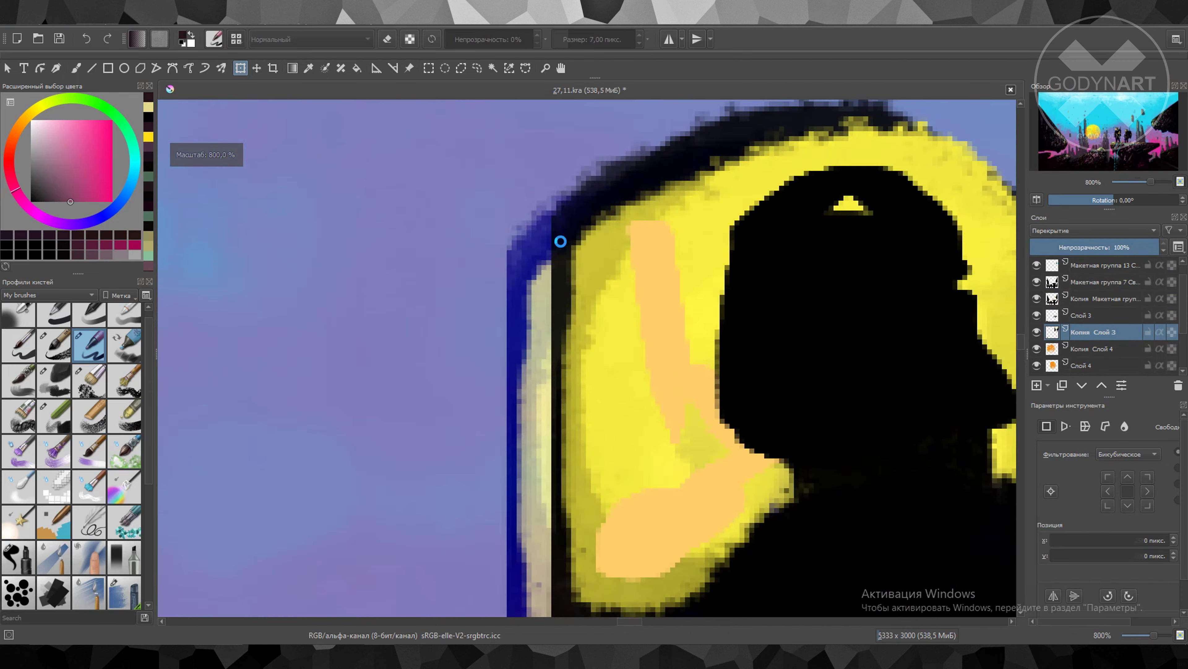
scroll(661, 369, "down", 10)
key("2")
scroll(929, 330, "up", 5)
left_click_drag(929, 330, 777, 352)
key("2")
Set the original astronaut layer opacity to 79% and the dark rock group opacity to 90%
left_click(1100, 282)
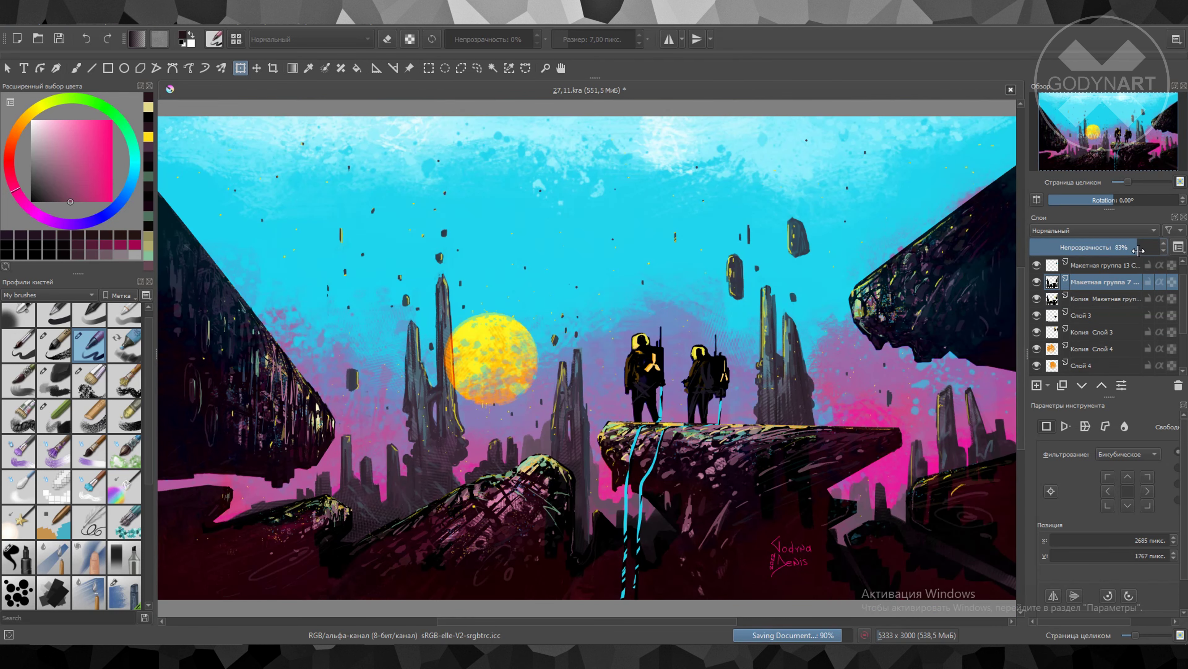
key("Page_Down")
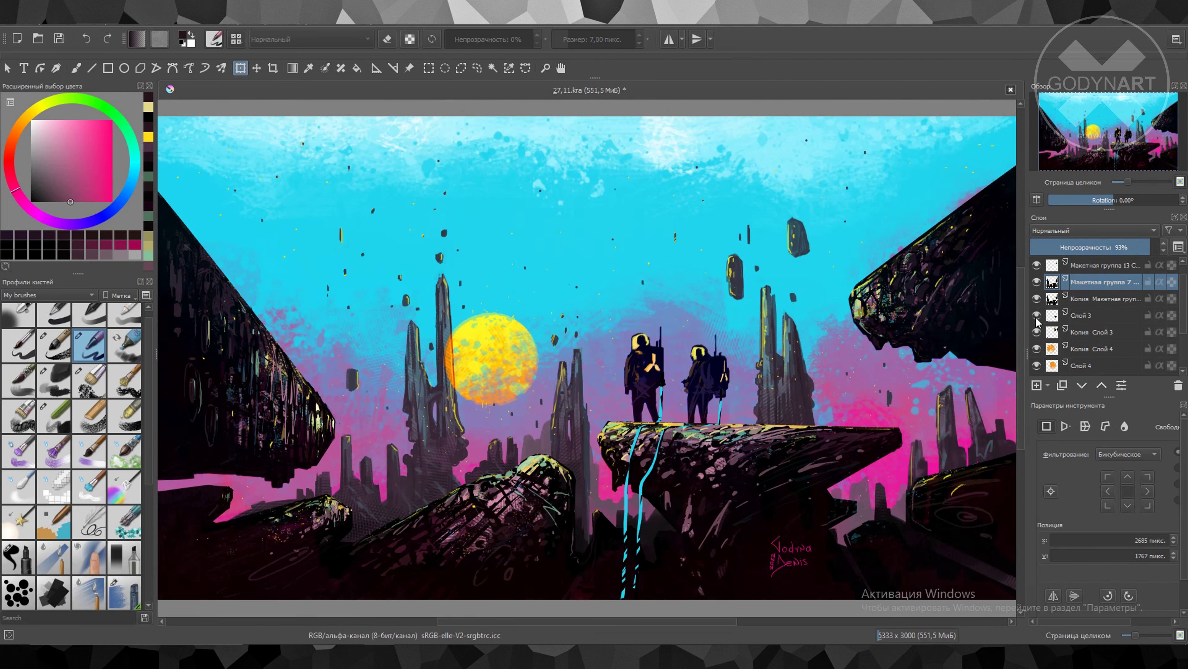
key("Page_Down")
left_click_drag(1127, 245, 1133, 249)
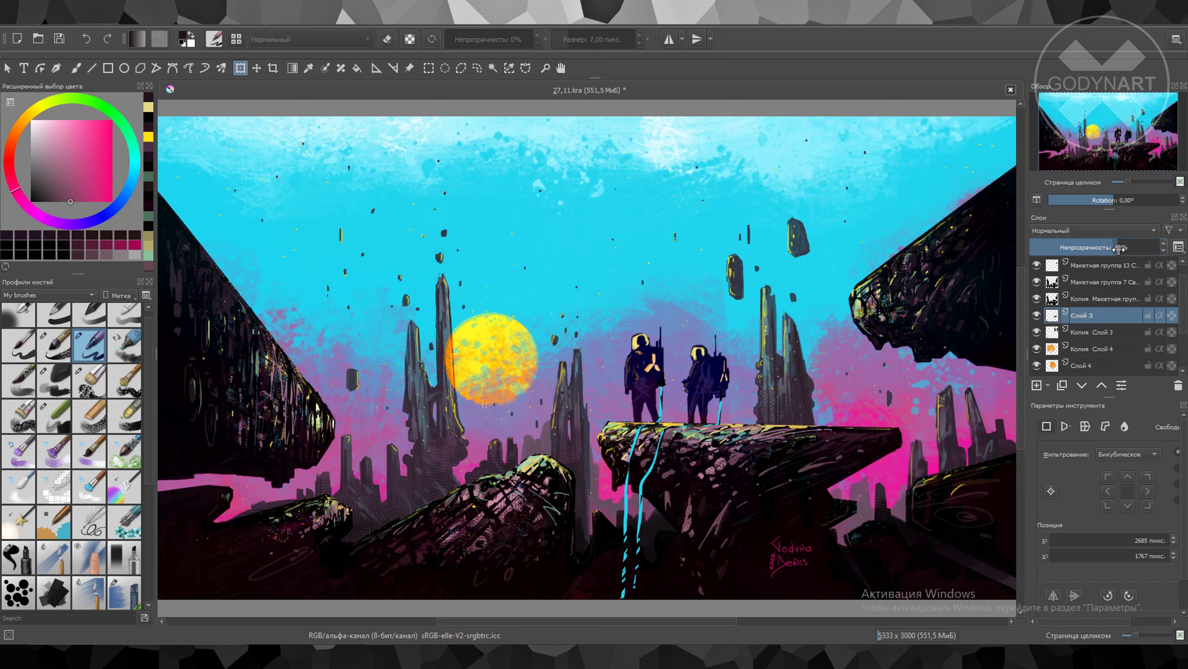
key("Page_Up")
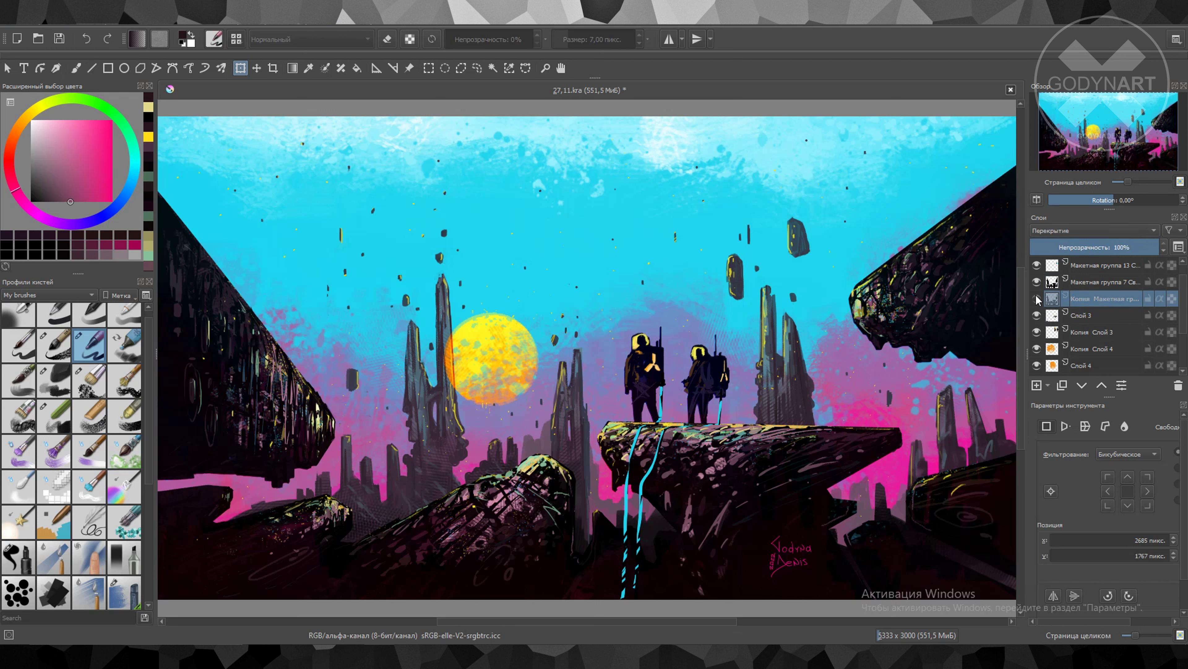
key("Page_Up")
left_click(1148, 246)
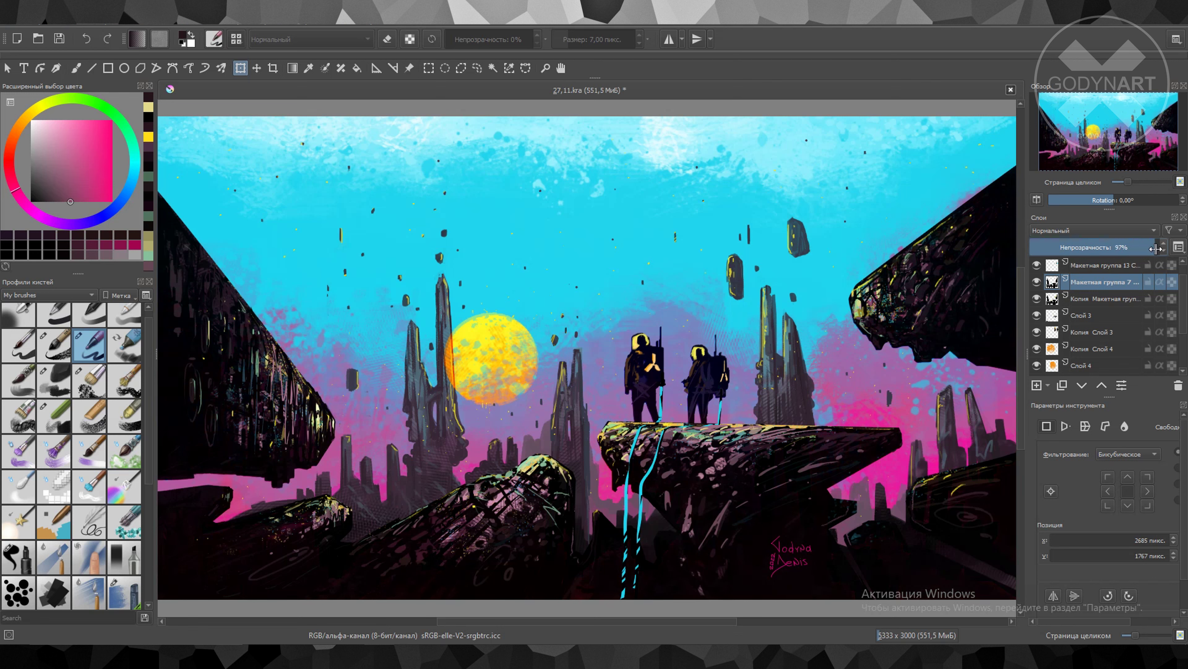
Compare the rock group on and off, merge it down into its copy, and delete the original astronaut layer
scroll(1090, 304, "up", 1)
left_click(1036, 298)
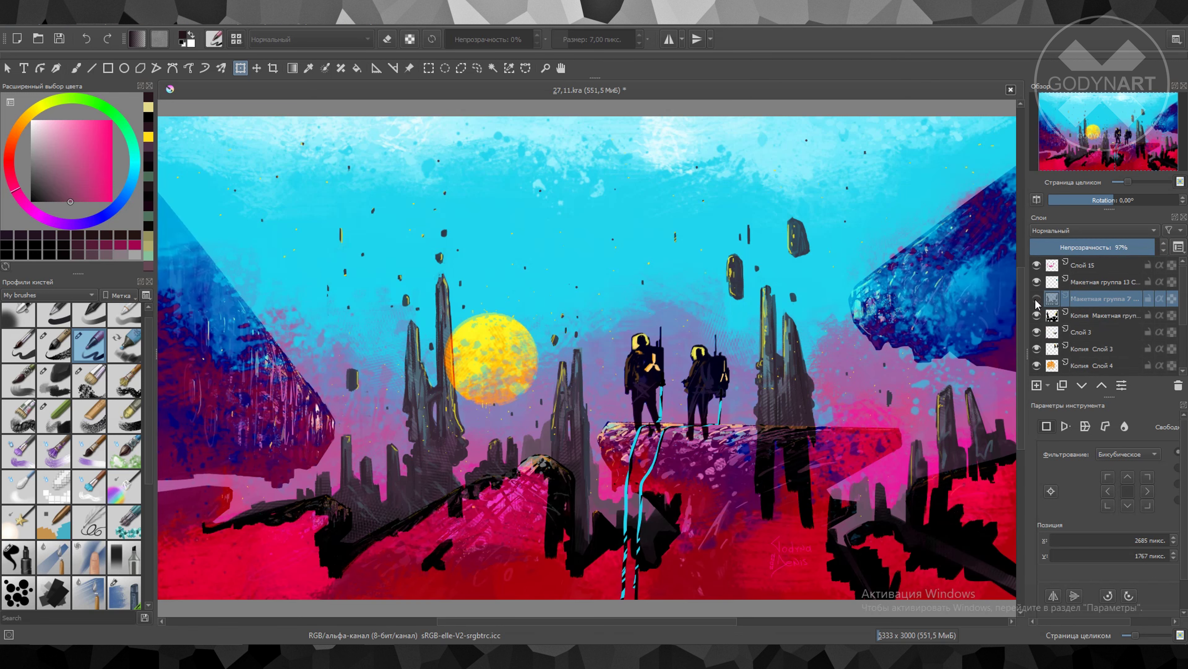
left_click(1036, 300)
key("ctrl+e")
left_click(1037, 316)
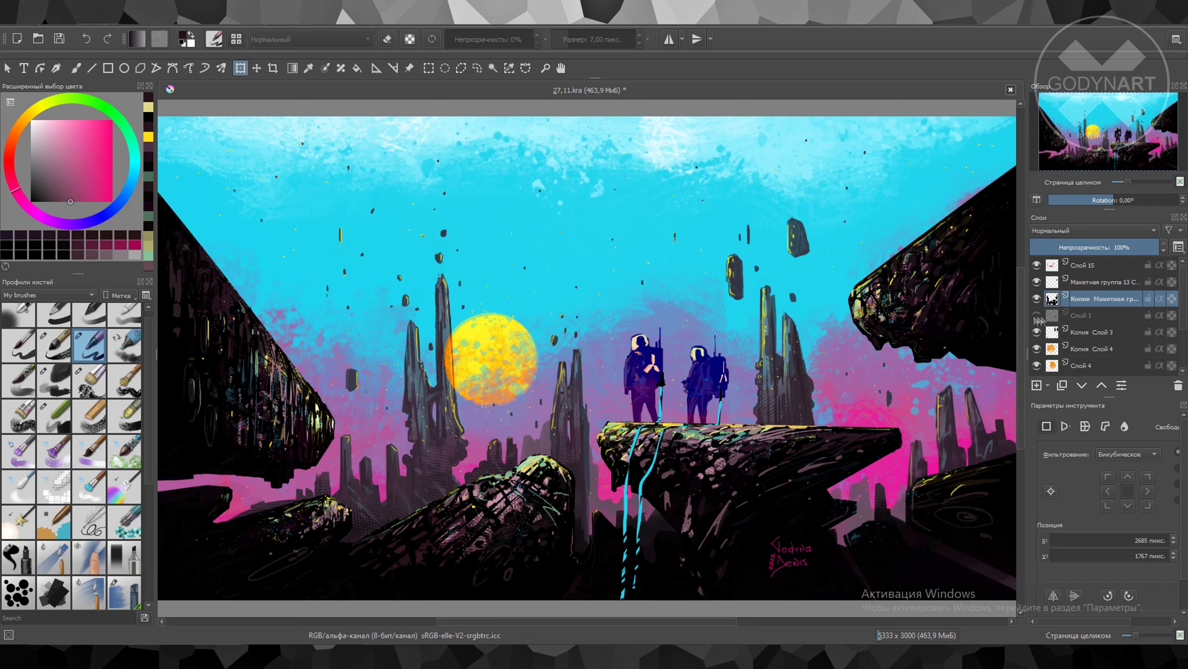
key("shift+Delete")
Switch to a slightly larger freehand brush in black and set the mask layer to Grain Merge (Слияние зерна)
key("b")
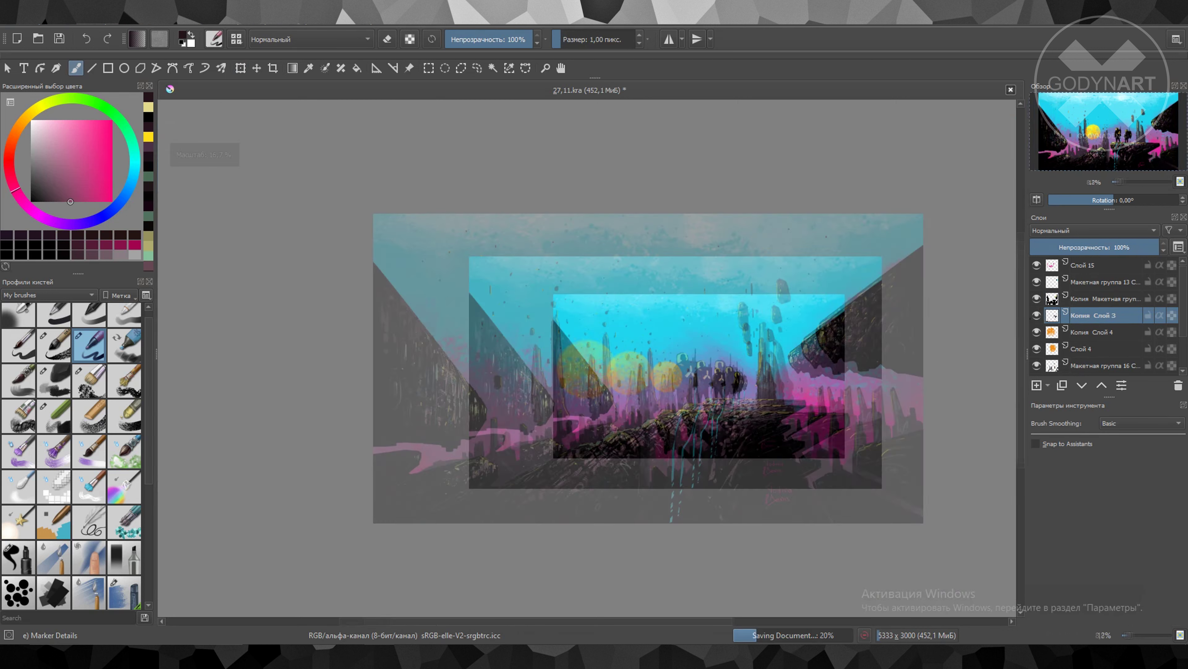
key("Page_Up")
key("d")
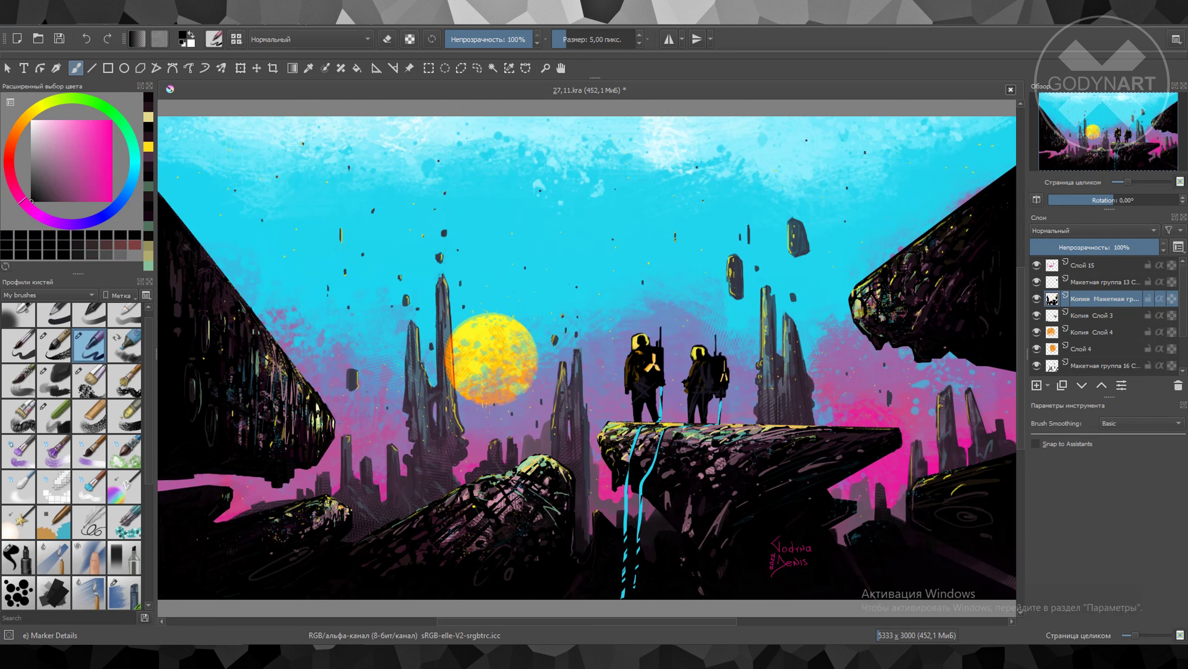
key("bracketright")
key("bracketright")
key("bracketright")
key("bracketright")
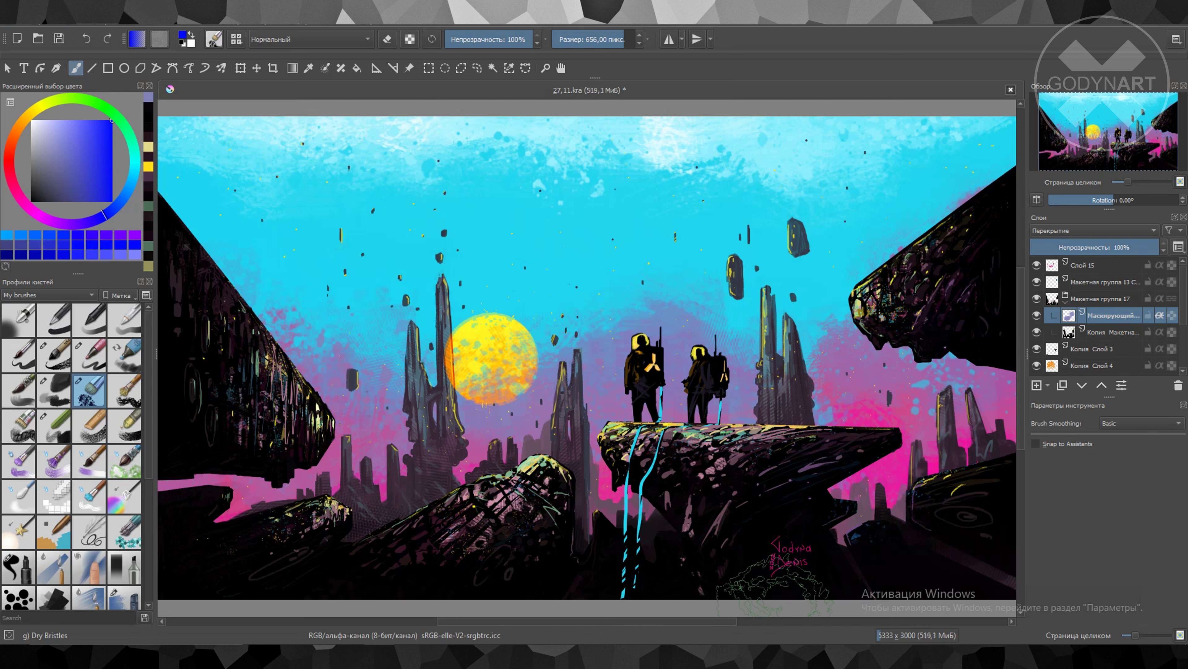
left_click(1092, 231)
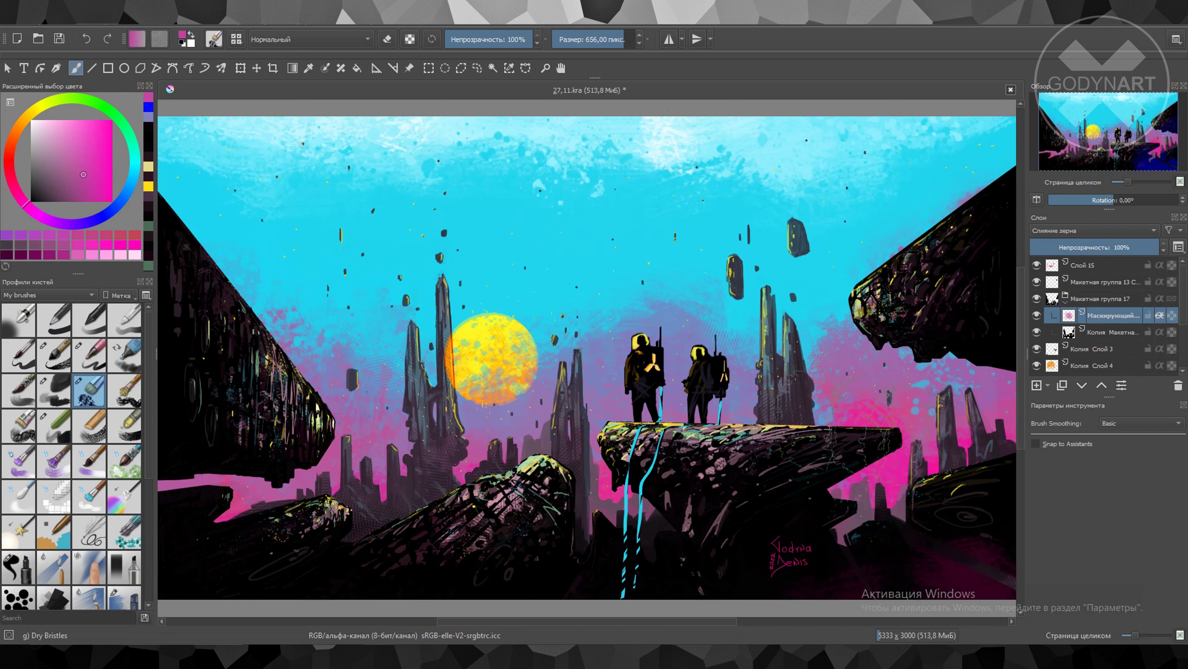
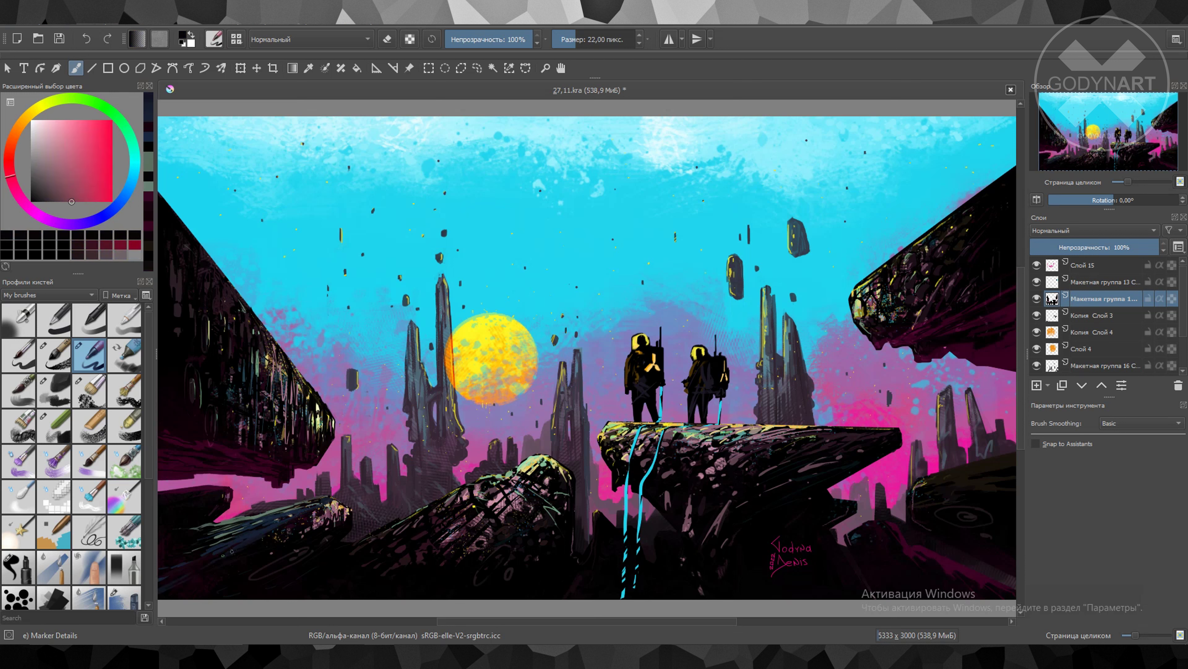
Break the cyan drips into dotted streaks with a dark texture in a clipping group, then merge it down
key("ctrl+s")
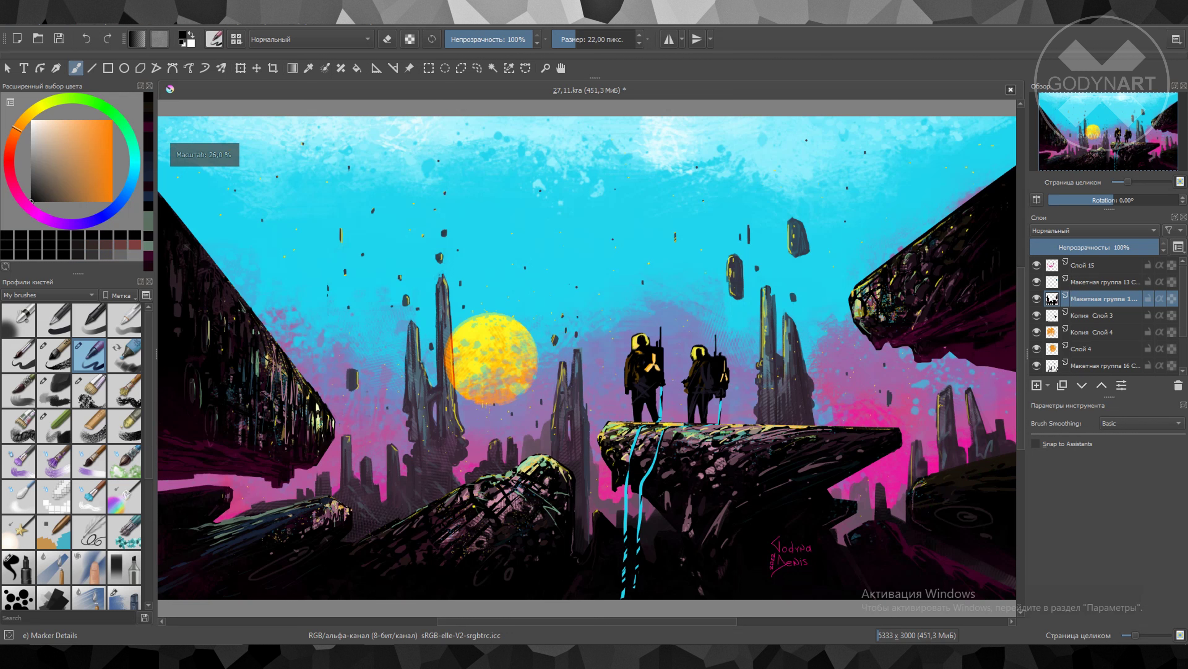
key("ctrl+s")
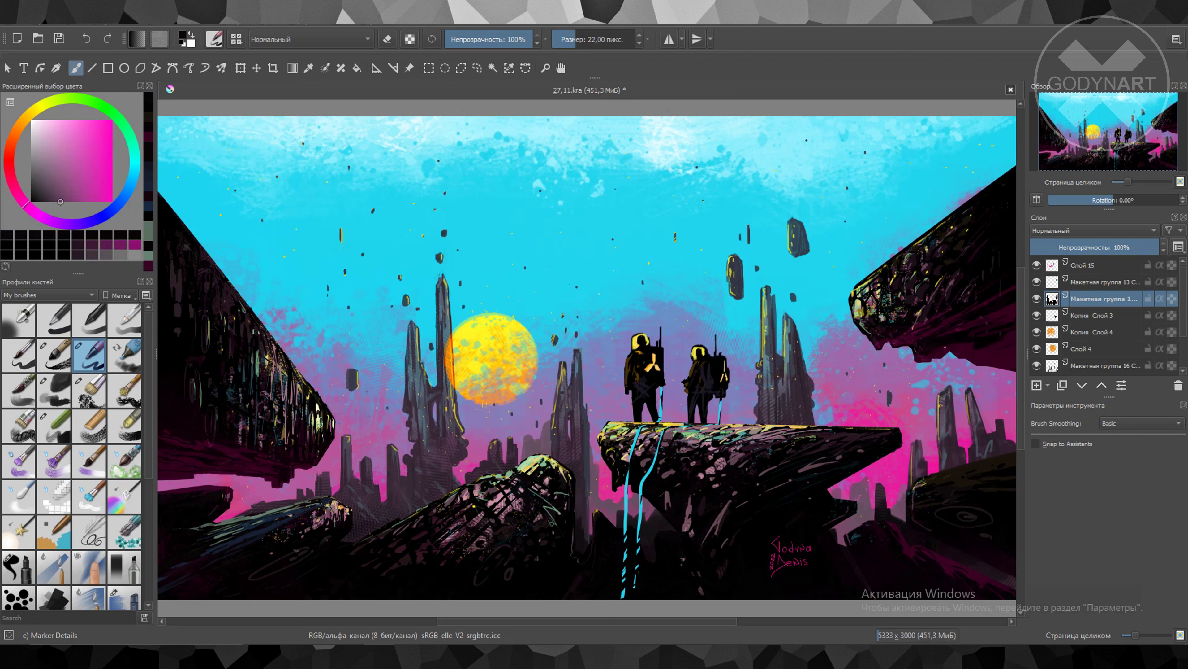
left_click(513, 531, "ctrl")
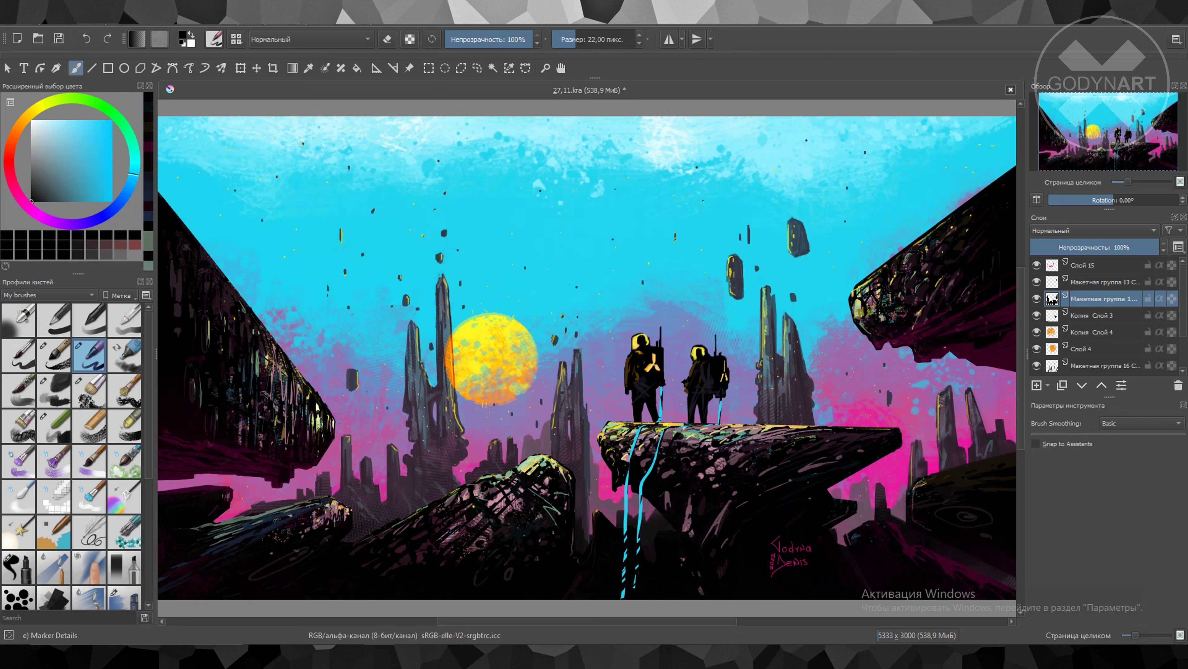
key("ctrl+shift+g")
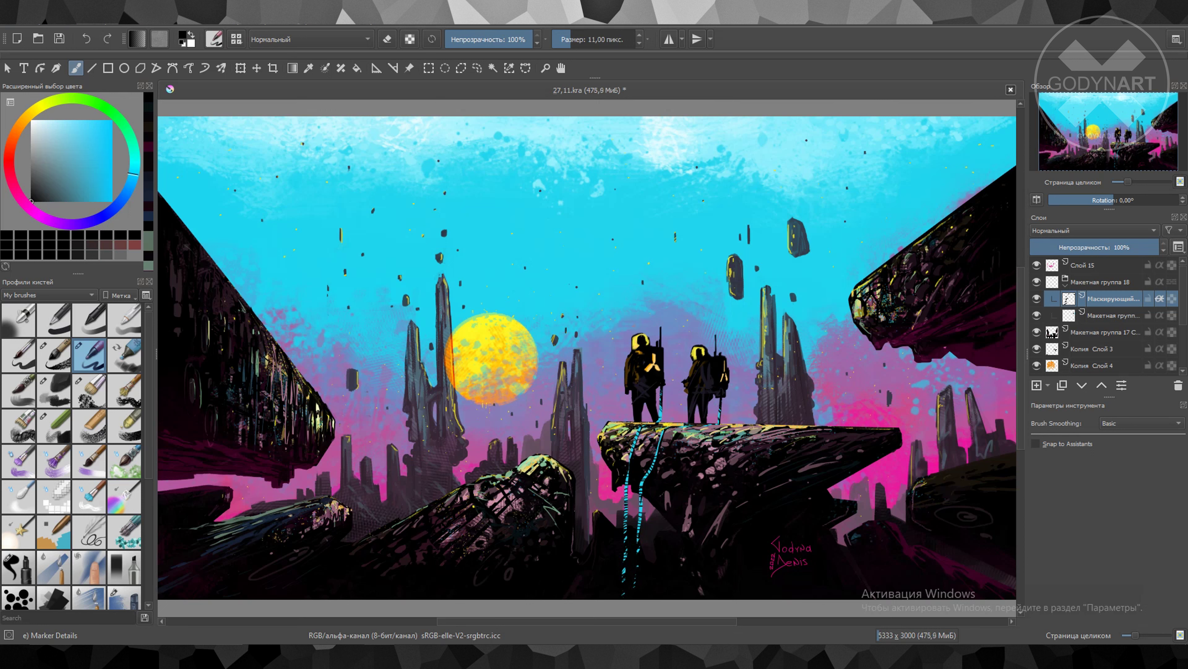
key("ctrl+e")
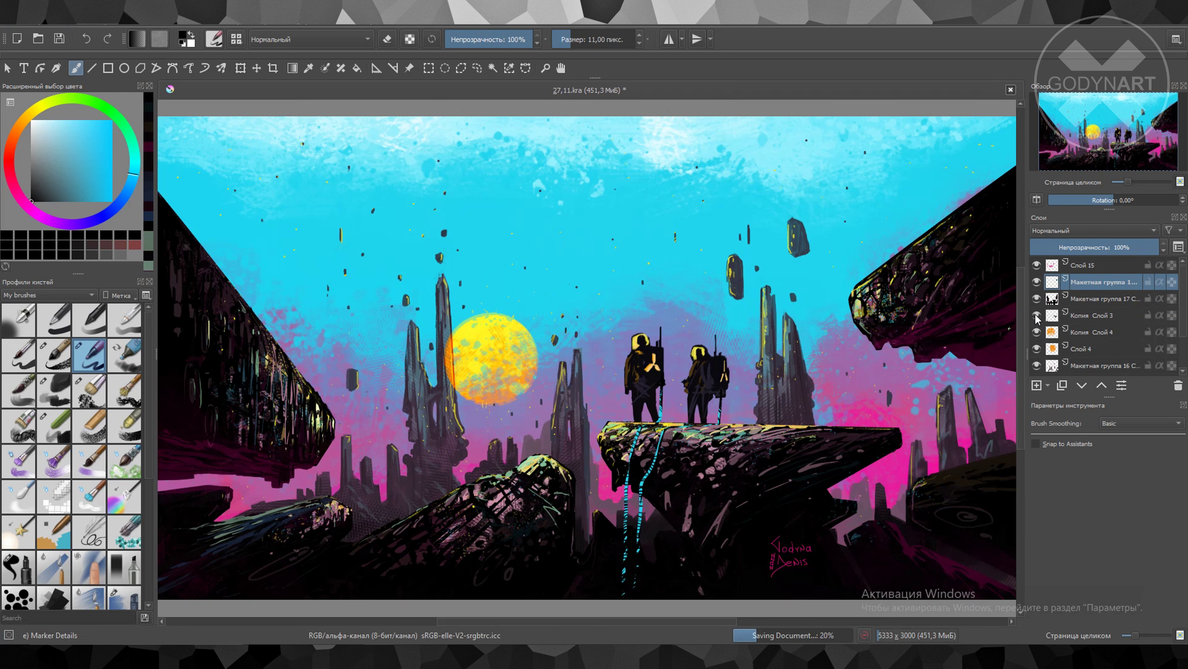
Paint cyan strokes on the left astronaut's chest on Копия Слой 3 with a smaller brush
left_click(1076, 315)
left_click(674, 510, "ctrl")
key("bracketleft")
left_click_drag(643, 357, 653, 364)
Replace the chest strokes with cyan dabs and rings on both astronauts
key("ctrl+z")
scroll(689, 386, "up", 2)
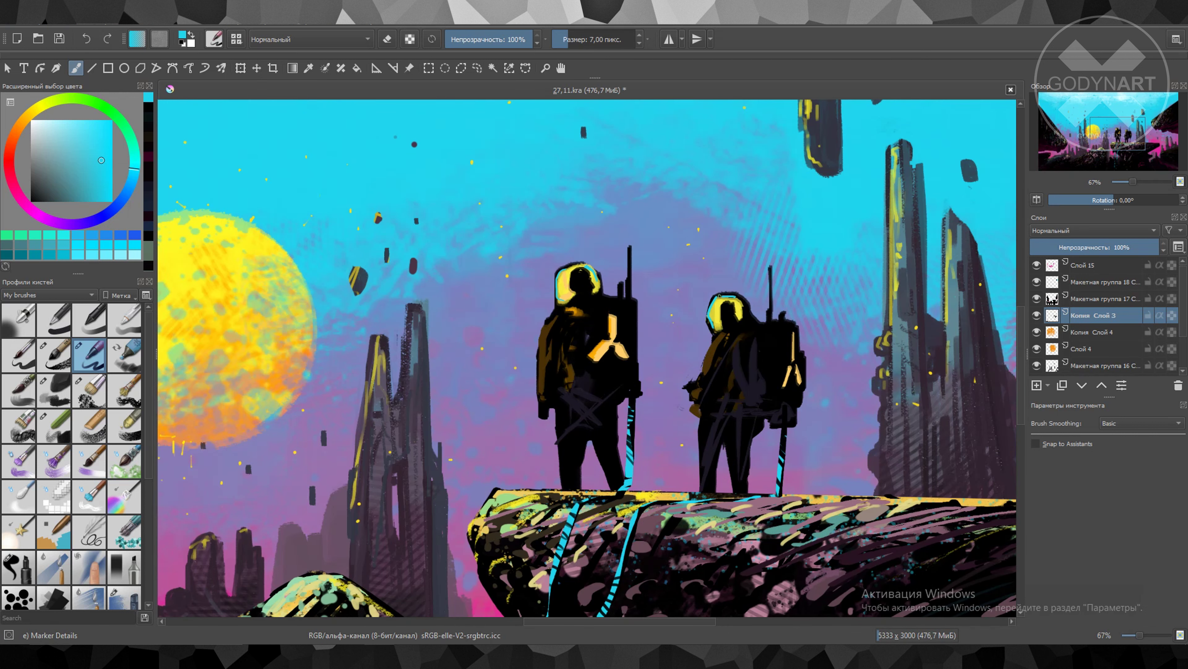
key("e")
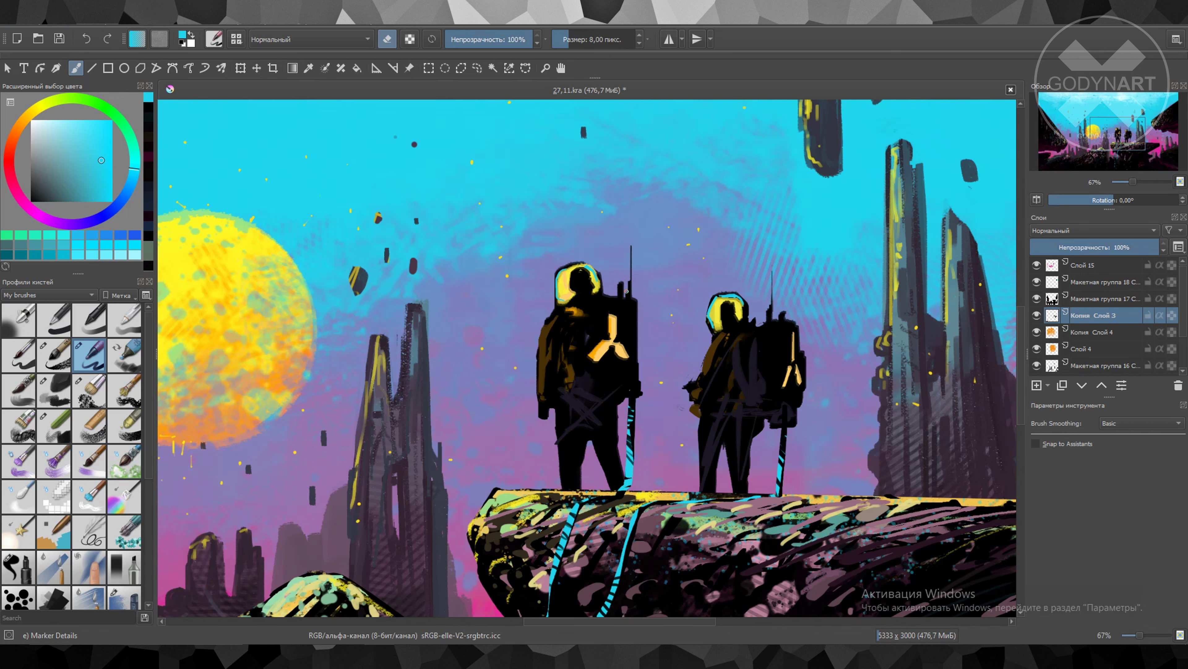
key("e")
left_click(602, 332)
left_click(623, 336)
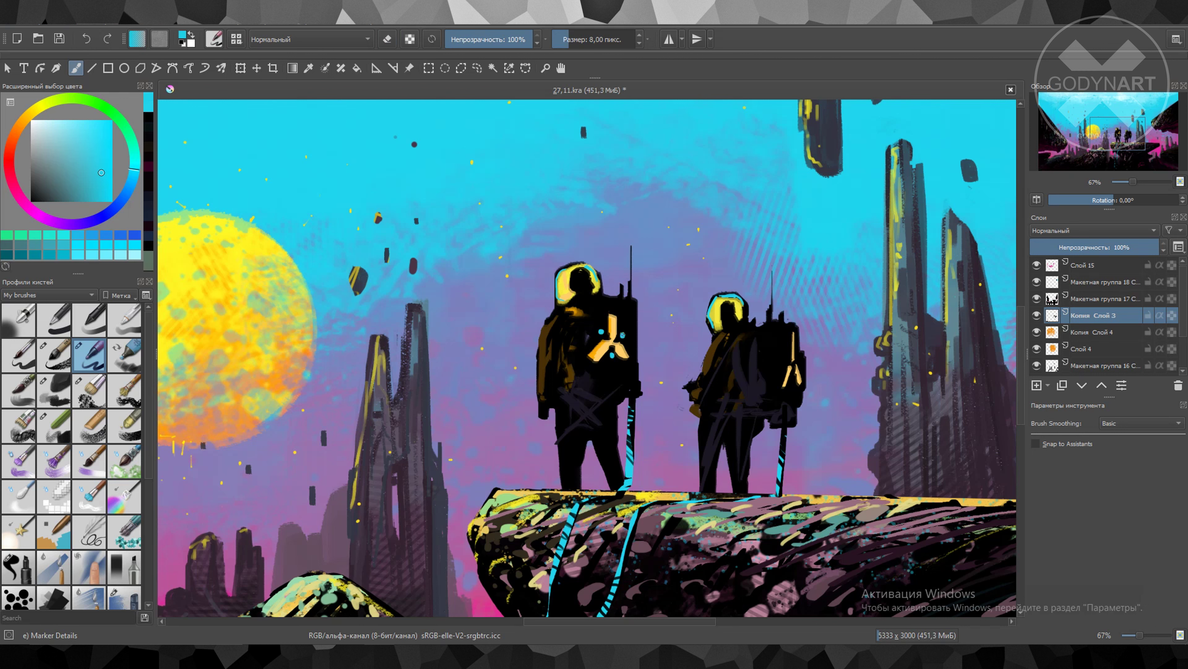
left_click_drag(549, 333, 545, 361)
left_click_drag(715, 355, 711, 374)
Erase a small patch on the left astronaut's leg
key("d")
key("e")
left_click_drag(600, 433, 599, 490)
key("e")
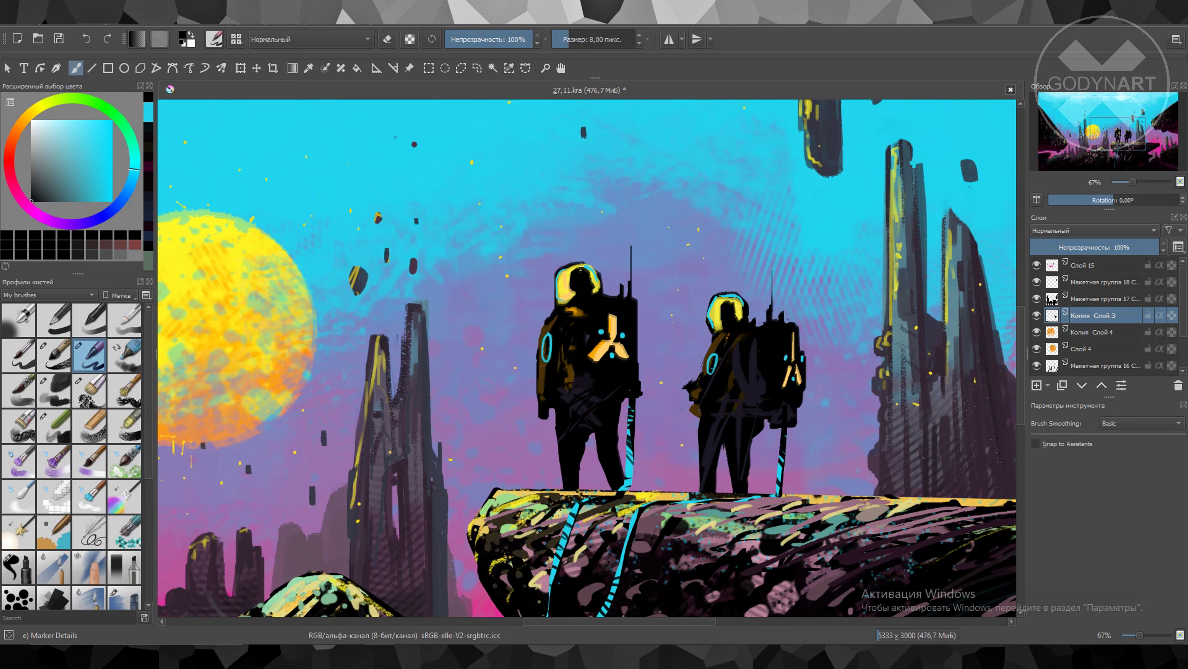
Draw a thin pink accent line on the left astronaut and save the painting
left_click(15, 190)
left_click(112, 164)
key("bracketleft")
left_click_drag(575, 310, 629, 389)
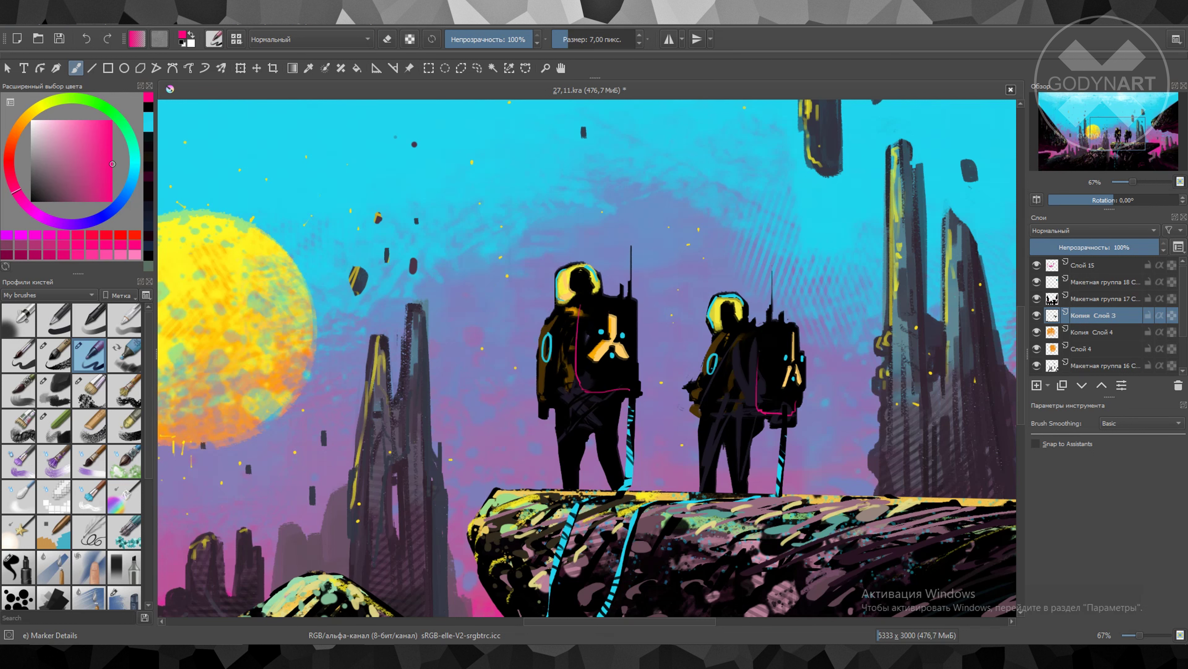
key("bracketright")
key("2")
key("ctrl+s")
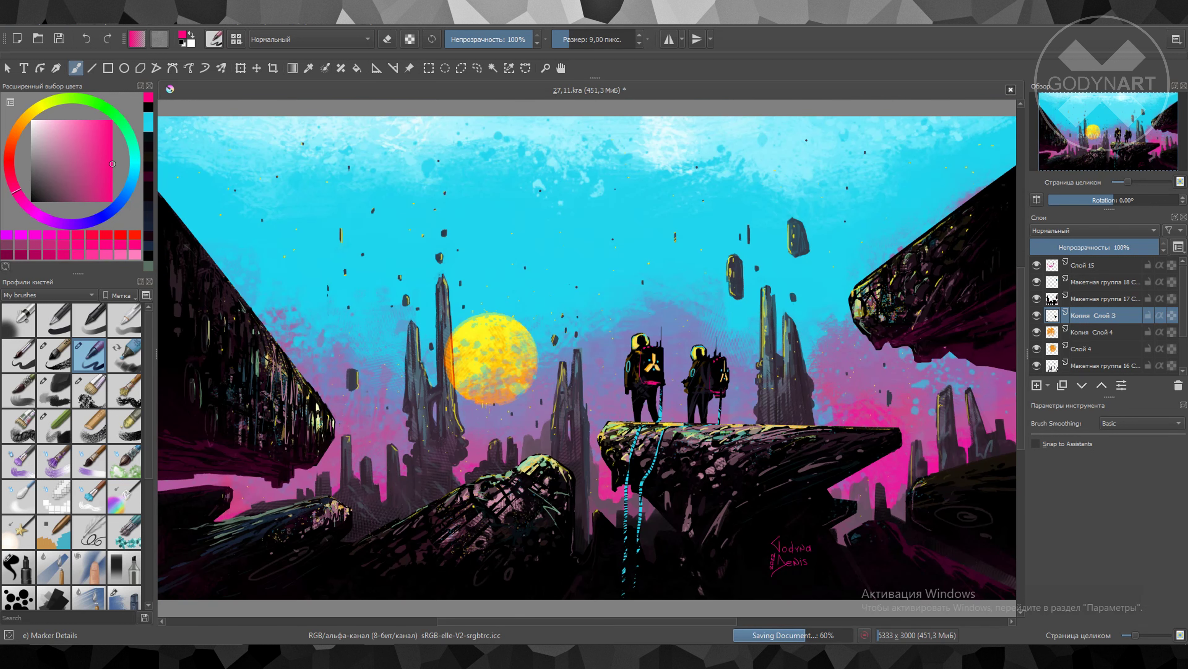
Touch up with dark violet and near-black, then save the painting
left_click(687, 421, "ctrl")
left_click(689, 411, "ctrl")
key("e")
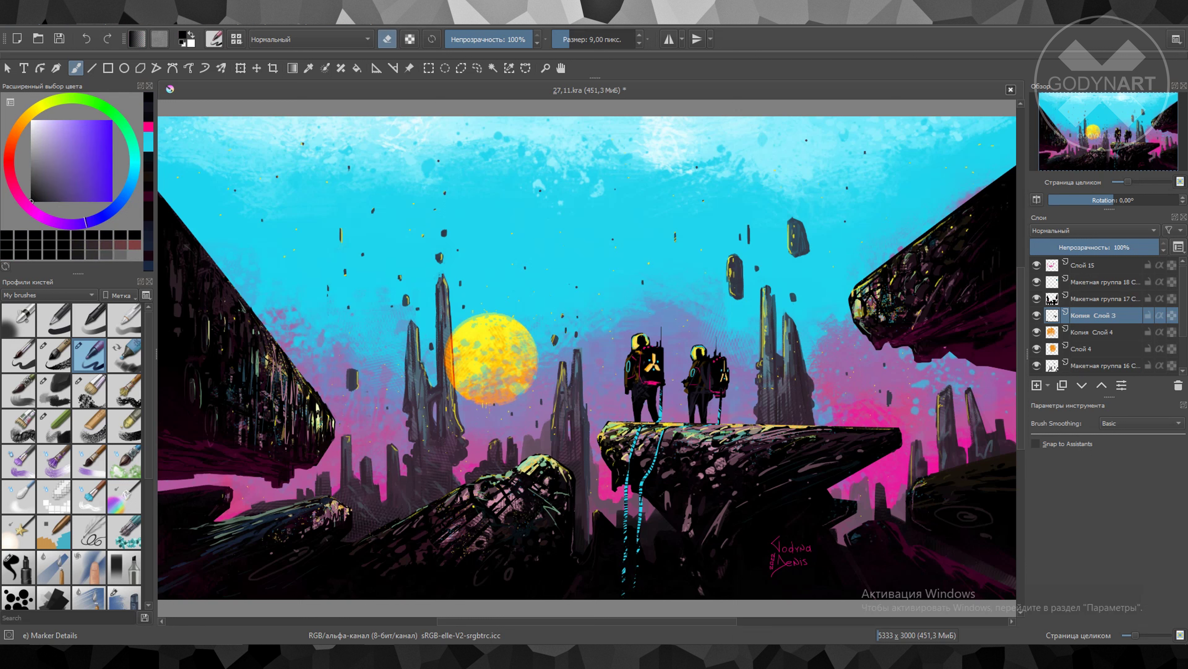
key("e")
key("ctrl+s")
Lighten the floating rocks with cyan Dry Textured Creases in an Overlay masked group, then merge it
key("Page_Down")
key("Page_Down")
key("Page_Down")
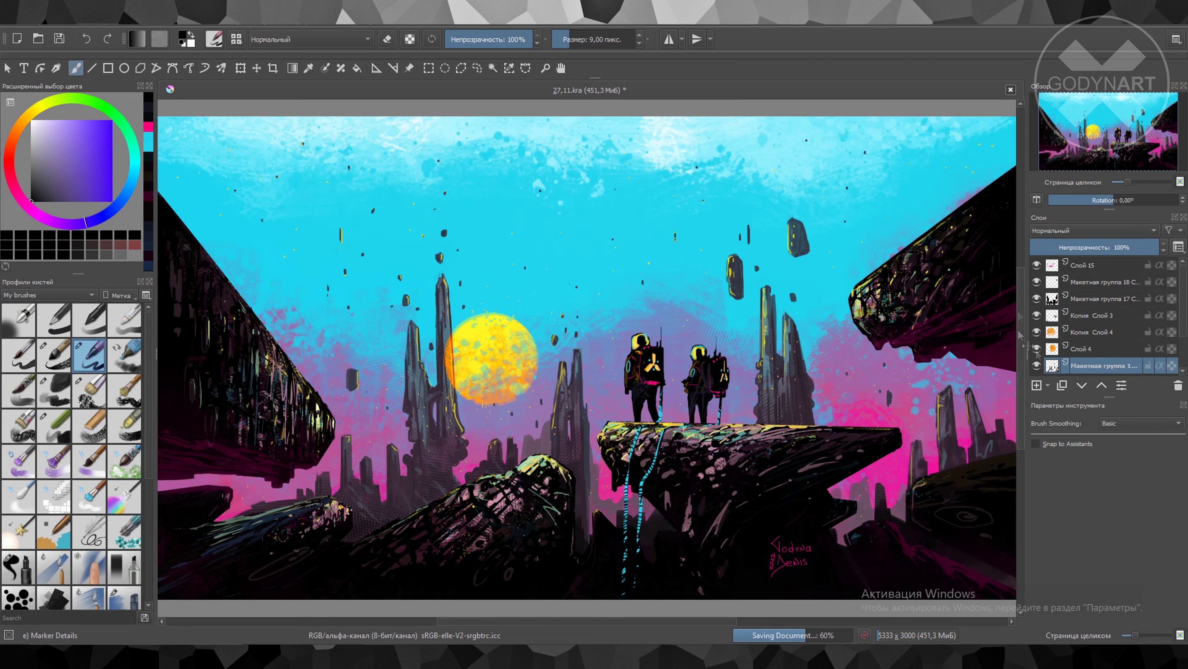
key("ctrl+g")
left_click(18, 426)
left_click(562, 188, "ctrl")
left_click_drag(732, 274, 795, 234)
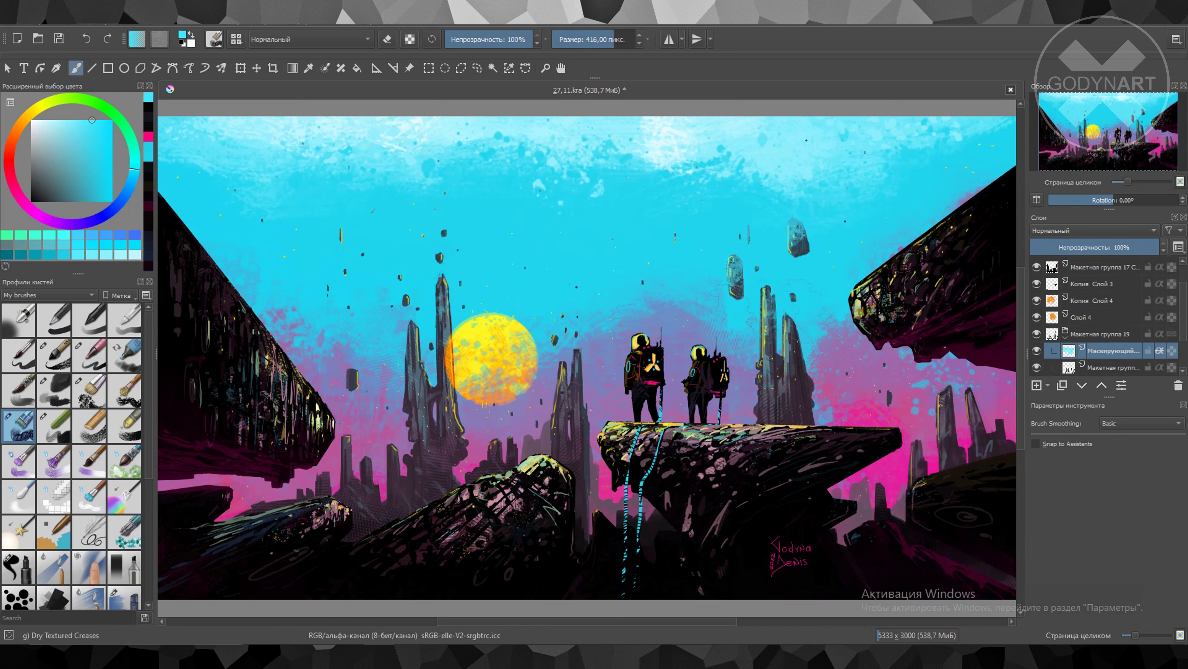
key("alt+shift+o")
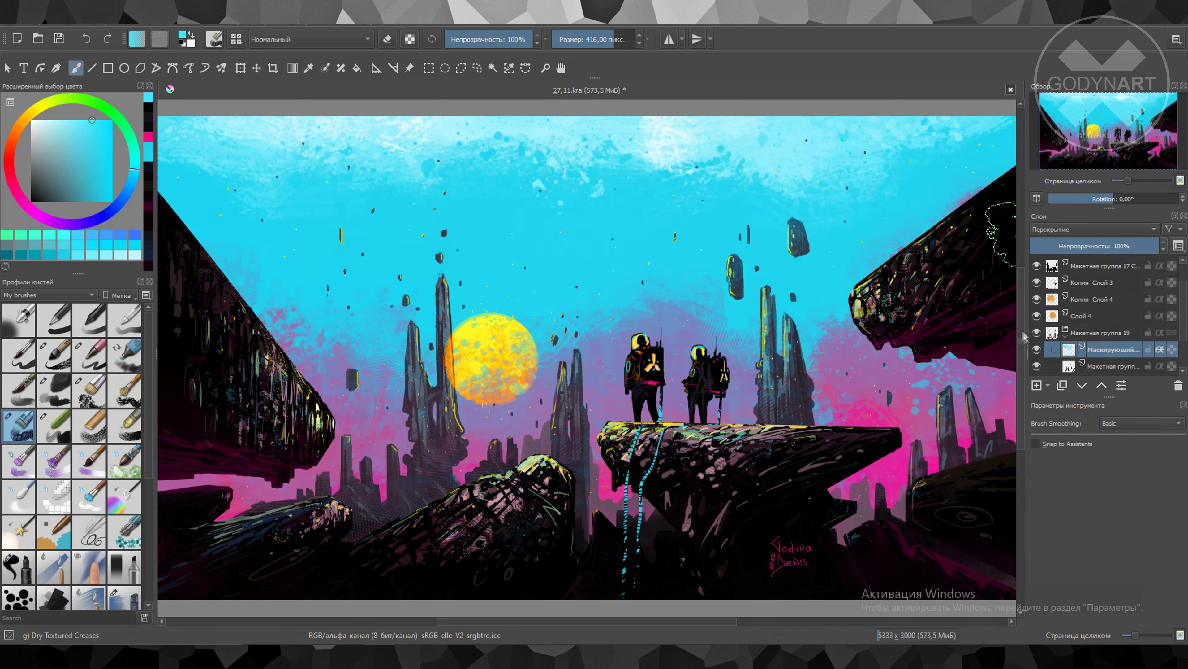
left_click(842, 511, "ctrl")
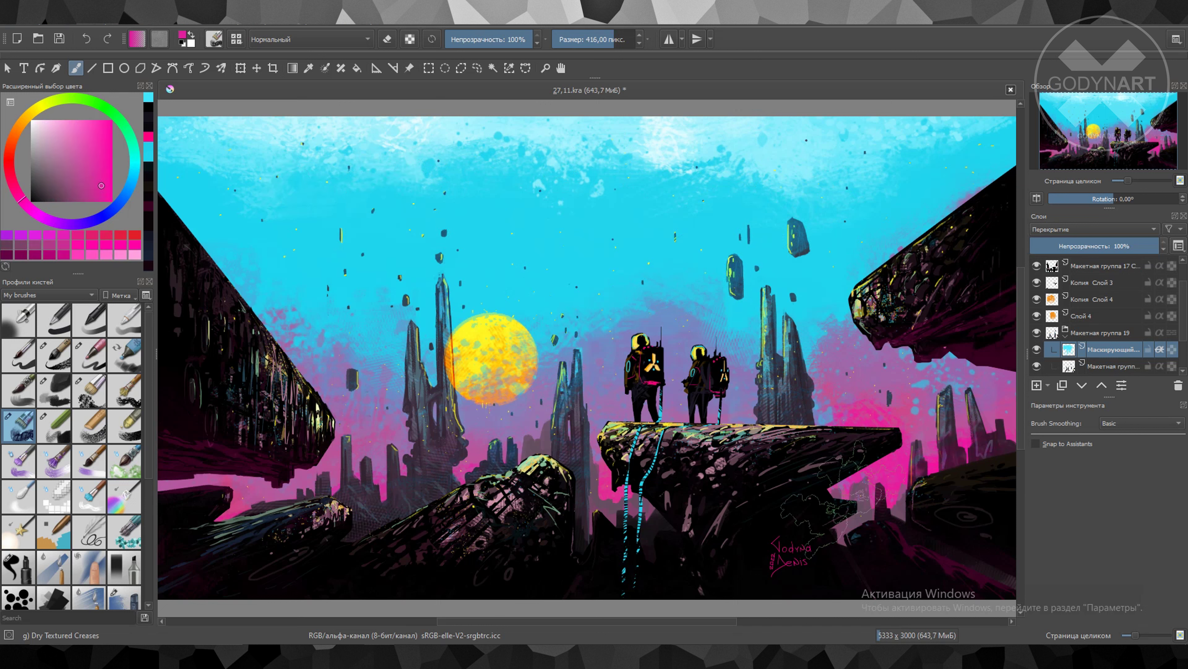
key("ctrl+e")
Add a second masked group for the pink lower-right scratches, merge it, and save
key("ctrl+g")
key("ctrl+s")
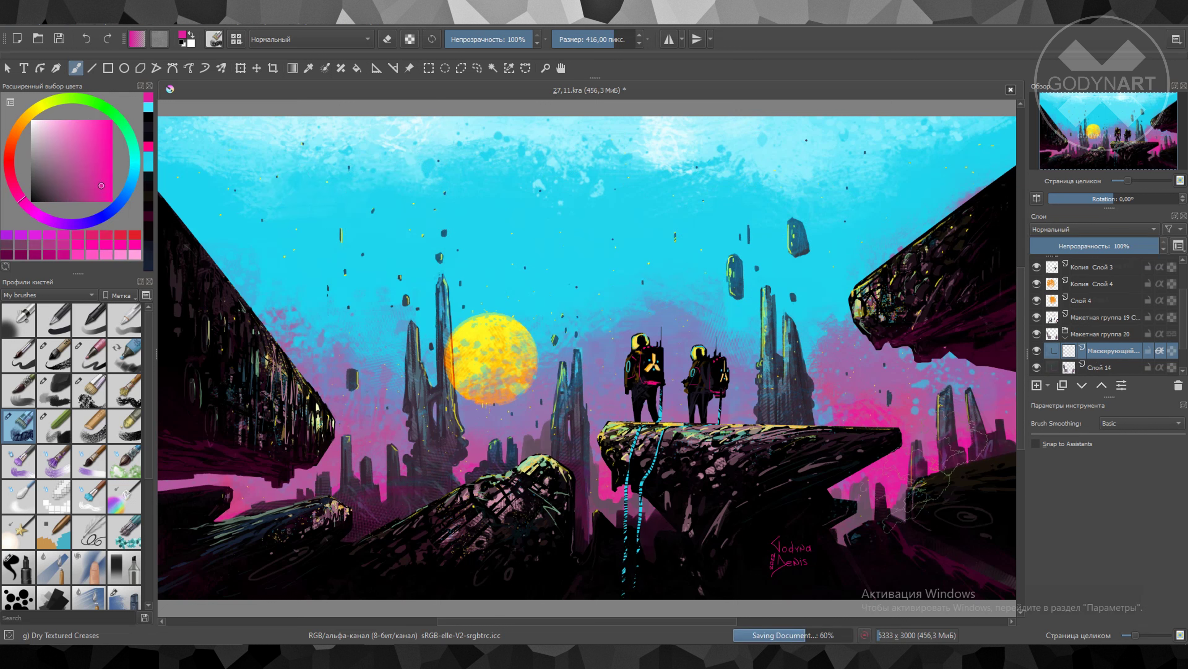
key("ctrl+e")
key("bracketright")
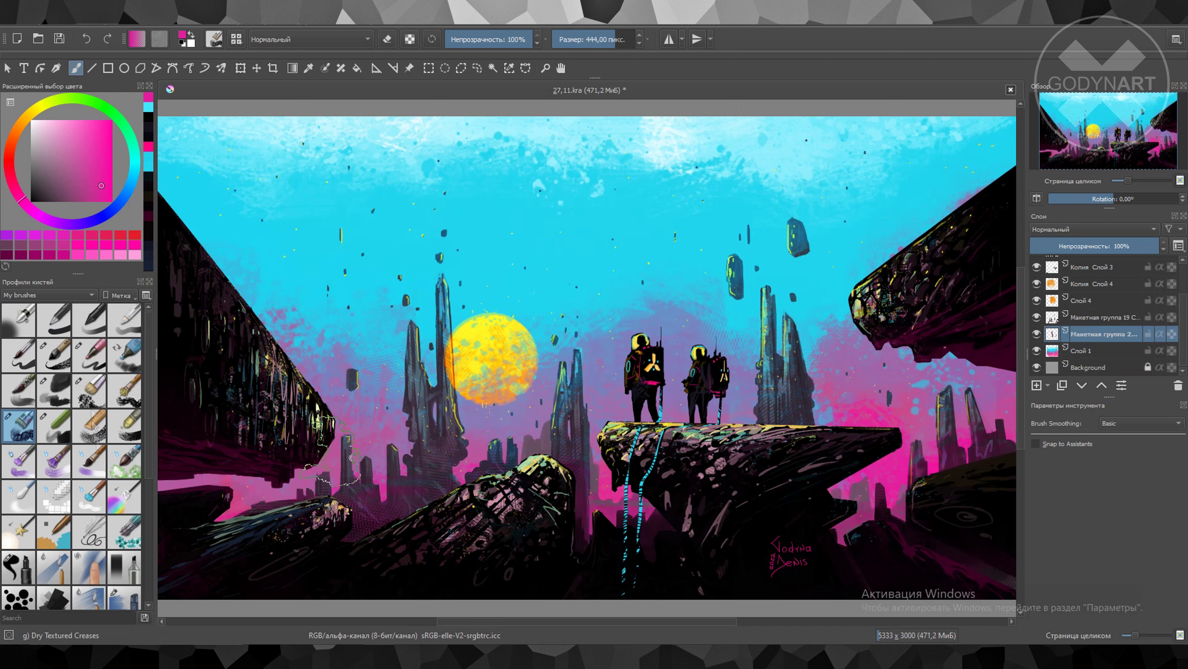
key("ctrl+s")
key("slash")
left_click(1038, 321)
Refine rock and spire details with a slightly larger dark purple marker, then save
key("e")
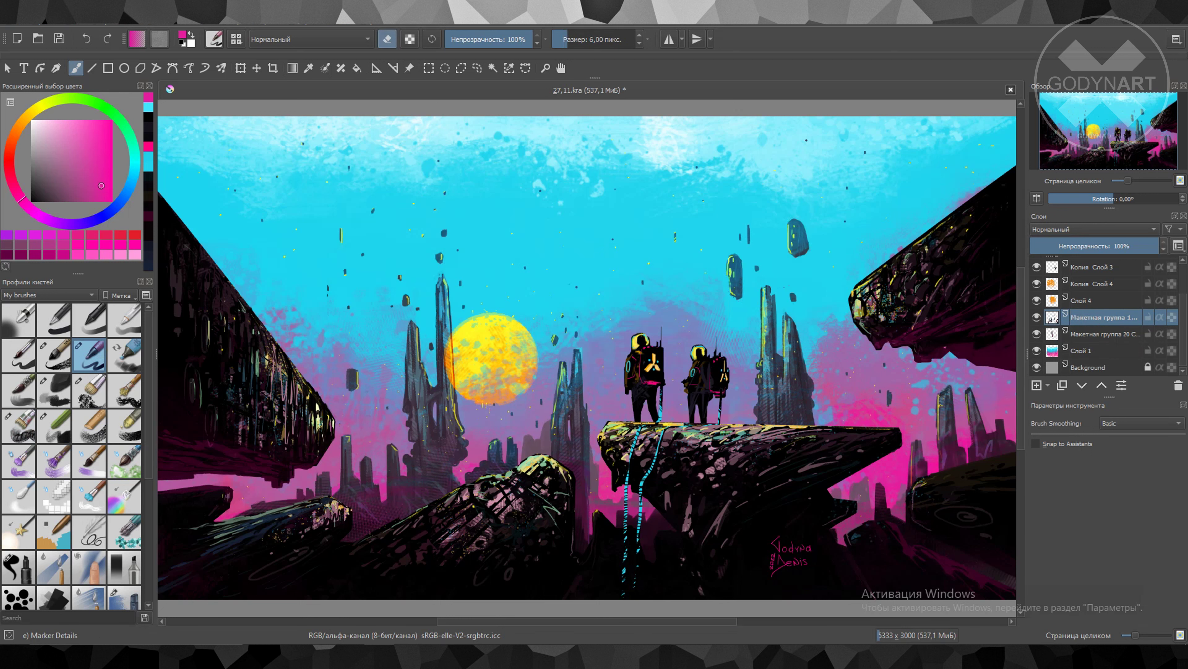
key("e")
left_click(798, 347, "ctrl")
key("bracketright")
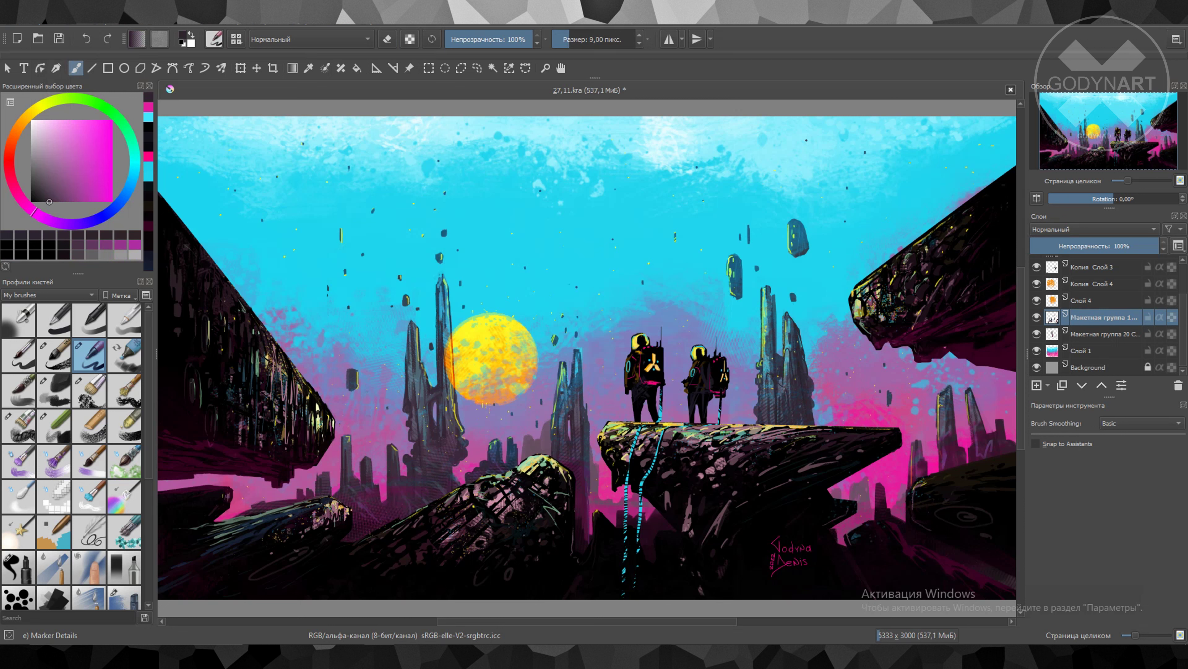
key("bracketright")
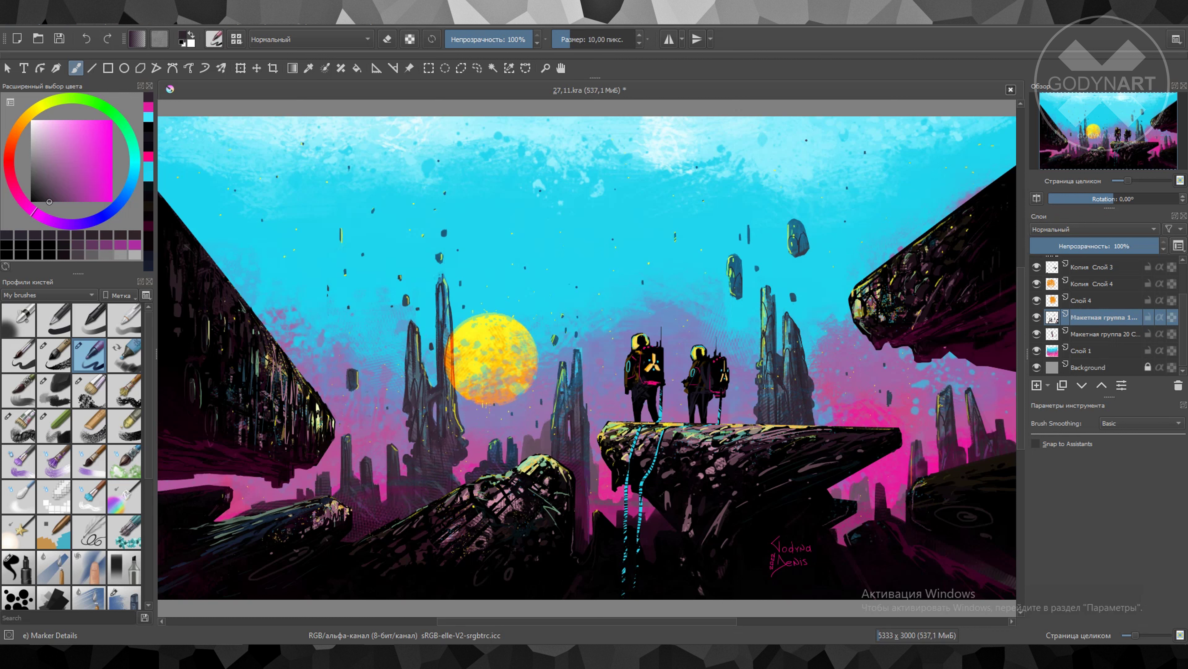
key("ctrl+s")
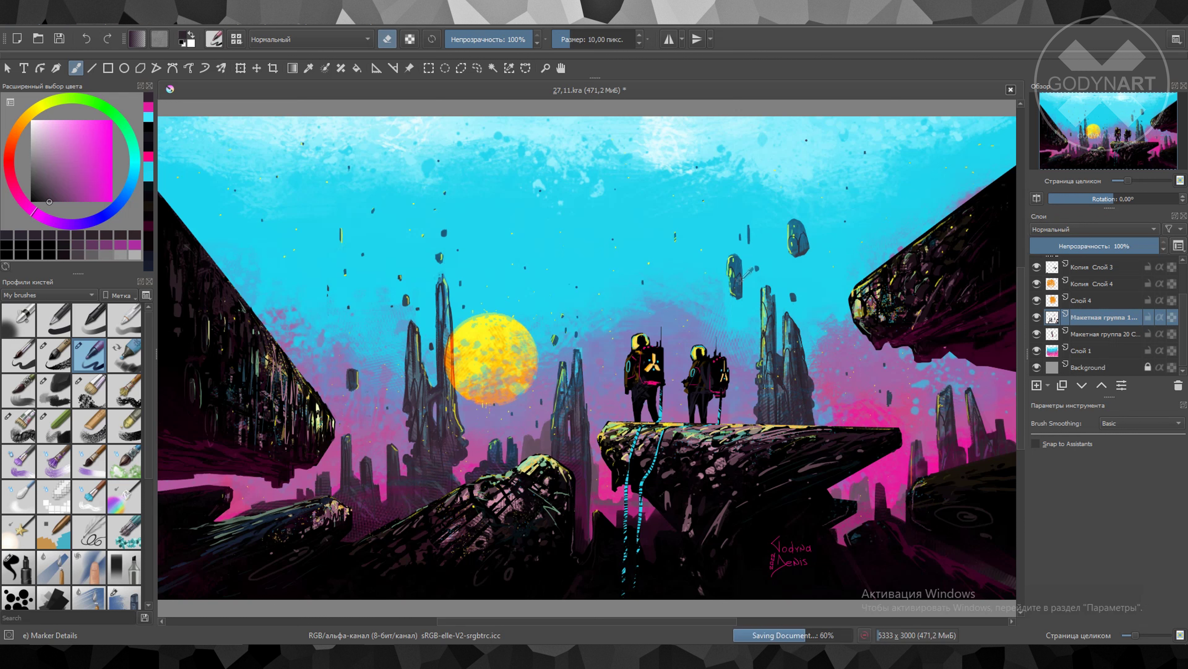
Erase and repaint small marks on the rocks, saving along the way
key("e")
key("e")
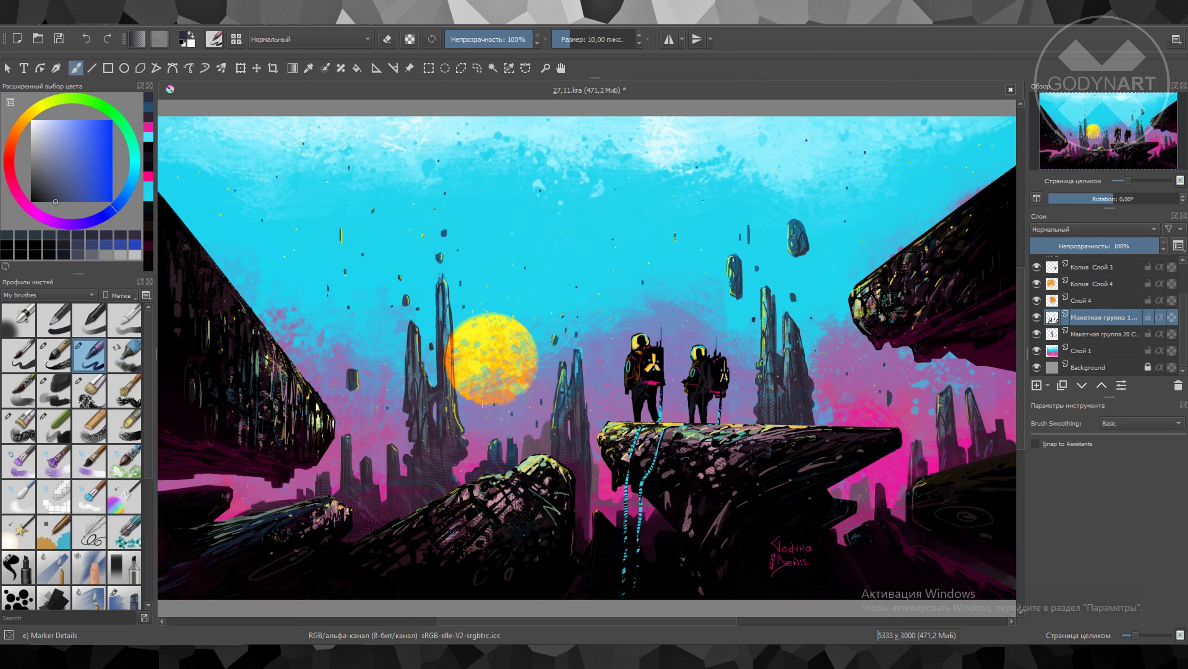
key("bracketright")
key("ctrl+s")
key("e")
key("e")
key("e")
key("ctrl+s")
key("e")
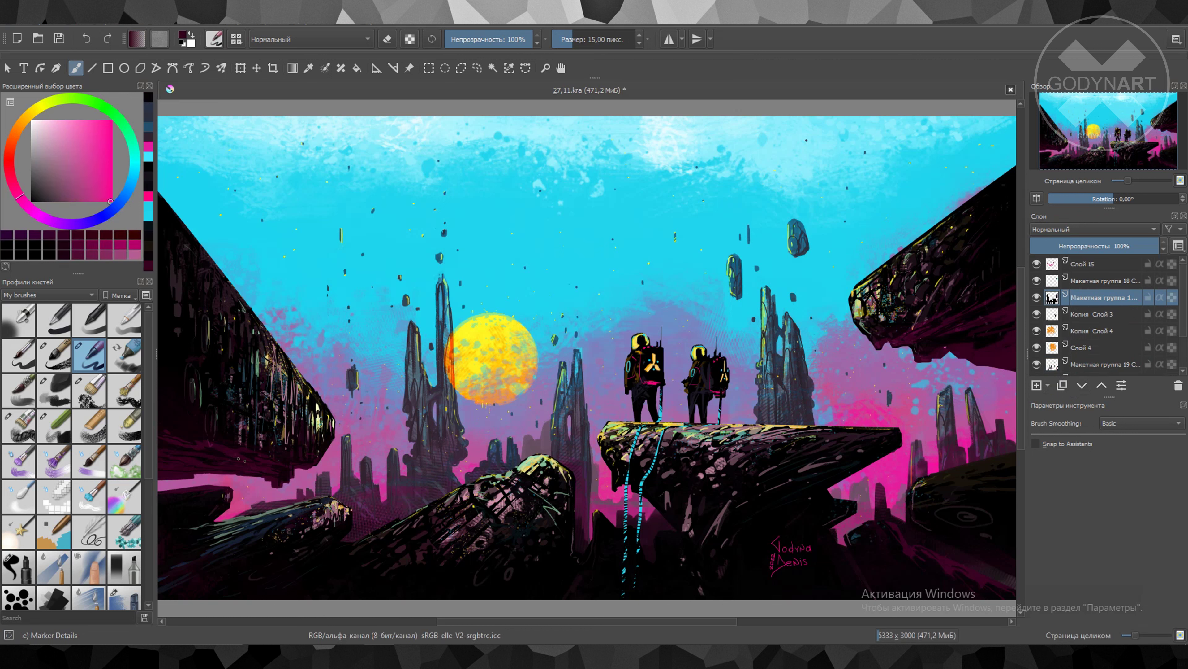
left_click(360, 457, "ctrl")
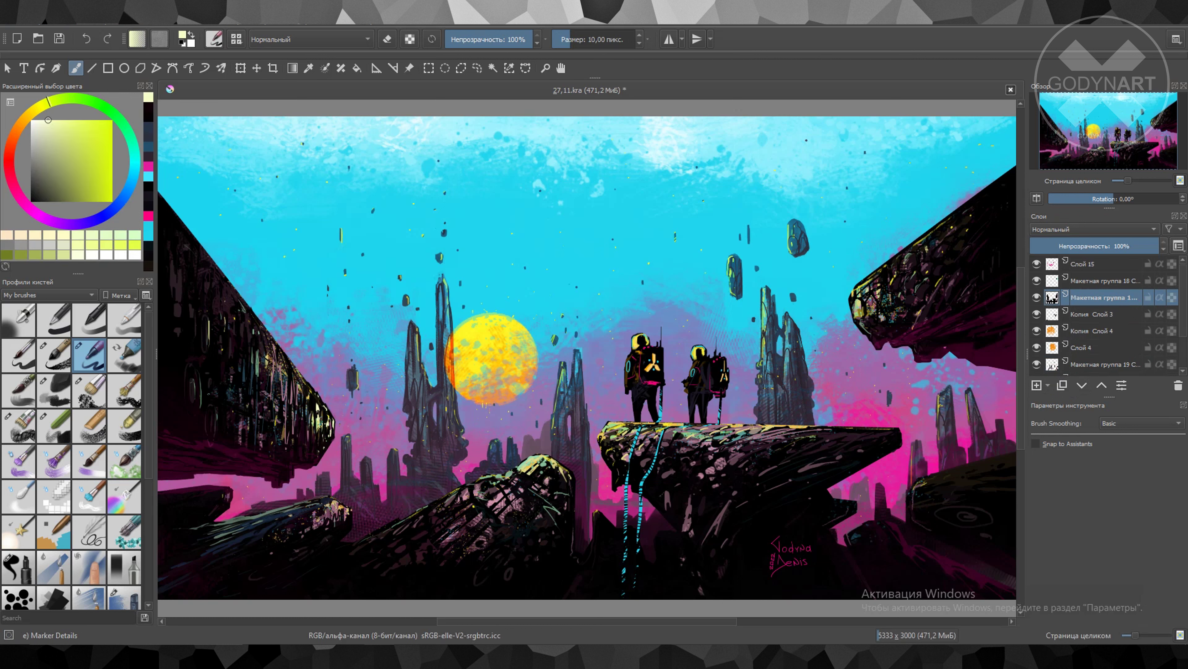
On a new layer, paint yellow streaks above and drips below the sun, trimming the top streak
key("ctrl+s")
left_click(1112, 330)
key("Insert")
left_click(541, 364, "ctrl")
mouse_move(486, 316)
left_mouse_down()
mouse_move(487, 229)
mouse_move(496, 265)
left_mouse_up()
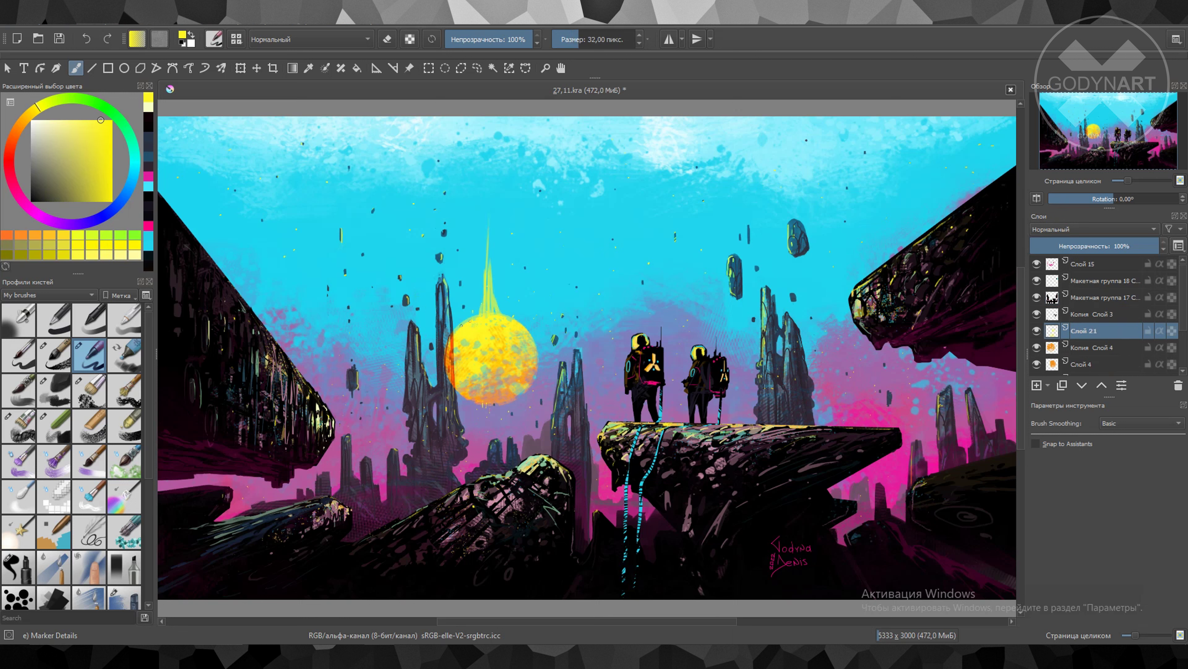
left_click_drag(489, 398, 491, 457)
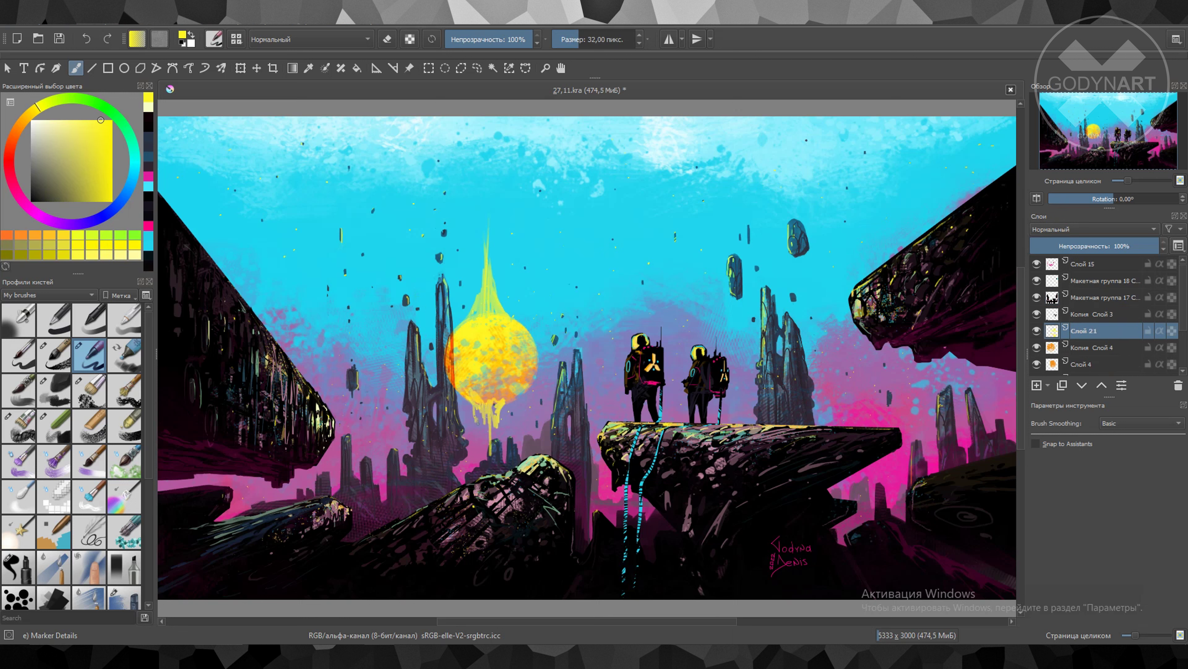
key("e")
left_click_drag(487, 319, 482, 169)
key("e")
key("e")
key("ctrl+r")
key("b")
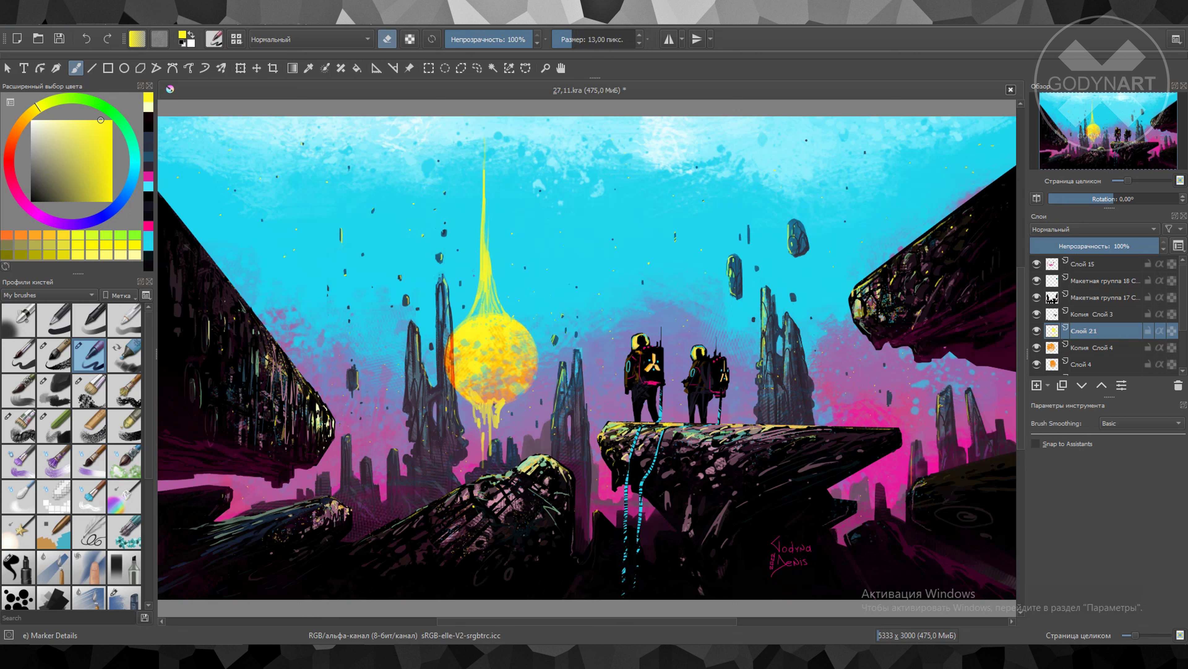
Fill a thin vertical strip above the sun with yellow to form the light beam
left_click_drag(489, 117, 489, 543)
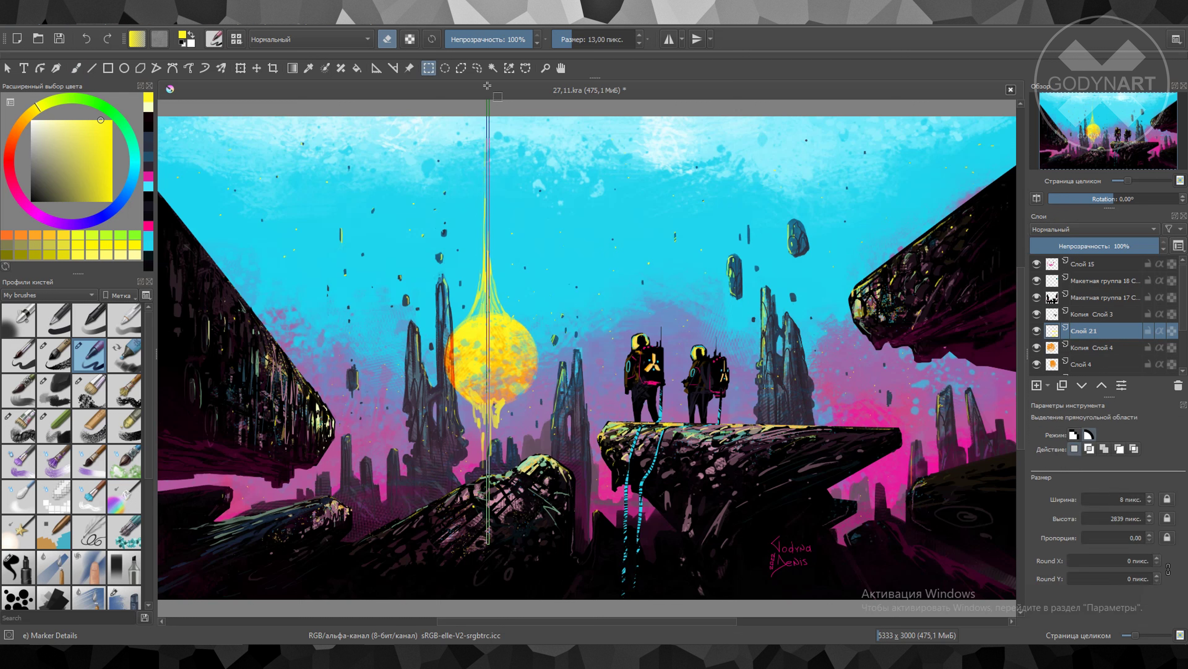
key("e")
key("ctrl+shift+a")
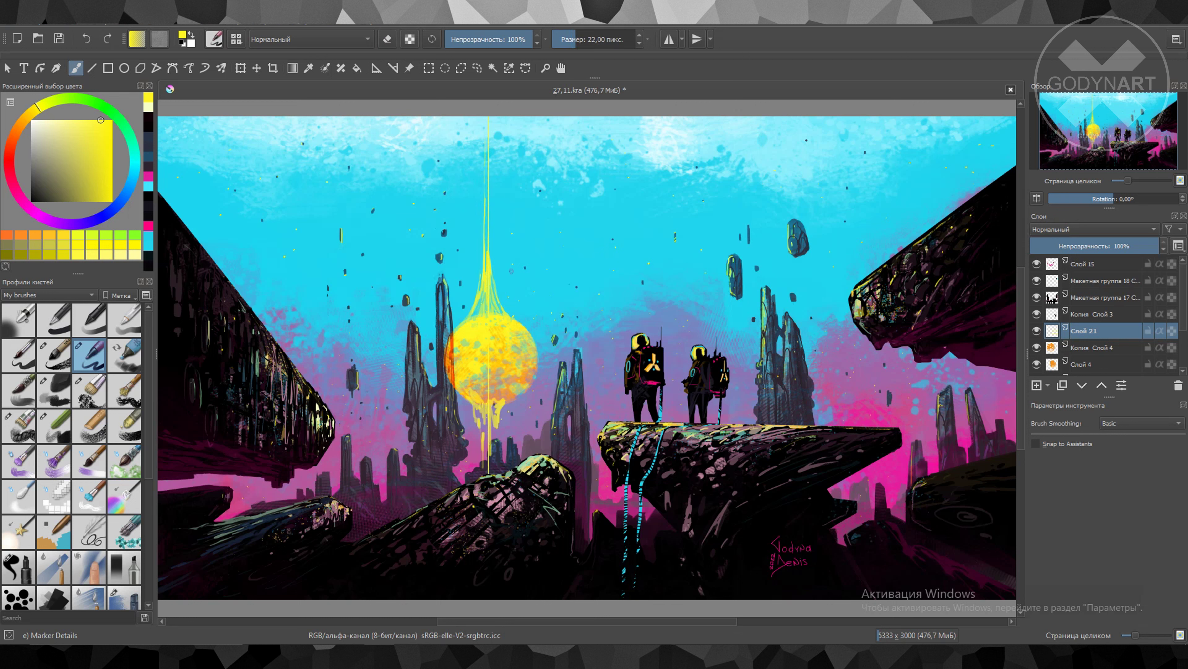
key("ctrl+s")
key("e")
left_click(489, 307, "ctrl")
key("bracketleft")
key("bracketleft")
key("bracketleft")
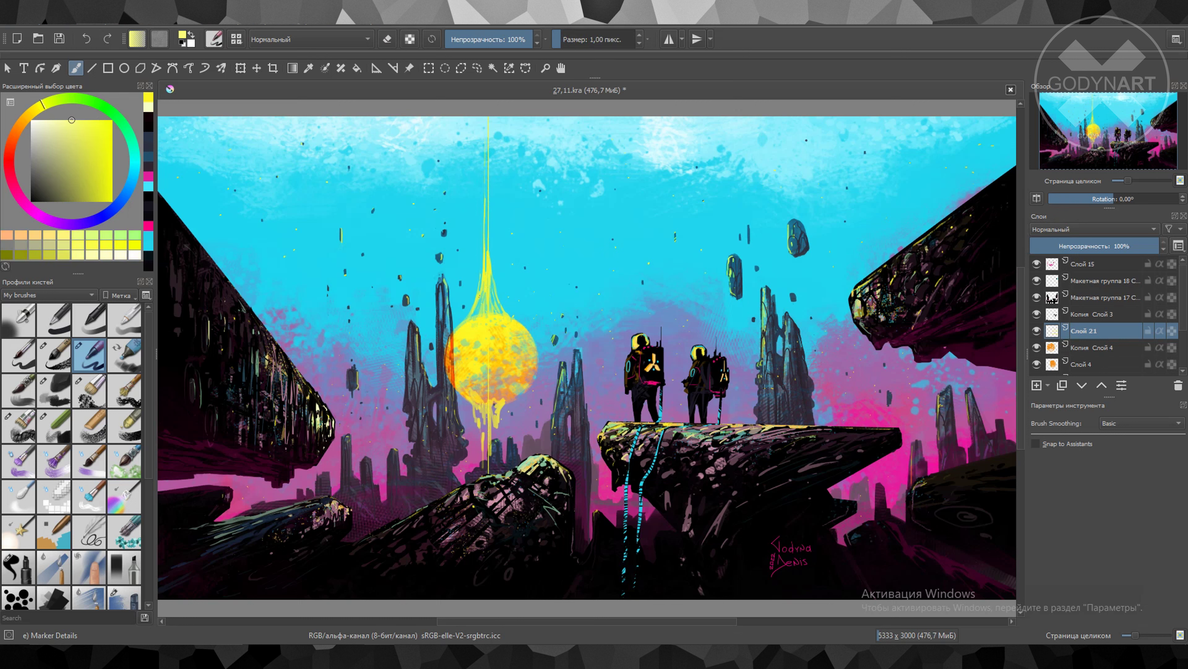
key("e")
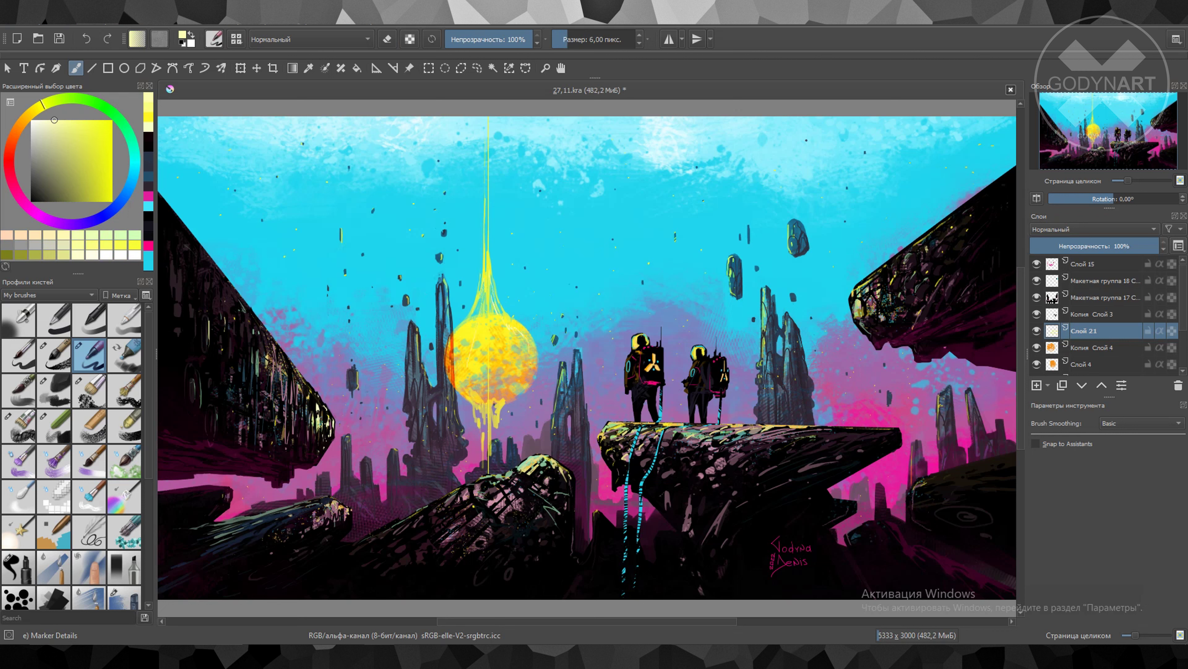
Erase the broad yellow glow above the sun with an 11 px eraser and save
key("e")
key("e")
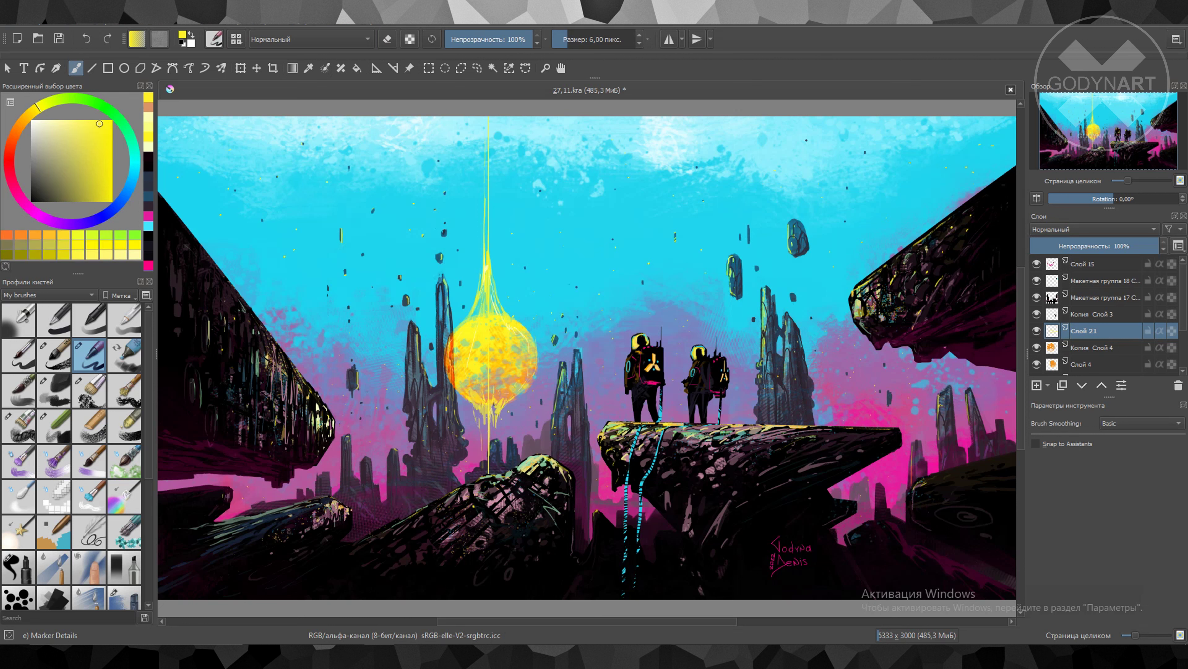
key("e")
key("e")
key("e")
key("bracketright")
key("e")
key("e")
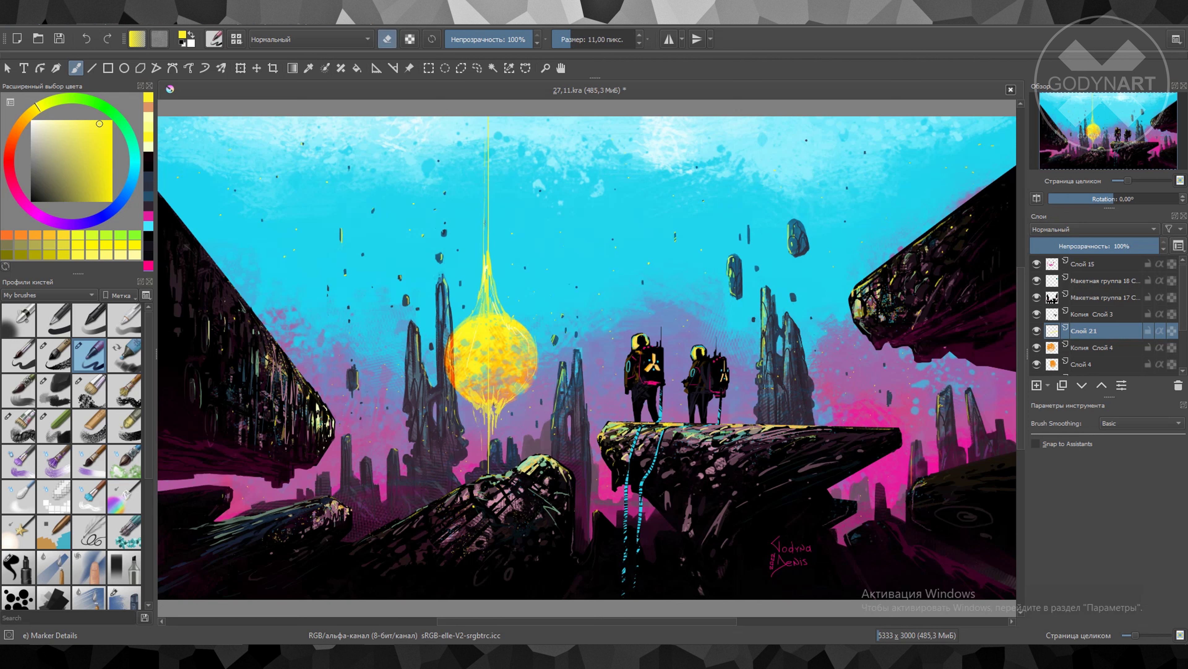
key("ctrl+s")
key("e")
key("e")
left_click_drag(494, 253, 474, 328)
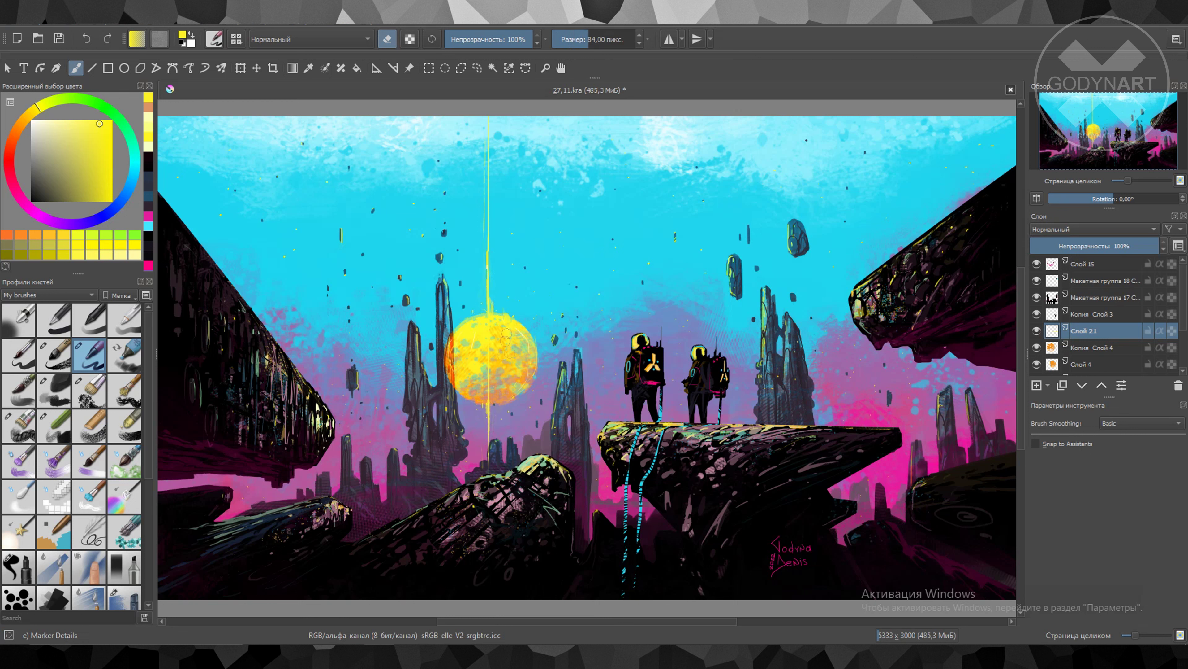
key("ctrl+s")
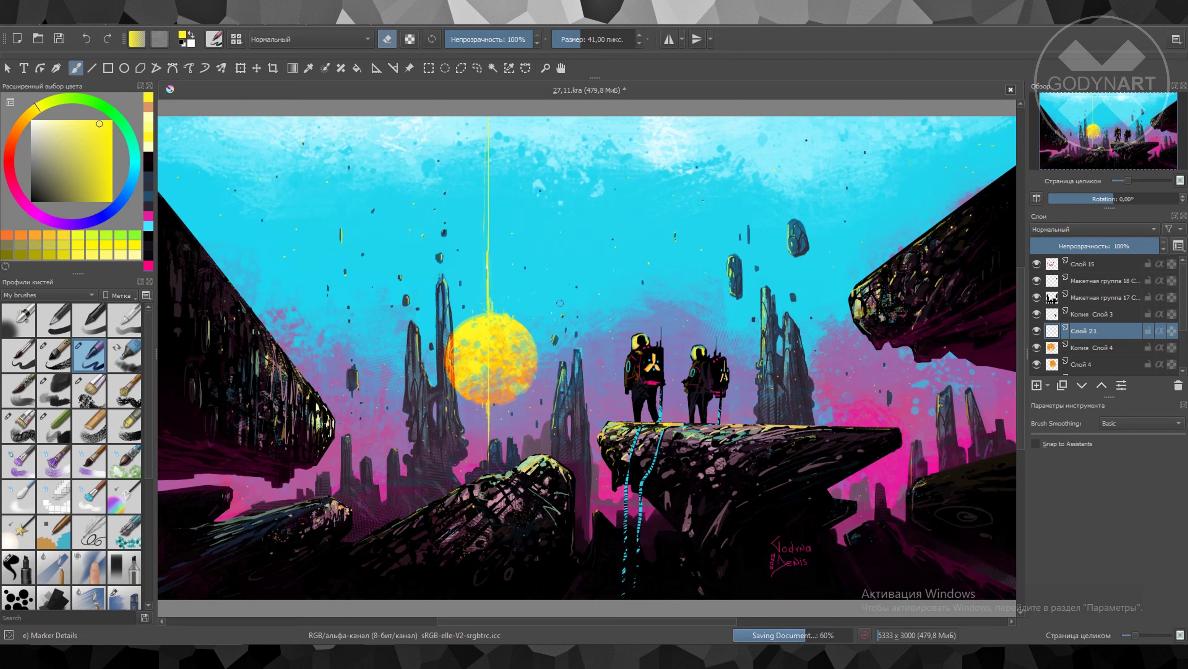
scroll(142, 561, "down", 5)
Brighten the sun with a broad textured-brush stroke on an Overlay layer and save
scroll(142, 561, "up", 10)
left_click(53, 388)
left_click_drag(463, 338, 524, 374)
left_click(1092, 229)
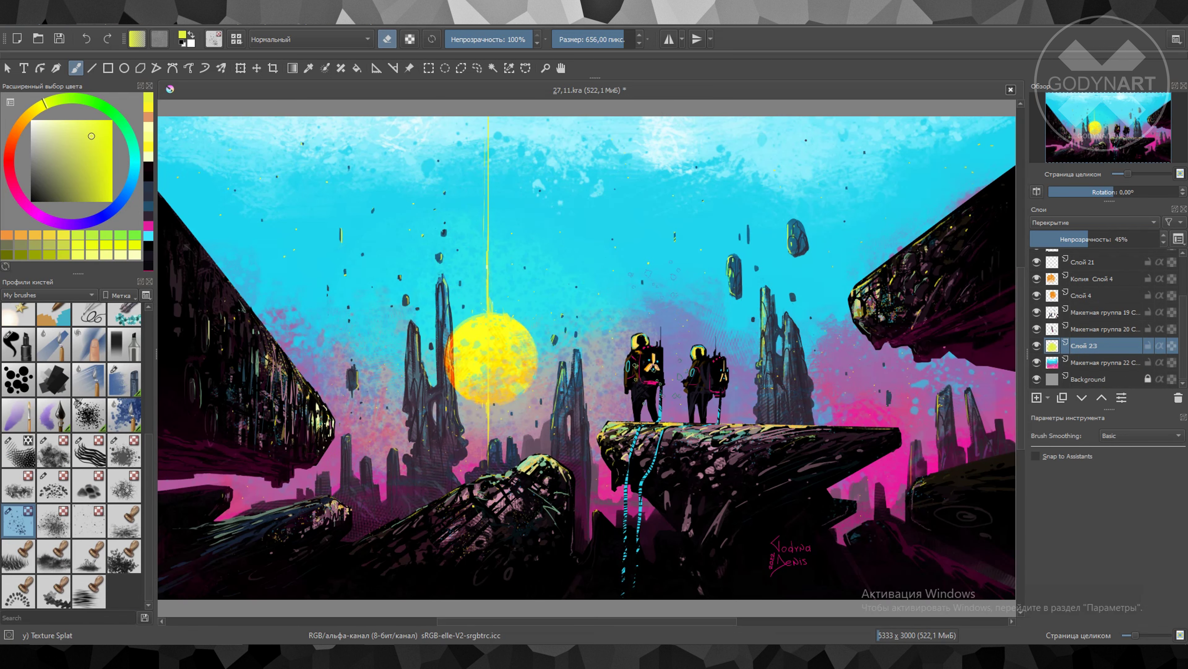
key("ctrl+s")
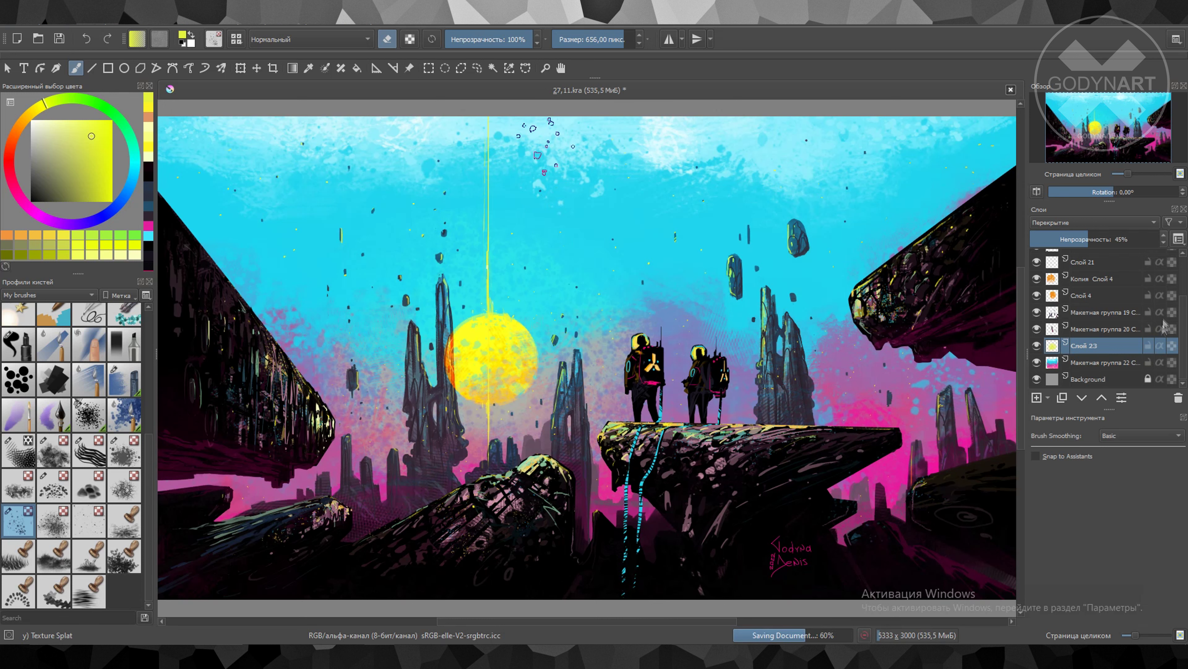
Draw a large yellow ellipse ring around the sun on Слой 24 with Marker Details
scroll(1164, 324, "up", 1)
scroll(1081, 349, "down", 3)
left_click(1091, 345)
left_click(124, 68)
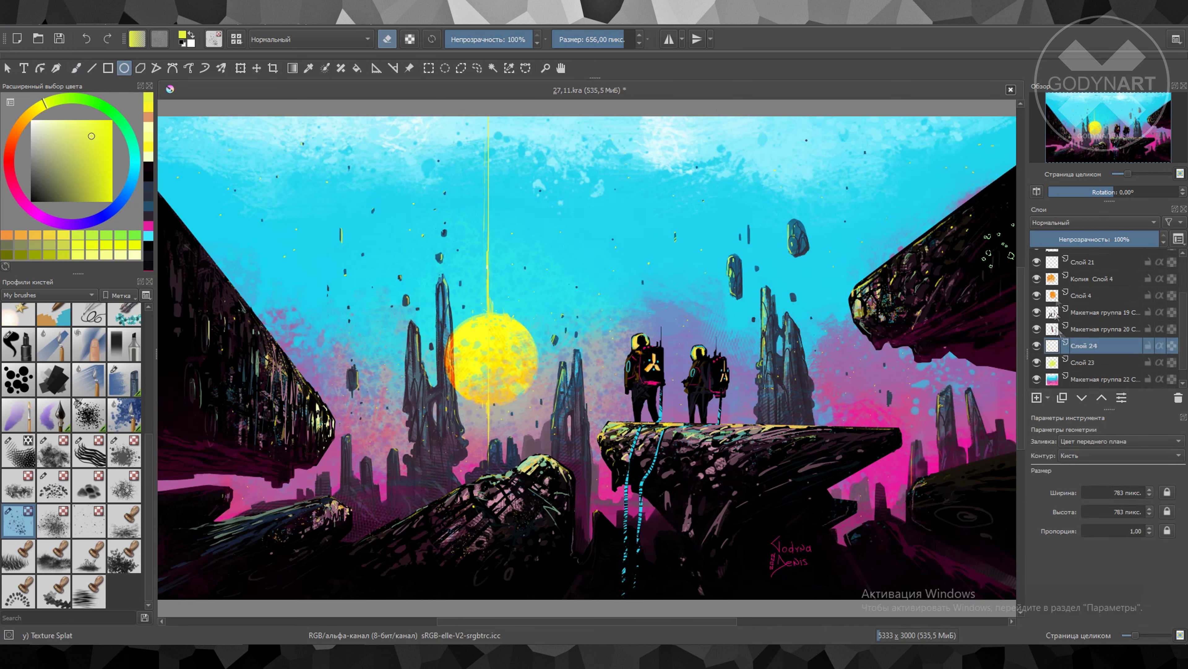
left_click(89, 353)
key("b")
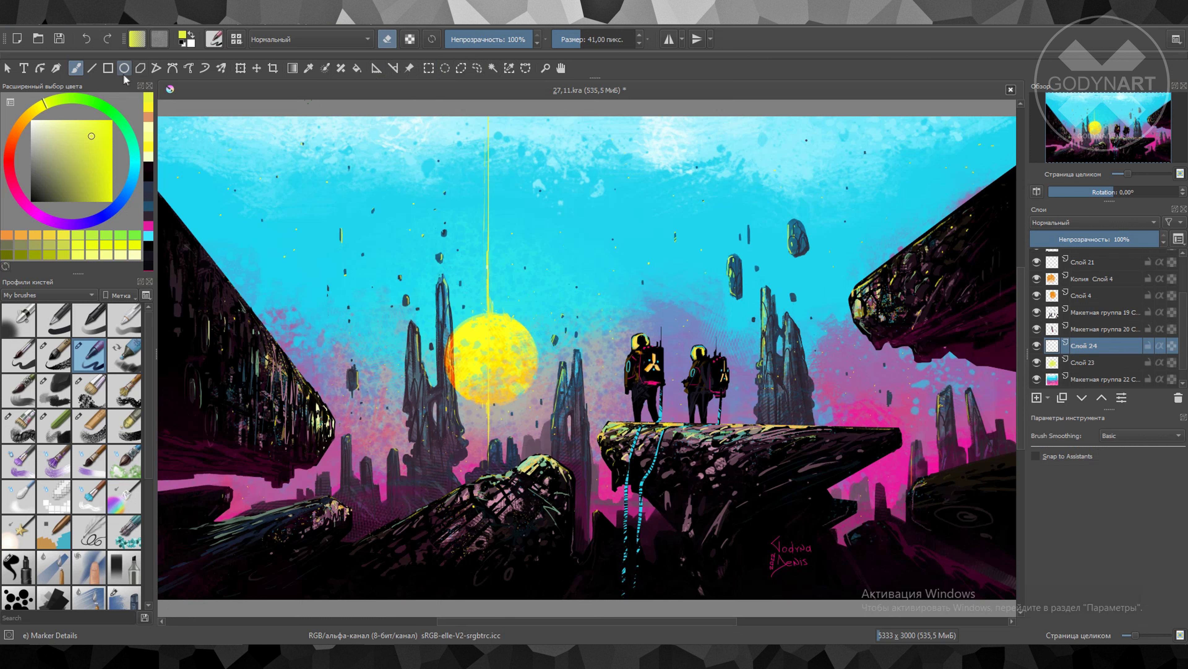
left_click(124, 68)
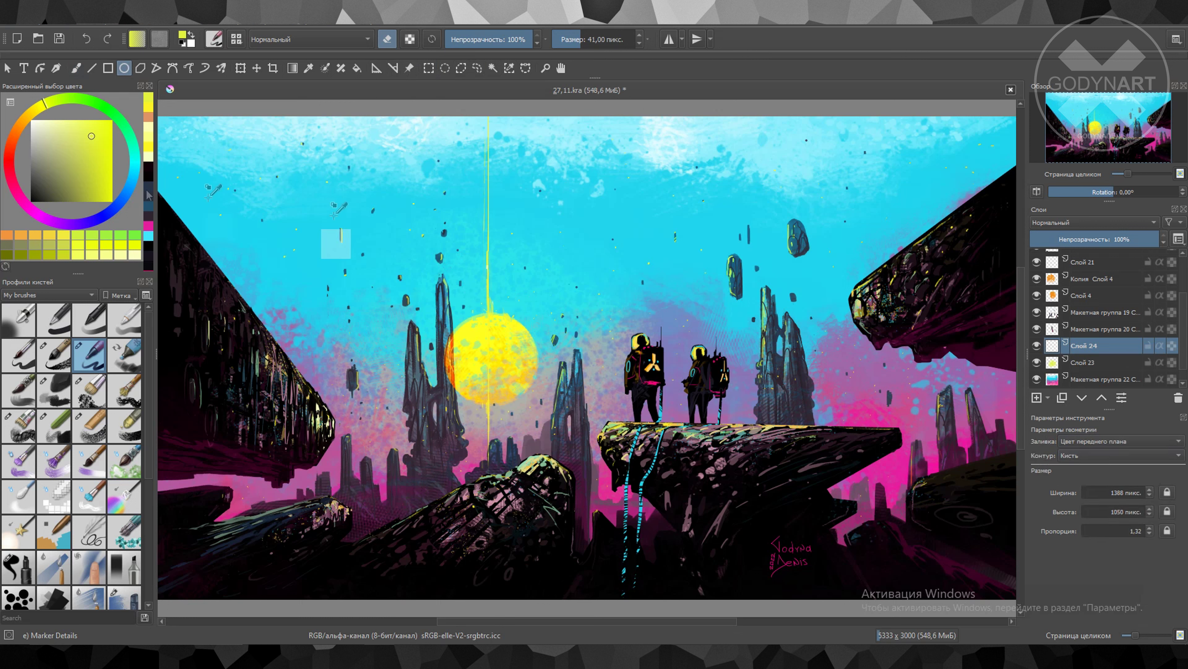
left_click_drag(337, 209, 653, 523)
Resize the ring and two duplicates into three concentric rings, then merge them
key("ctrl+t")
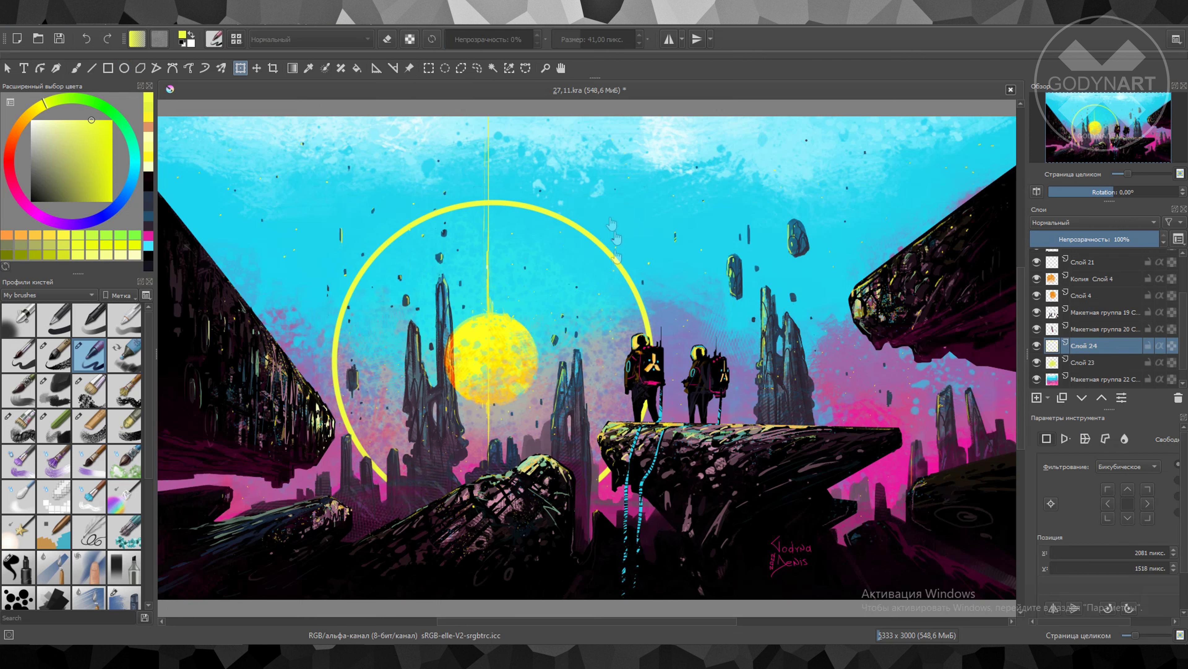
left_click_drag(653, 208, 562, 289)
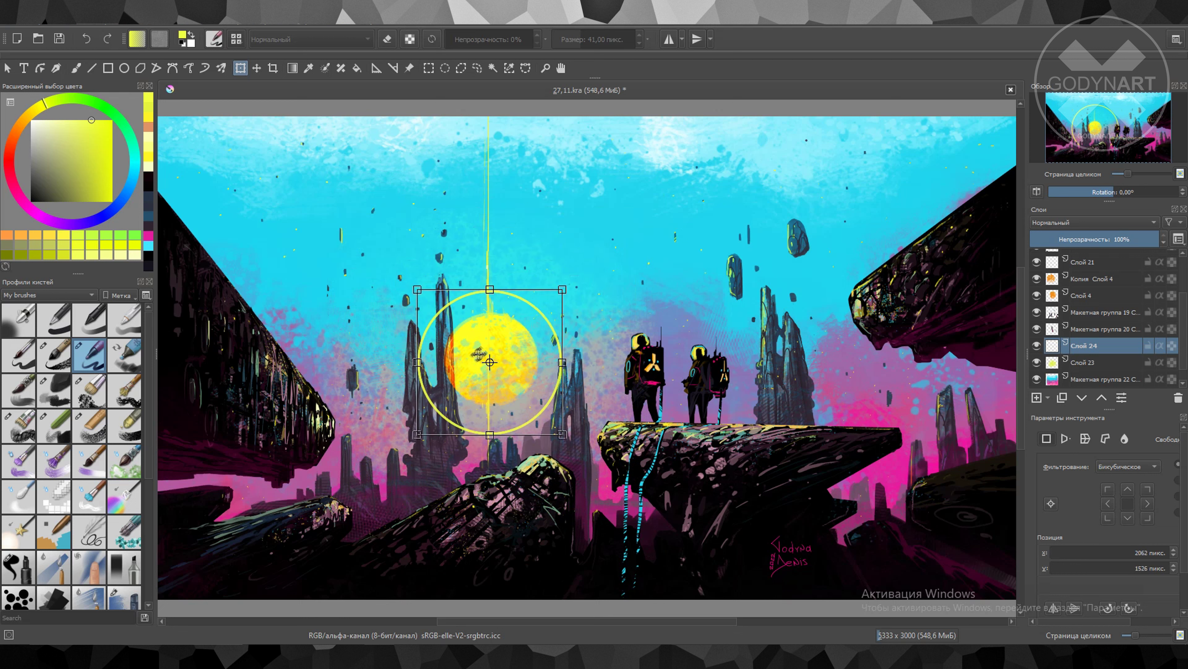
key("b")
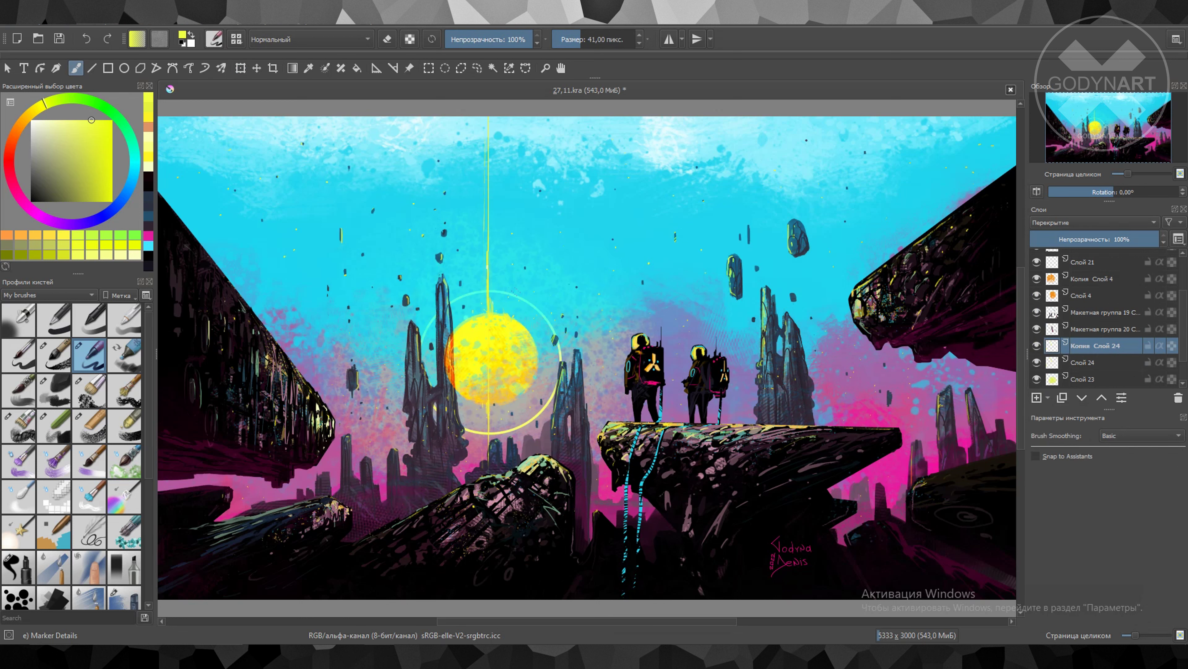
key("ctrl+t")
left_click(1063, 397)
key("ctrl+t")
left_click_drag(676, 204, 786, 94)
key("b")
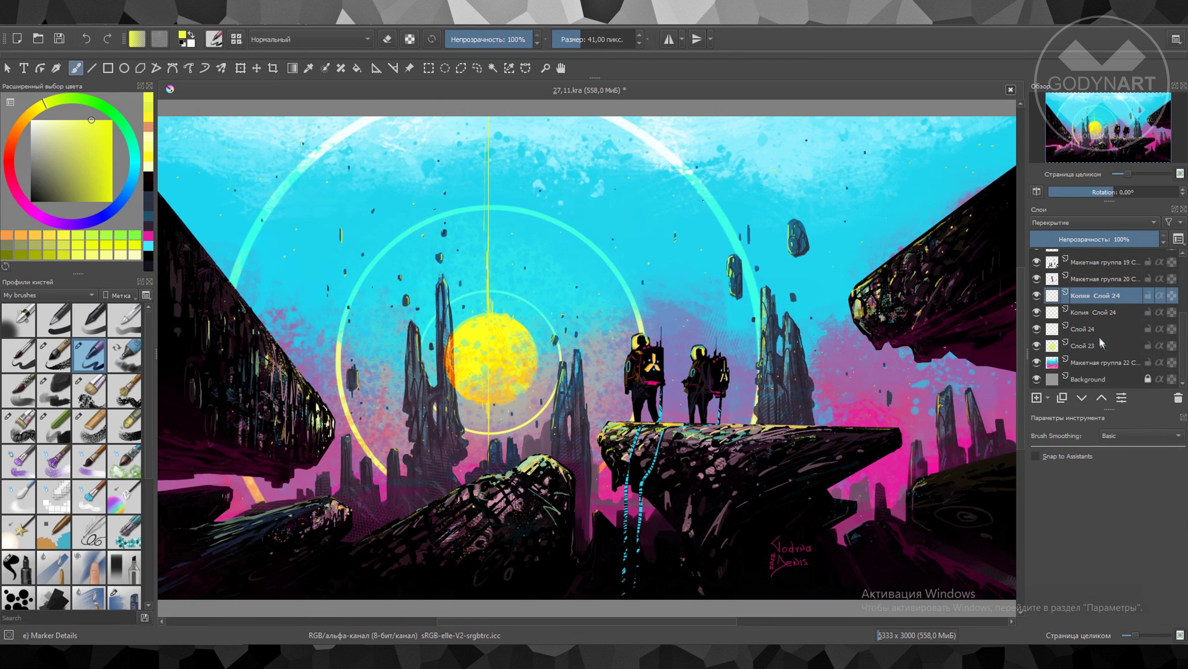
key("ctrl+e")
key("ctrl+e")
Save and compare the brightened sun copy against the original sun layer
key("ctrl+s")
key("e")
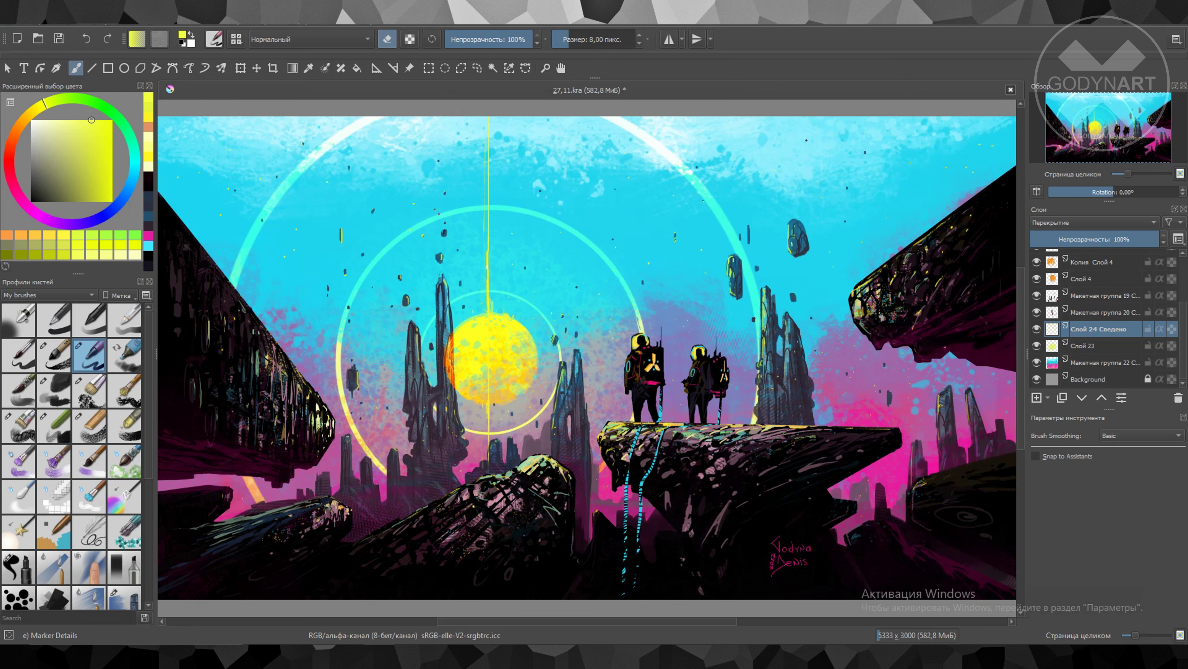
key("ctrl+s")
left_click(1076, 306)
key("ctrl+e")
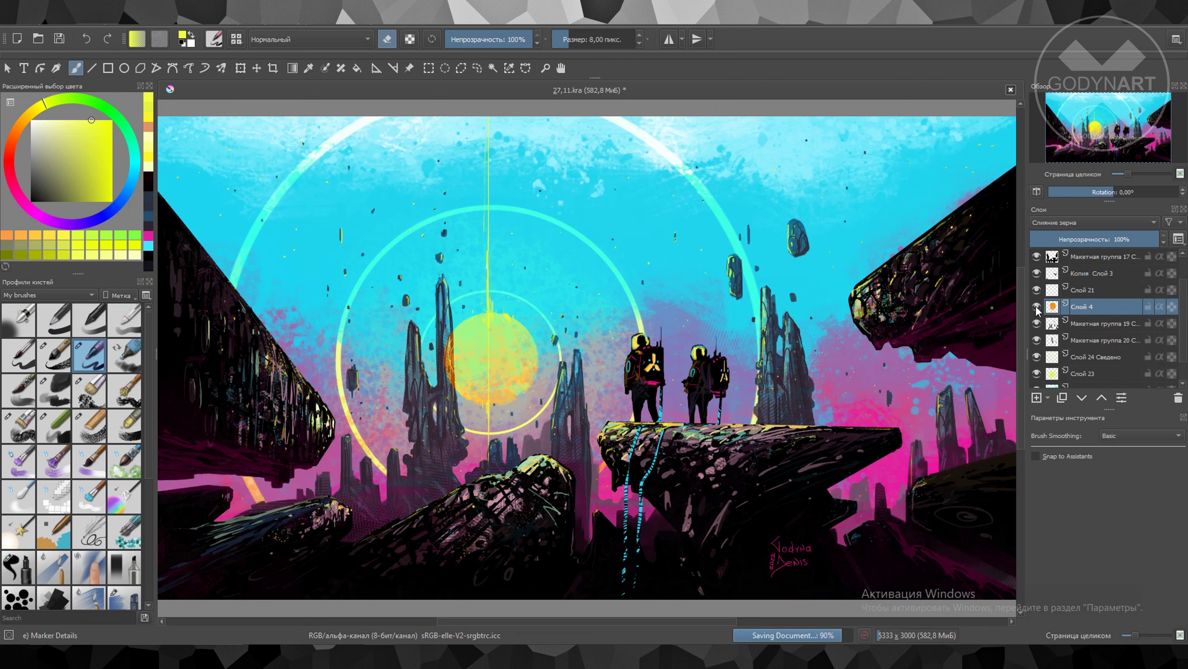
key("ctrl+z")
left_click(1086, 290)
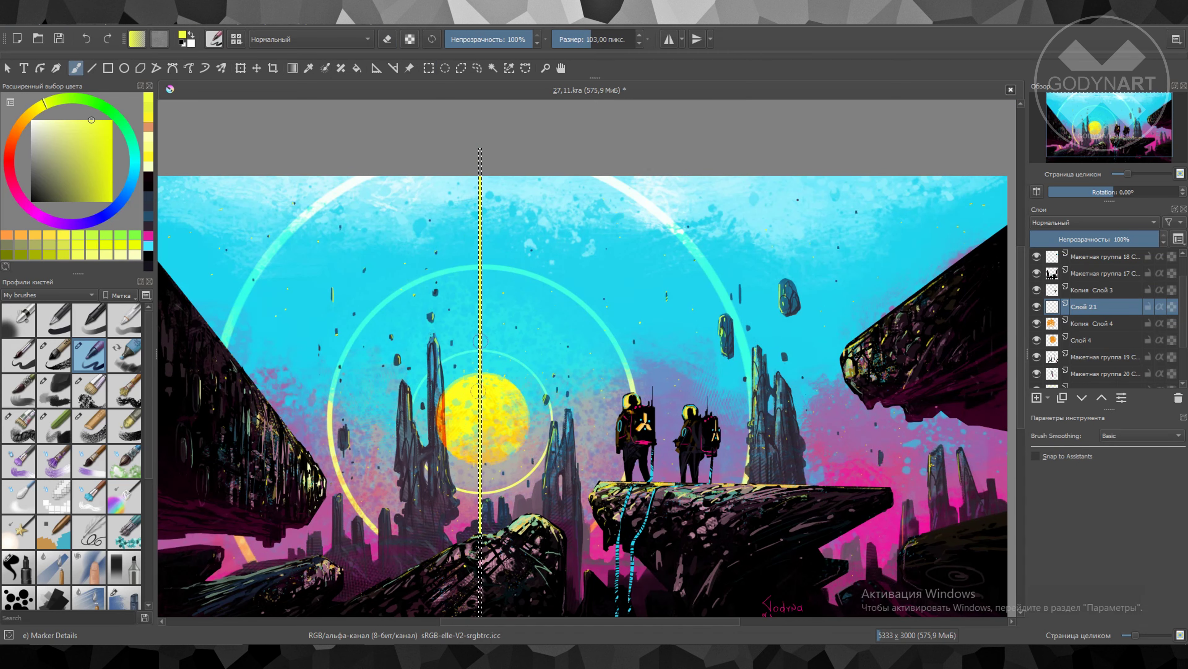
Tilt the vertical light beam into a diagonal, move it into place, and save
key("ctrl+t")
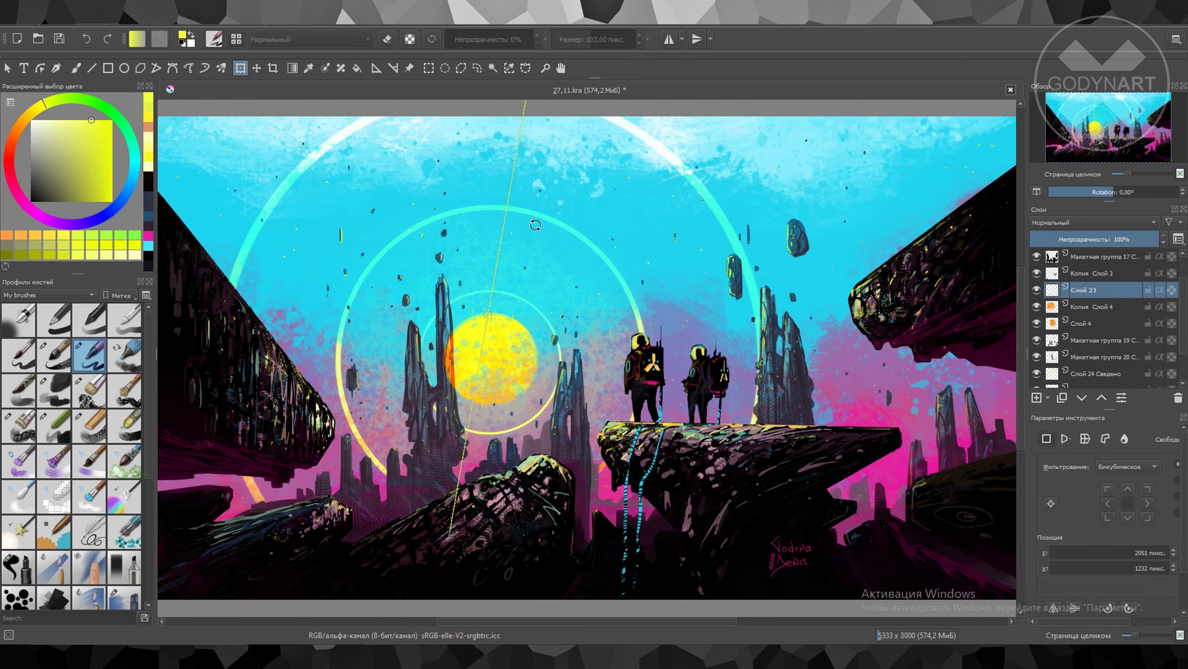
left_click_drag(478, 265, 501, 269)
scroll(515, 281, "up", 5)
scroll(581, 298, "down", 5)
left_click_drag(580, 298, 585, 278)
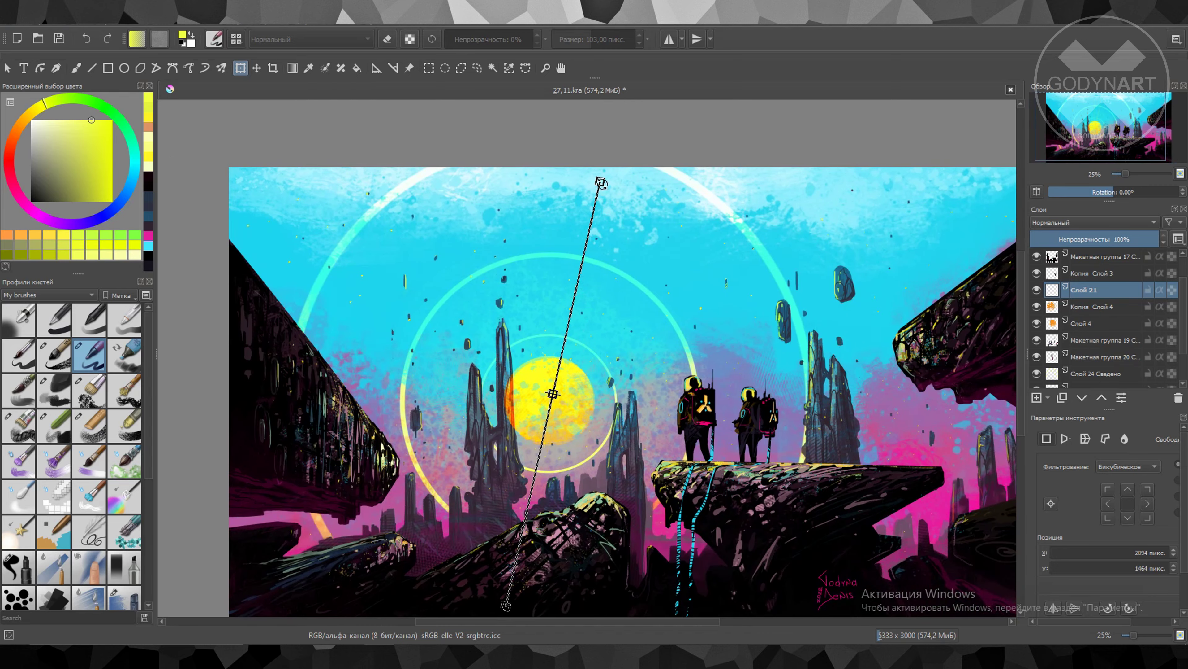
key("ctrl+shift+0")
key("ctrl+s")
key("b")
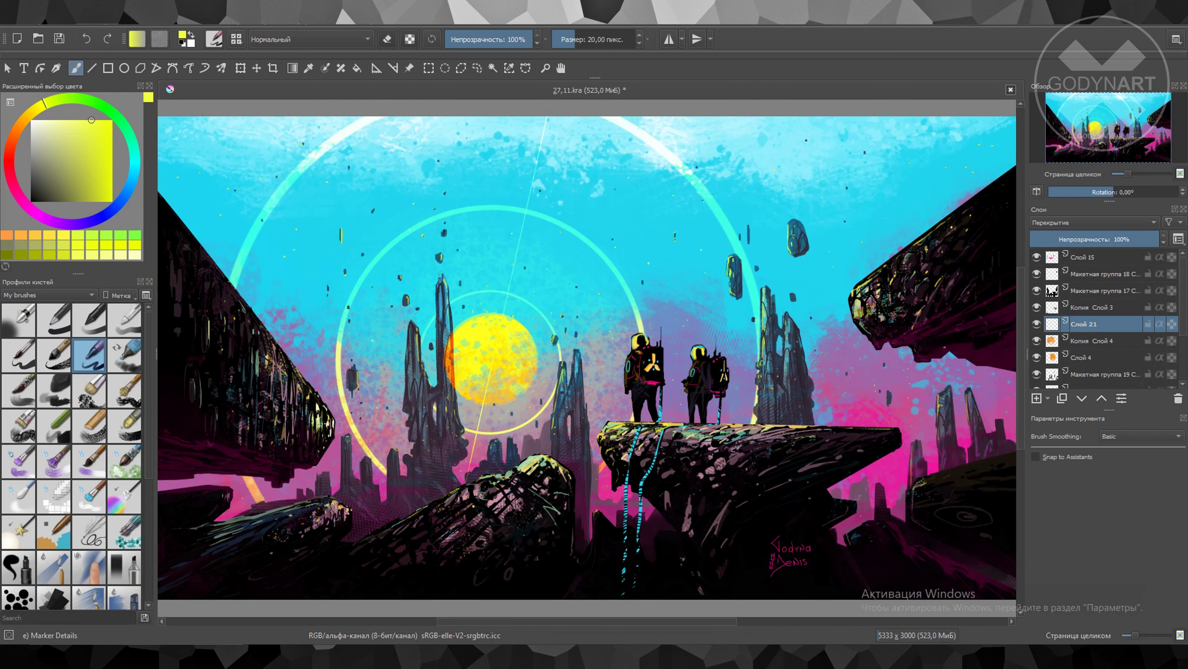
Duplicate the beam, lay the copy from lower left to upper right, and merge both copies
key("ctrl+j")
key("ctrl+t")
left_click_drag(487, 300, 429, 282)
left_click_drag(551, 174, 575, 337)
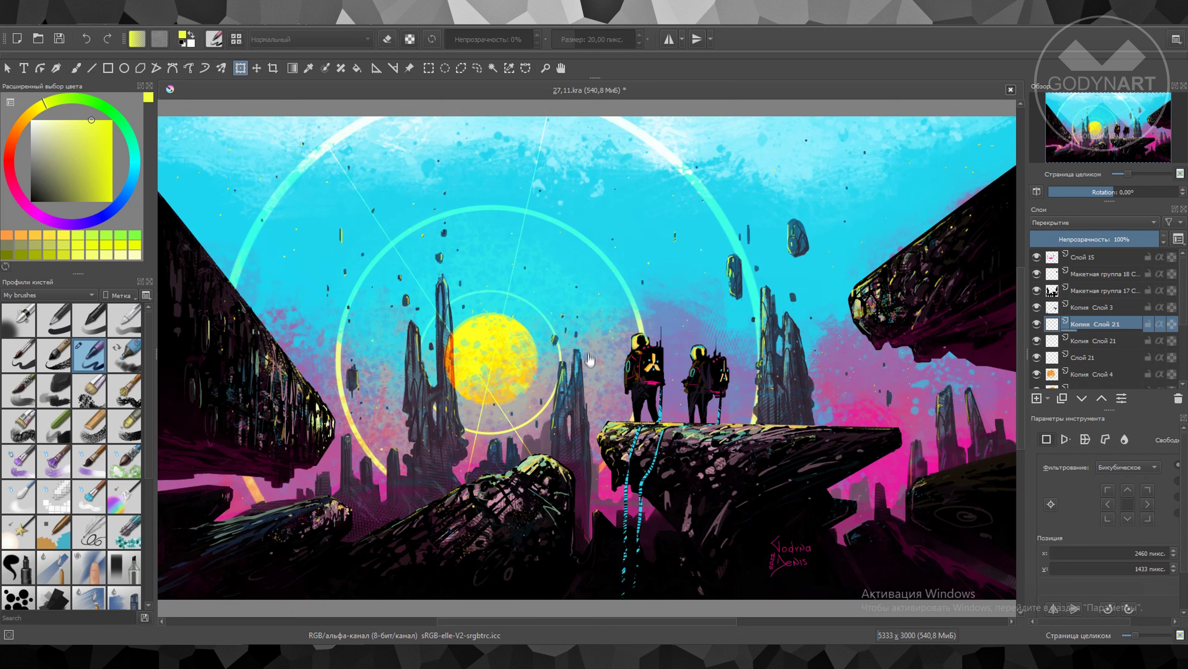
key("ctrl+e")
key("ctrl+e")
key("b")
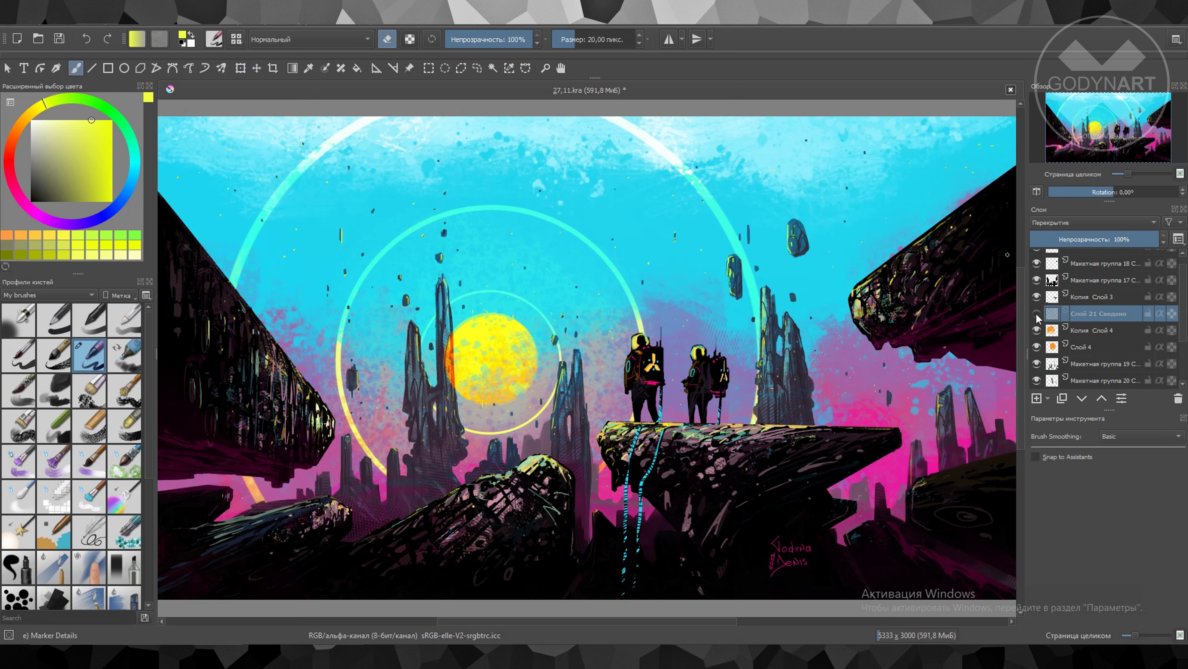
Move the merged layer below Слой 23 and rotate the yellow ring lines around the sun
scroll(1096, 290, "down", 2)
scroll(1096, 267, "down", 2)
left_click_drag(1096, 259, 1052, 354)
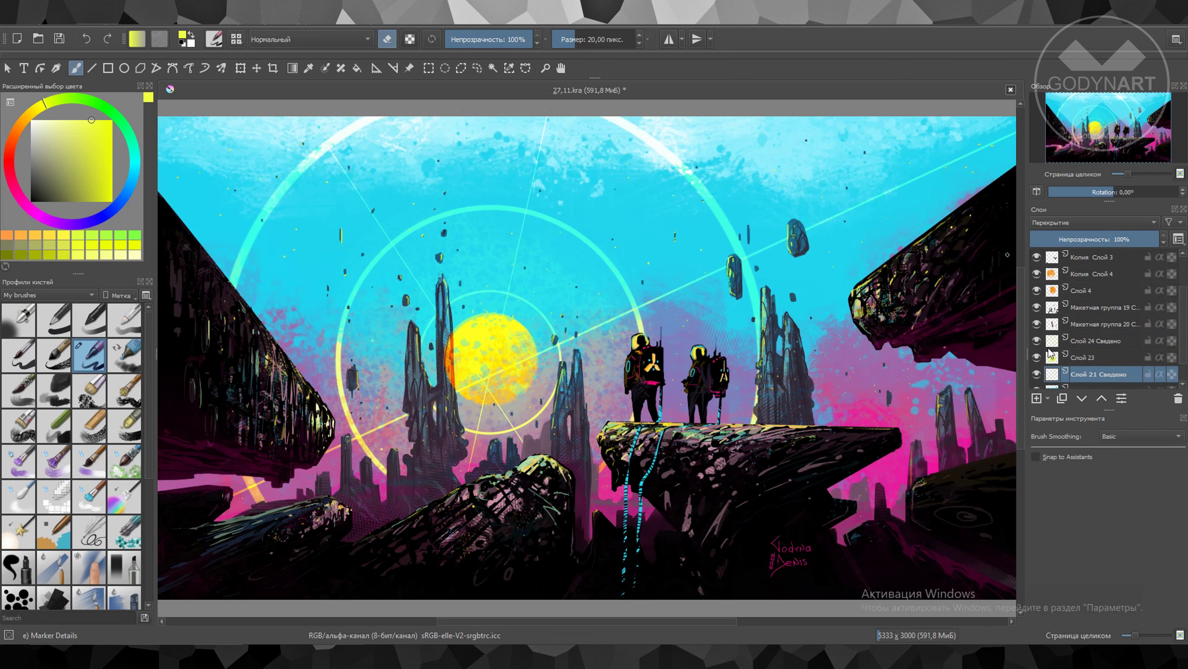
key("ctrl+t")
mouse_move(767, 403)
left_mouse_down()
mouse_move(753, 475)
mouse_move(767, 412)
left_mouse_up()
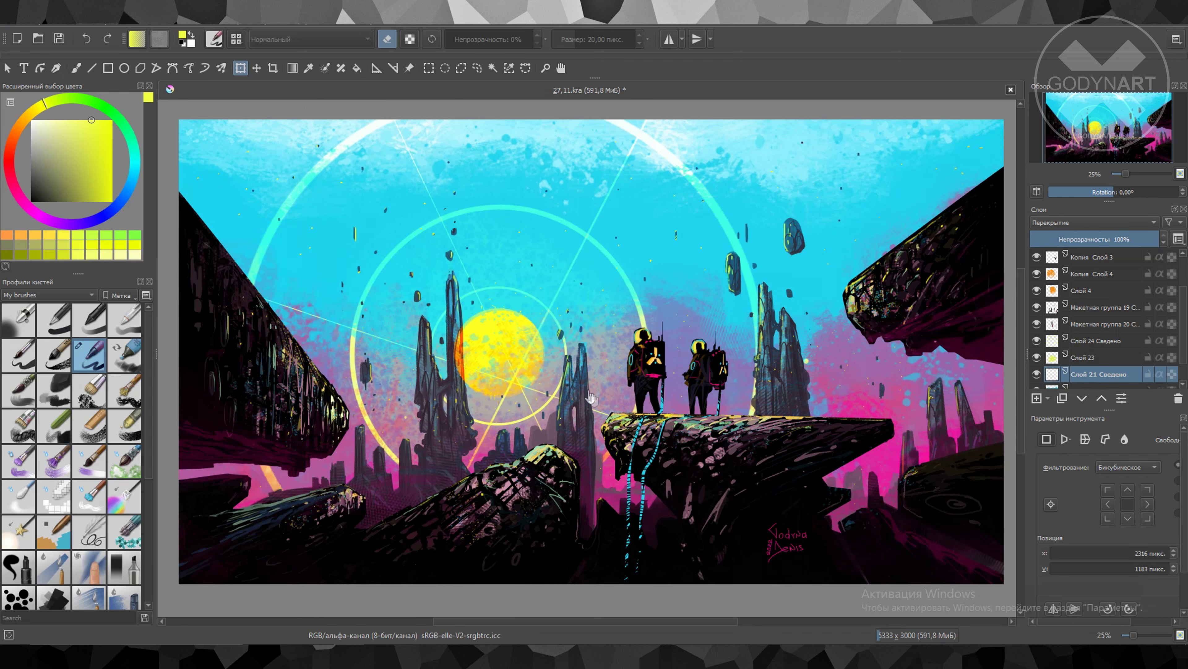
key("2")
key("b")
Select the group layer and zoom in on the right floating rock
scroll(1095, 318, "up", 3)
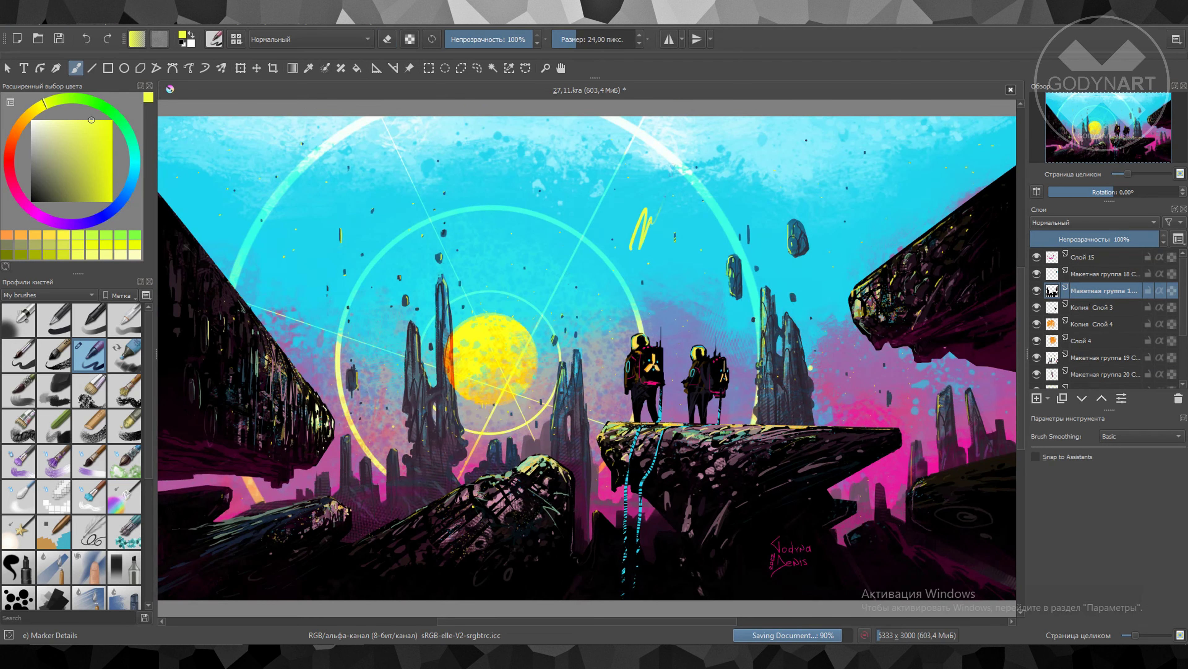
left_click(1104, 290)
scroll(796, 328, "up", 2)
left_click_drag(515, 328, 240, 438)
Shrink the brush to 12 px and dab dark magenta, muted green and near-black tones on the rock
key("d")
key("bracketleft")
key("bracketleft")
left_click(622, 398, "ctrl")
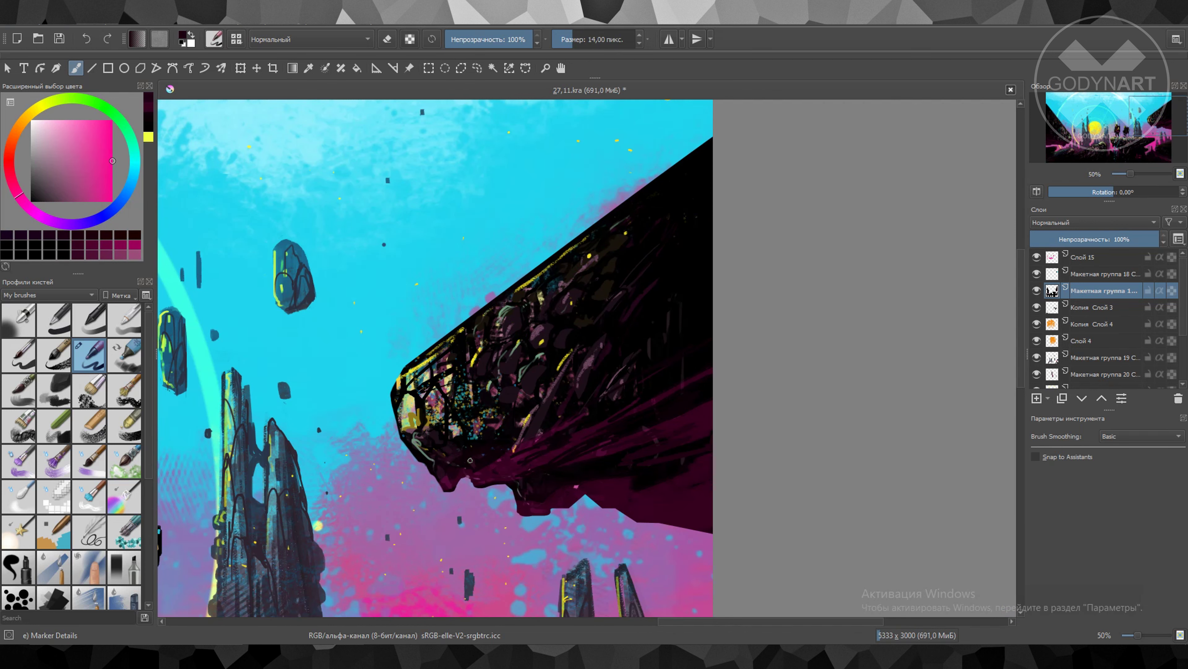
key("bracketleft")
left_click(431, 461, "ctrl")
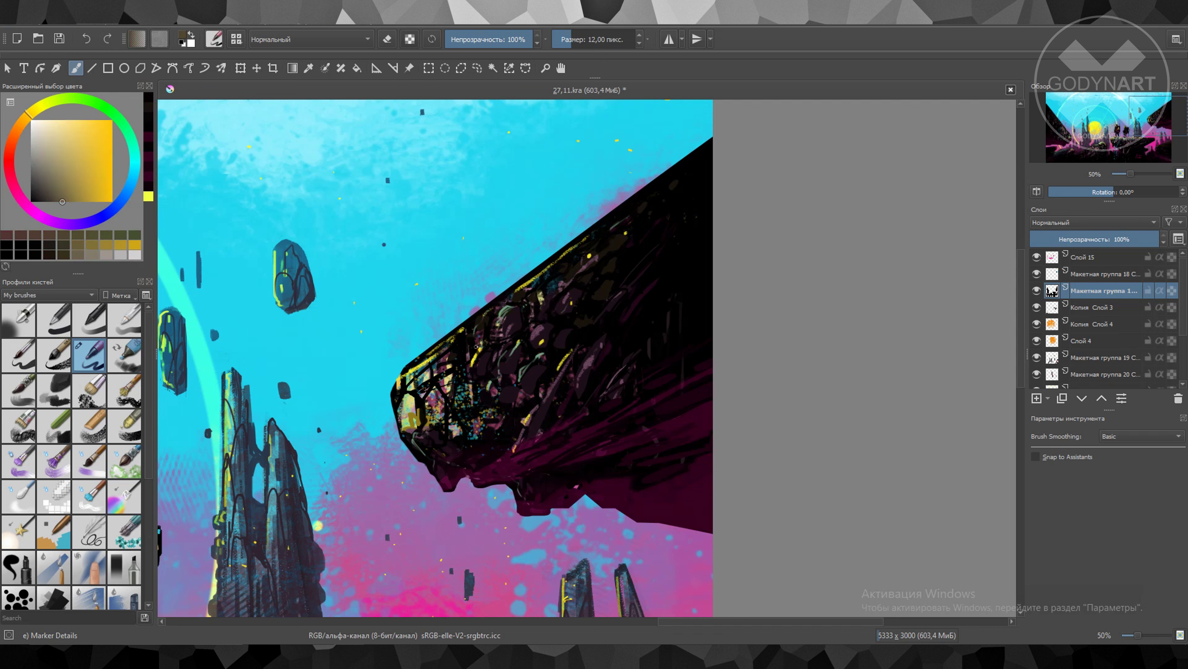
left_click(536, 300, "ctrl")
left_click(506, 334, "ctrl")
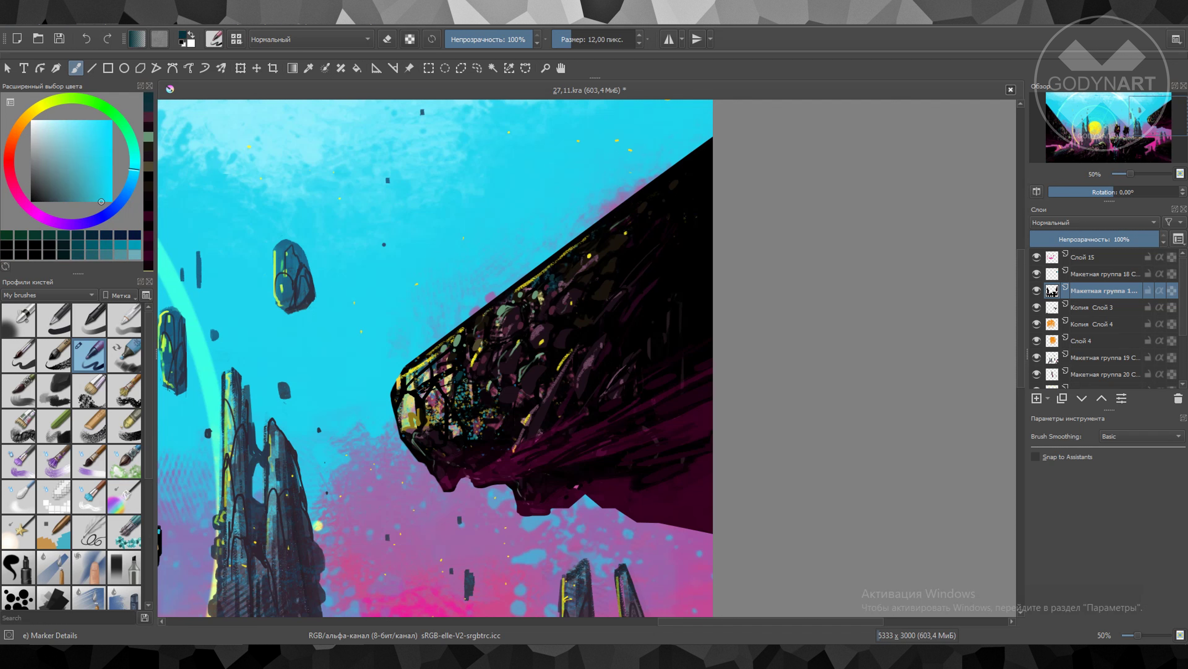
left_click(538, 433, "ctrl")
left_click(439, 452, "ctrl")
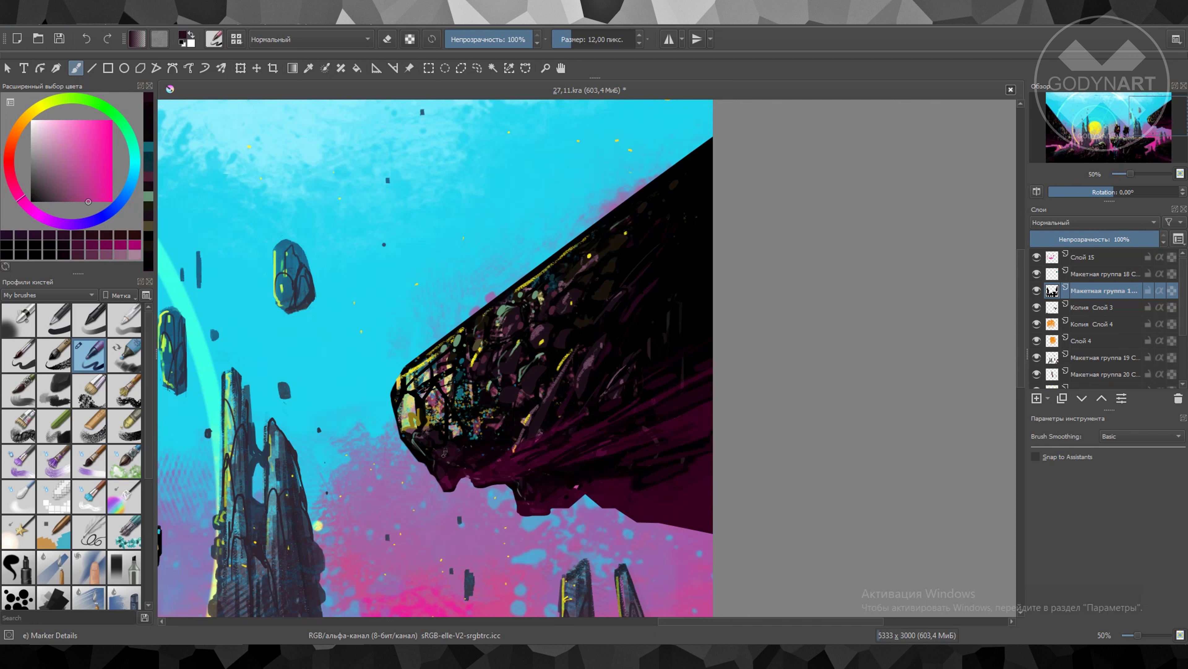
Speckle the rock with cyan, pink, yellow, green, magenta and light green highlights
left_click(461, 482, "ctrl")
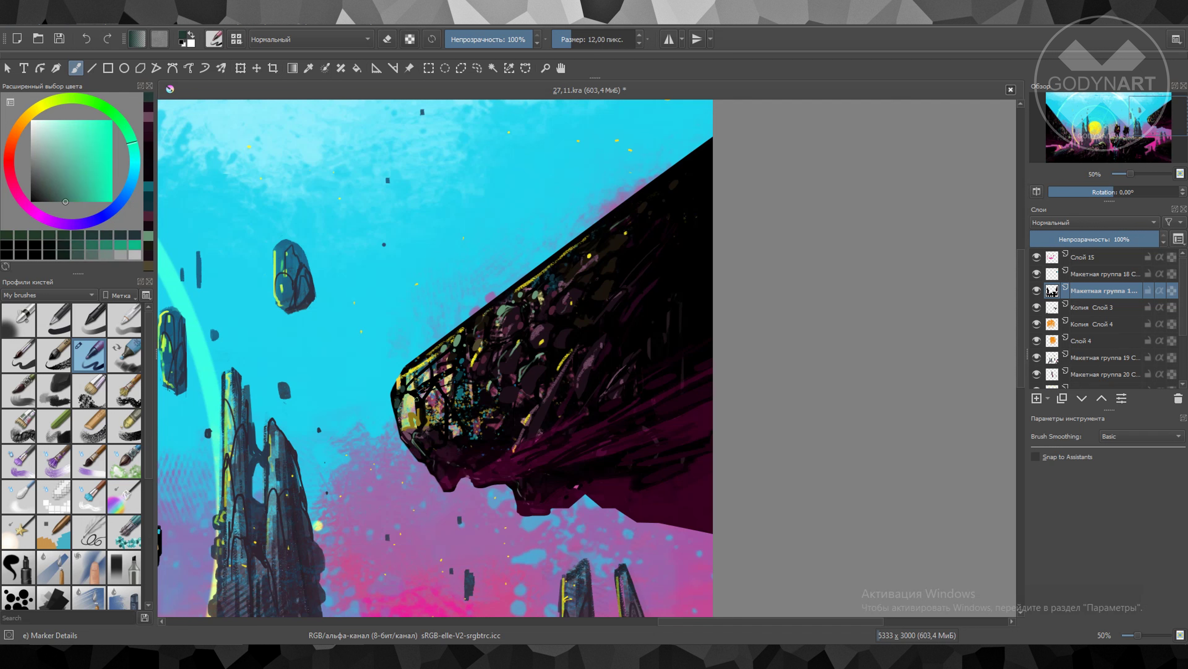
left_click(468, 398, "ctrl")
left_click(449, 374, "ctrl")
left_click(561, 398, "ctrl")
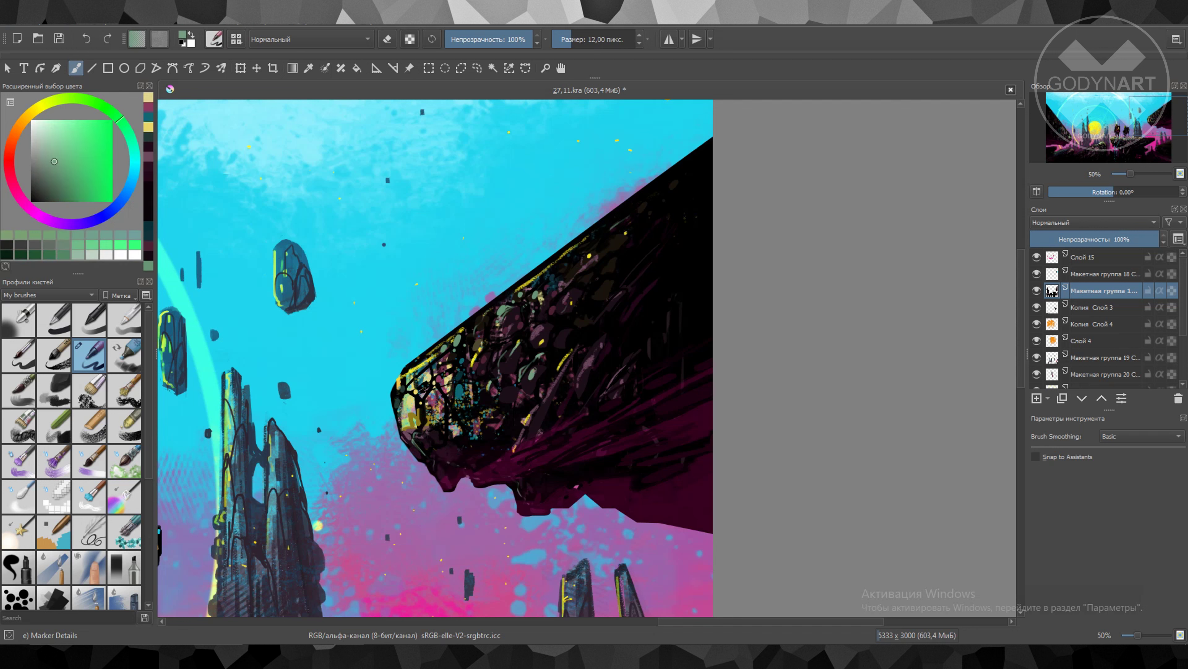
left_click(468, 403, "ctrl")
left_click(609, 384, "ctrl")
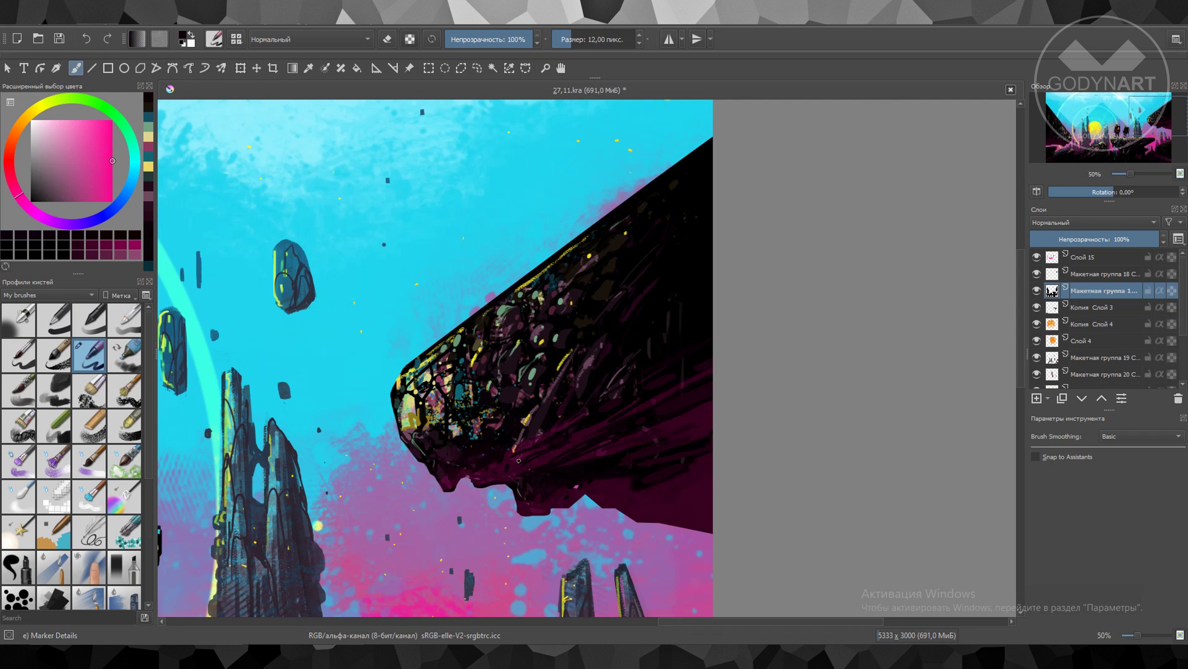
left_click(450, 450, "ctrl")
left_click(635, 357, "ctrl")
left_click(719, 439, "ctrl")
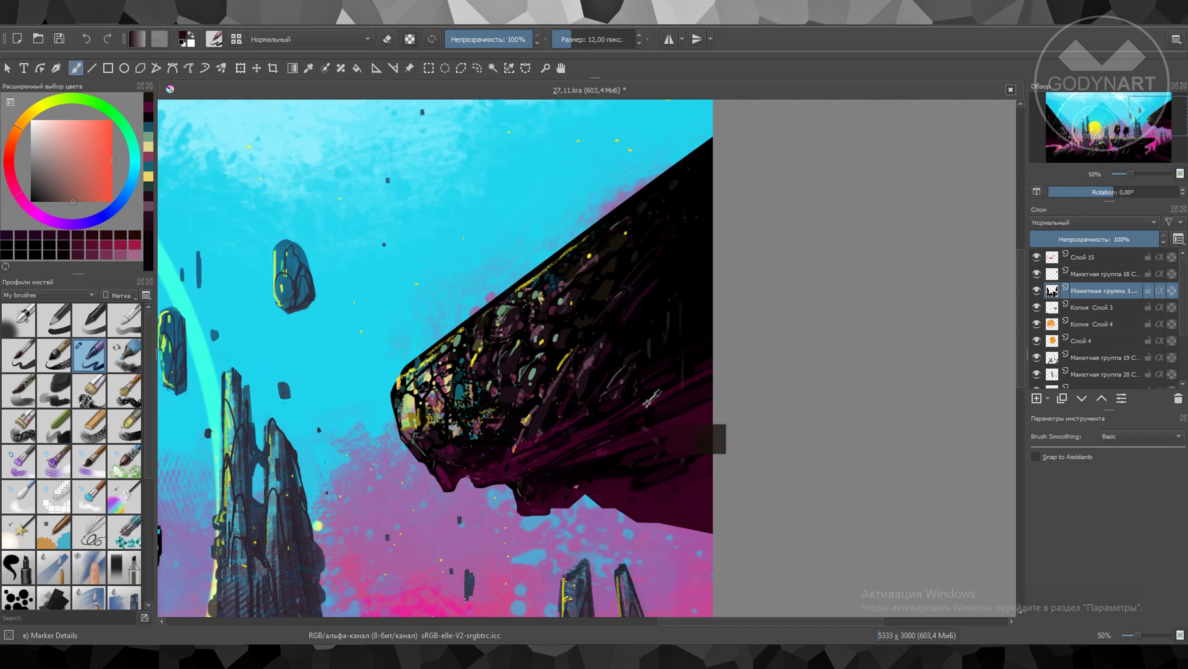
left_click(637, 510, "ctrl")
left_click(413, 410, "ctrl")
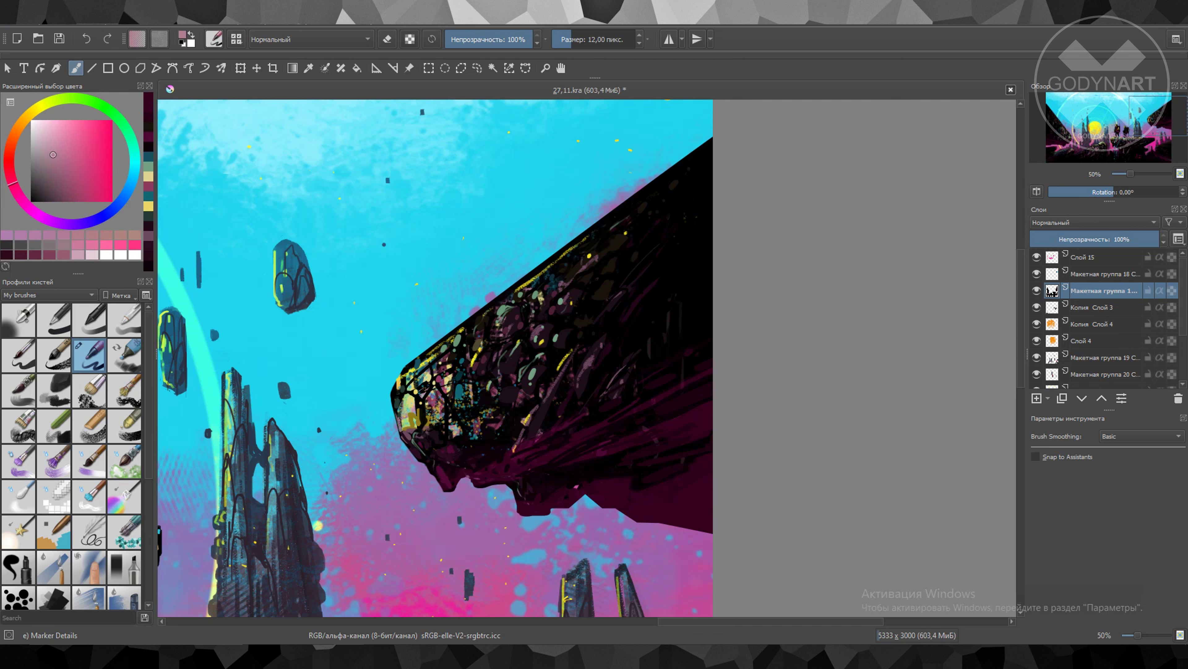
left_click(455, 408, "ctrl")
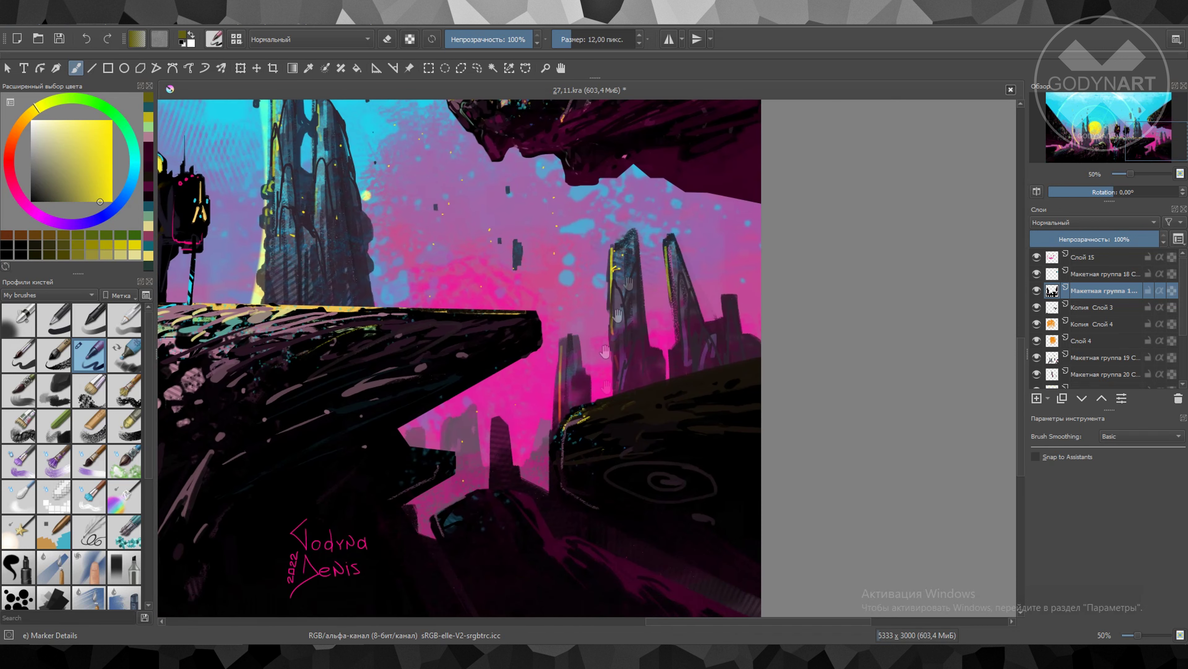
Dab dark red, pink-magenta and red-pink colours onto the lower-right rock
left_click(684, 405, "ctrl")
left_click(660, 416, "ctrl")
left_click(625, 411, "ctrl")
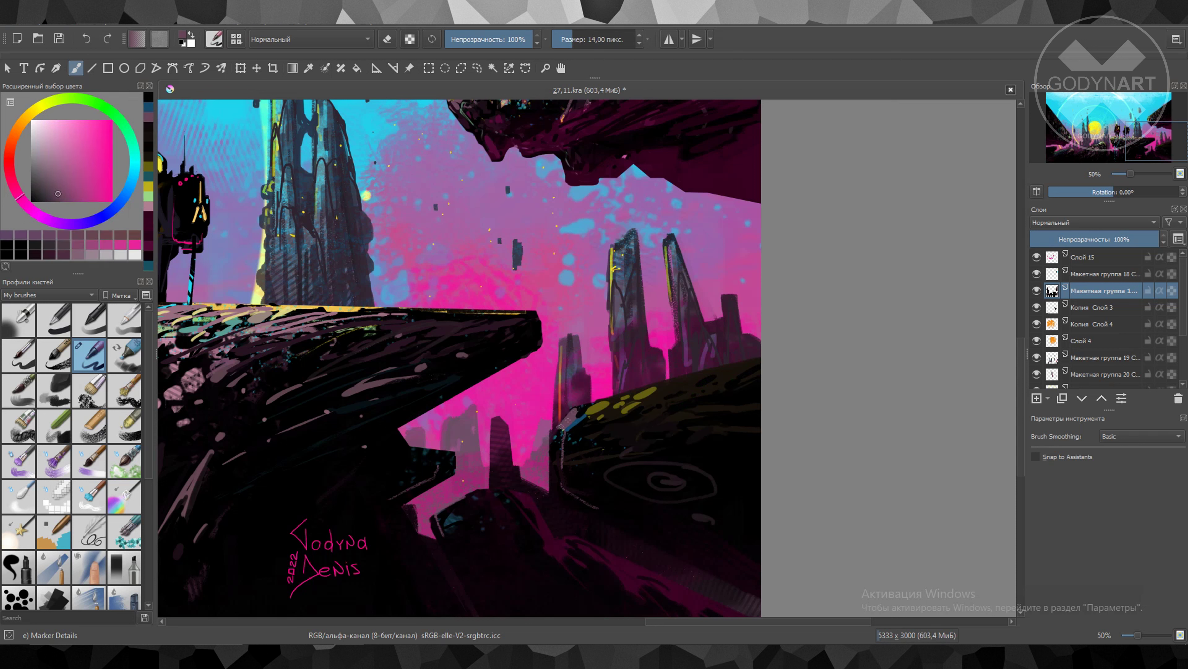
left_click(555, 438, "ctrl")
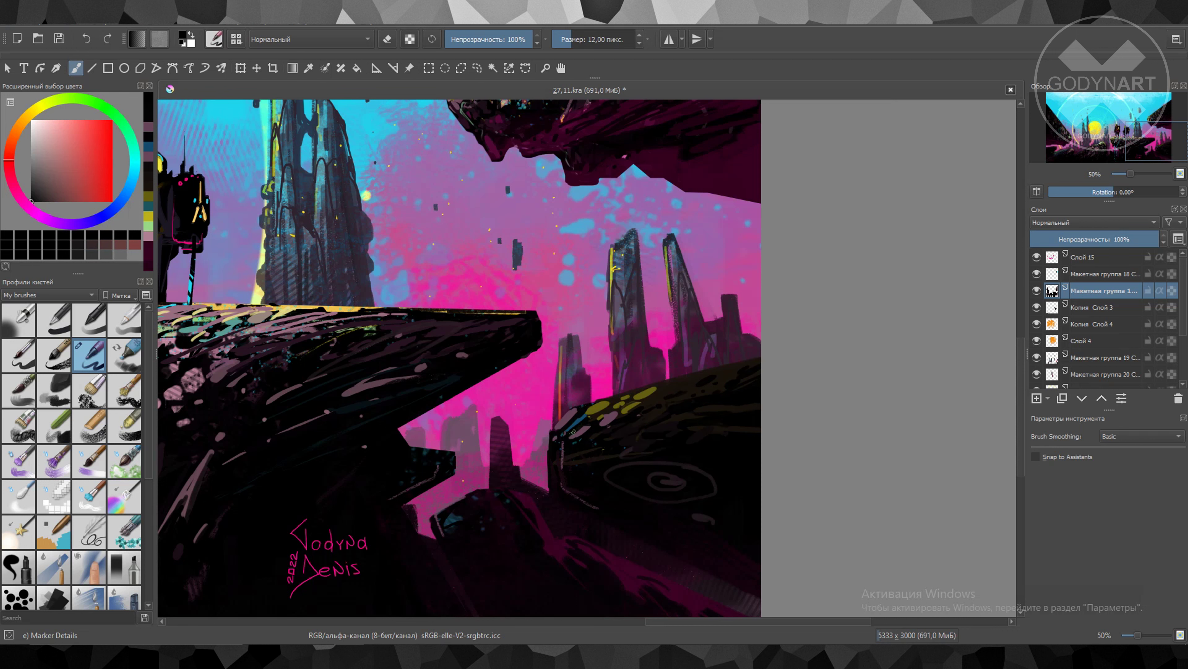
left_click(613, 449, "ctrl")
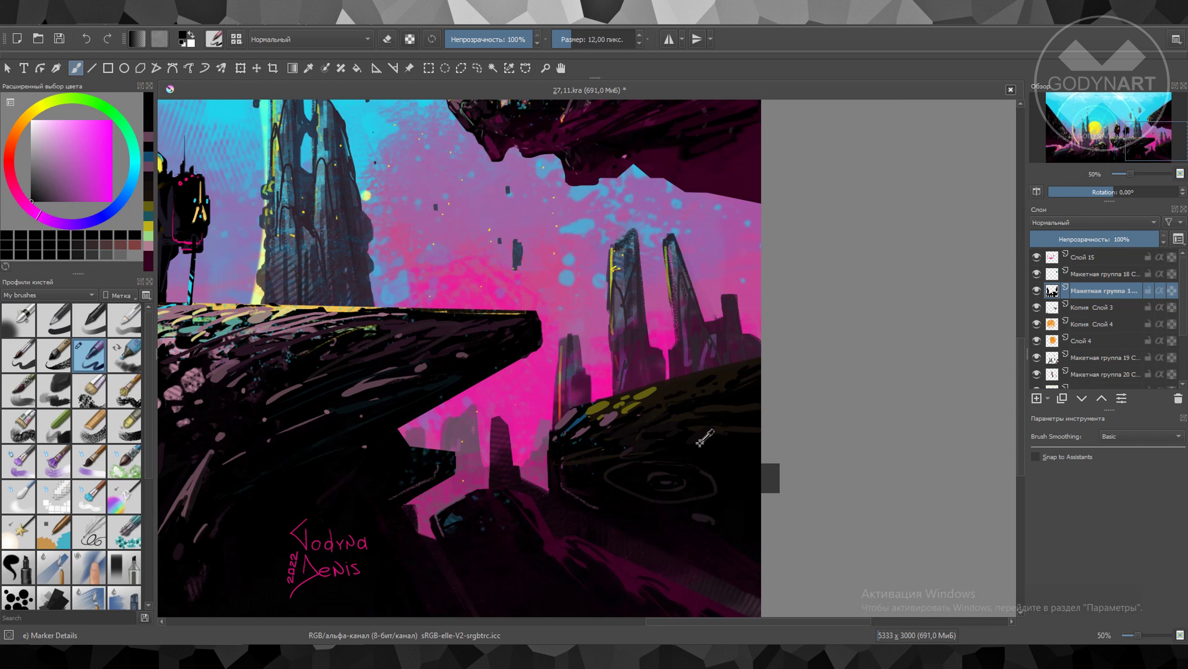
left_click(701, 441, "ctrl")
left_click_drag(700, 440, 683, 370)
left_click(528, 370, "ctrl")
Wrap the layer in a clipped mask group, add blue, yellow, magenta and pinkish-red dabs, then hide the mask
key("bracketright")
key("ctrl+shift+g")
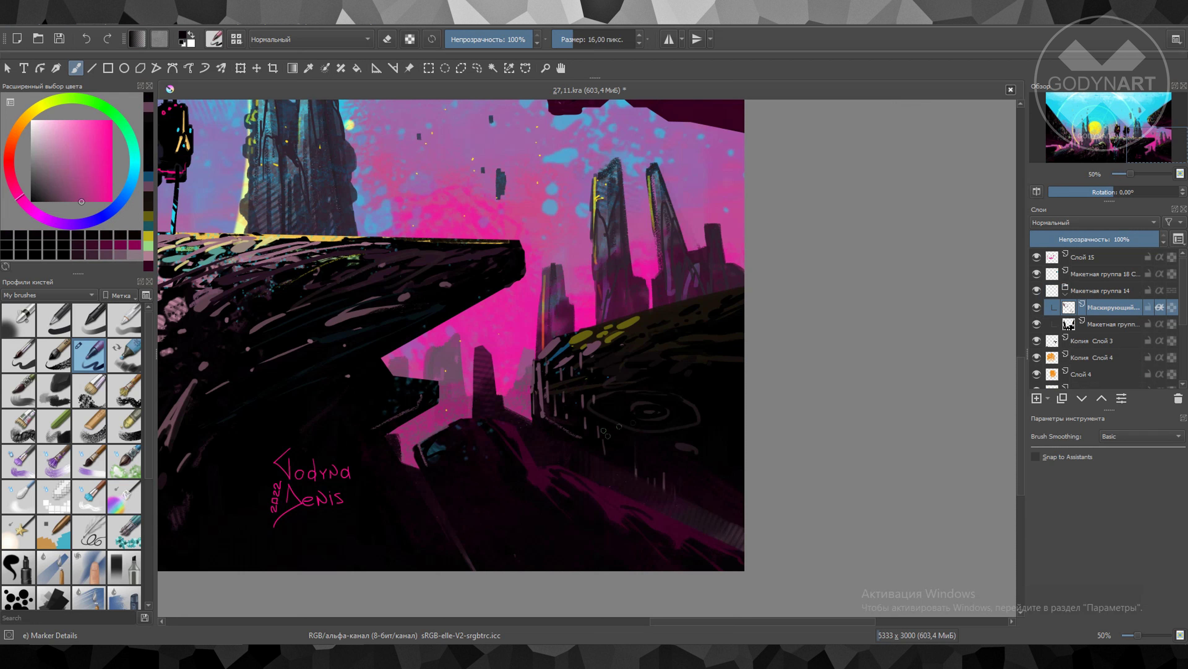
left_click(580, 431, "ctrl")
left_click(600, 380, "ctrl")
left_click(573, 409, "ctrl")
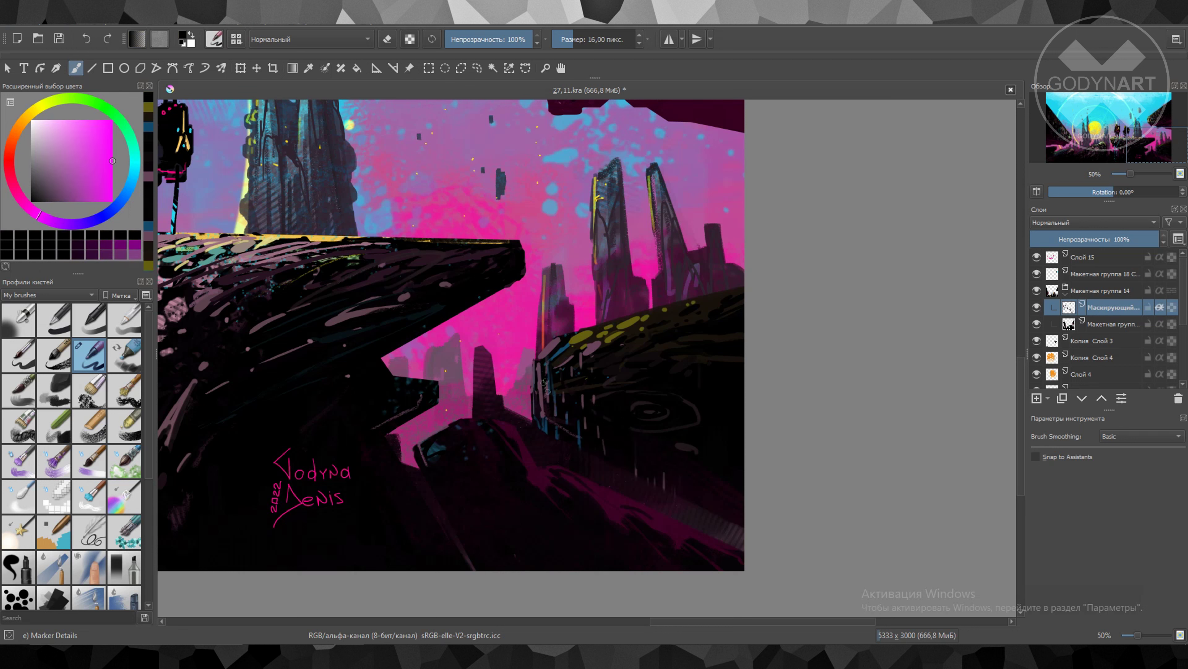
left_click(596, 328, "ctrl")
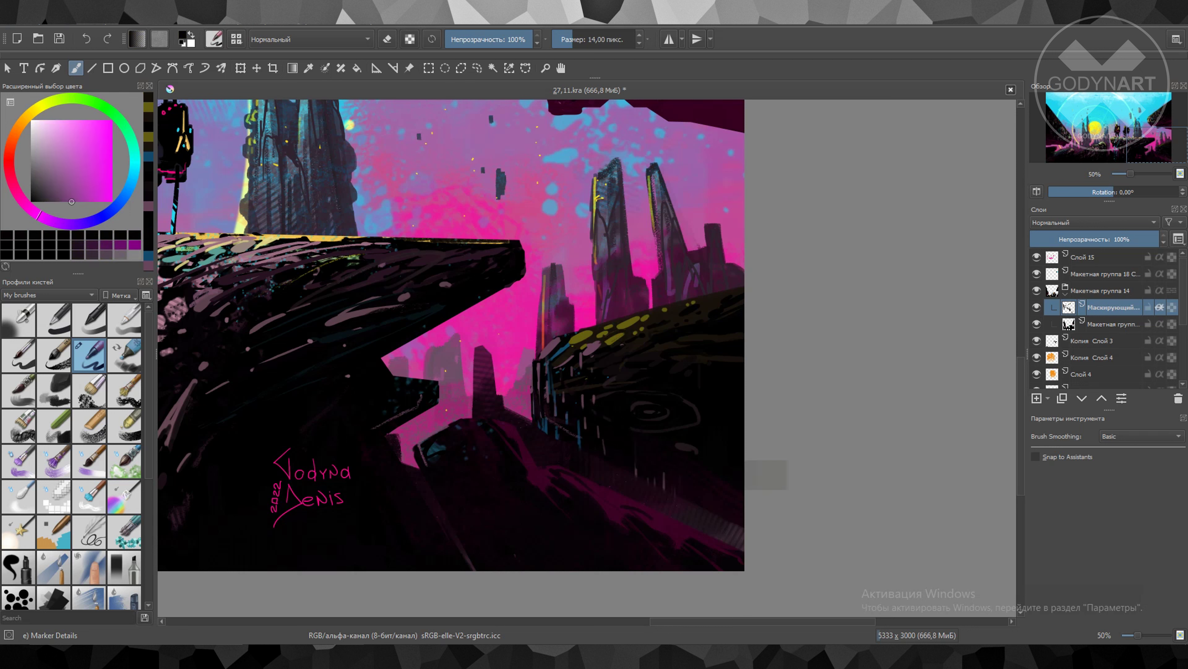
left_click(577, 510, "ctrl")
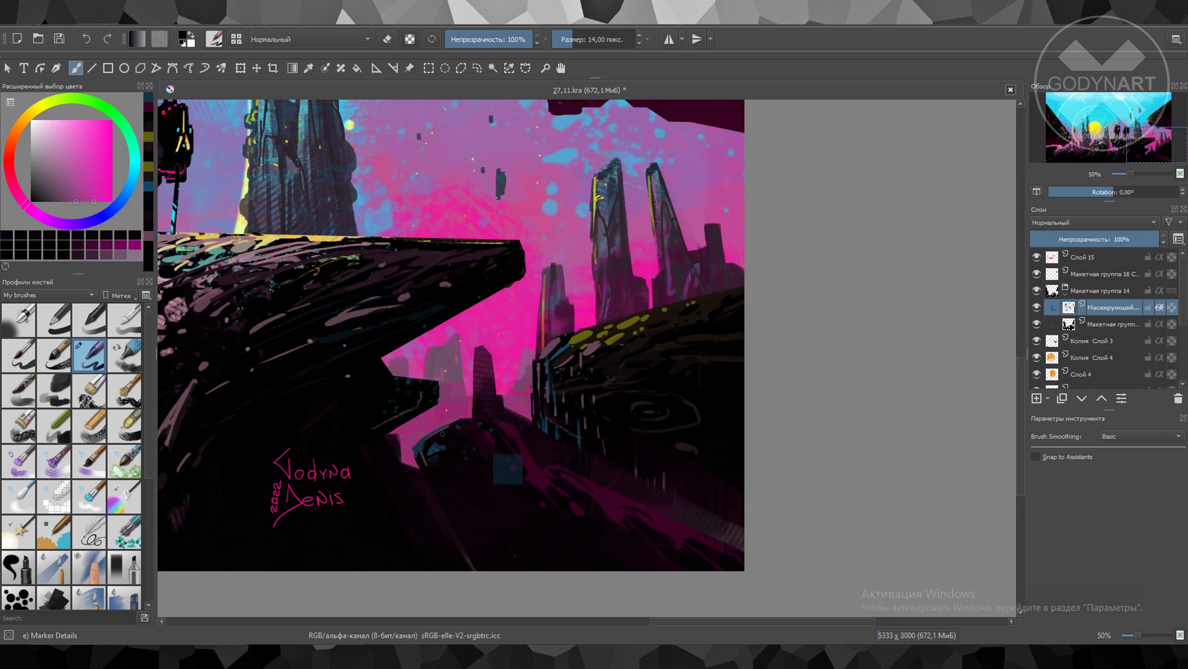
left_click(1037, 307)
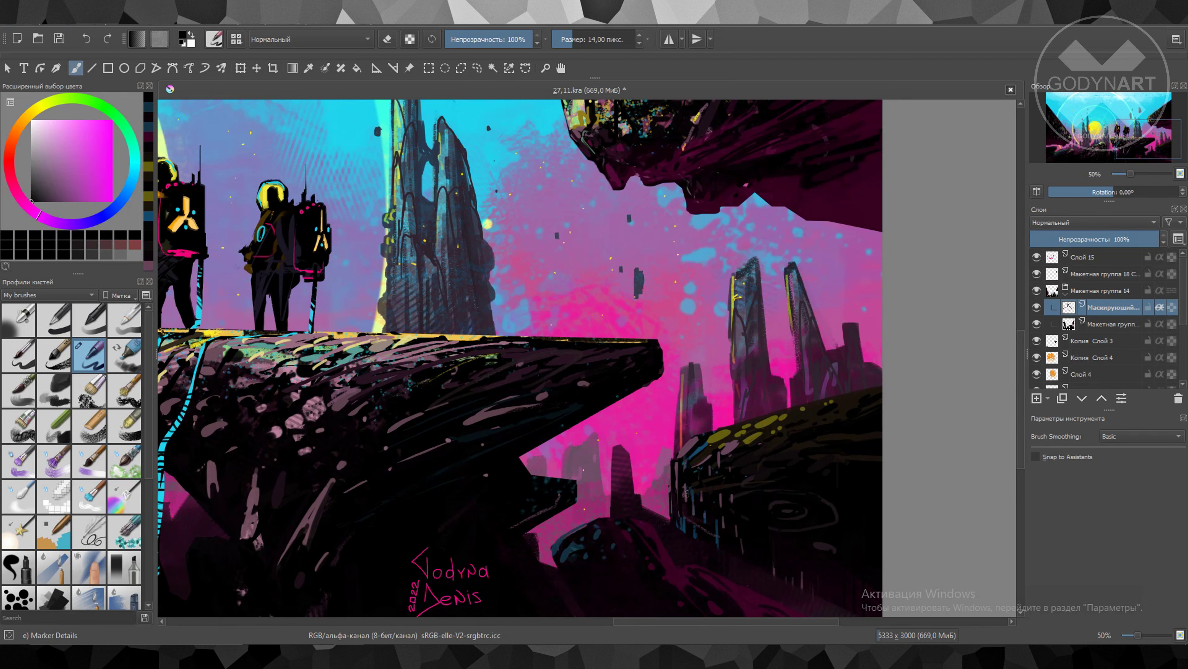
Show the mask again, set the brush to 15 px, and pick pink and darker magenta
left_click(454, 379, "ctrl")
key("bracketleft")
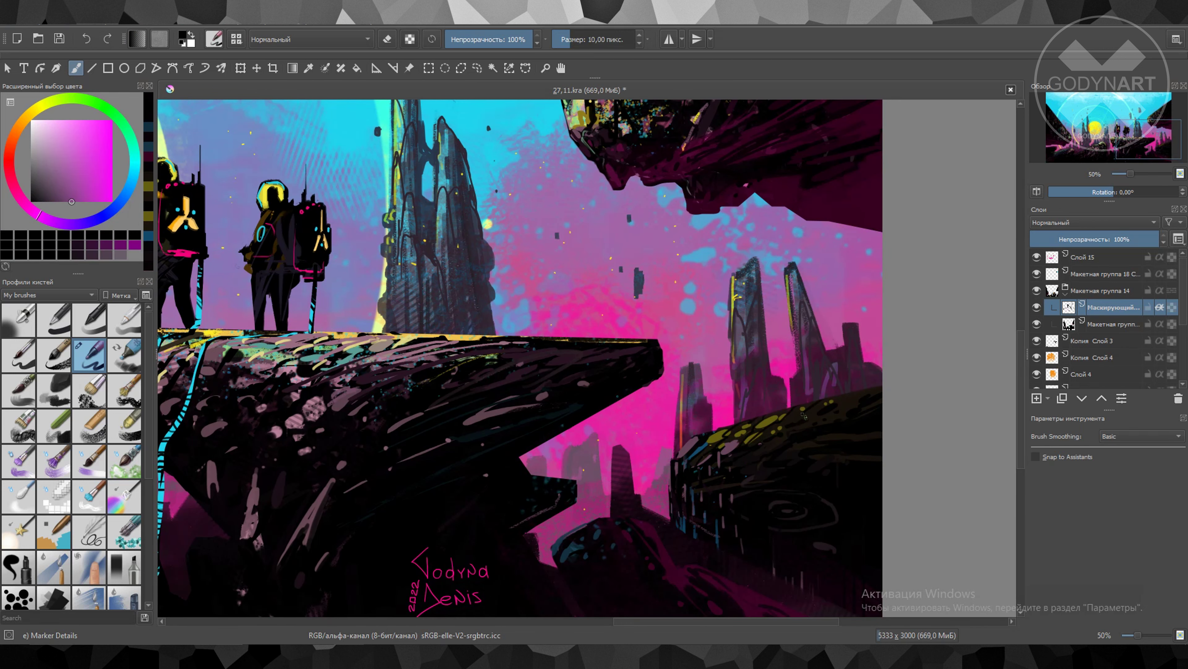
left_click_drag(665, 537, 613, 434)
left_click(613, 435, "ctrl")
key("bracketright")
left_click(748, 515, "ctrl")
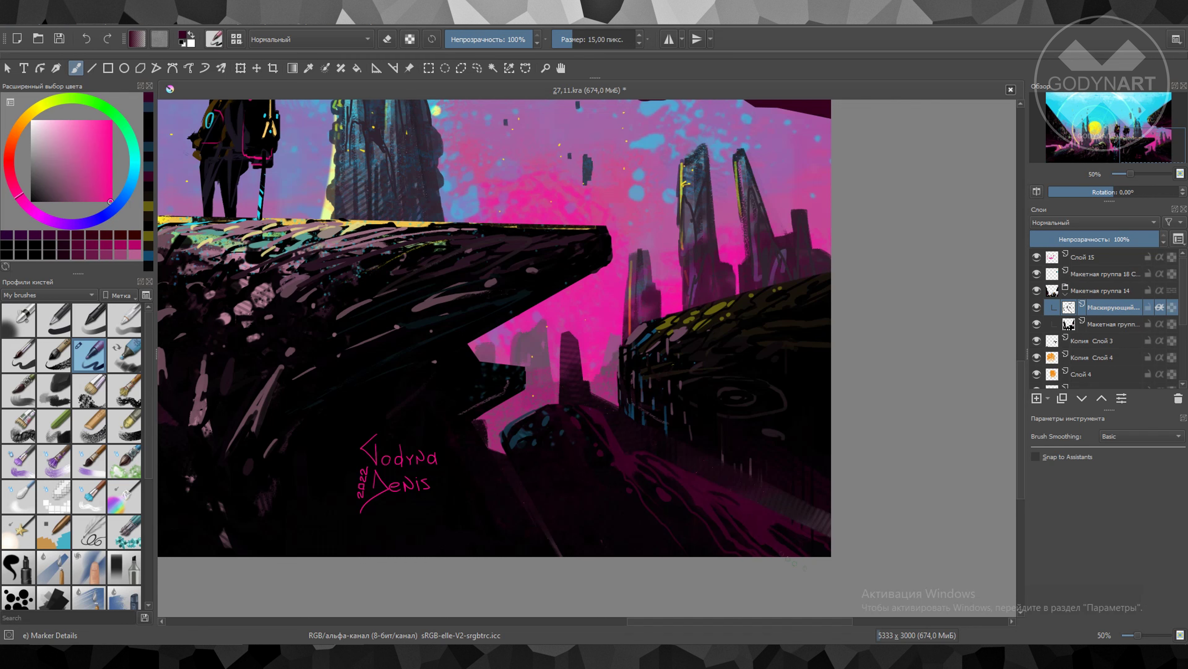
mouse_move(578, 437)
left_mouse_down()
mouse_move(763, 498)
mouse_move(800, 483)
left_mouse_up()
Sample dark magenta, pink, light pink and yellow colours, then save the painting
left_click(730, 327, "ctrl")
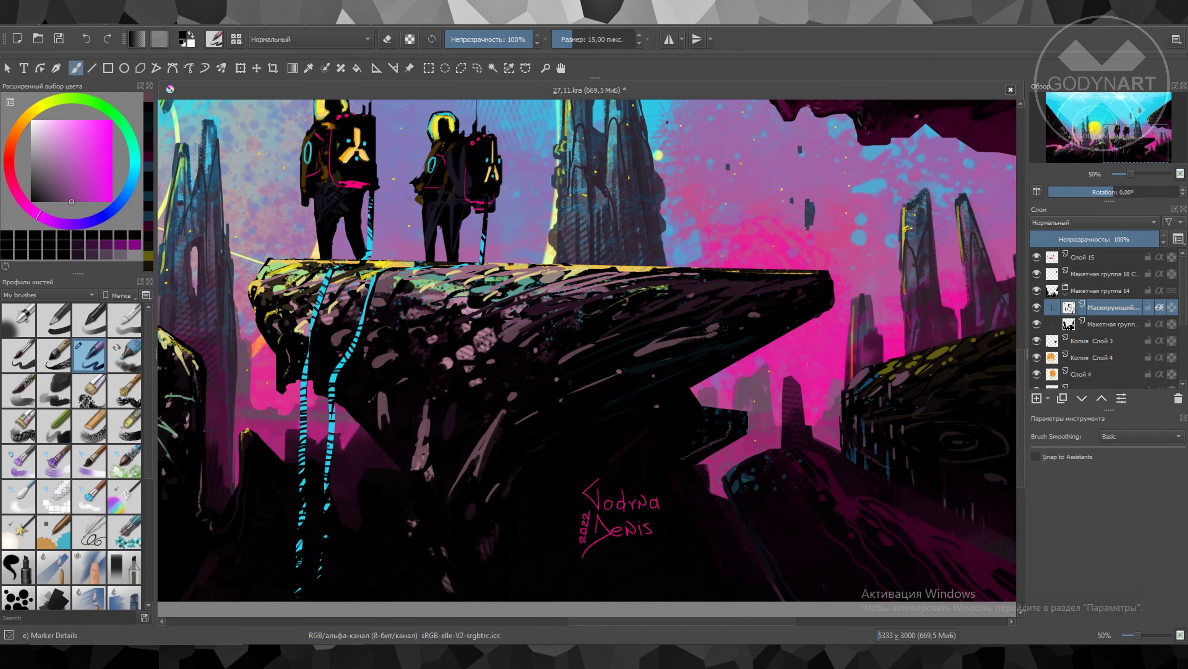
left_click(747, 354, "ctrl")
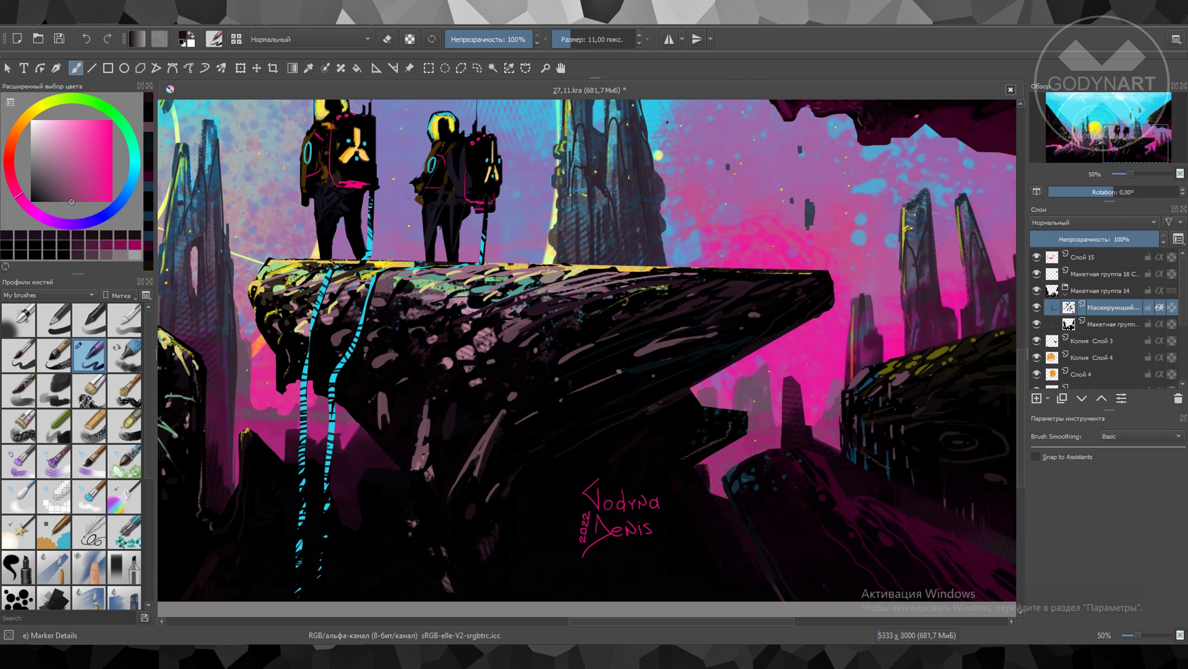
left_click(520, 470, "ctrl")
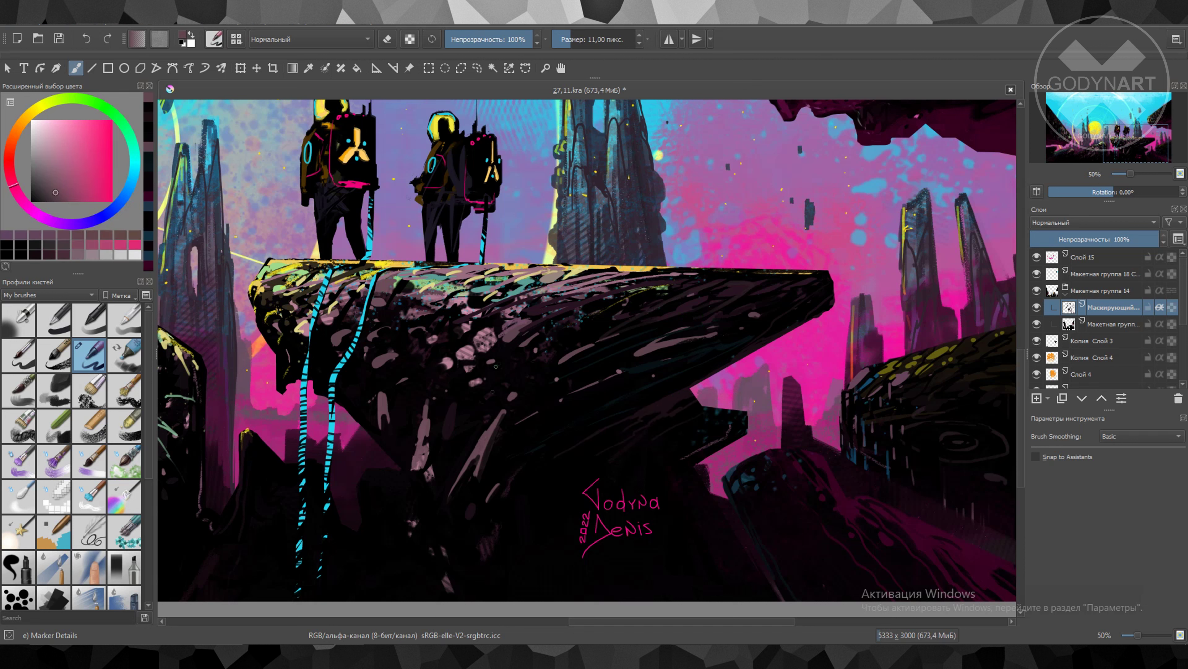
left_click(468, 274, "ctrl")
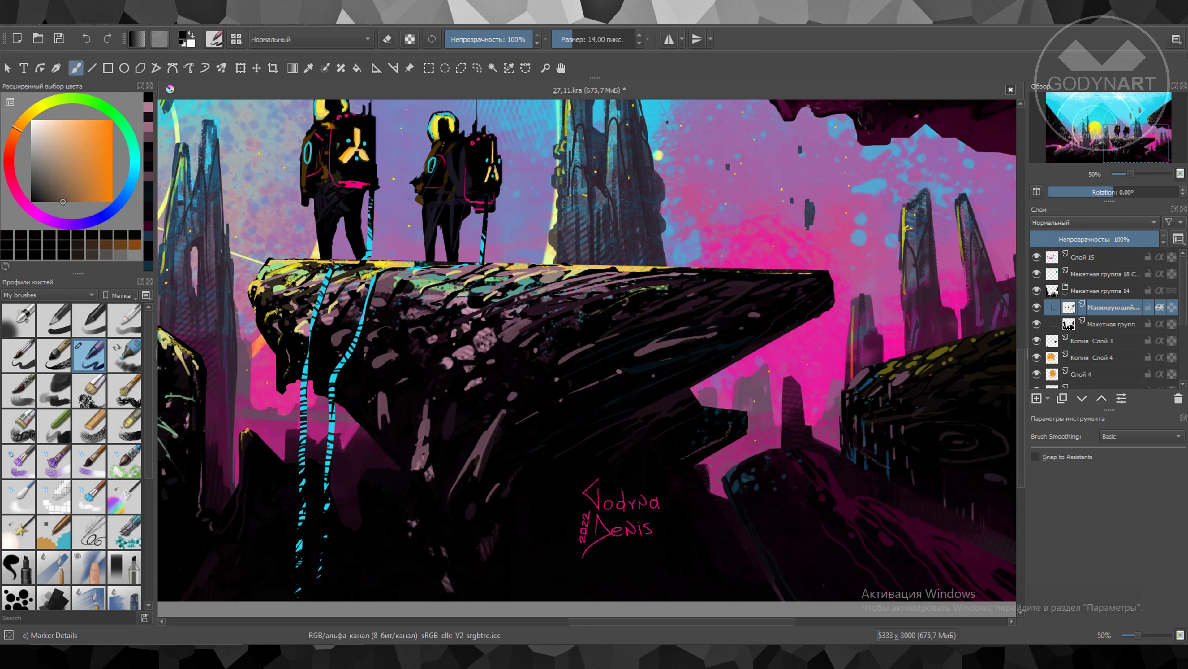
left_click_drag(608, 276, 707, 342)
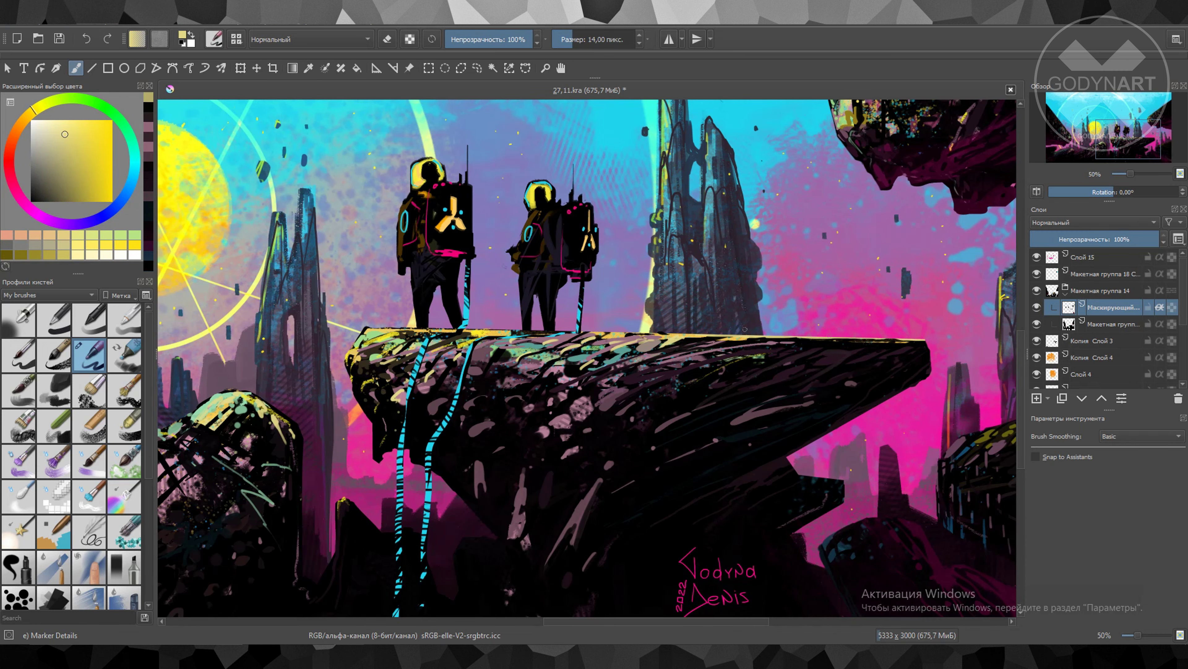
key("ctrl+s")
Paint muted pink dabs on the ledge and pick teal, light orange and green accent colours
left_click(485, 426, "ctrl")
left_click(465, 411, "ctrl")
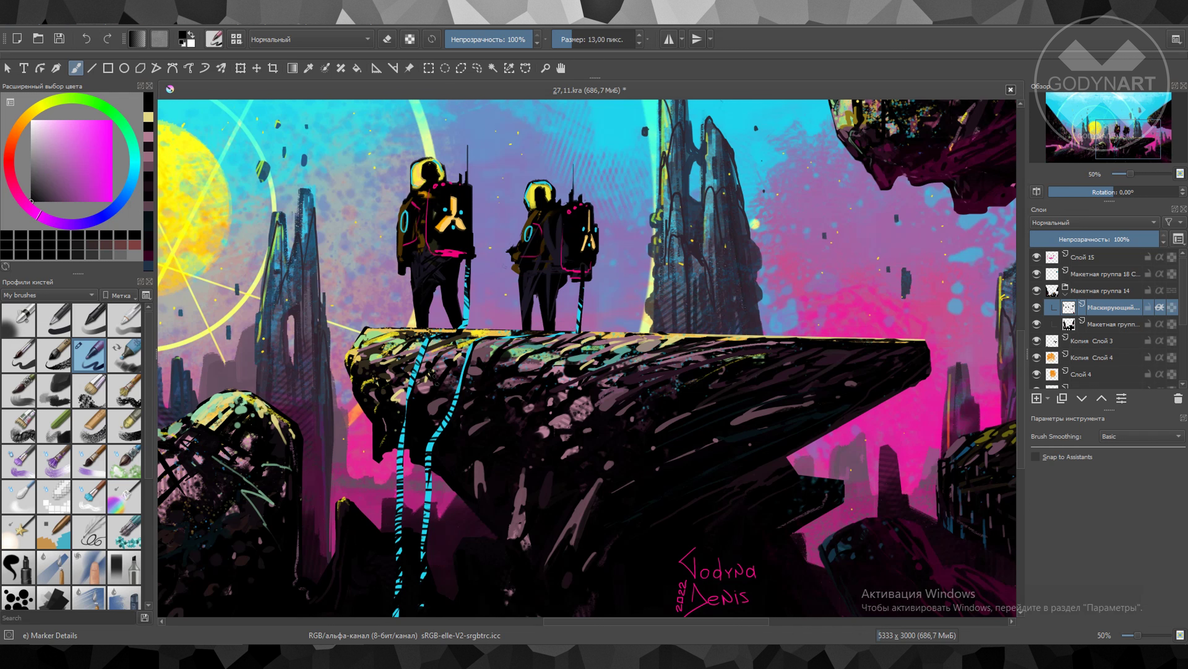
left_click(685, 401, "ctrl")
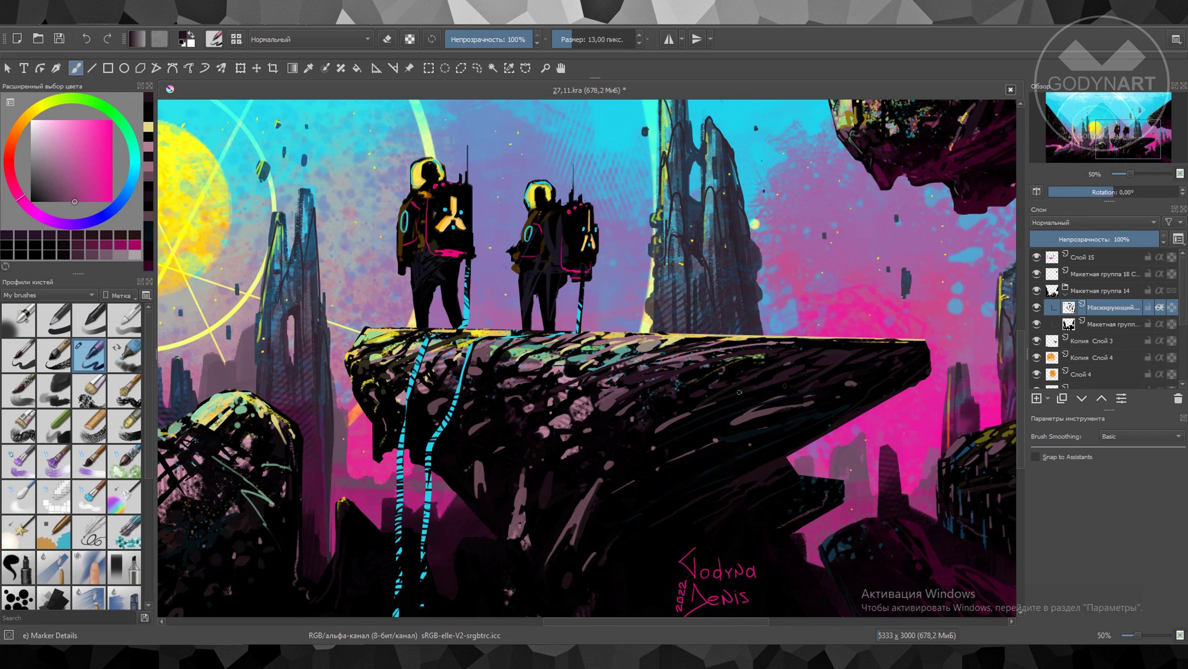
left_click(592, 417, "ctrl")
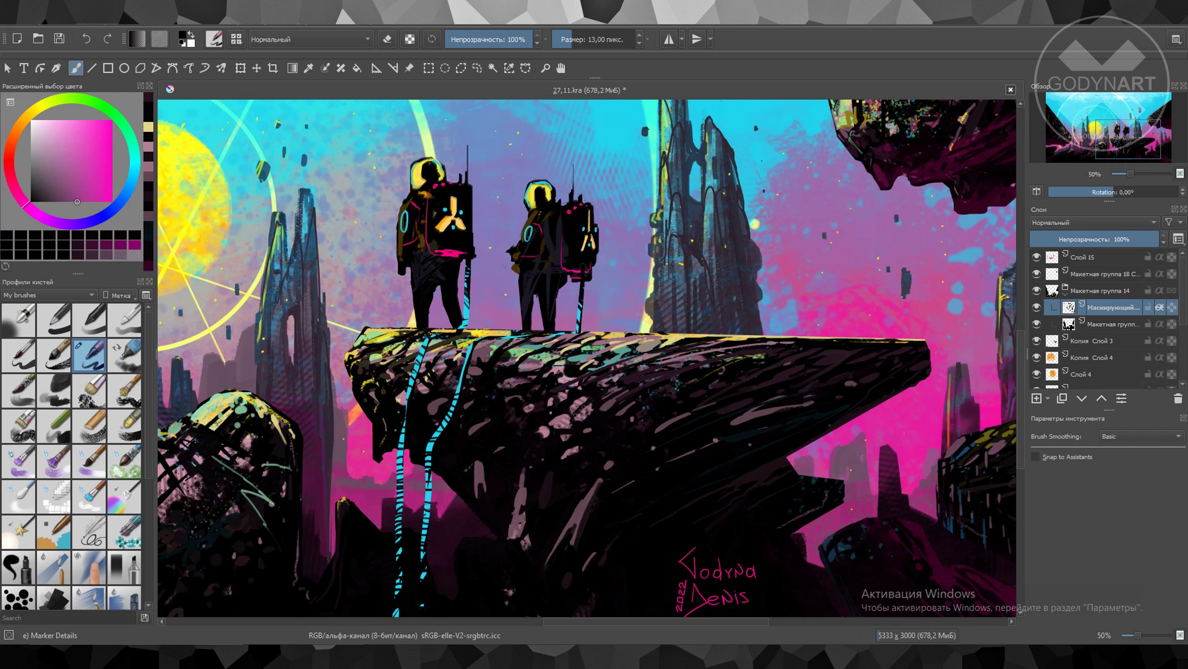
left_click(571, 421, "ctrl")
left_click(358, 405, "ctrl")
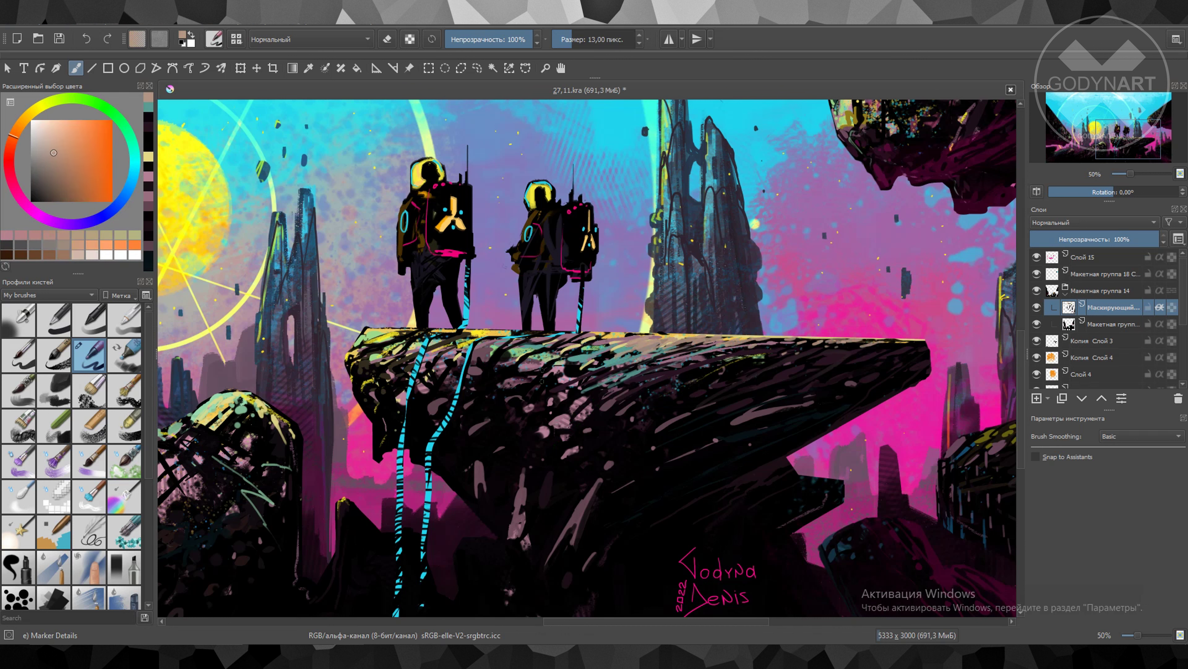
left_click(652, 388, "ctrl")
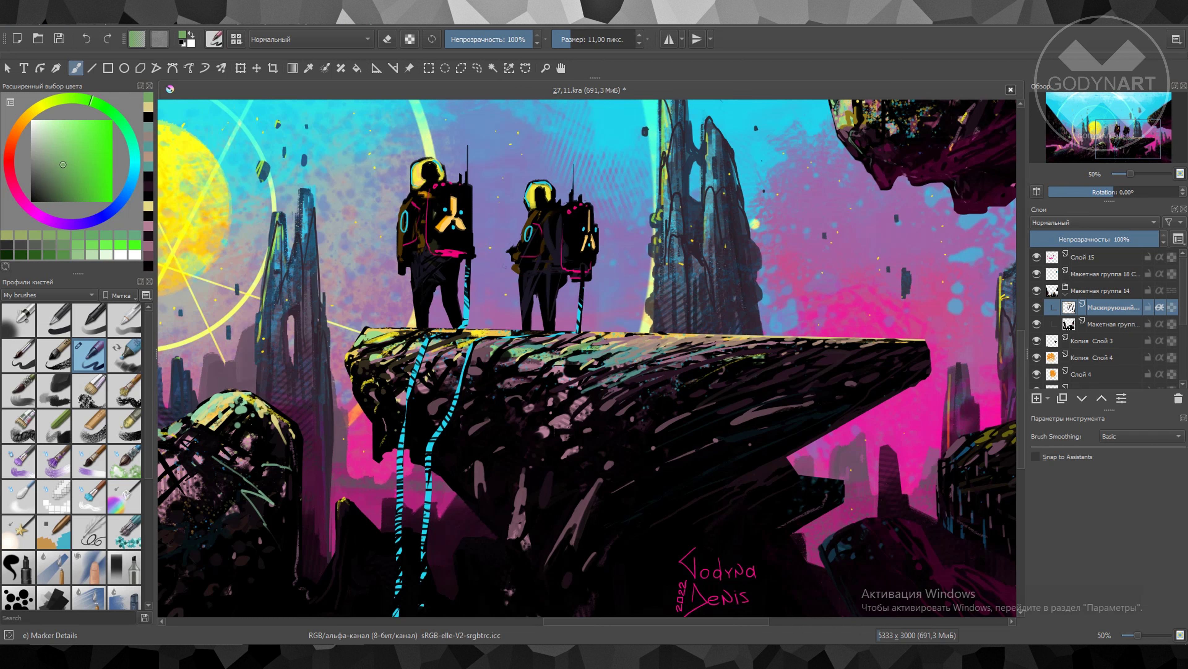
left_click(545, 393, "ctrl")
Paint golden yellow, dark magenta and grey-blue accent strokes across the rock ledge
key("bracketleft")
left_click(197, 196, "ctrl")
key("bracketright")
key("d")
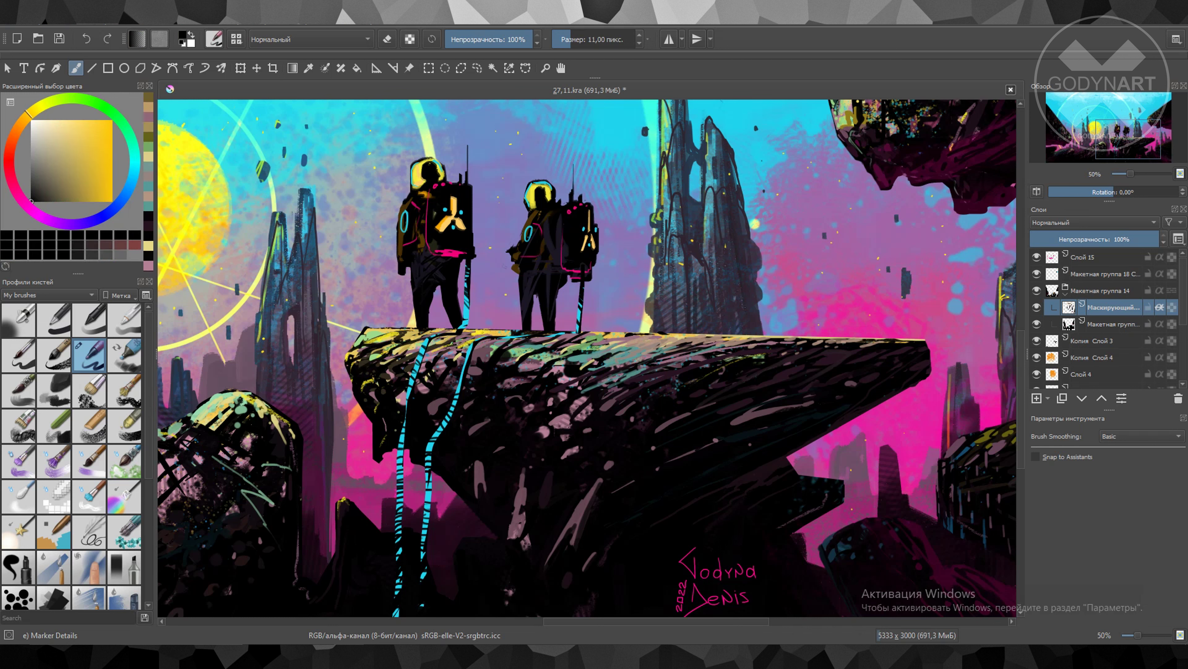
left_click(504, 413, "ctrl")
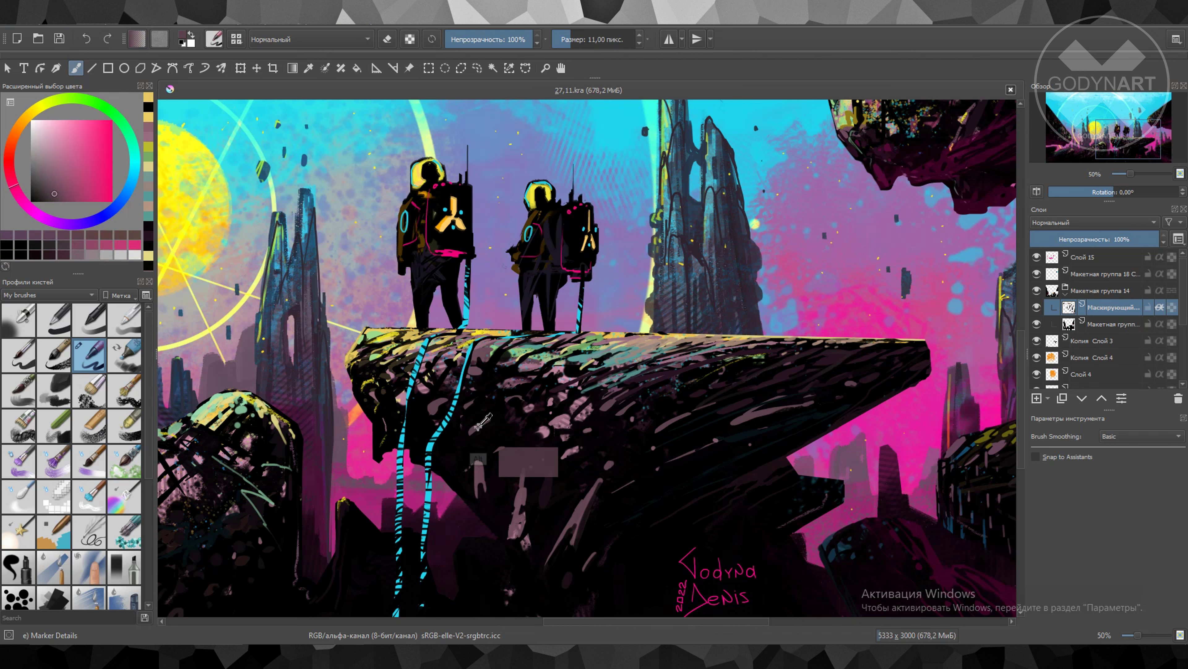
key("bracketright")
left_click(514, 408, "ctrl")
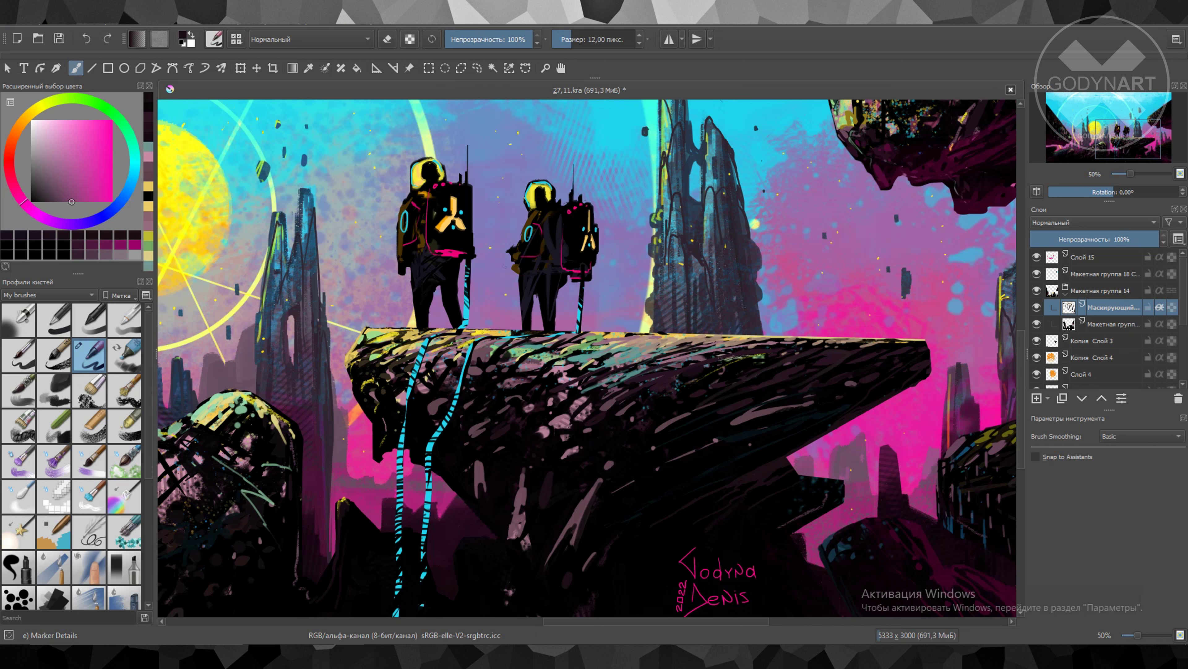
left_click_drag(777, 370, 636, 336)
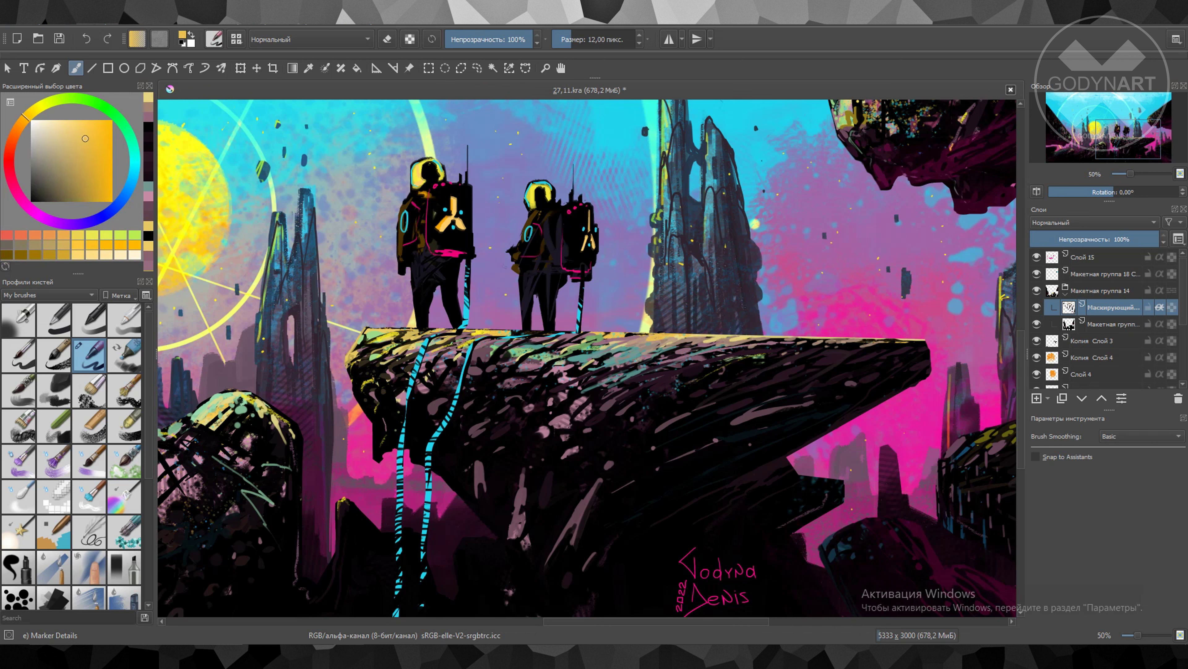
Add finer yellow, dark magenta and reddish-grey marks to the ledge with a smaller brush
key("bracketleft")
left_click(360, 361, "ctrl")
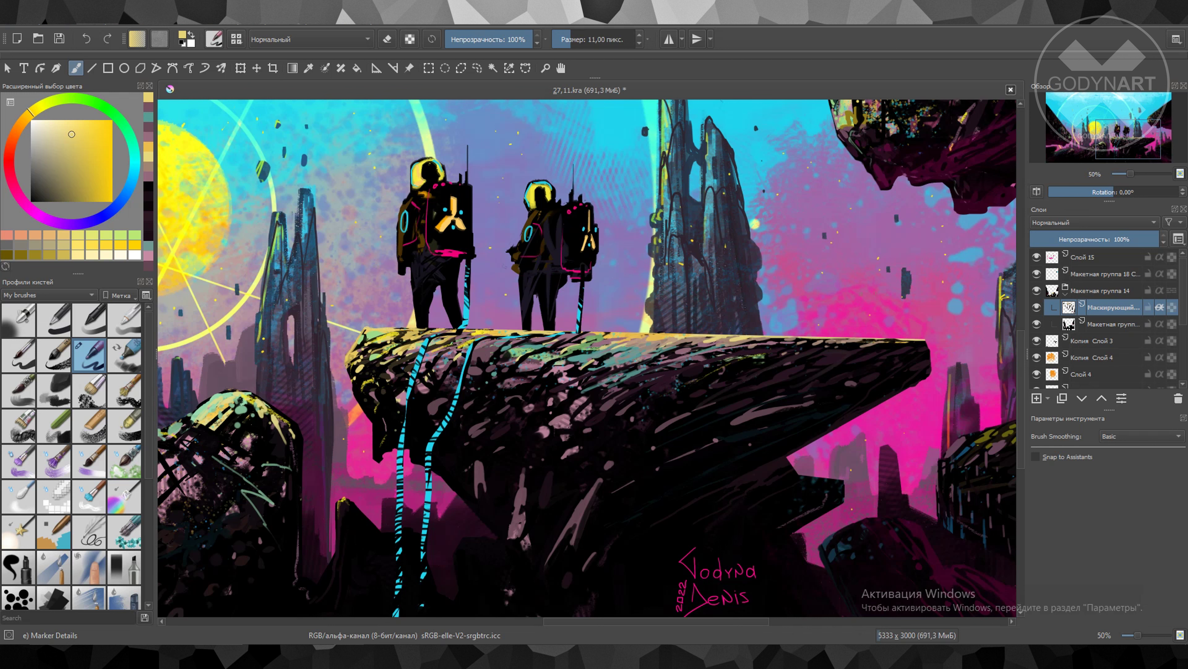
key("bracketleft")
left_click(511, 421, "ctrl")
key("bracketright")
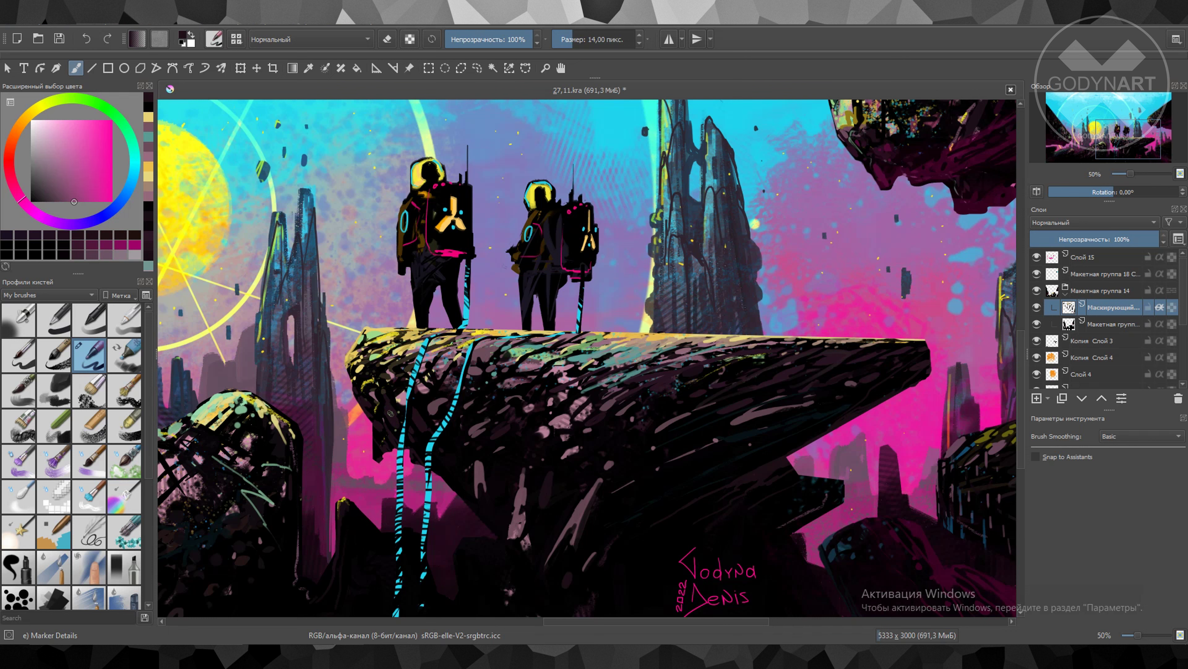
left_click(520, 508, "ctrl")
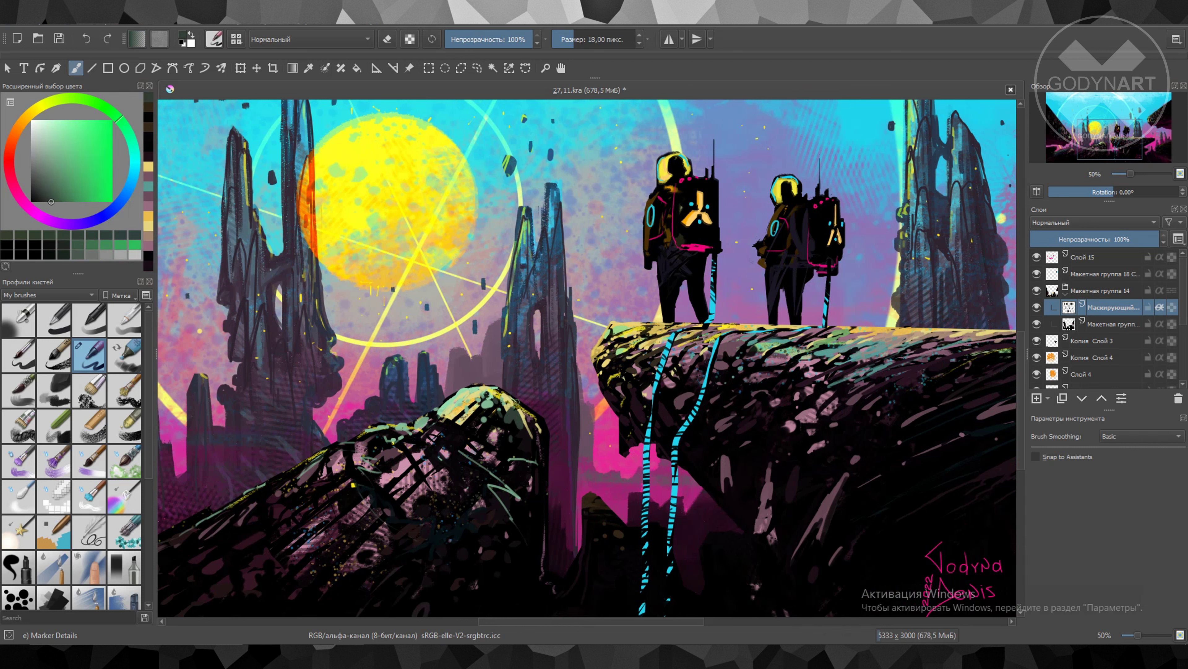
Dab pink, dark maroon, green and dark yellow accents onto the rock mound
left_click(543, 418, "ctrl")
left_click(528, 462, "ctrl")
left_click(436, 409, "ctrl")
left_click(455, 488, "ctrl")
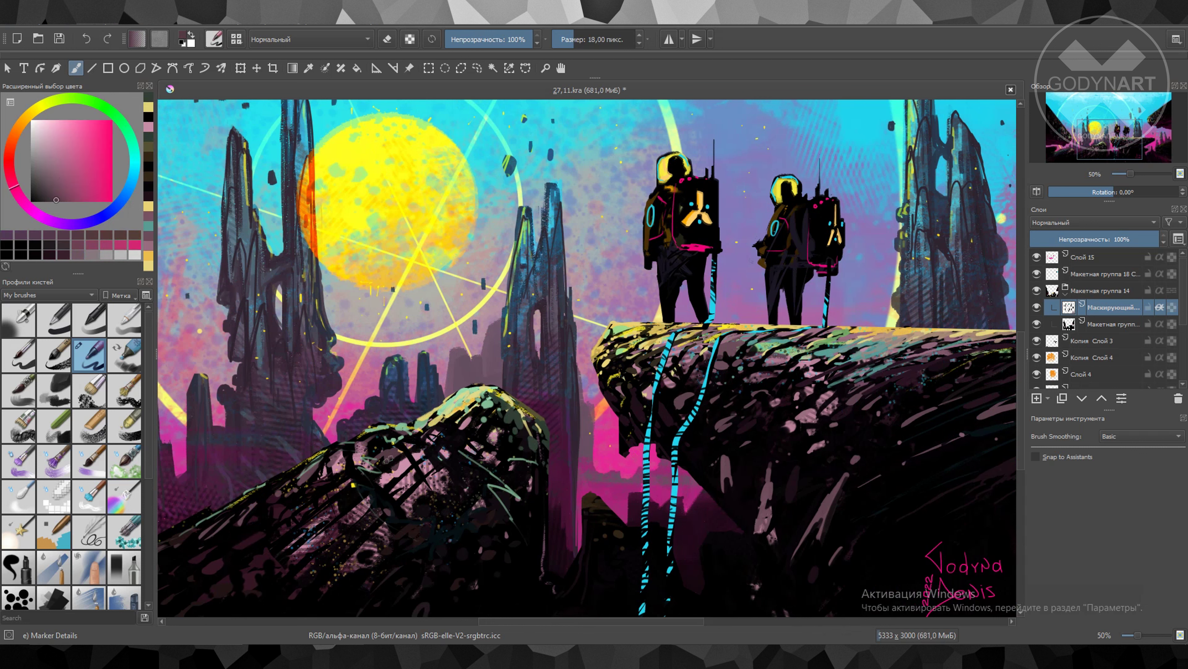
left_click(511, 457, "ctrl")
left_click(448, 468, "ctrl")
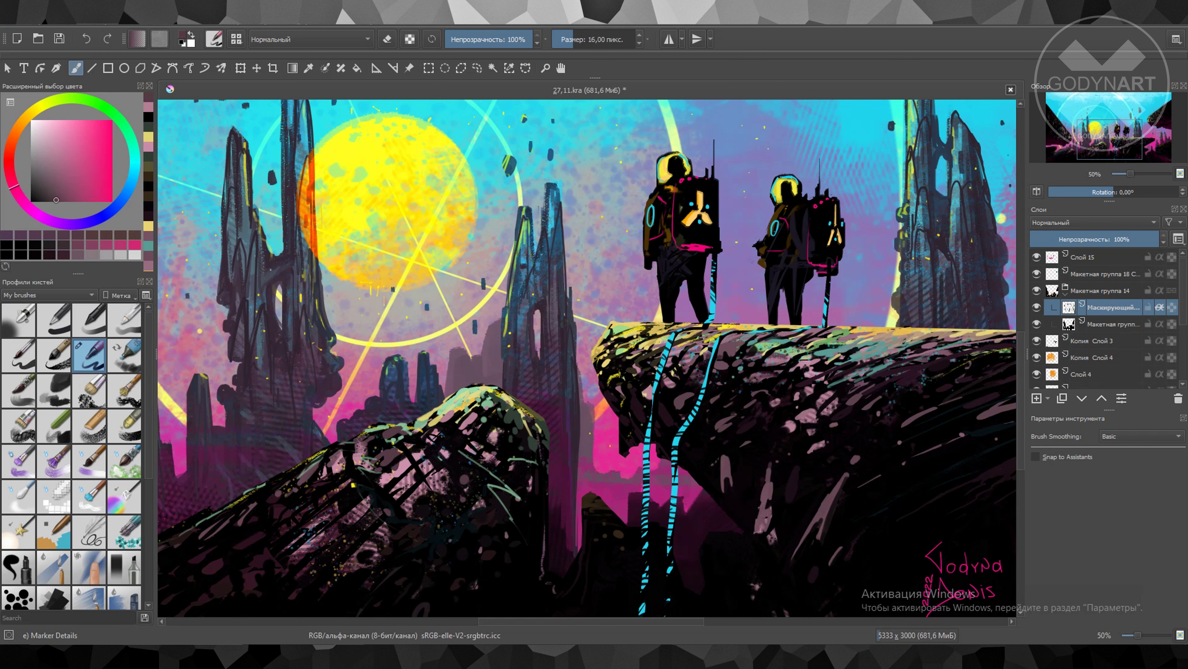
left_click(358, 437, "ctrl")
left_click(523, 413, "ctrl")
left_click(545, 435, "ctrl")
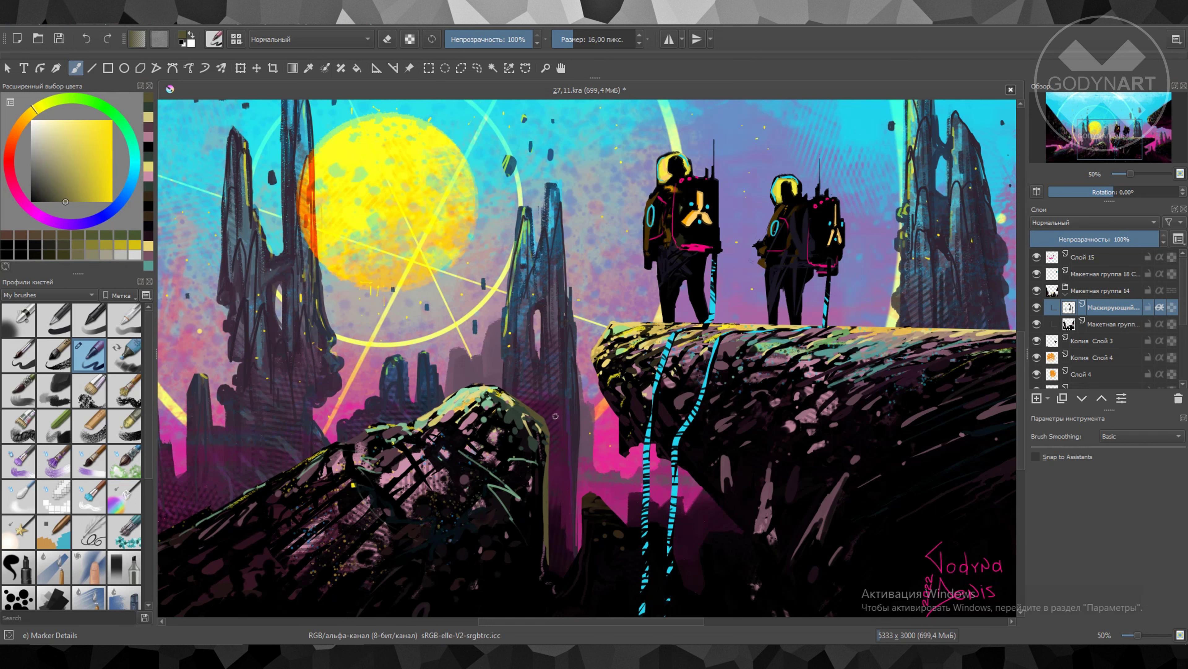
Pan left and add fine green and yellow specks to the rock mound
left_click_drag(548, 520, 749, 487)
left_click(548, 398, "ctrl")
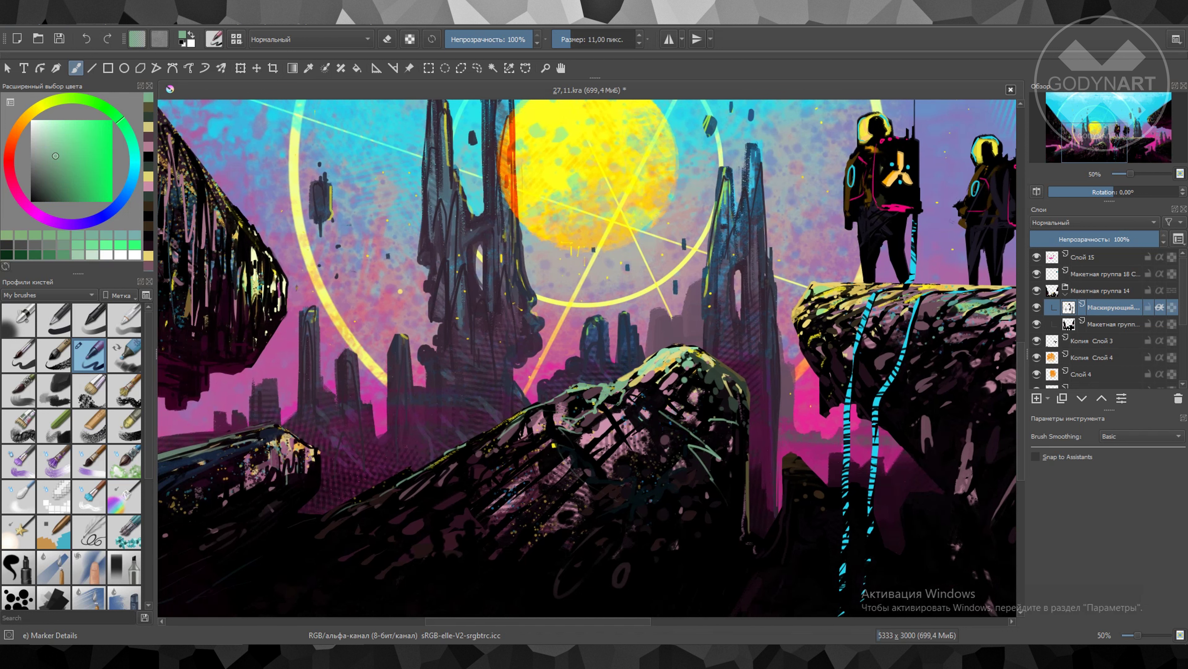
key("bracketleft")
left_click(487, 496, "ctrl")
left_click(486, 496, "ctrl")
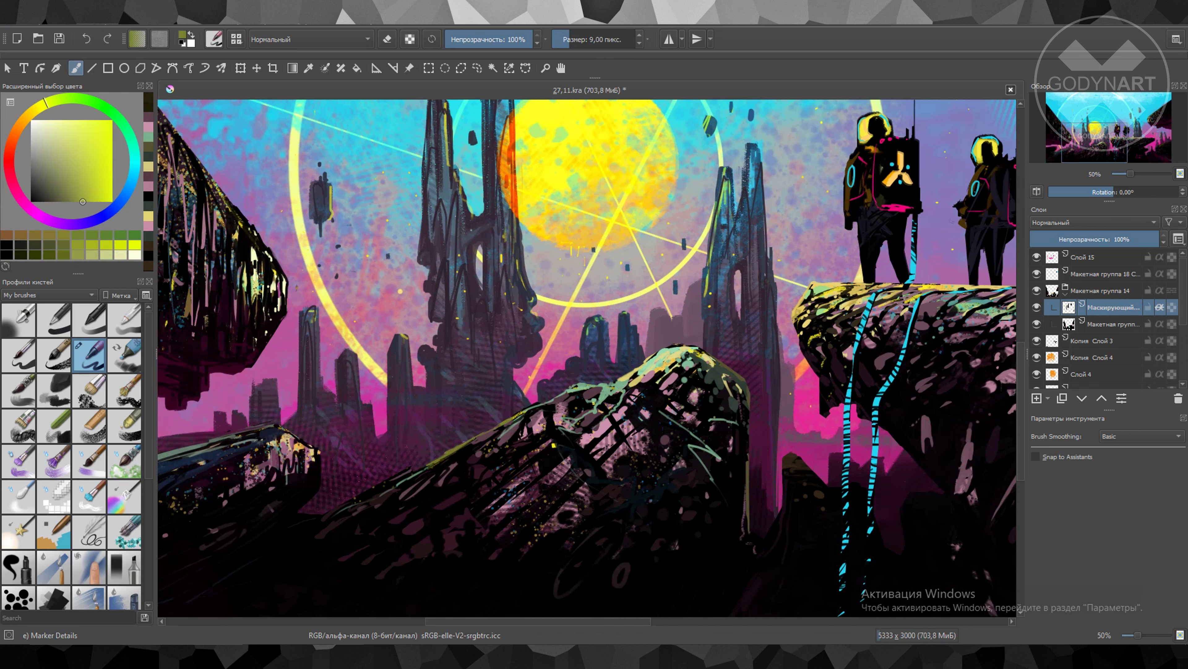
key("bracketright")
key("bracketright")
key("bracketright")
Brush magenta, dark red, pink, yellow and orange strokes, then pan to the left floating rock
left_click(641, 485, "ctrl")
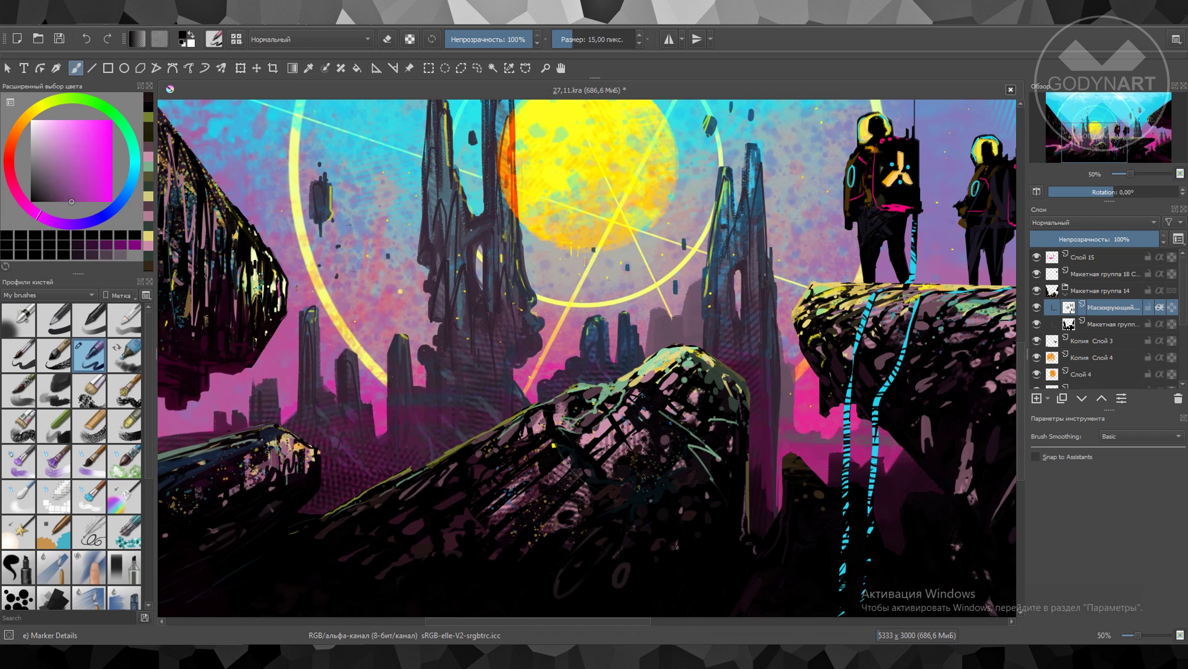
left_click(528, 591, "ctrl")
key("bracketright")
key("bracketright")
key("bracketright")
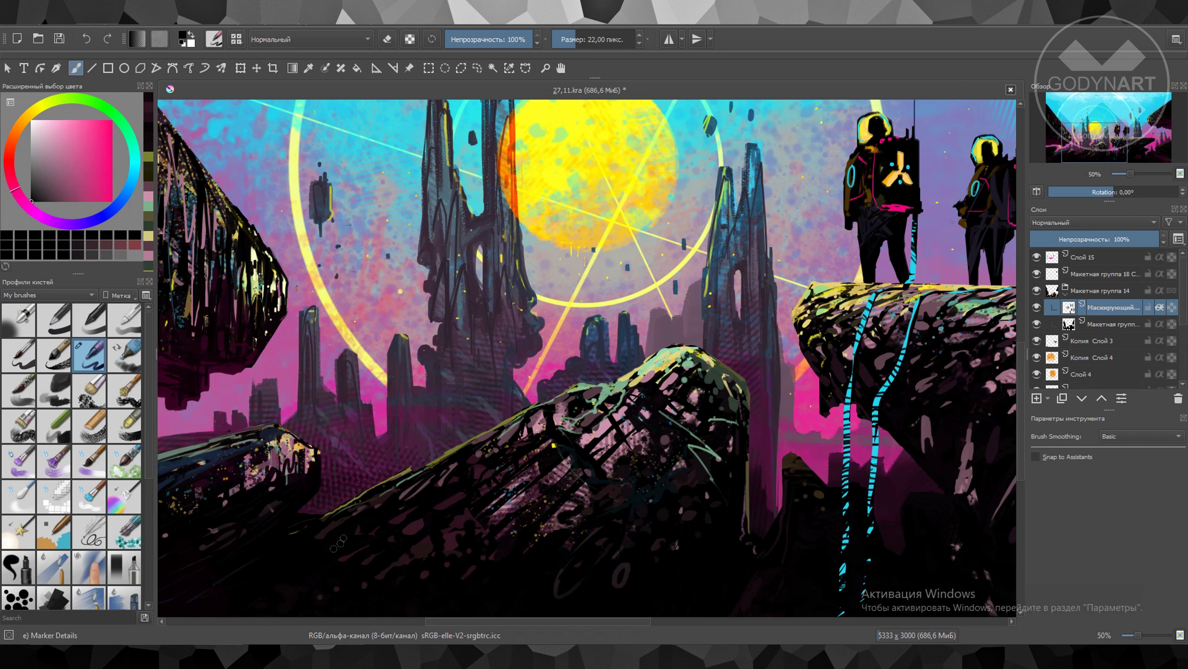
left_click(786, 473, "ctrl")
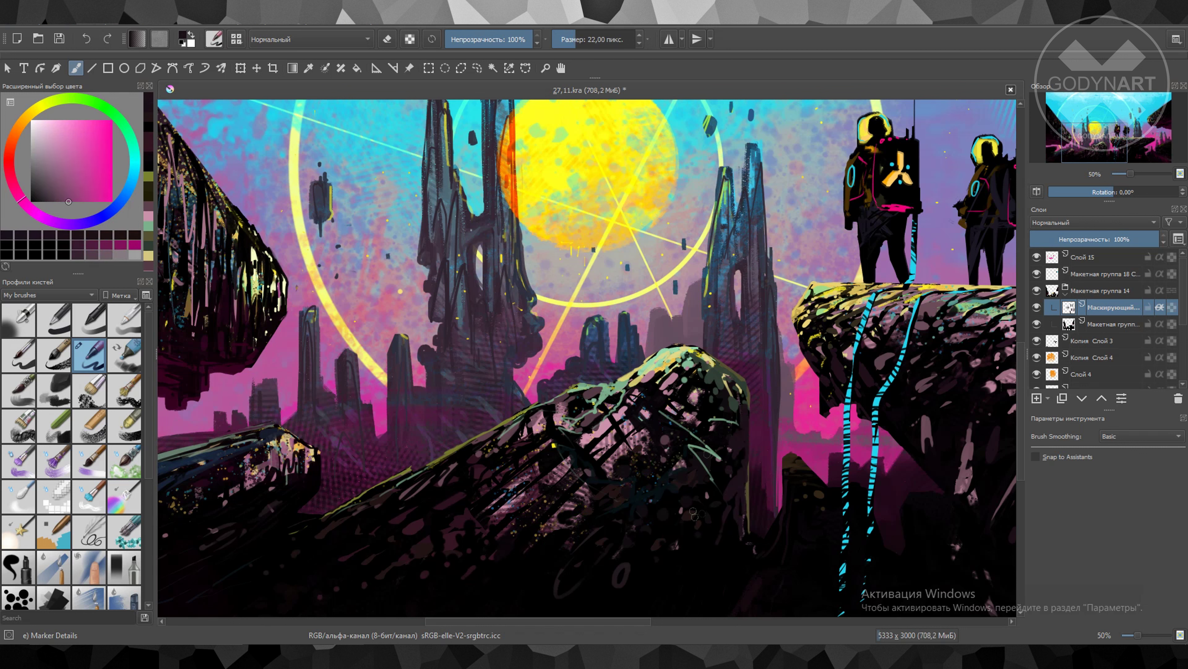
left_click(719, 517, "ctrl")
key("bracketleft")
key("bracketleft")
left_click(792, 467, "ctrl")
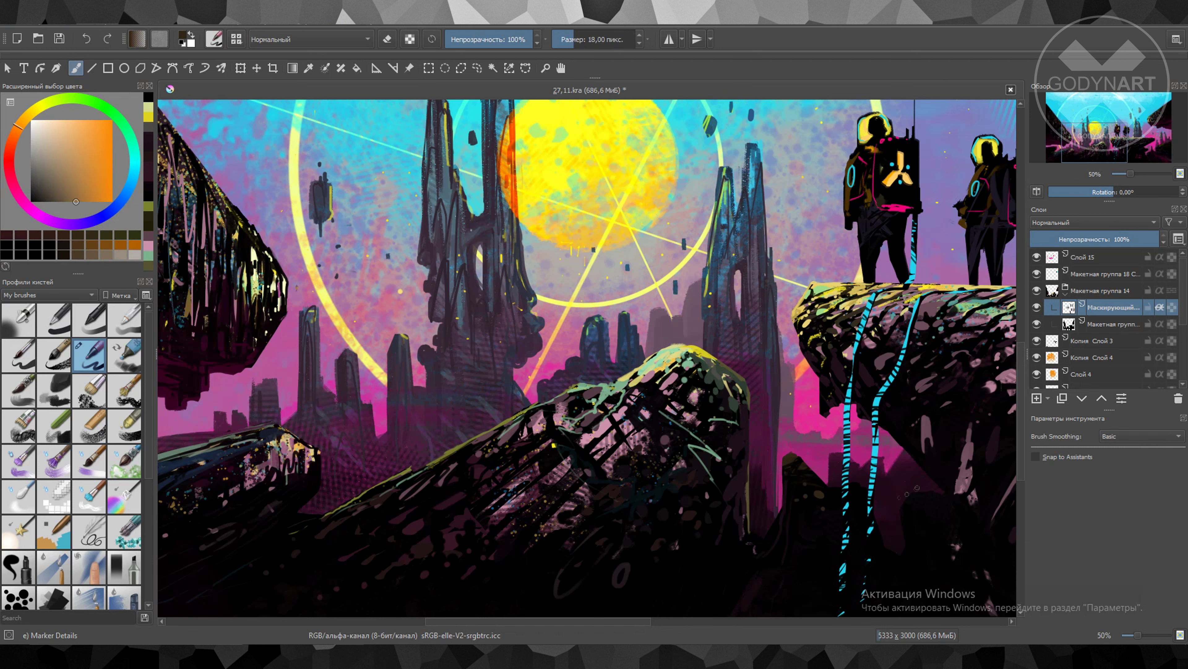
left_click_drag(651, 404, 1006, 412)
key("bracketleft")
key("bracketleft")
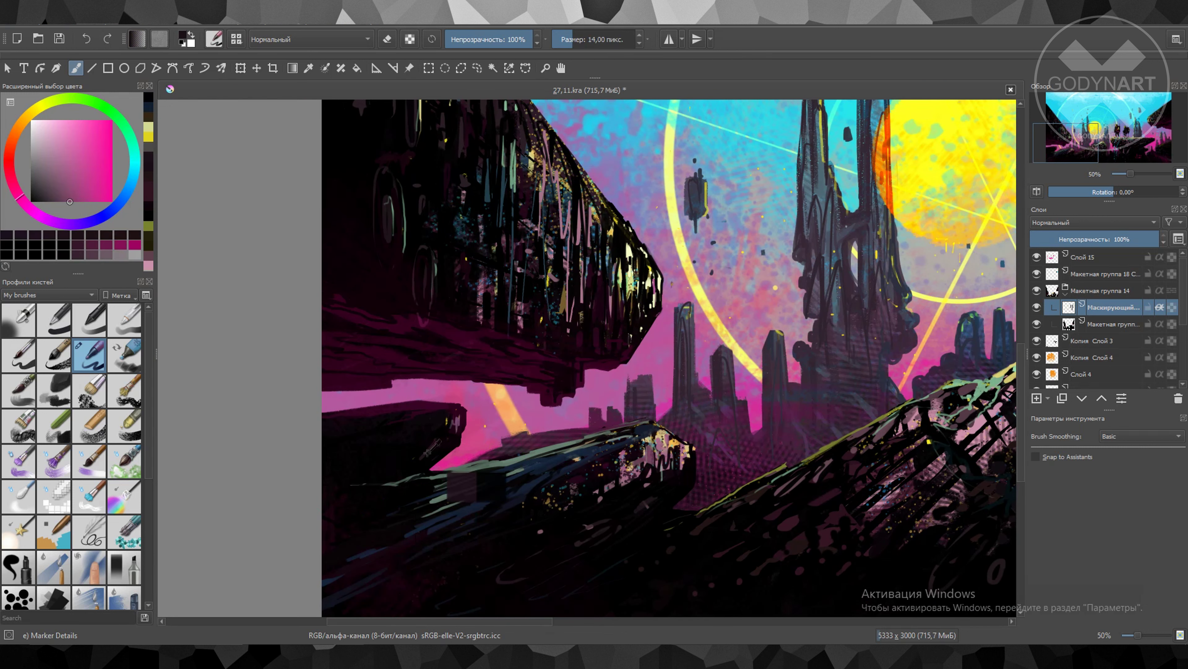
Dab small blue strokes on the lower-left rock, sampling green, blue and pink colours
left_click(452, 502, "ctrl")
left_click_drag(407, 498, 405, 445)
left_click(455, 482, "ctrl")
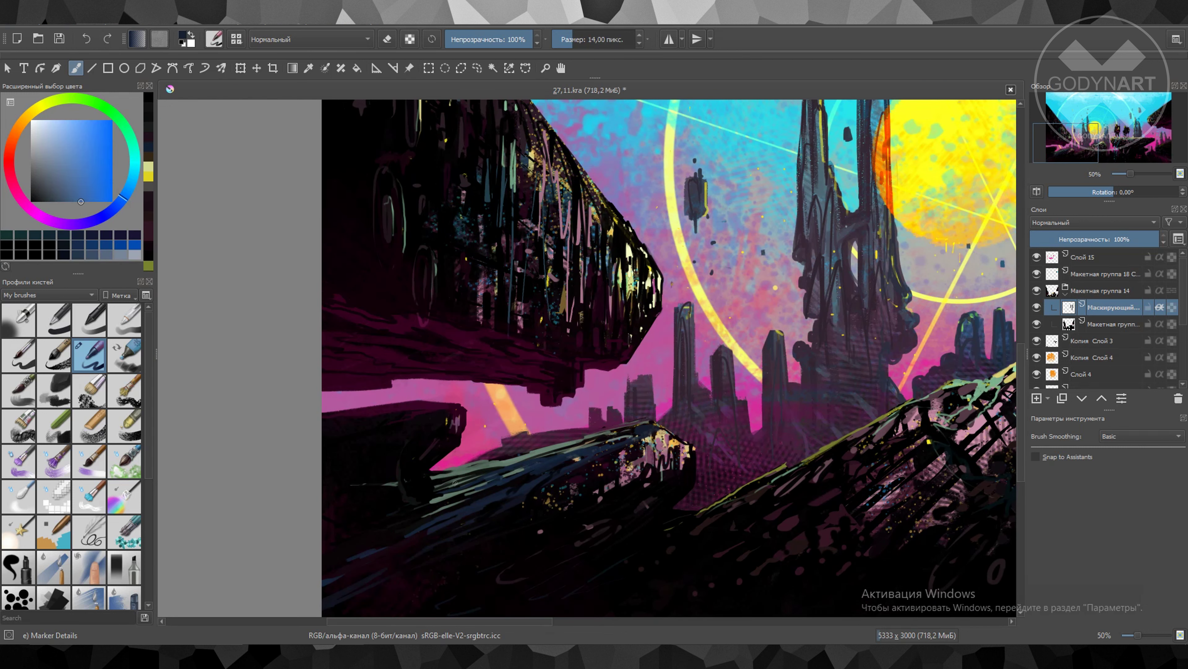
key("bracketright")
left_click(376, 374, "ctrl")
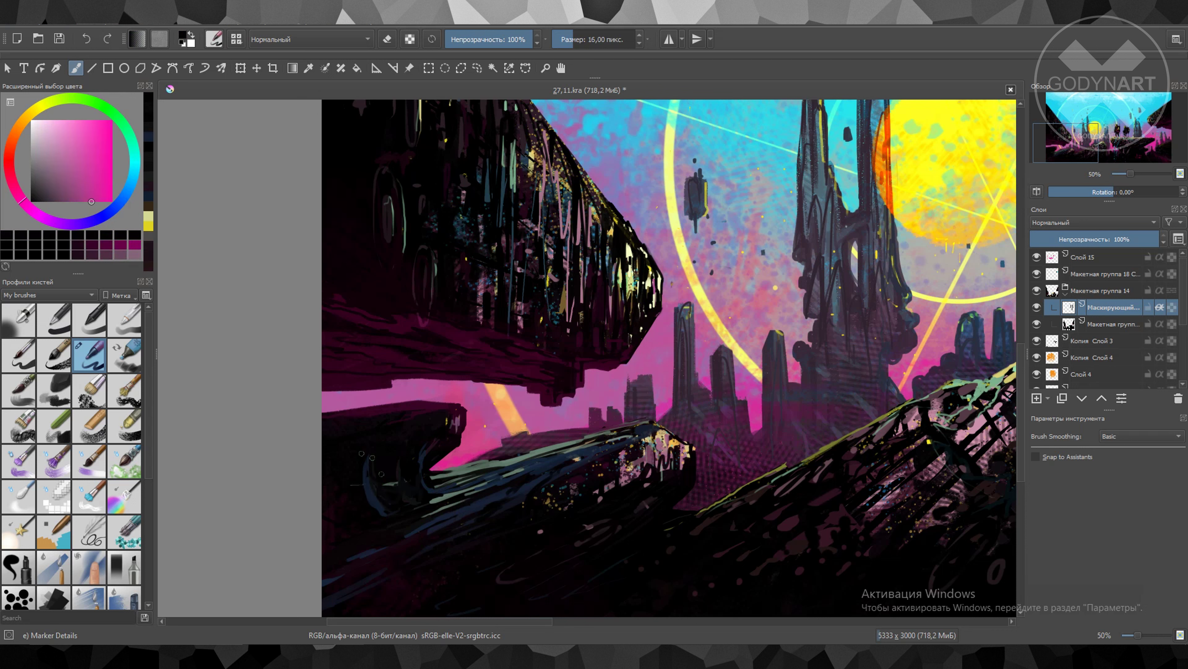
key("bracketright")
left_click(122, 259)
Add fine dark magenta and olive-yellow marks on the floating rock, then save the painting
left_click_drag(557, 373, 542, 392)
left_click(542, 393, "ctrl")
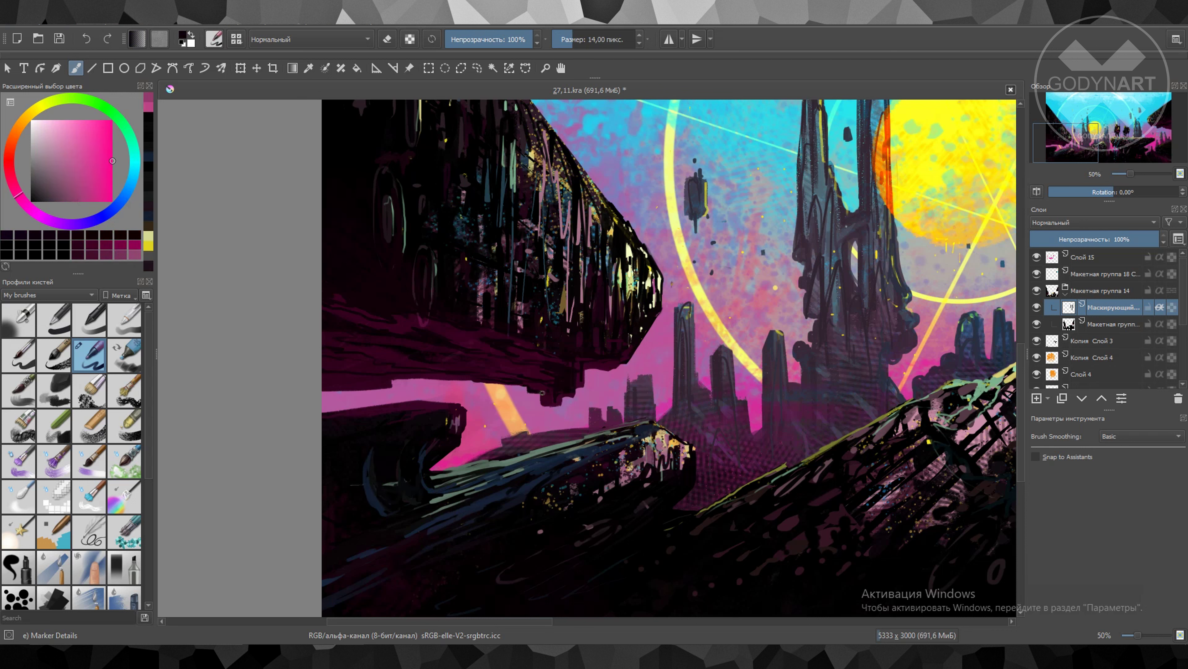
left_click(551, 380, "ctrl")
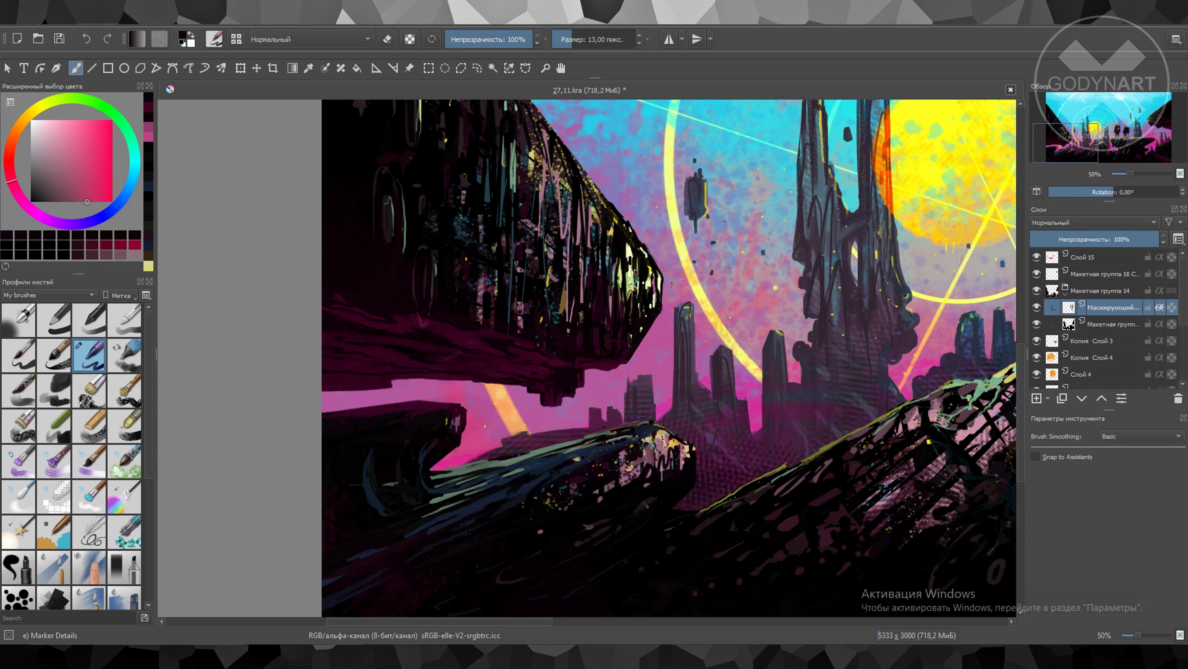
left_click(655, 299, "ctrl")
left_click(697, 358, "ctrl")
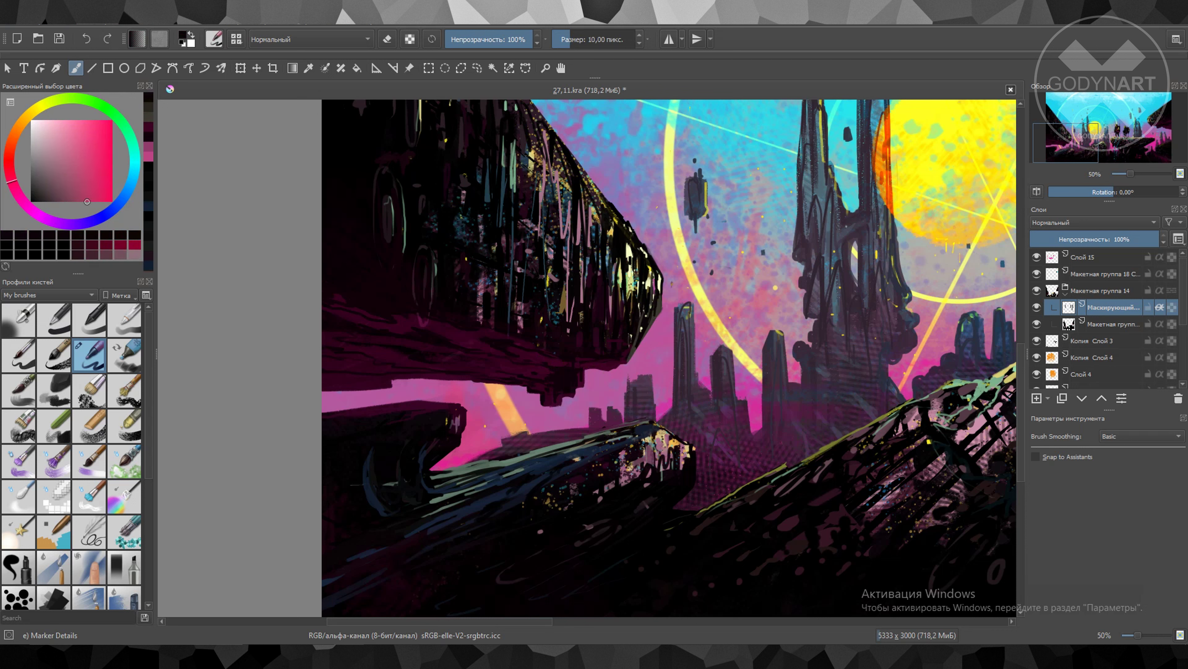
left_click(708, 331, "ctrl")
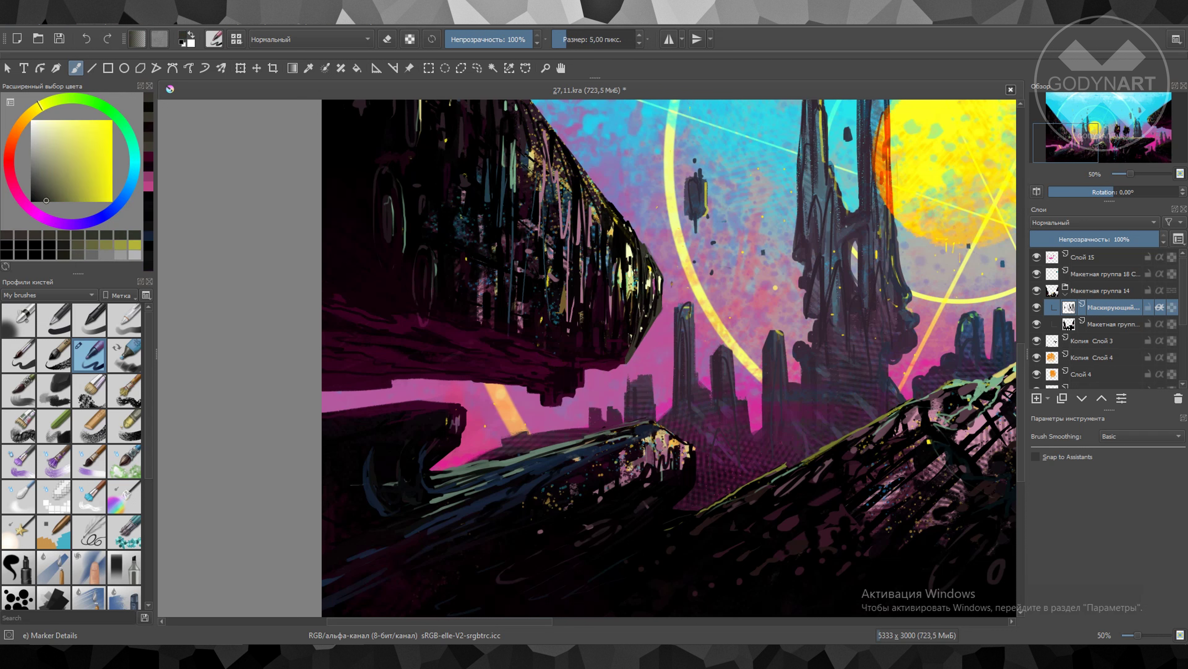
left_click(620, 224, "ctrl")
key("ctrl+s")
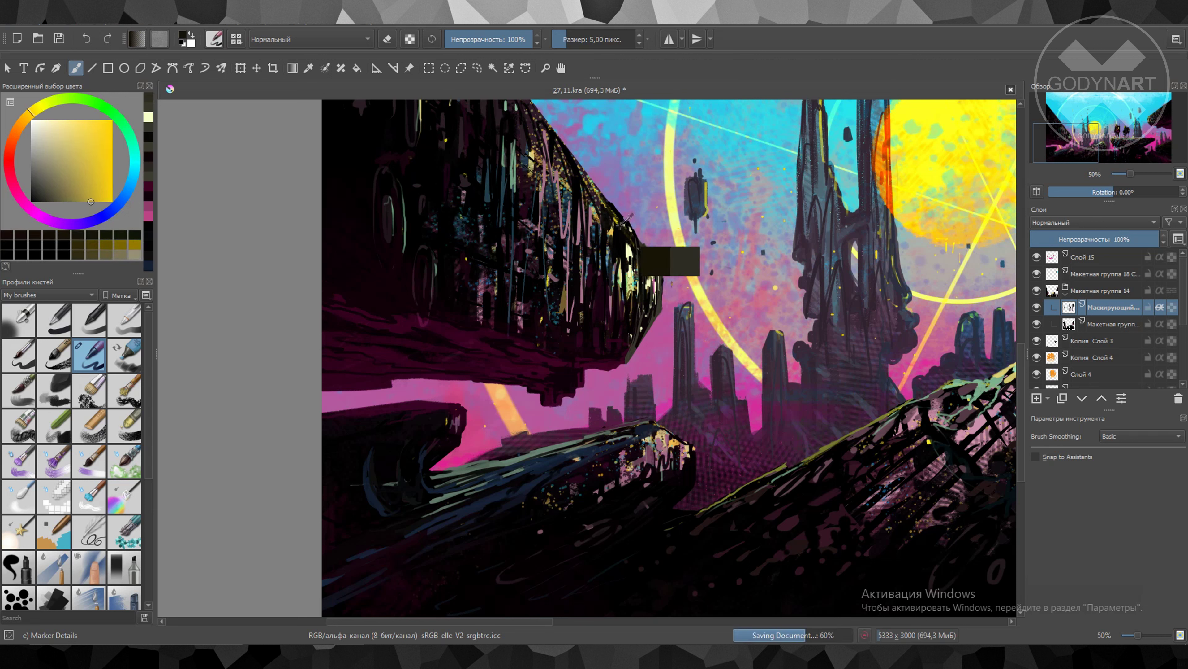
Cycle through dark red, orange-brown, blue, mauve-pink and olive-yellow colours for more specks
left_click(617, 245, "ctrl")
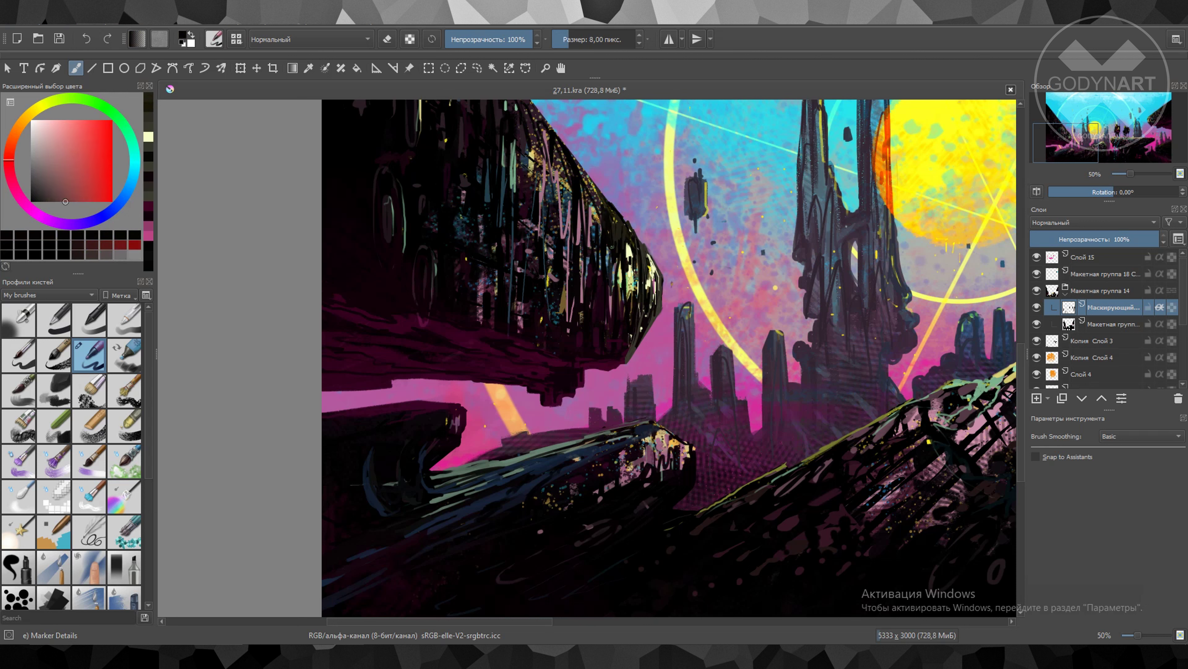
left_click(614, 289, "ctrl")
left_click(697, 196, "ctrl")
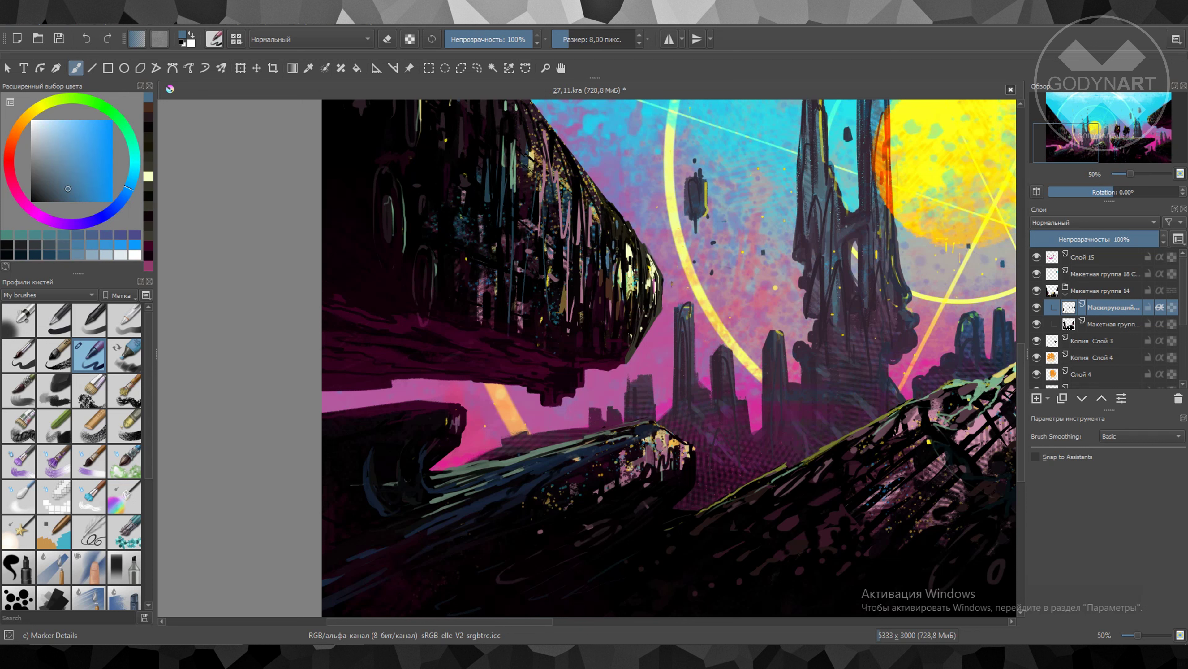
left_click(667, 299, "ctrl")
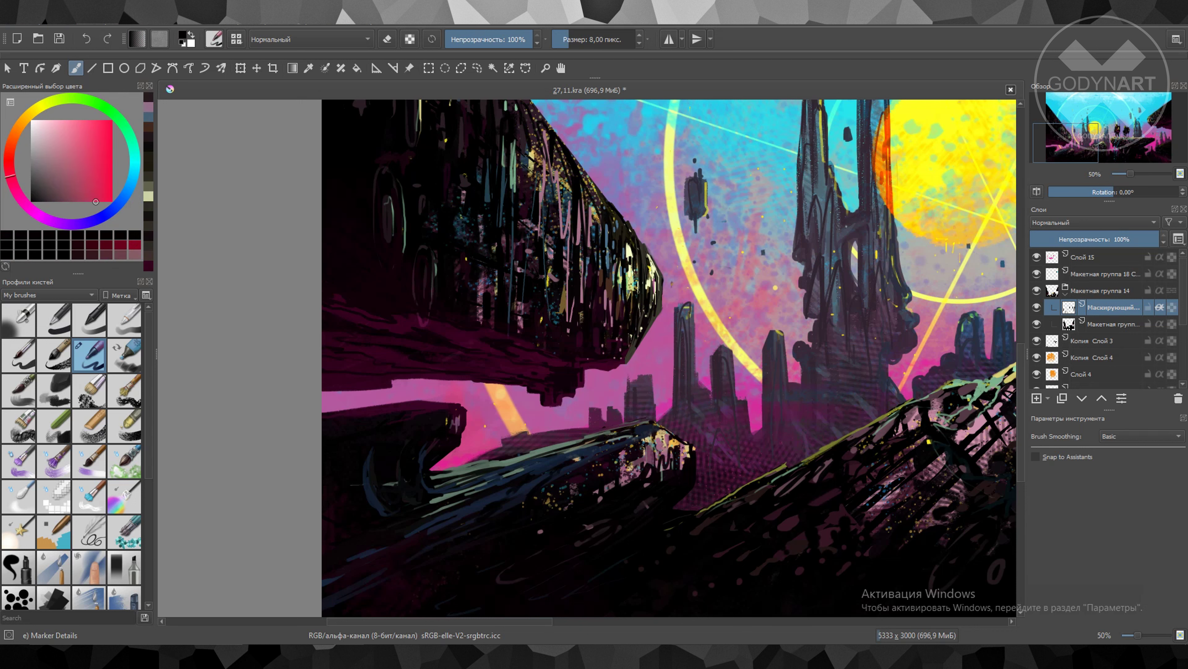
left_click(663, 288, "ctrl")
scroll(661, 307, "up", 3)
Paint small dark pink, blue, yellow and magenta flecks with a slightly smaller brush
left_click(592, 324, "ctrl")
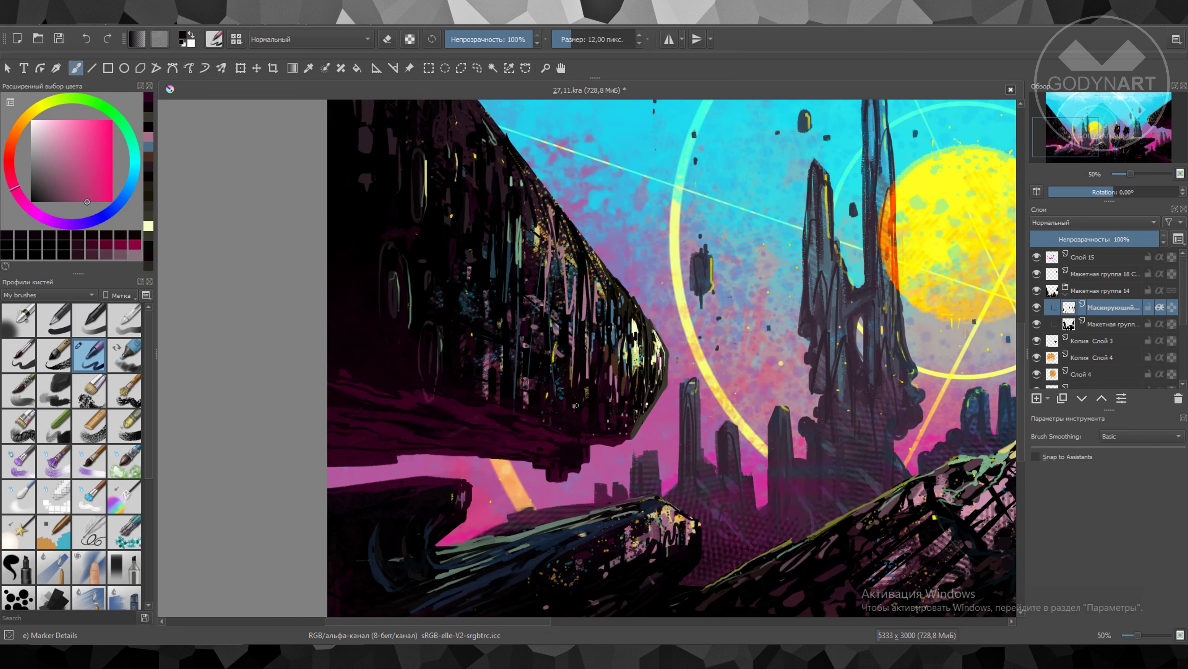
left_click(582, 367, "ctrl")
key("bracketleft")
left_click(593, 271, "ctrl")
left_click(607, 296, "ctrl")
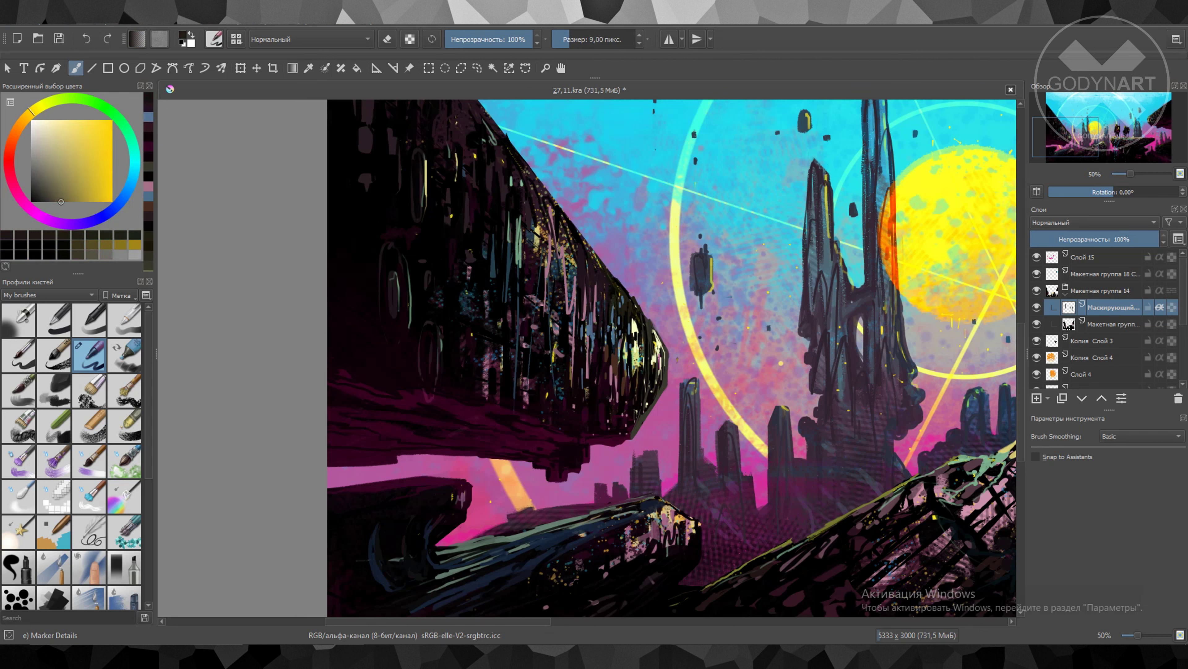
left_click(581, 255, "ctrl")
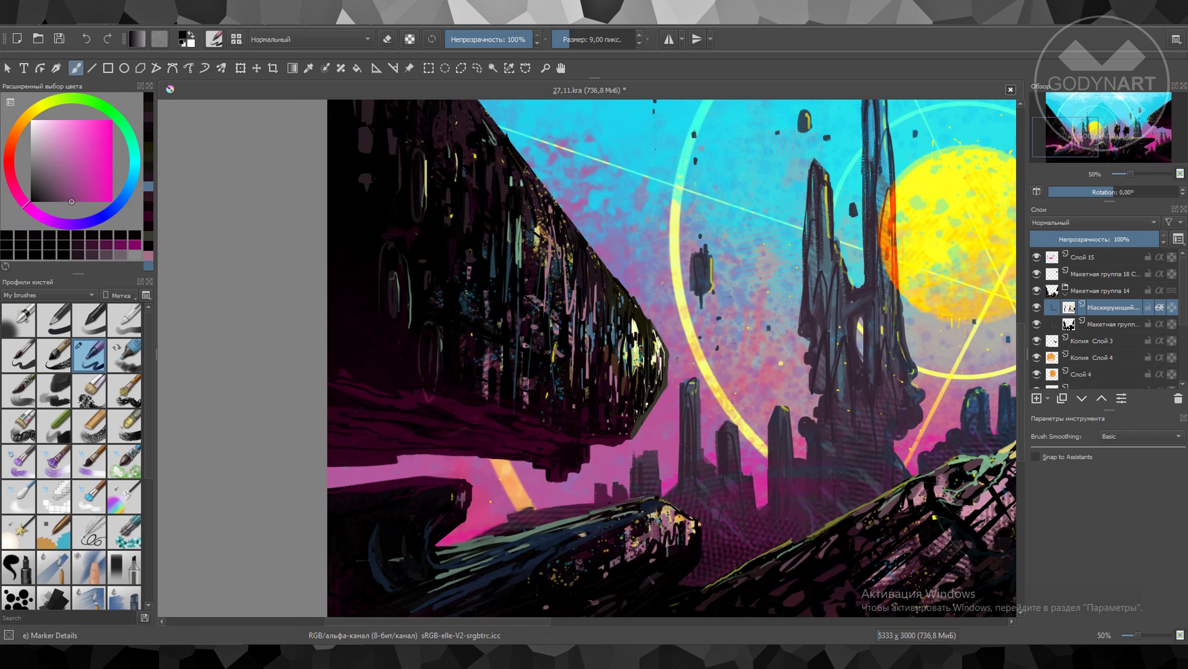
left_click(457, 104, "ctrl")
scroll(457, 104, "up", 2)
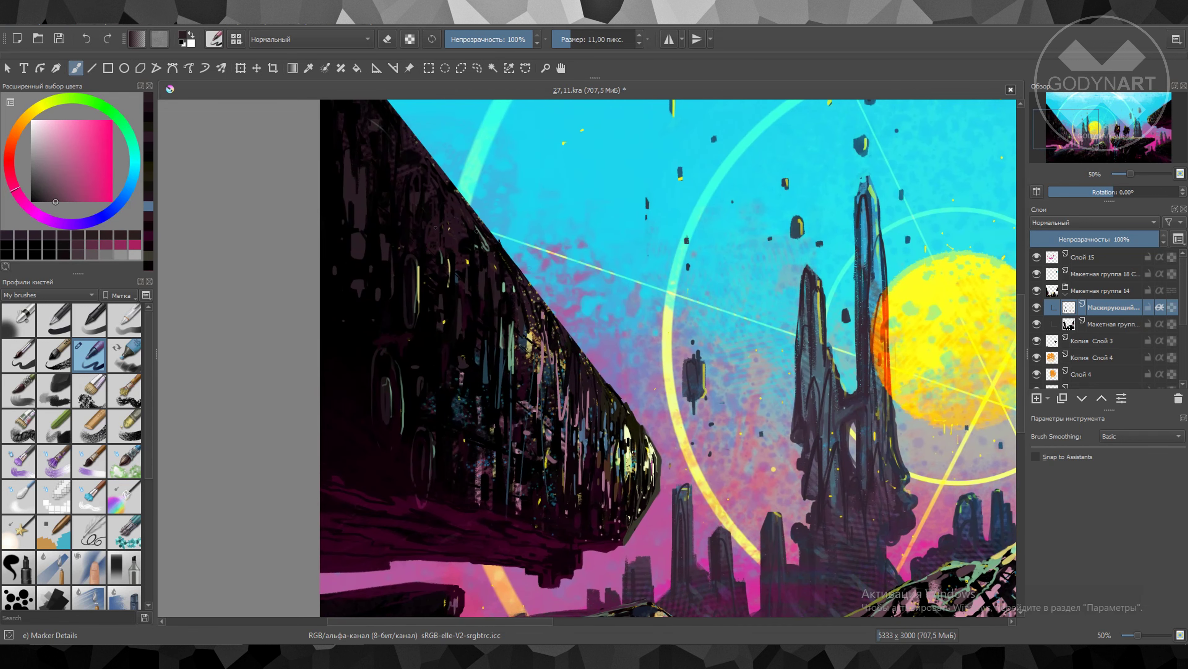
Add near-black, bright pink and muted pink detail marks across the left rock
left_click(565, 420, "ctrl")
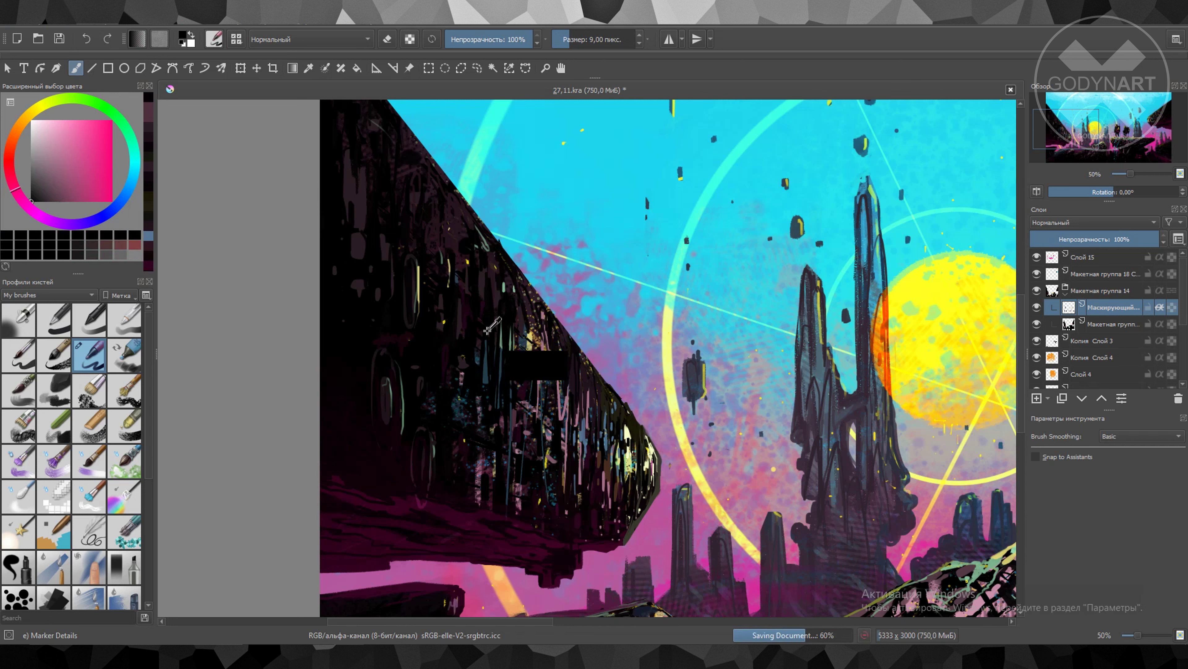
key("bracketleft")
left_click(590, 561, "ctrl")
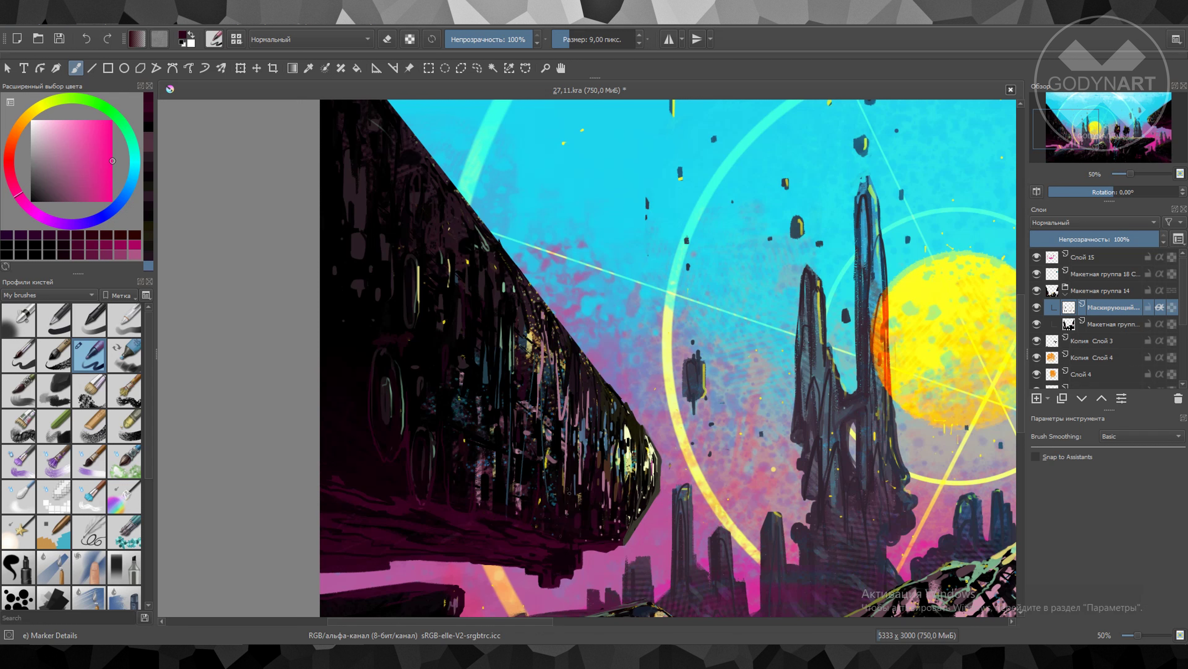
left_click(424, 319, "ctrl")
key("bracketright")
key("bracketright")
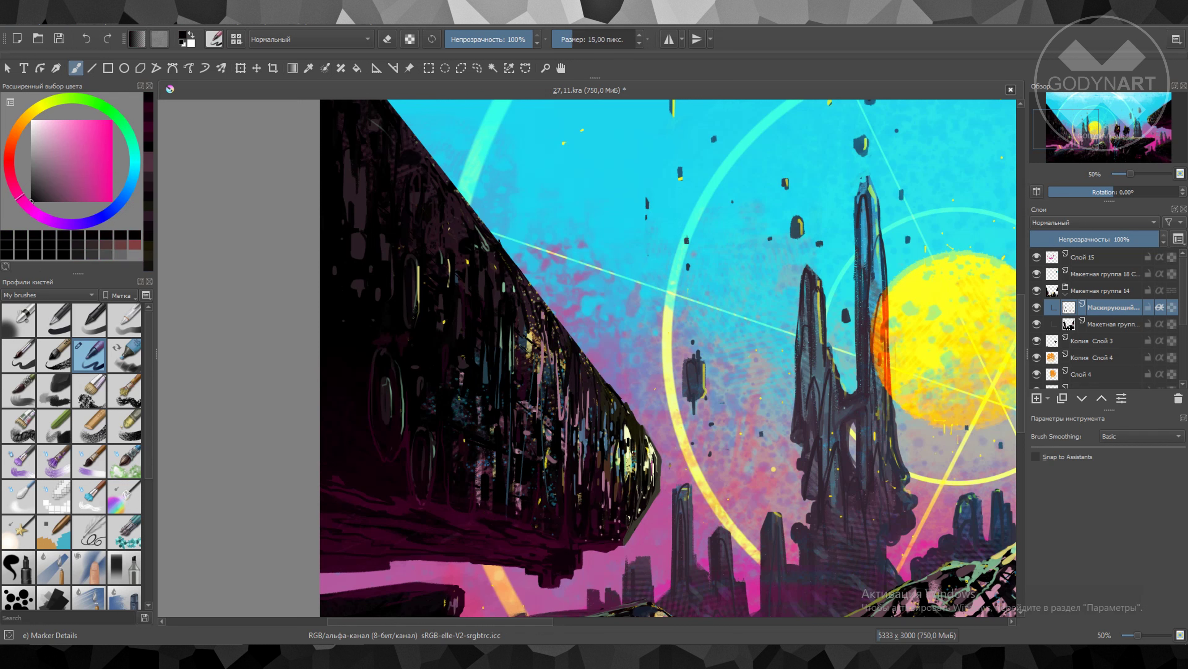
left_click(379, 332, "ctrl")
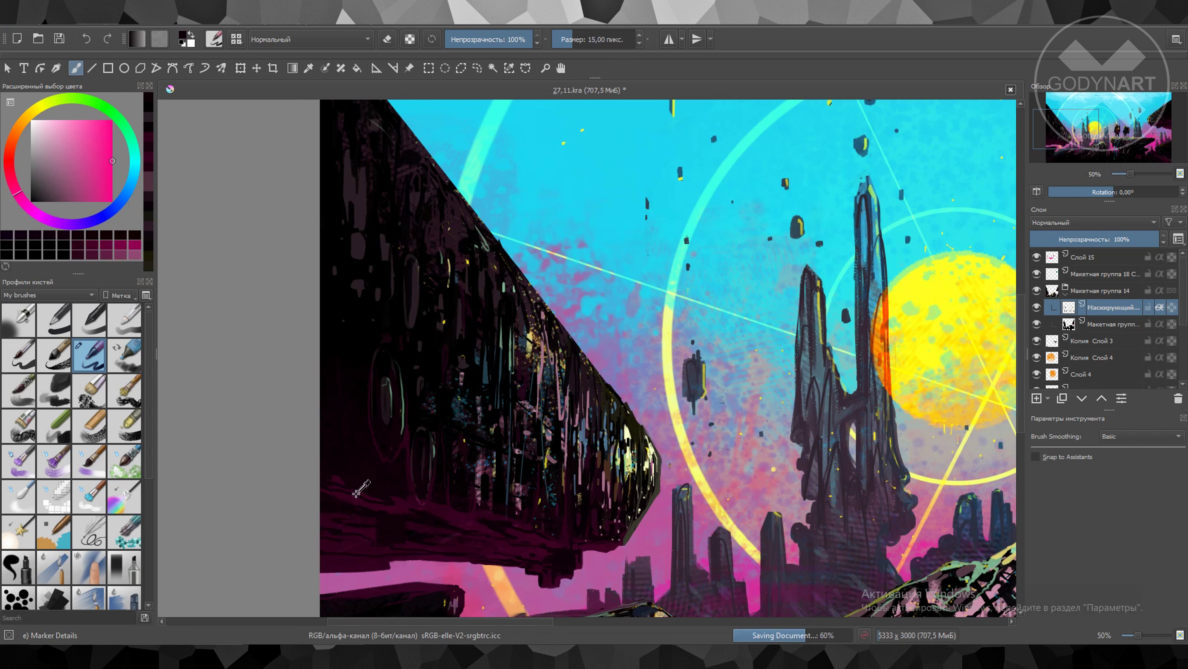
left_click(351, 397, "ctrl")
key("bracketright")
Paint dark teal, pink and blue strokes with varying brush sizes, then pan toward the top
left_click(473, 400, "ctrl")
key("bracketright")
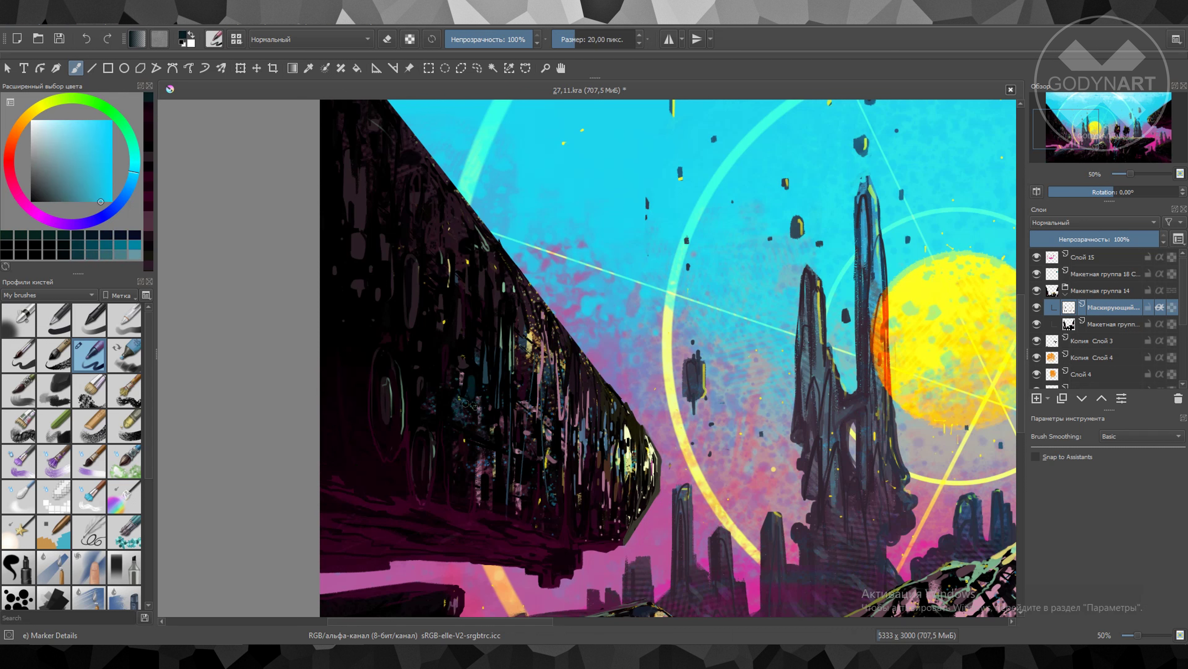
left_click(531, 499, "ctrl")
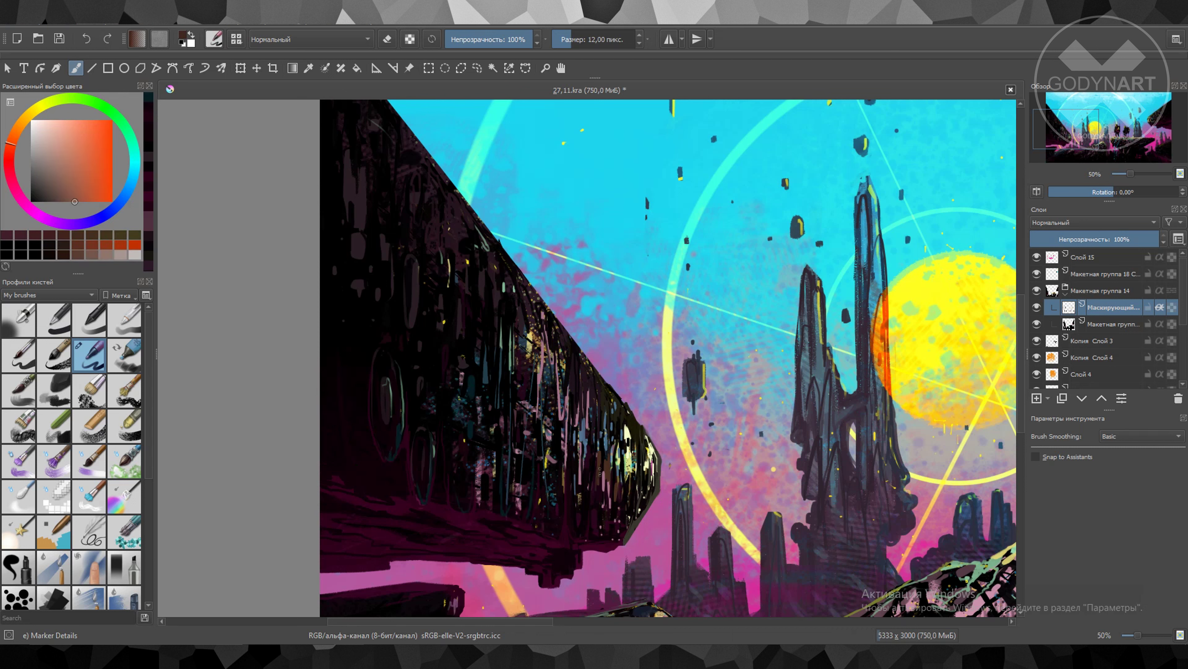
left_click(395, 387, "ctrl")
key("bracketright")
key("bracketright")
left_click(493, 294, "ctrl")
key("bracketleft")
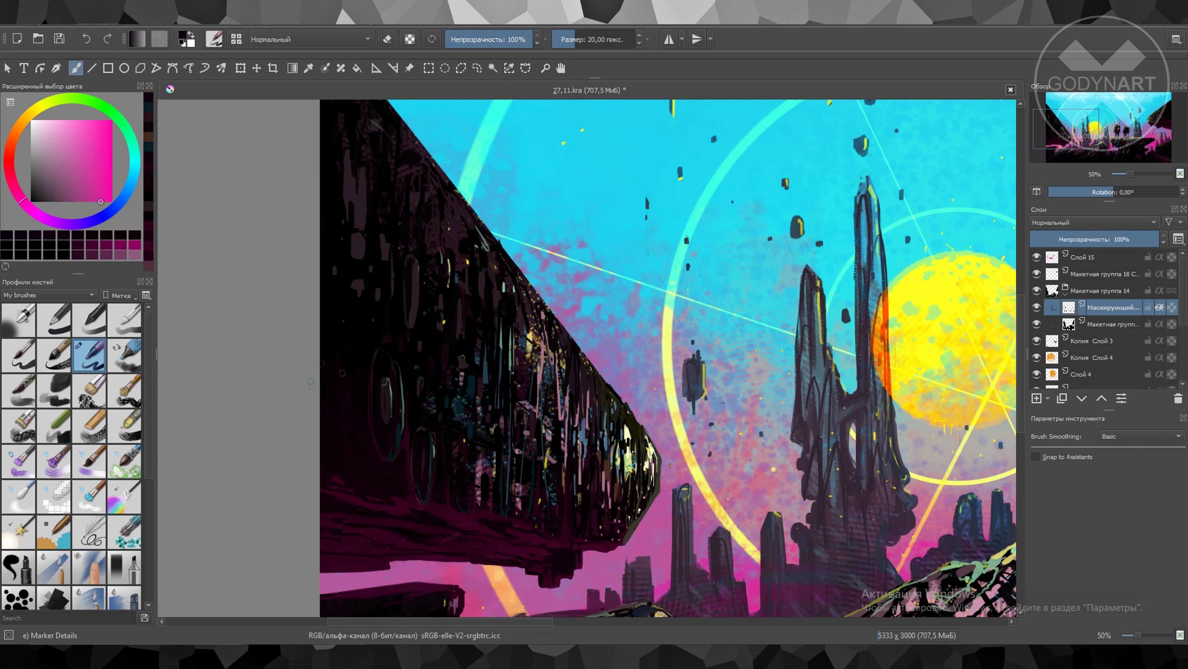
key("bracketleft")
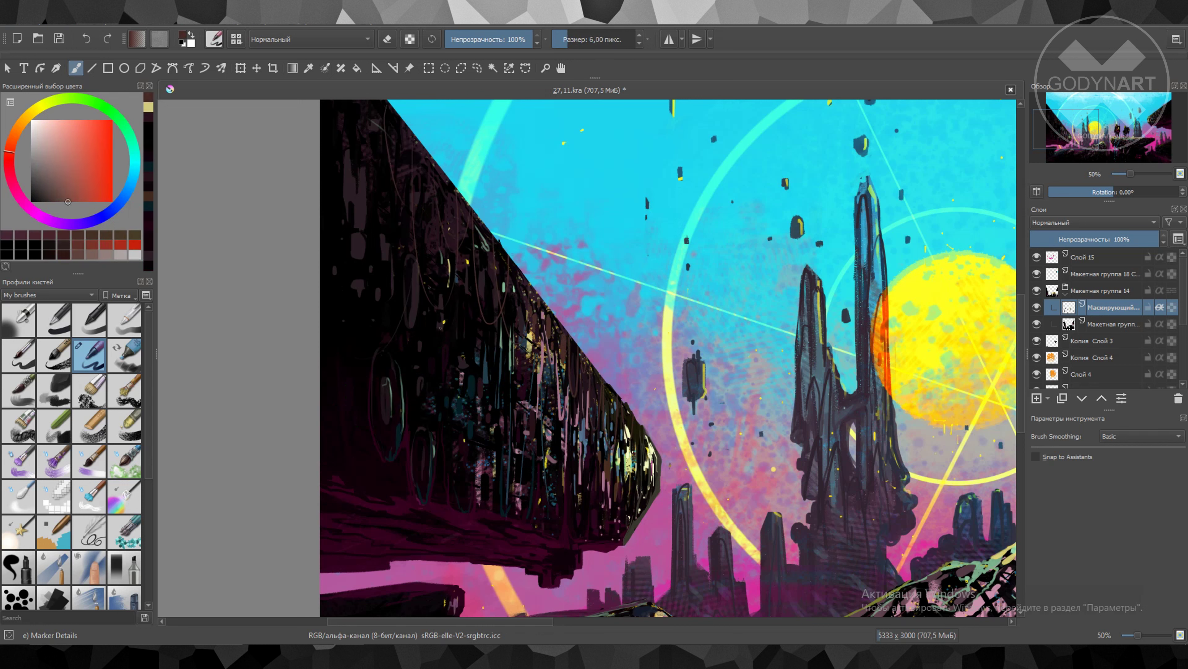
left_click(460, 314, "ctrl")
key("bracketleft")
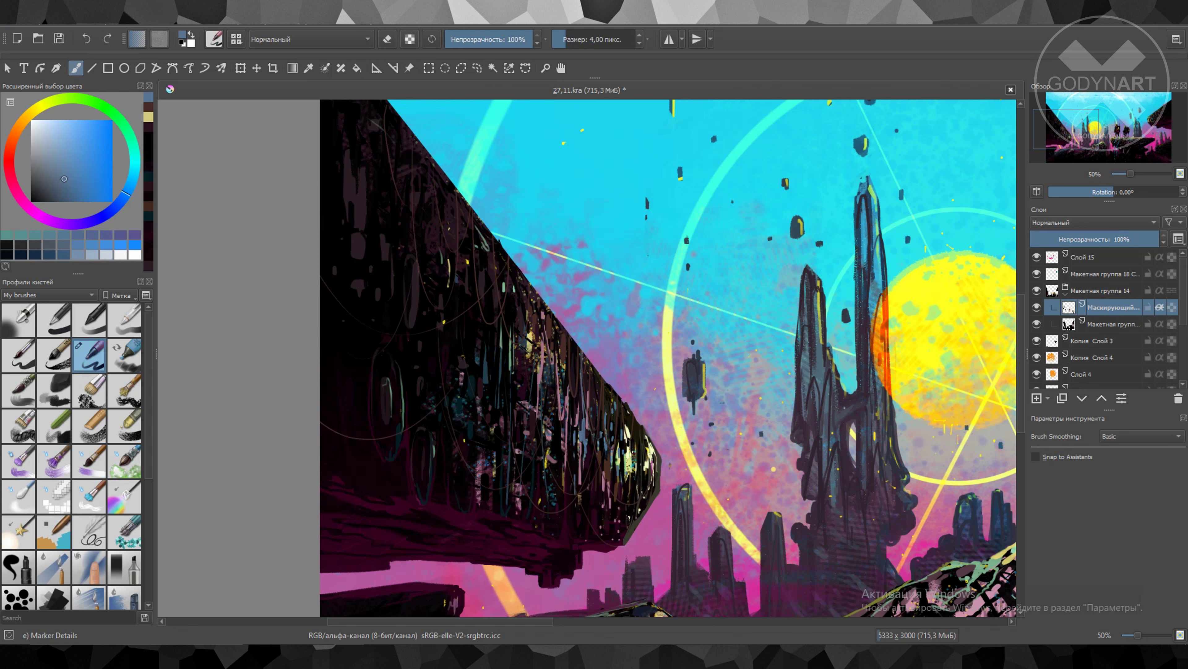
left_click_drag(655, 328, 688, 468)
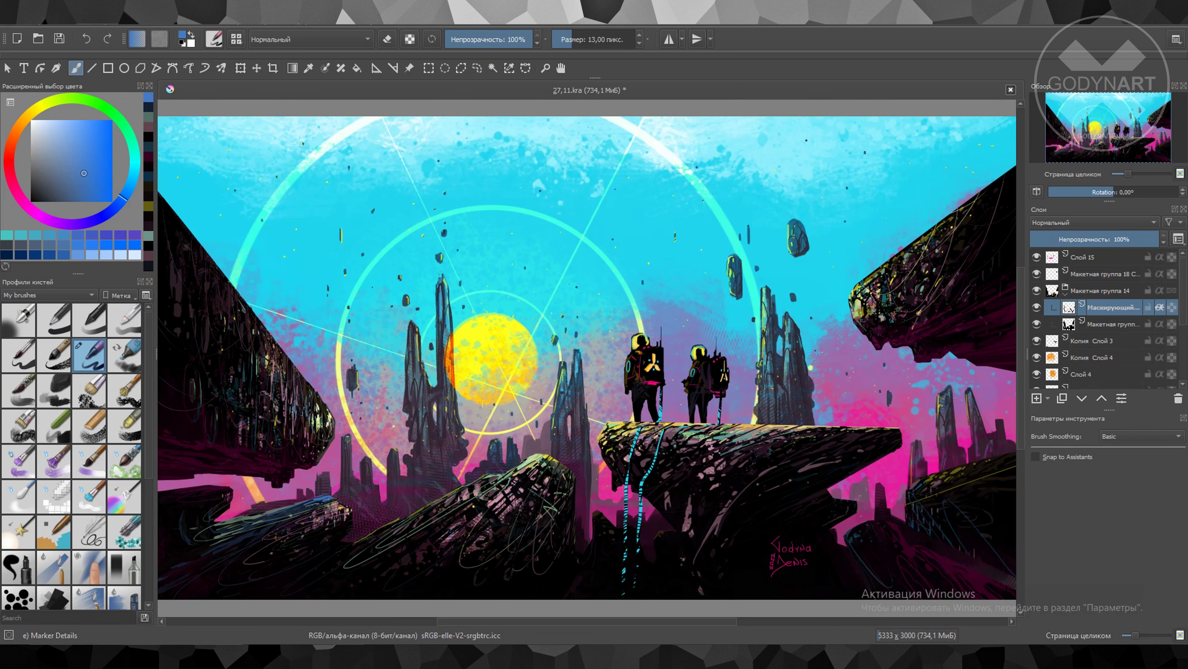
Save the painting several times while toggling the brush's eraser mode
key("ctrl+s")
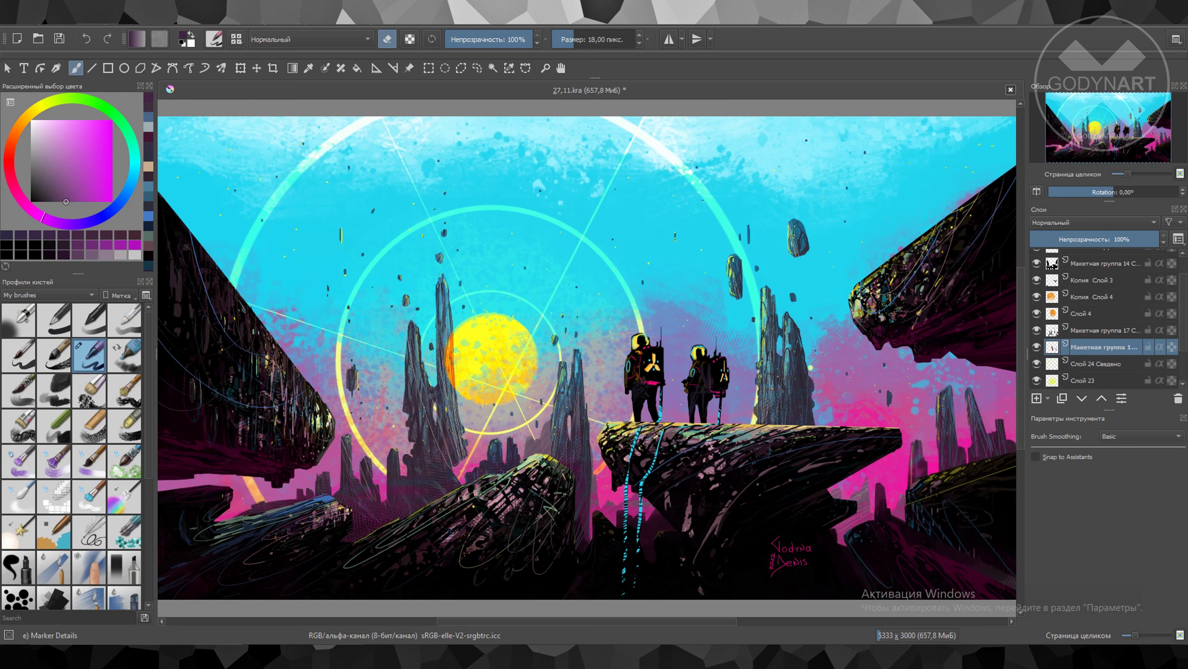
key("ctrl+s")
key("e")
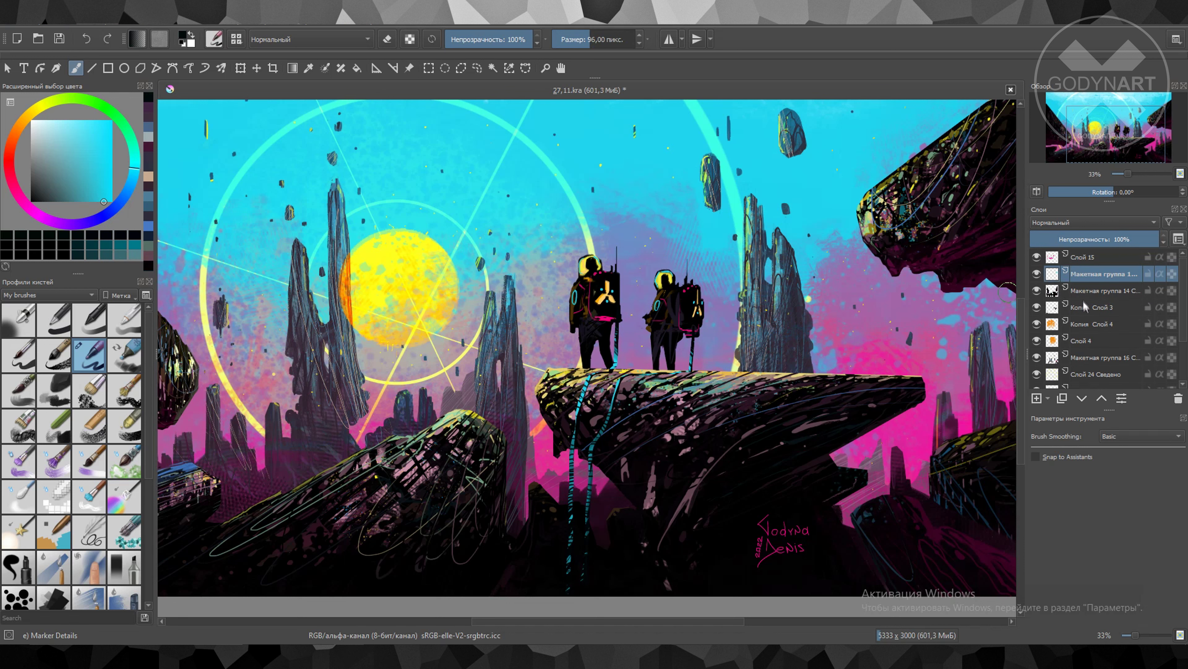
key("ctrl+s")
key("e")
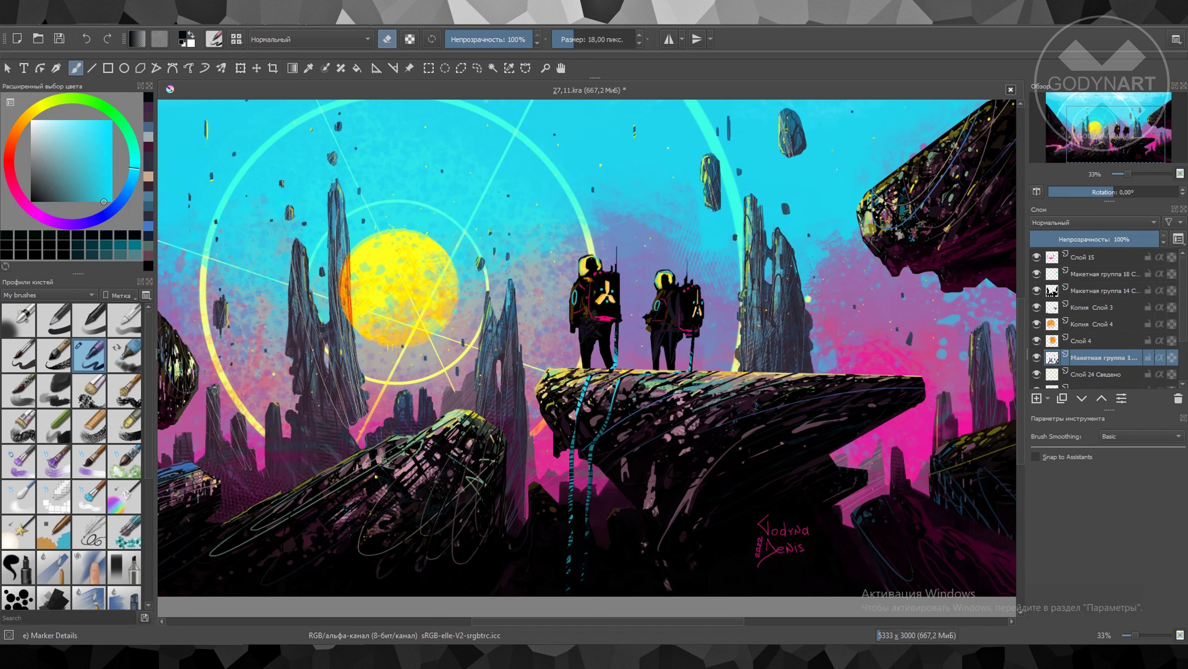
Set the lower group layer to 100% opacity and fit the painting in view
key("2")
left_click_drag(1124, 235, 1129, 240)
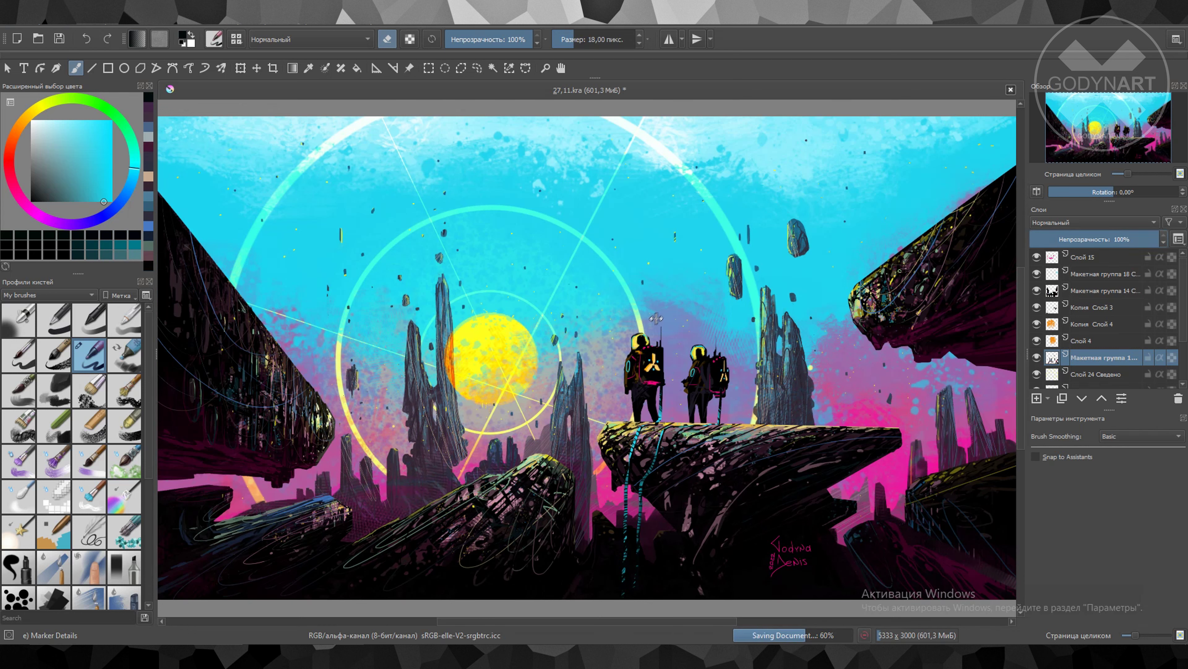
key("minus")
key("plus")
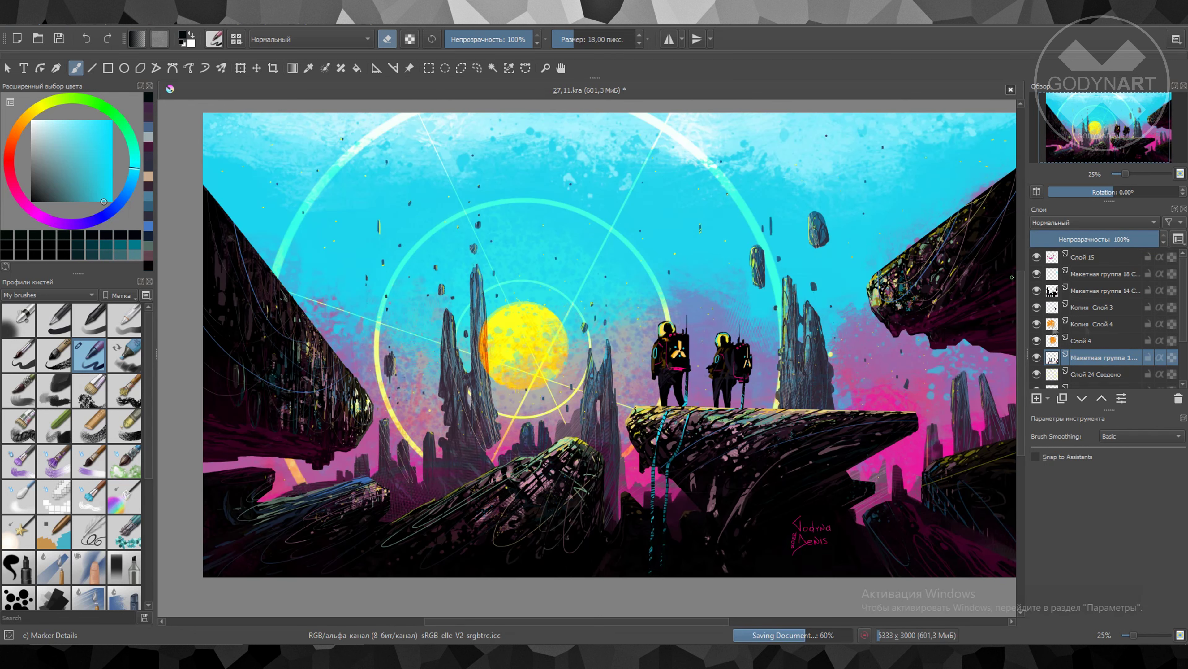
key("2")
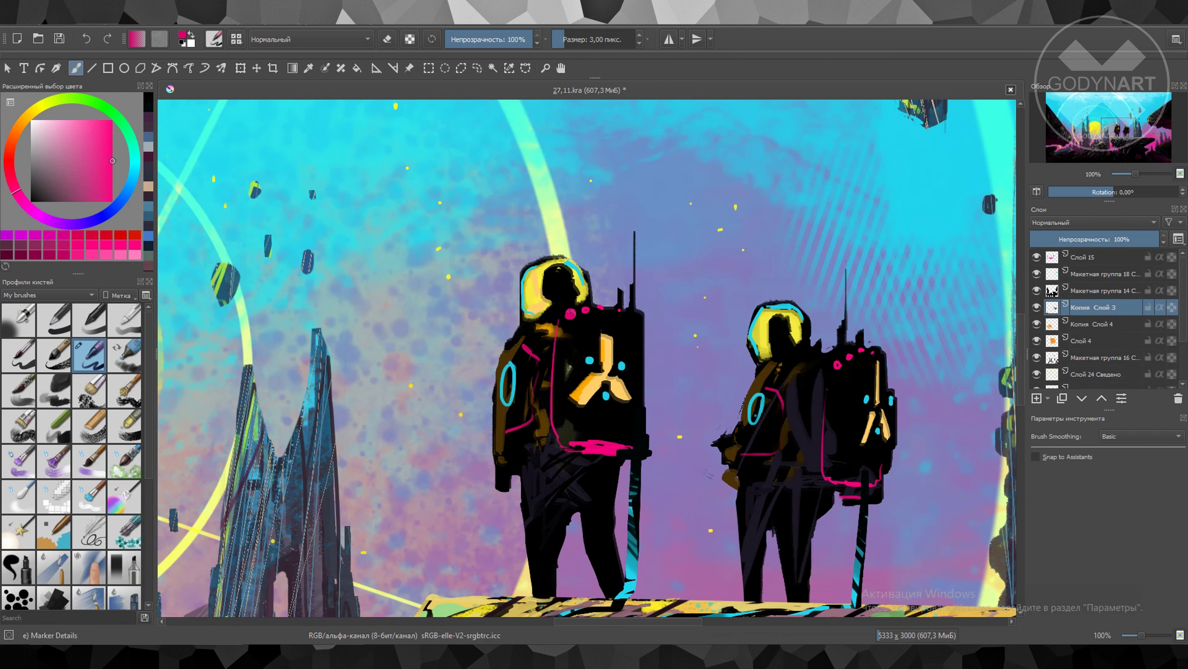
Try an orange backpack stroke, undo it, and paint lines on the left astronaut's chest and helmet
left_click(608, 374, "ctrl")
left_click_drag(620, 320, 639, 354)
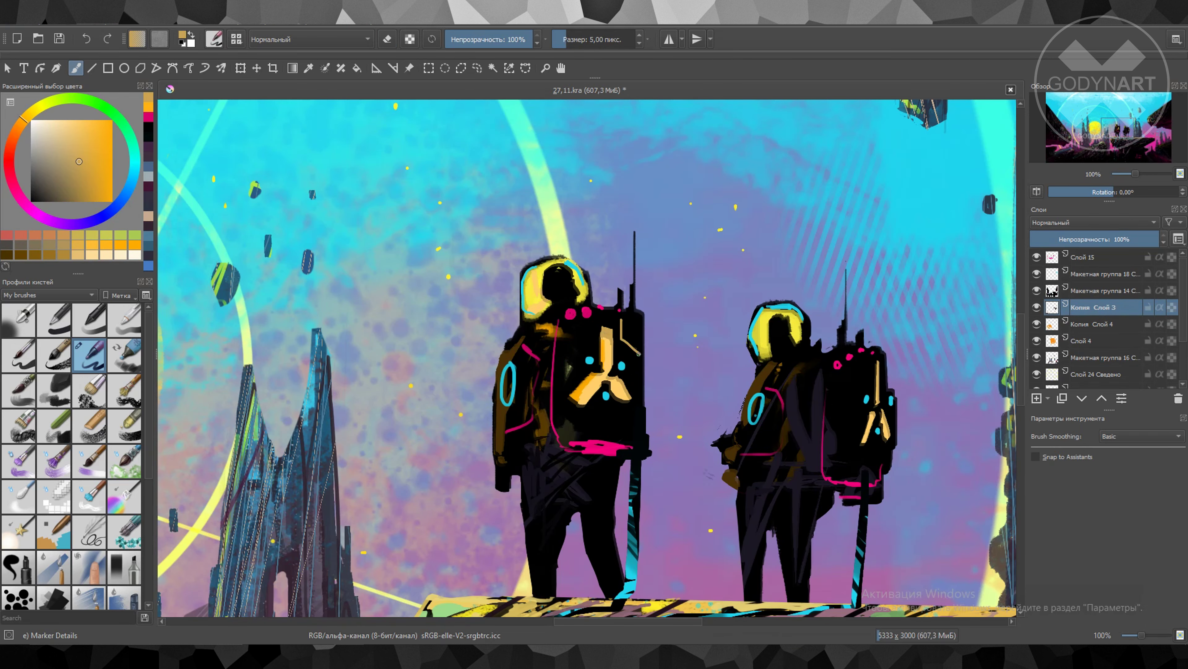
key("ctrl+z")
left_click_drag(592, 314, 557, 370)
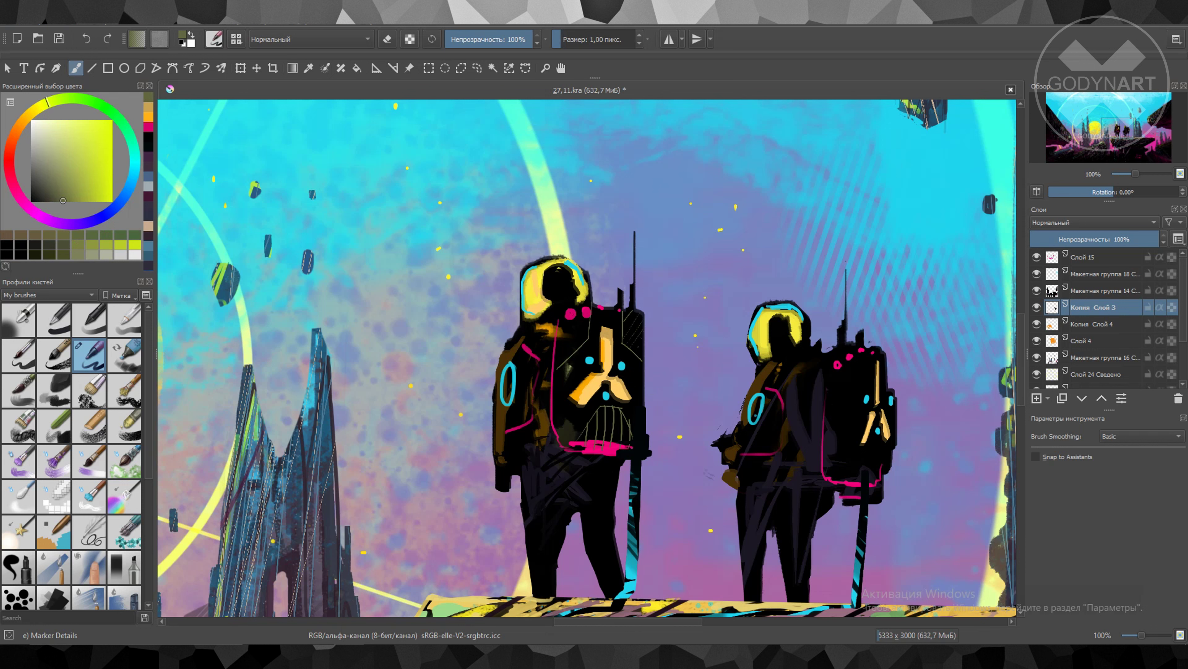
mouse_move(581, 314)
left_mouse_down()
mouse_move(627, 369)
mouse_move(618, 300)
mouse_move(573, 262)
left_mouse_up()
Pick cyan, yellow and black, then paint a pink stroke at the left astronaut's collar
key("e")
left_click(580, 281, "ctrl")
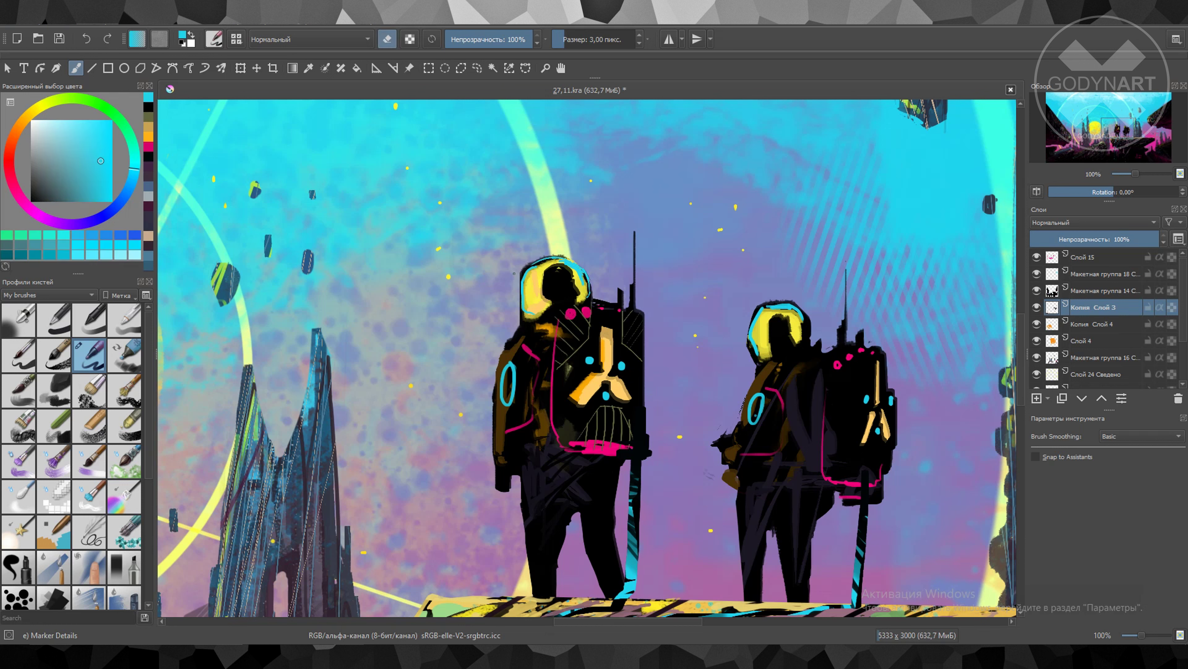
key("e")
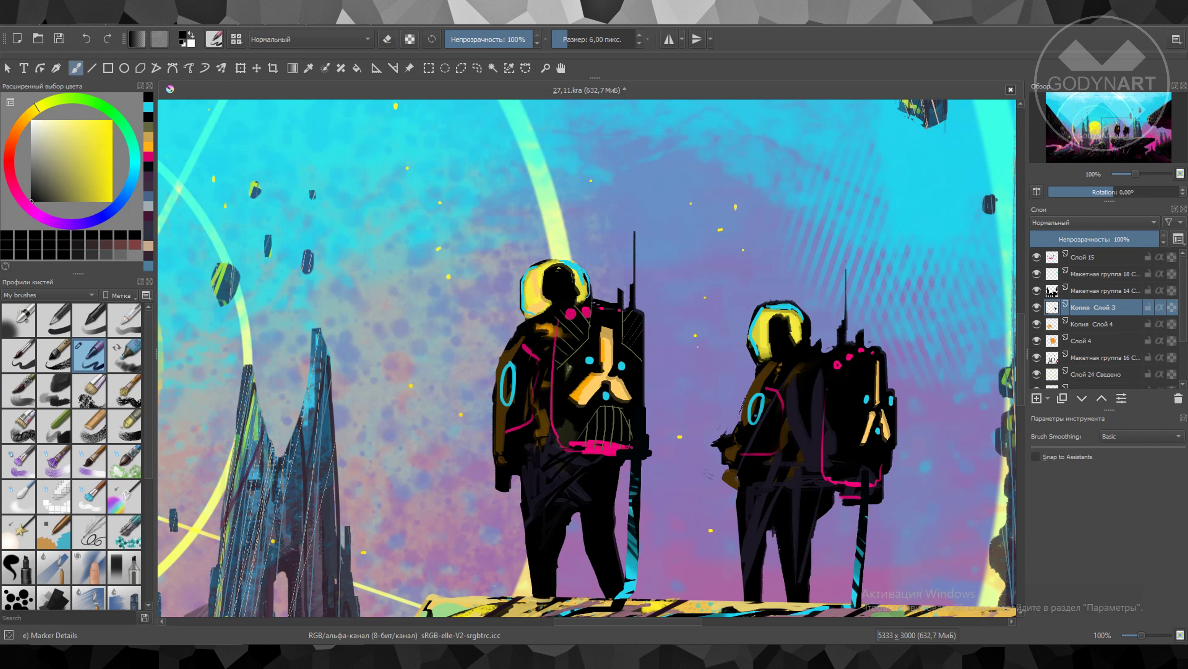
left_click(576, 281, "ctrl")
left_click(539, 315, "ctrl")
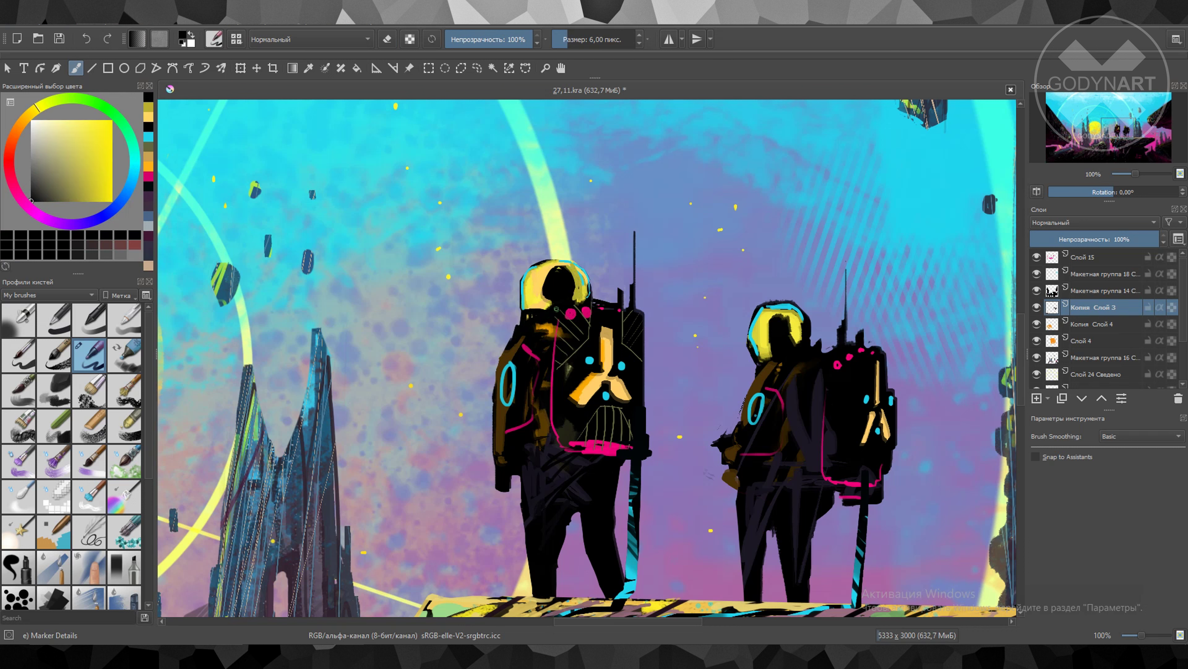
left_click(603, 450, "ctrl")
left_click_drag(520, 323, 552, 341)
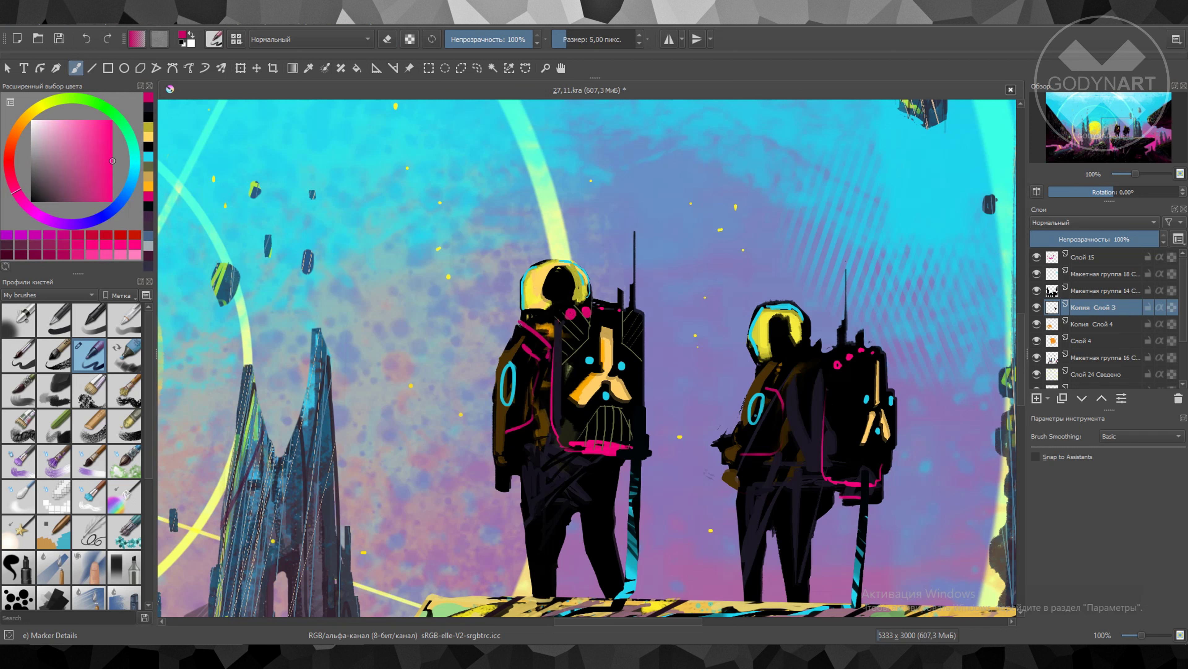
Switch among black, purple and orange accents while toggling eraser mode on and off
left_click(646, 374, "ctrl")
key("e")
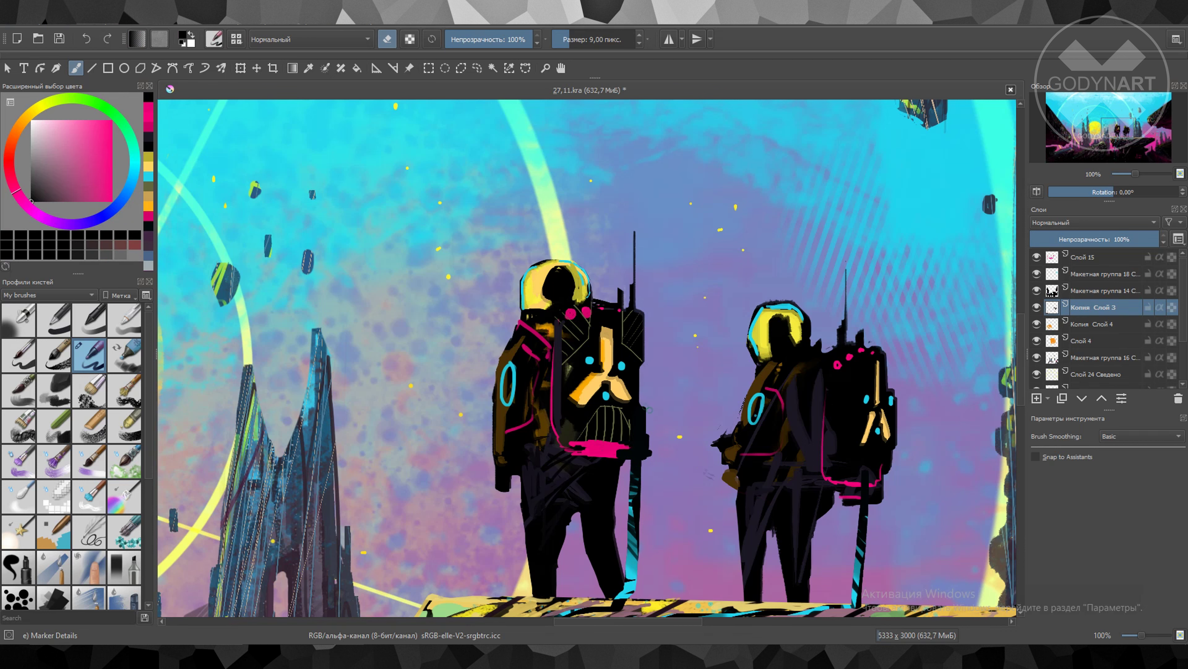
scroll(645, 422, "down", 3)
left_click(528, 326, "ctrl")
key("e")
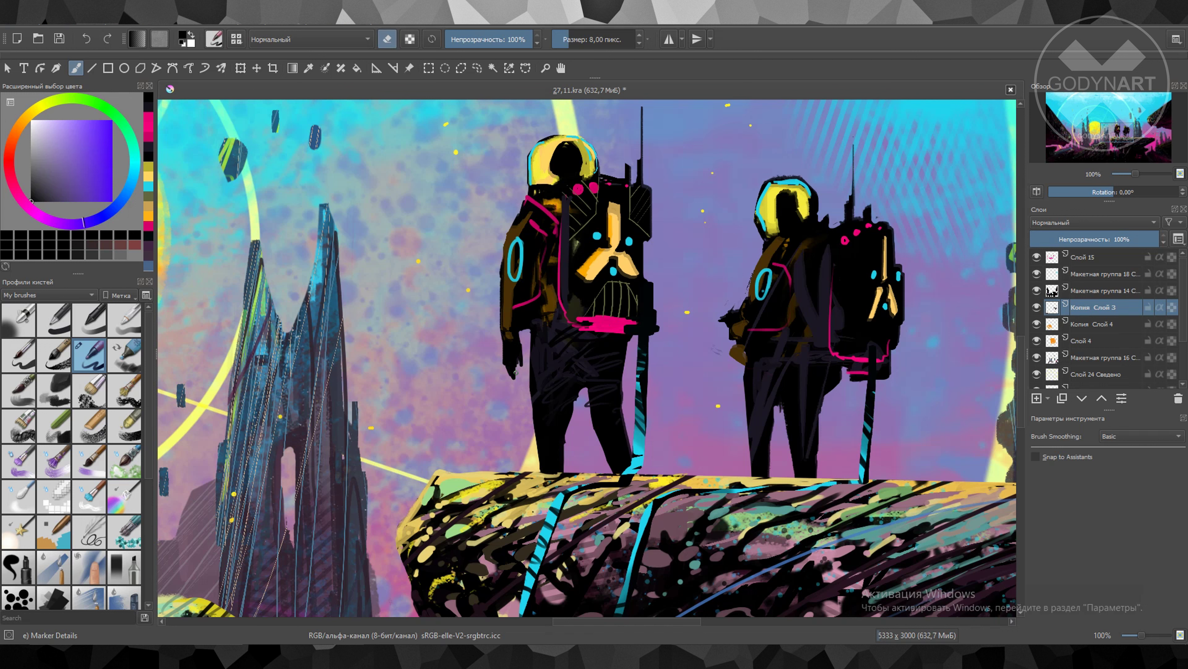
scroll(504, 315, "up", 2)
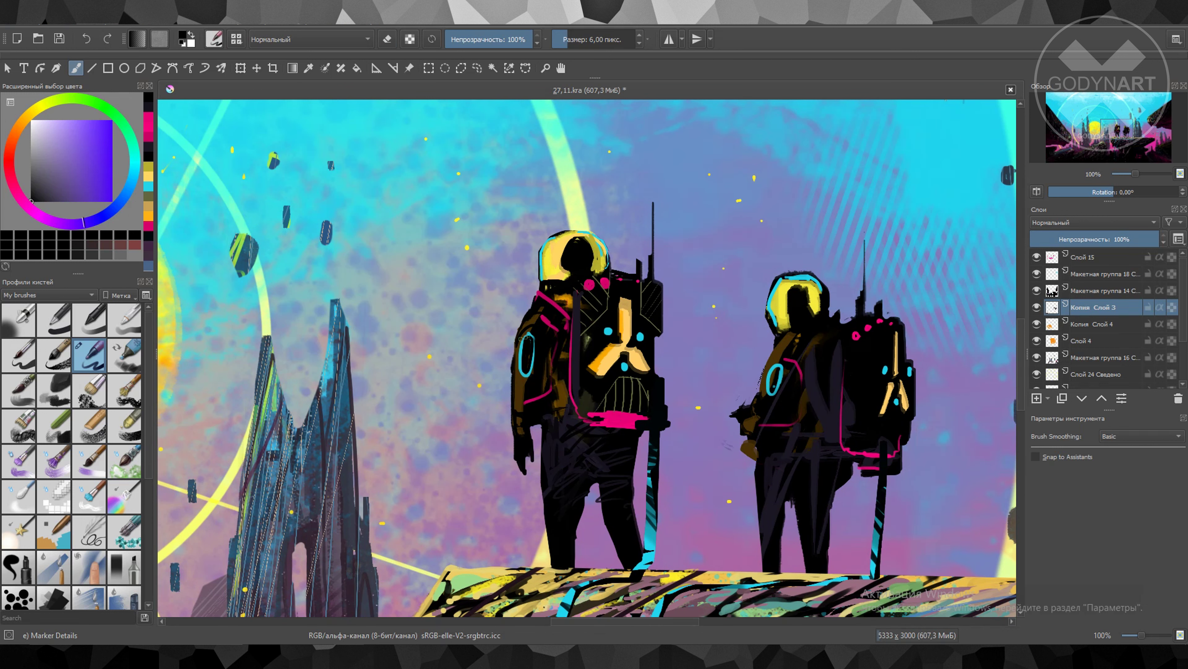
left_click(544, 412, "ctrl")
key("e")
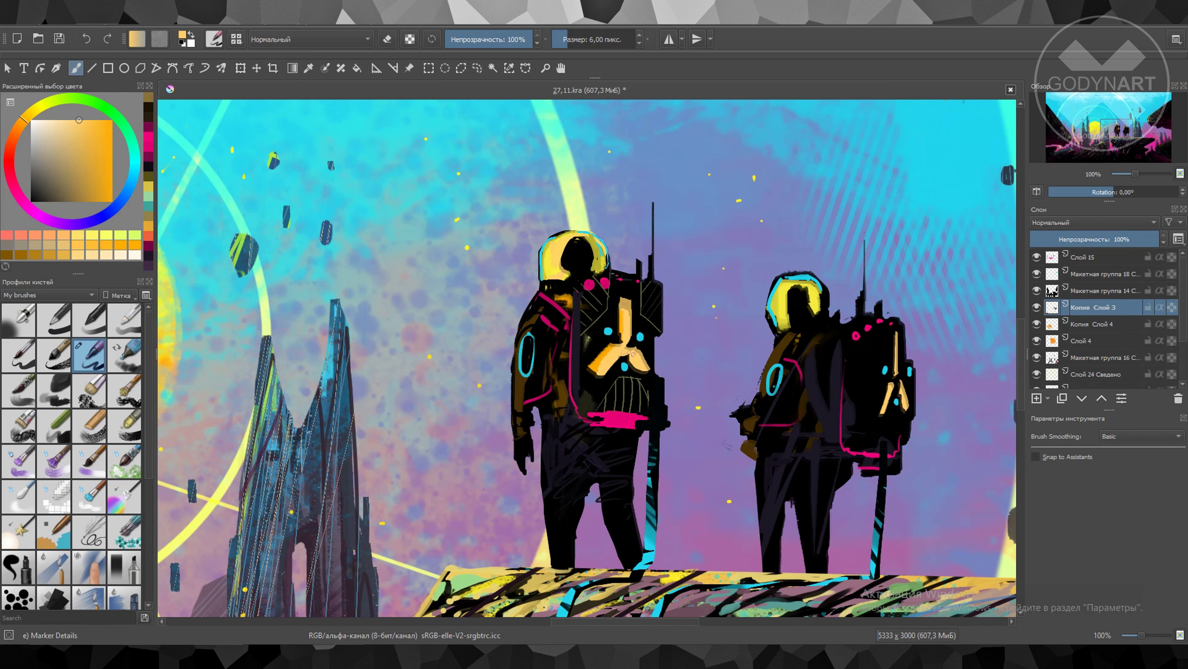
Choose red and magenta-pink, set the brush to 12 px, then pick black for shading
left_click(660, 374, "ctrl")
left_click(608, 419, "ctrl")
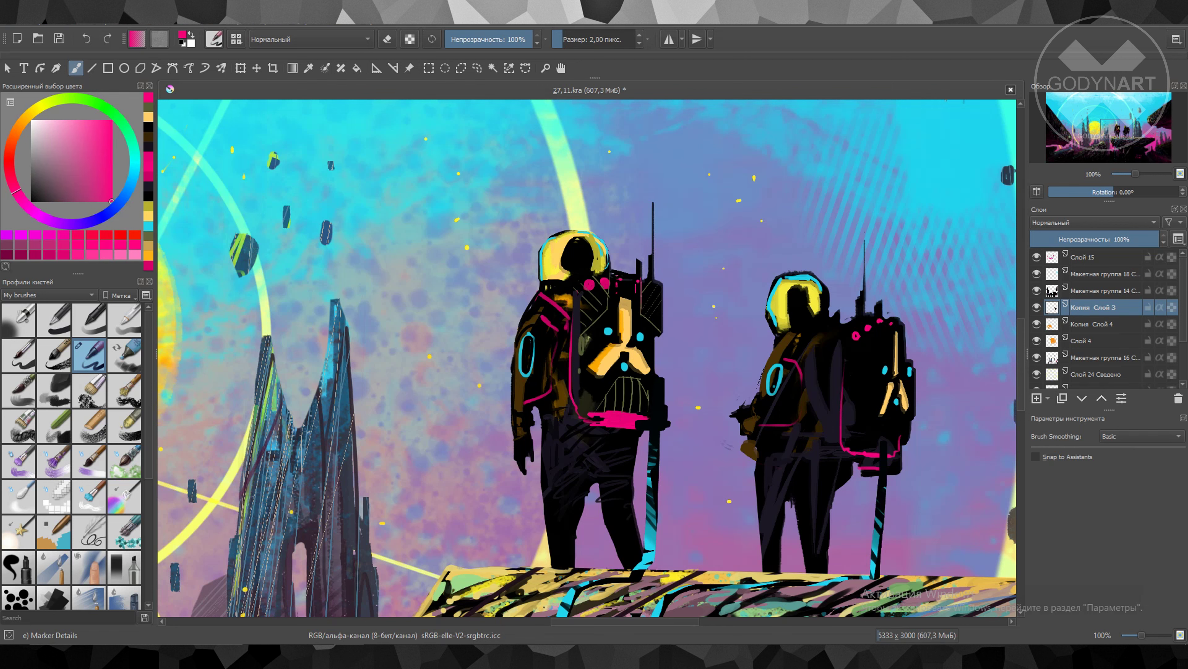
left_click(646, 454, "ctrl")
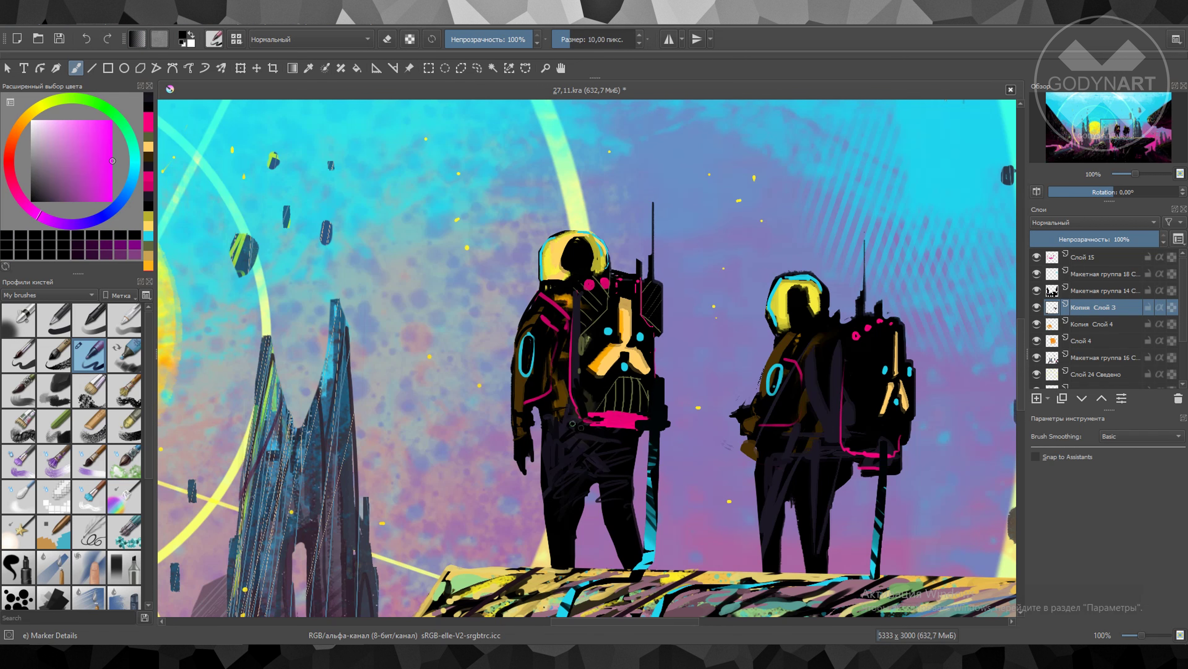
left_click(646, 454, "ctrl")
scroll(608, 411, "down", 5)
scroll(589, 398, "up", 5)
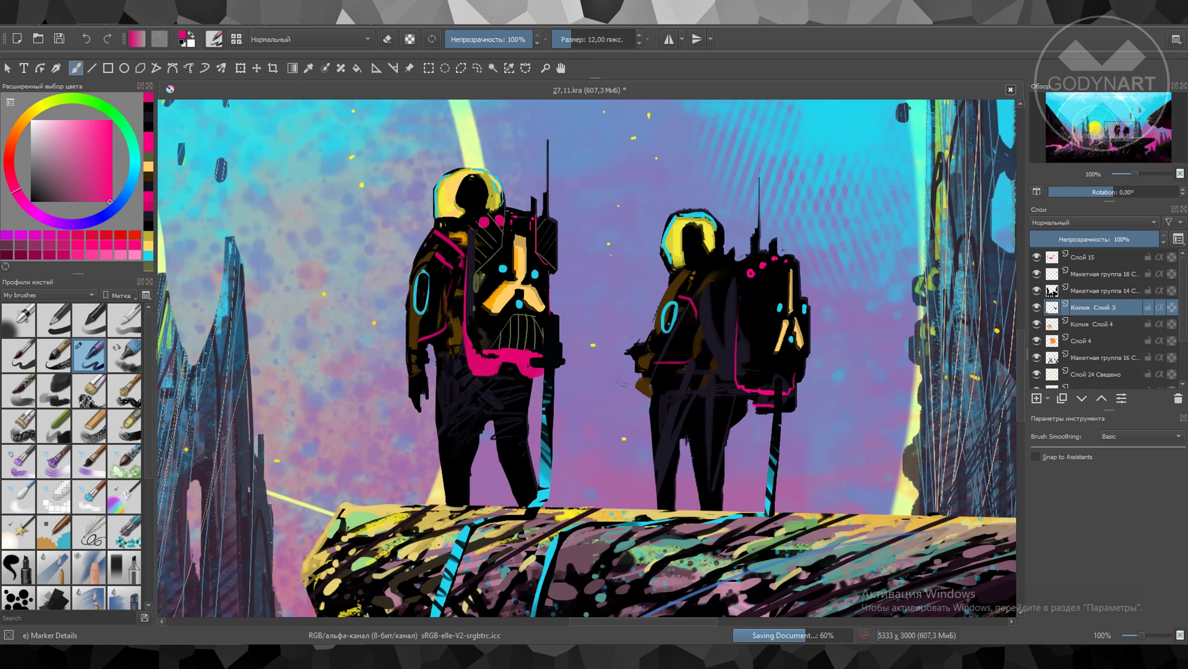
left_click(466, 501, "ctrl")
Make the Копия Слой 3 layer active and return to the brush with dark cyan, eraser off
key("e")
left_click(569, 318)
key("ctrl+r")
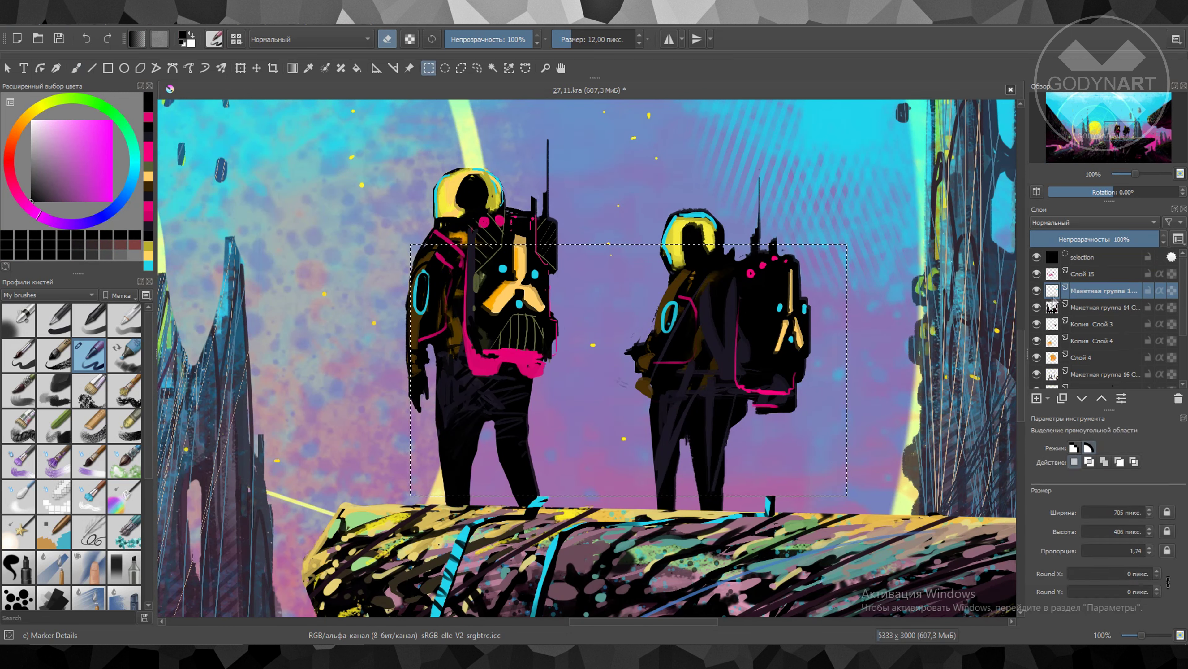
left_click(1048, 307)
key("b")
left_click(518, 343, "ctrl")
key("e")
Set a 13 px brush and pick dark purple and darkened yellow for backpack details
left_click(482, 350, "ctrl")
left_click_drag(468, 328, 465, 316)
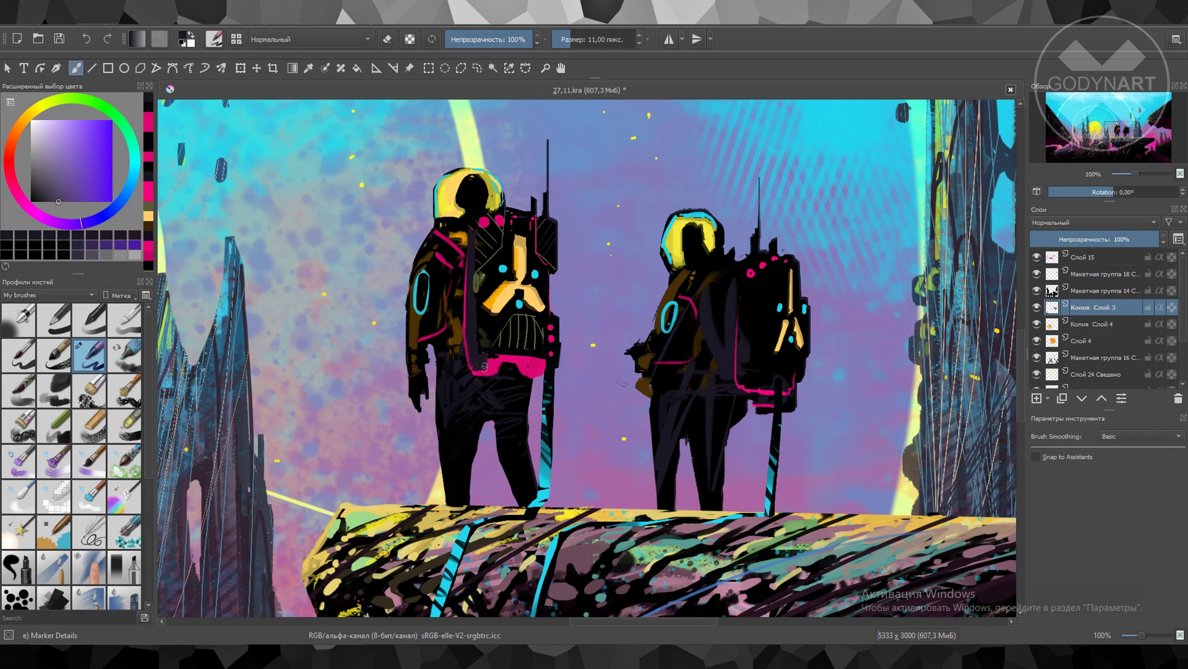
left_click(505, 290, "ctrl")
left_click(463, 290, "ctrl")
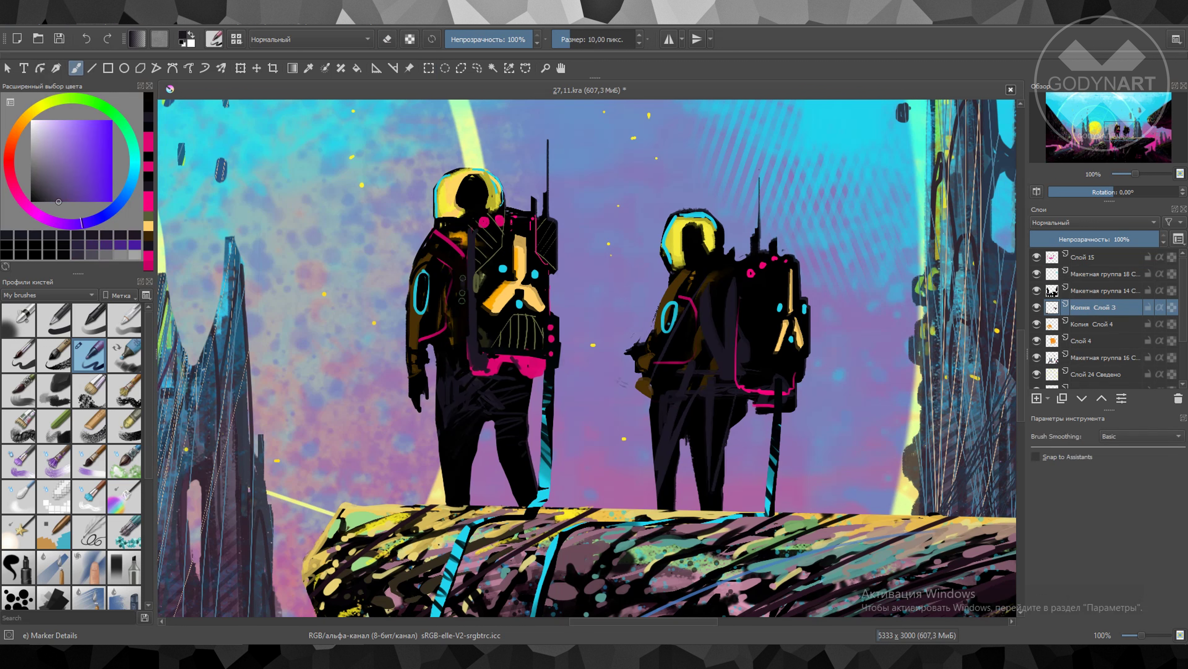
left_click(529, 323, "ctrl")
left_click(540, 260, "ctrl")
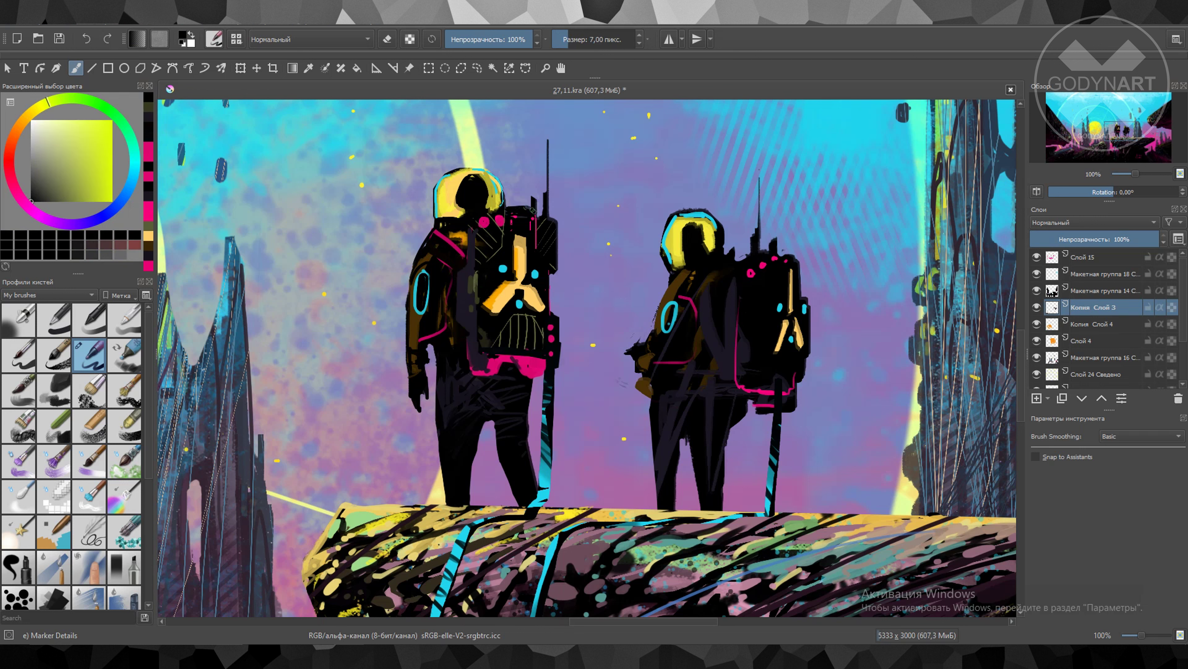
left_click(496, 402, "ctrl")
left_click(491, 407, "ctrl")
Paint a magenta-pink stroke on the right astronaut's backpack, then switch to dark violet and blue
left_click_drag(491, 403, 377, 403)
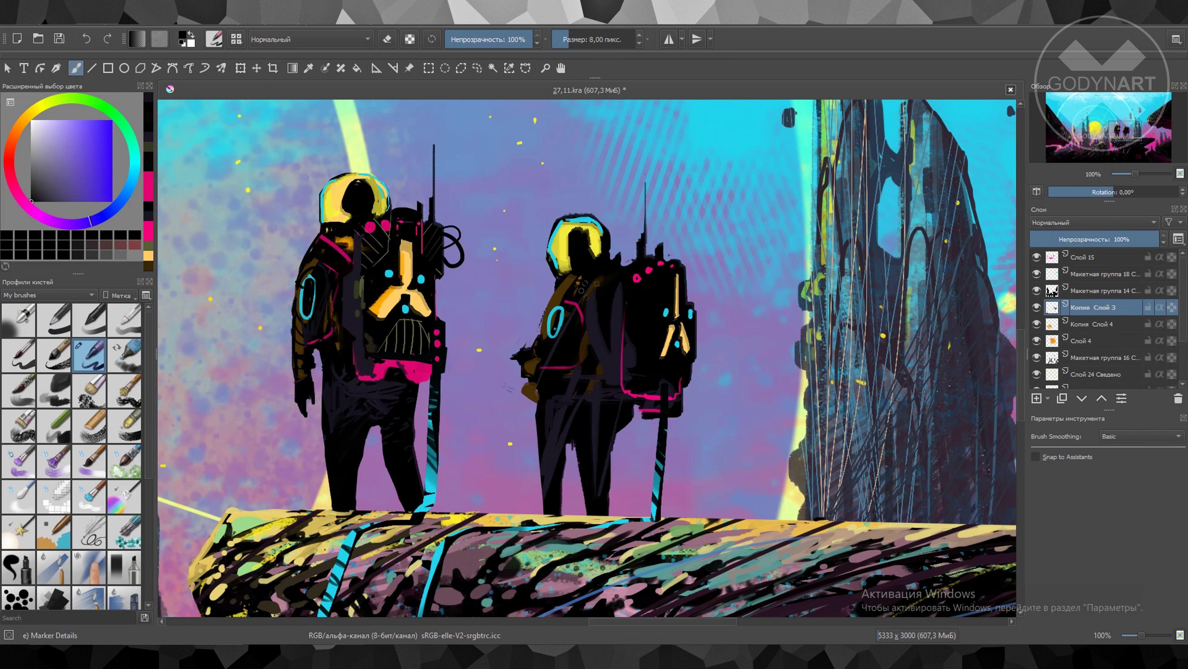
left_click(658, 393, "ctrl")
key("bracketright")
key("bracketright")
key("bracketright")
left_click_drag(622, 333, 623, 368)
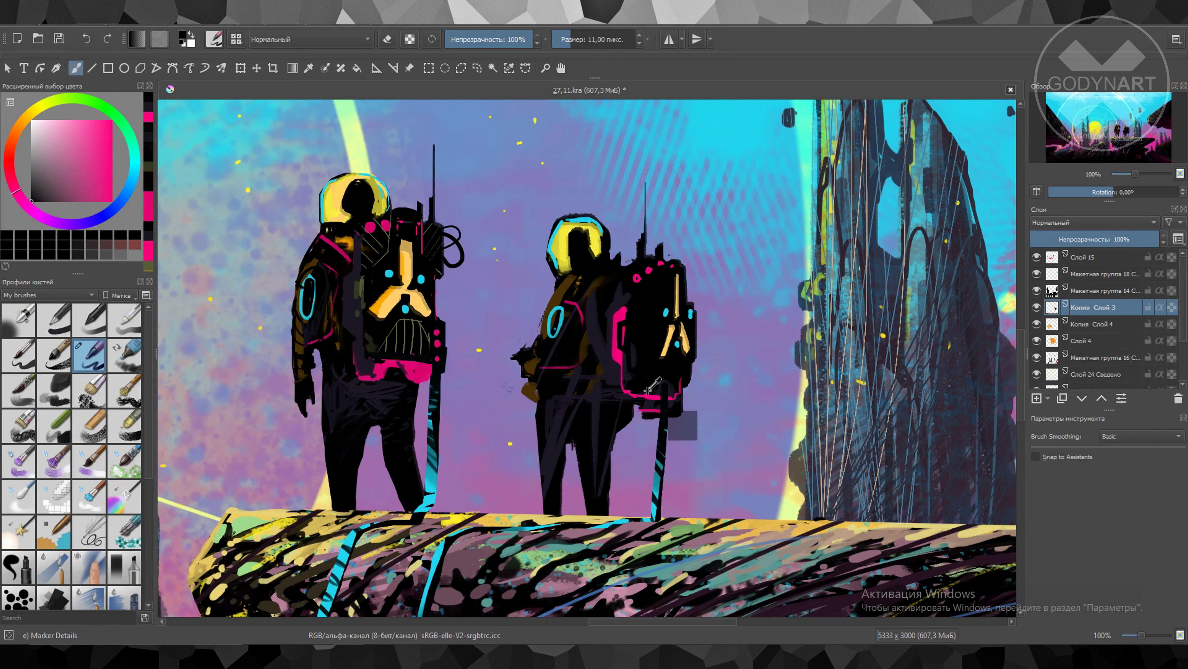
left_click(655, 382, "ctrl")
key("bracketleft")
key("bracketleft")
key("bracketleft")
left_click(680, 393, "ctrl")
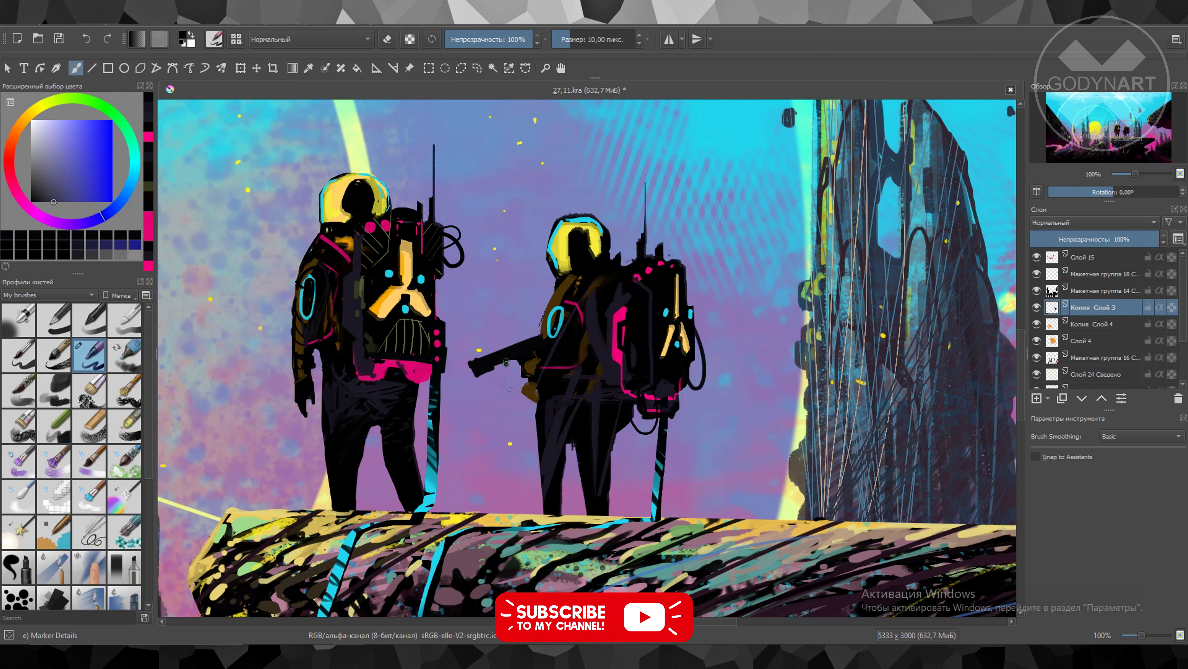
Enlarge the brush, pick cyan and black for the rifle, and save the painting
key("bracketright")
key("bracketright")
key("e")
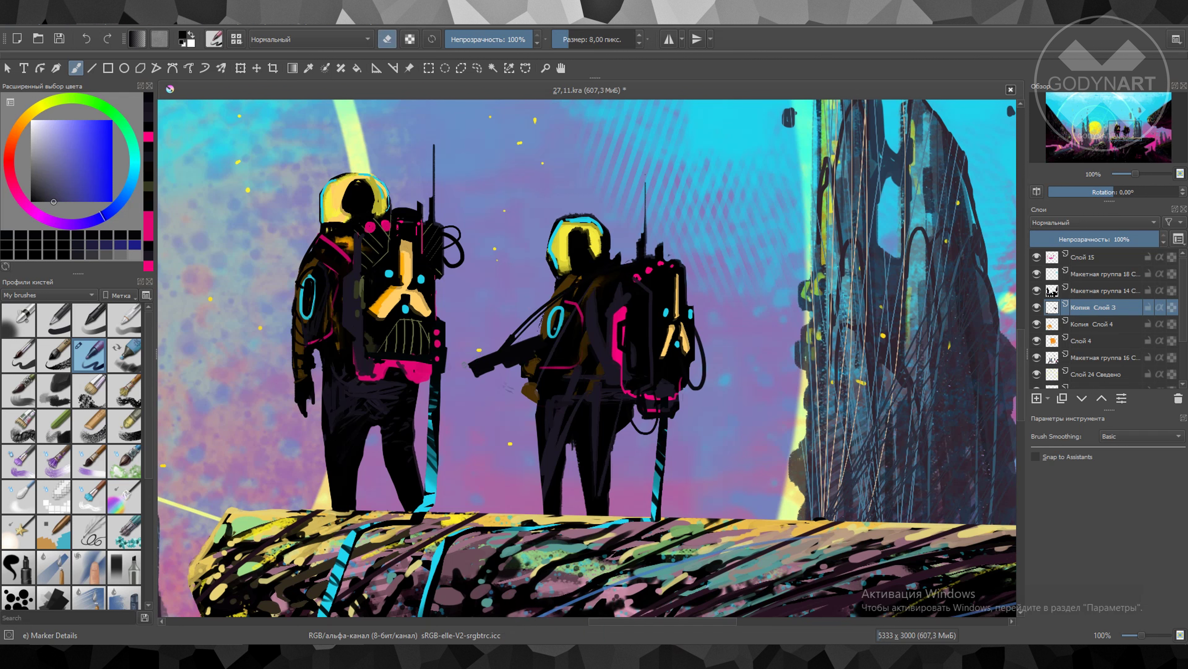
left_click(572, 253, "ctrl")
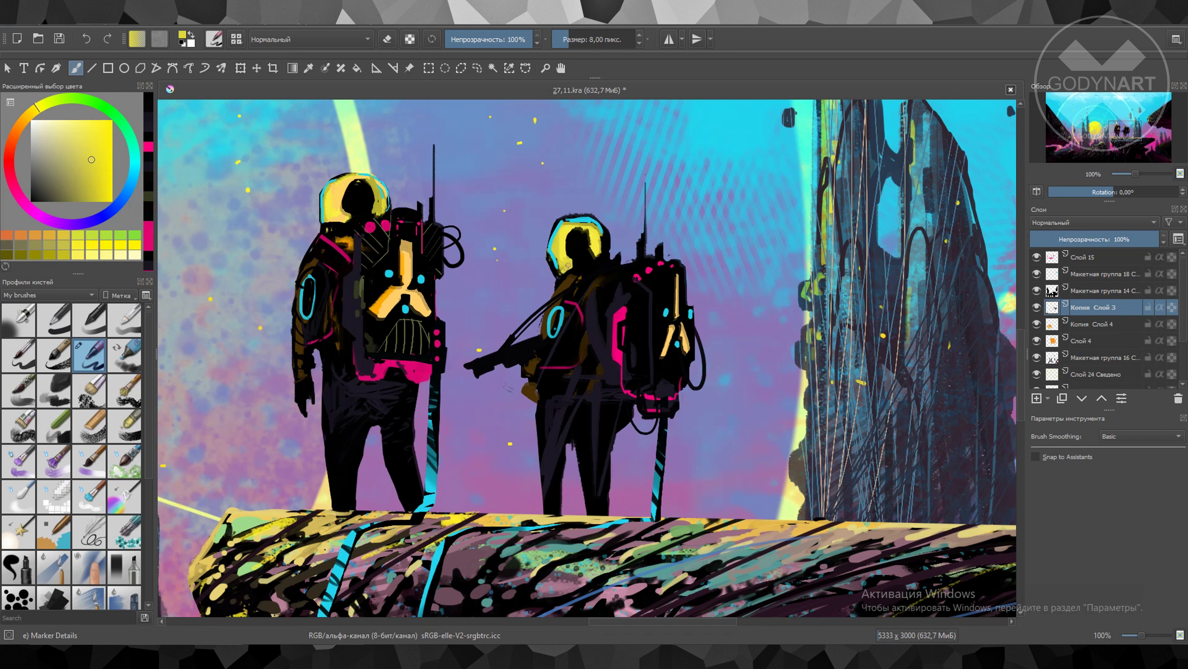
left_click(594, 234, "ctrl")
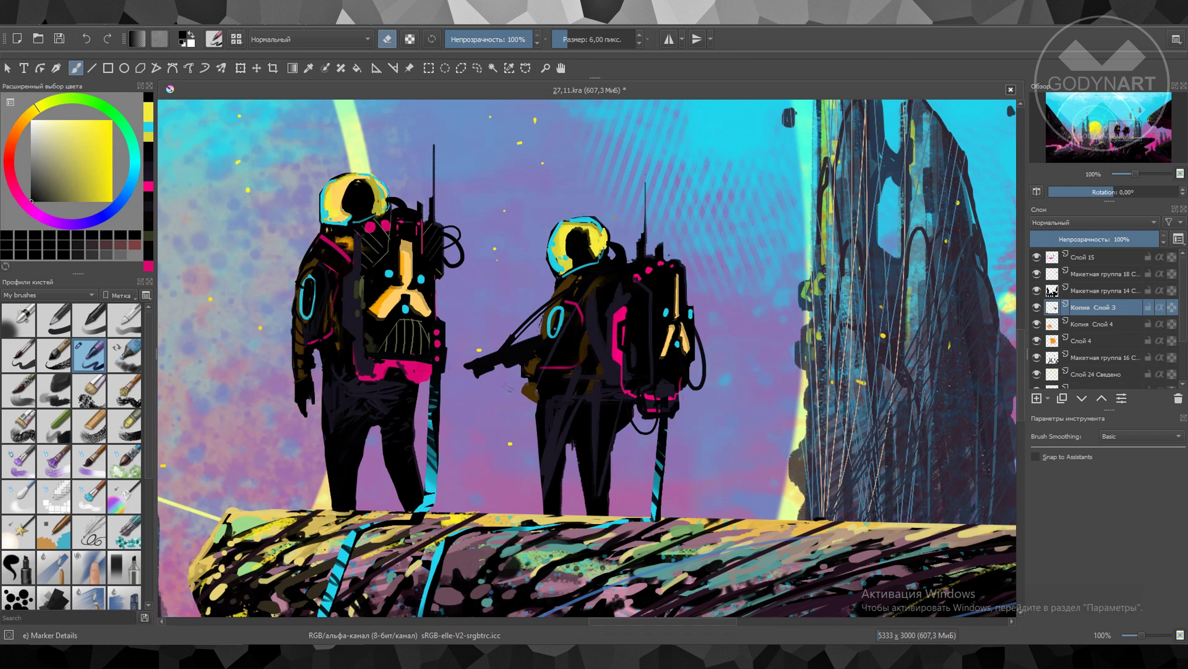
key("e")
key("ctrl+s")
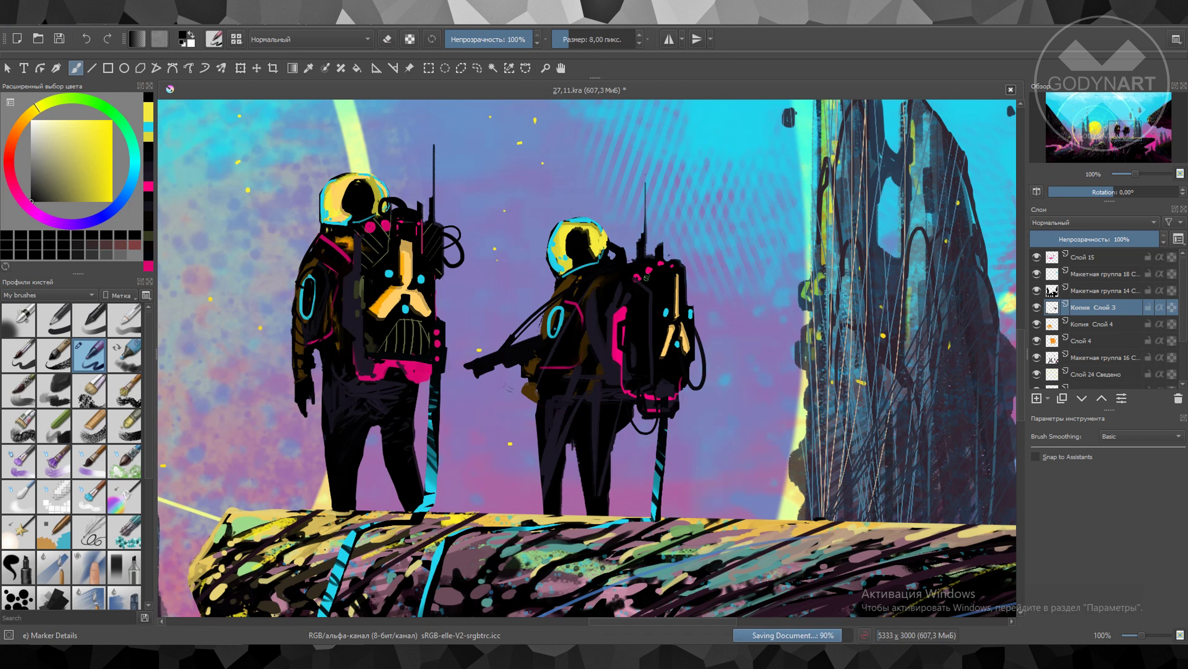
Paint rifle and hose strokes, shrinking the brush to 6 px, then fit the page and save
mouse_move(730, 300)
left_mouse_down()
mouse_move(586, 423)
mouse_move(546, 493)
left_mouse_up()
key("e")
left_click_drag(571, 407, 510, 358)
key("bracketleft")
left_click_drag(580, 240, 587, 243)
key("bracketleft")
key("bracketleft")
key("bracketleft")
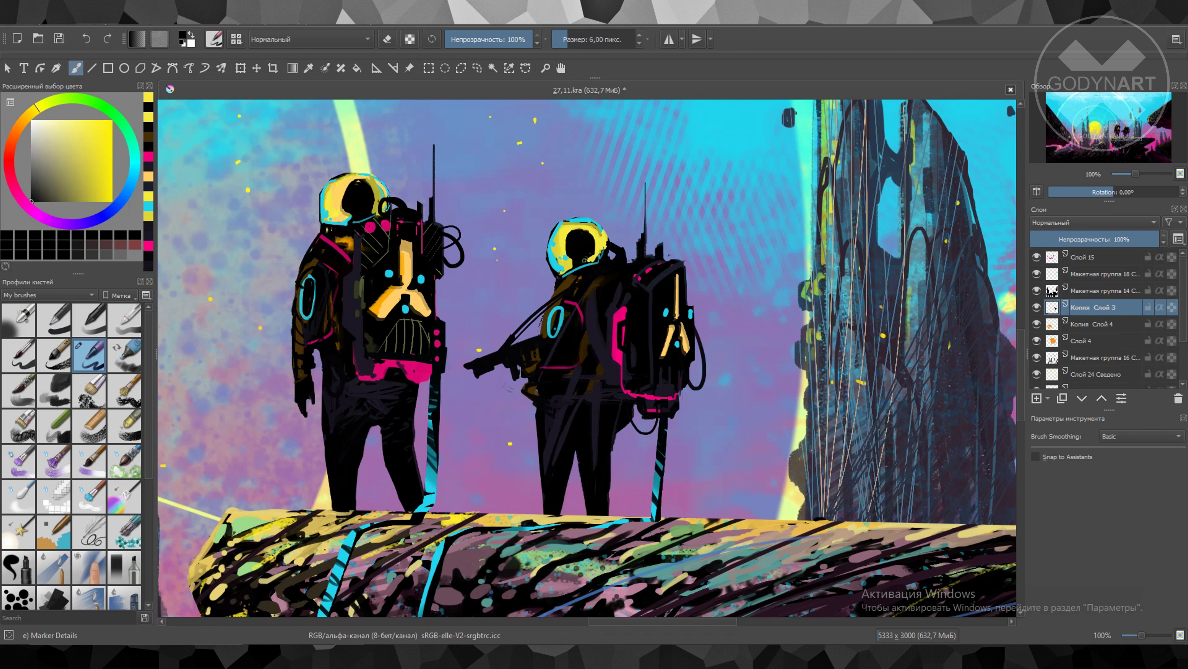
left_click_drag(567, 239, 313, 211)
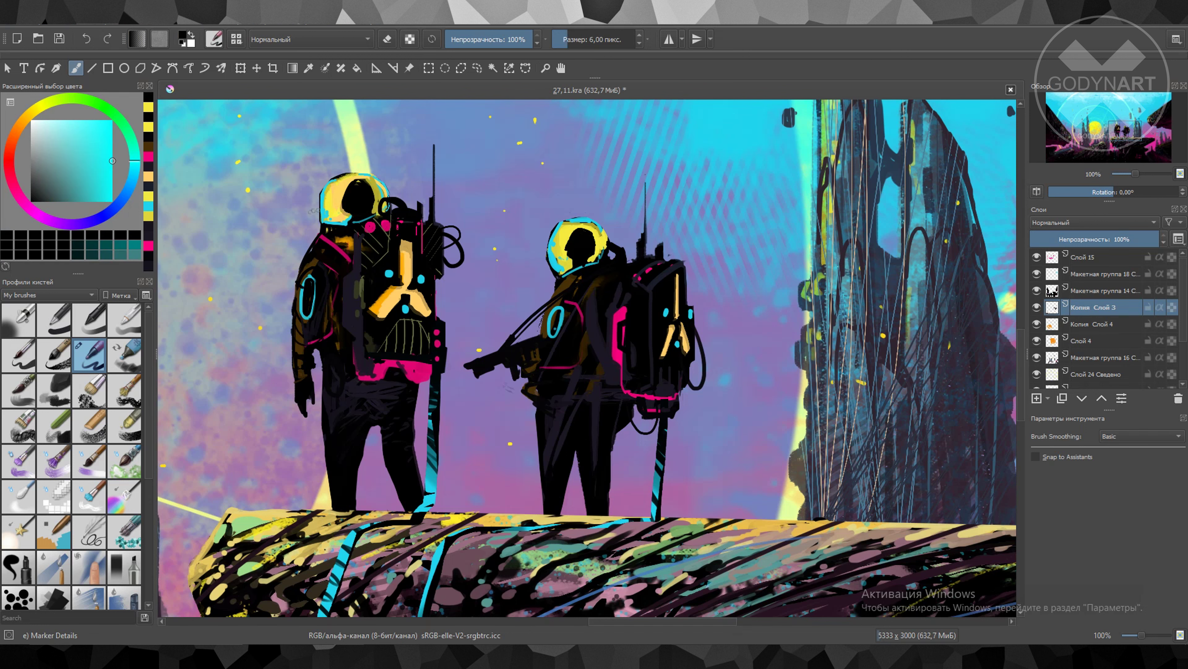
key("2")
key("ctrl+s")
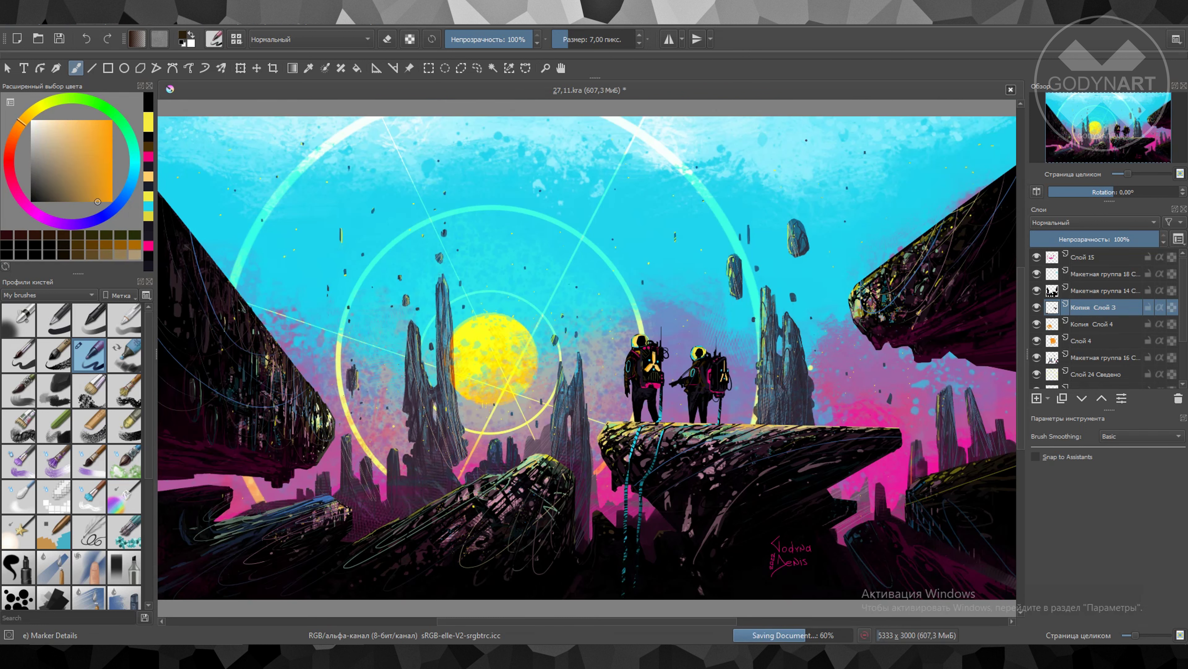